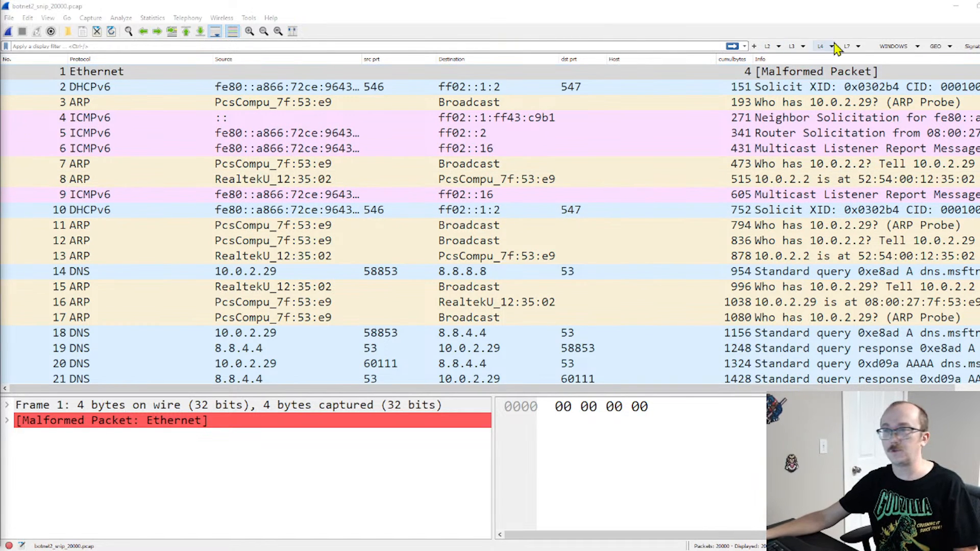
Step: Review the layer 3 filter presets and the saved display filters, and look through the unfiltered packet list
left_click(803, 46)
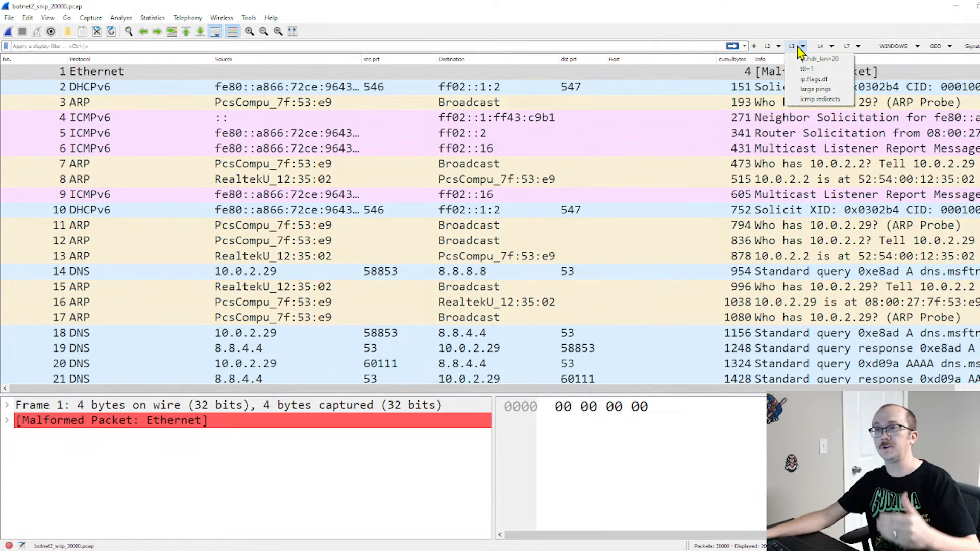
left_click(6, 47)
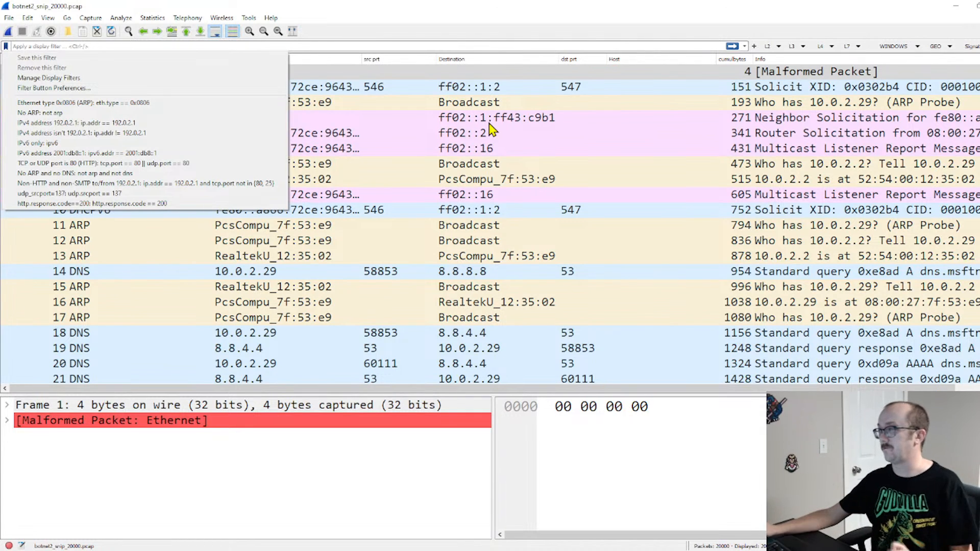
left_click(460, 110)
left_click(457, 105)
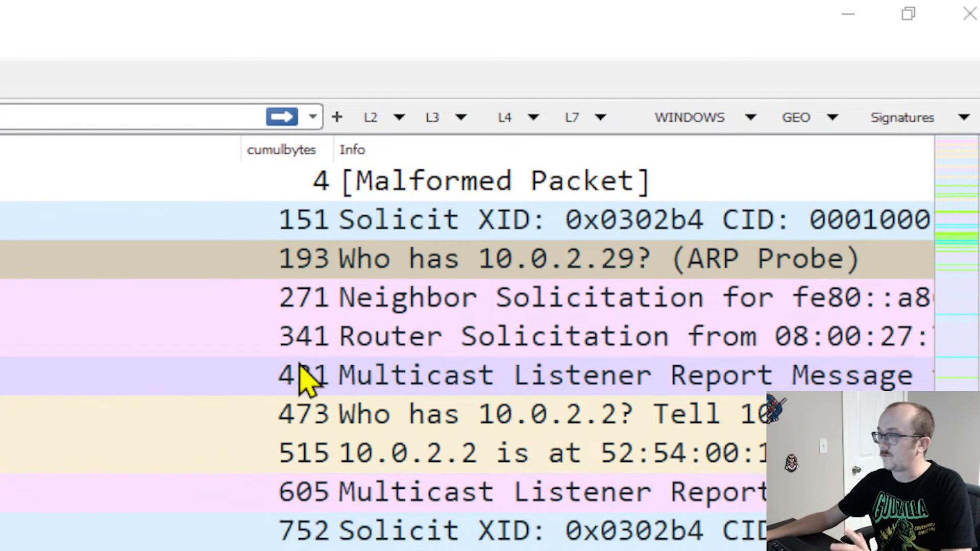
scroll(301, 403, "down", 8)
scroll(286, 424, "down", 8)
scroll(284, 427, "up", 20)
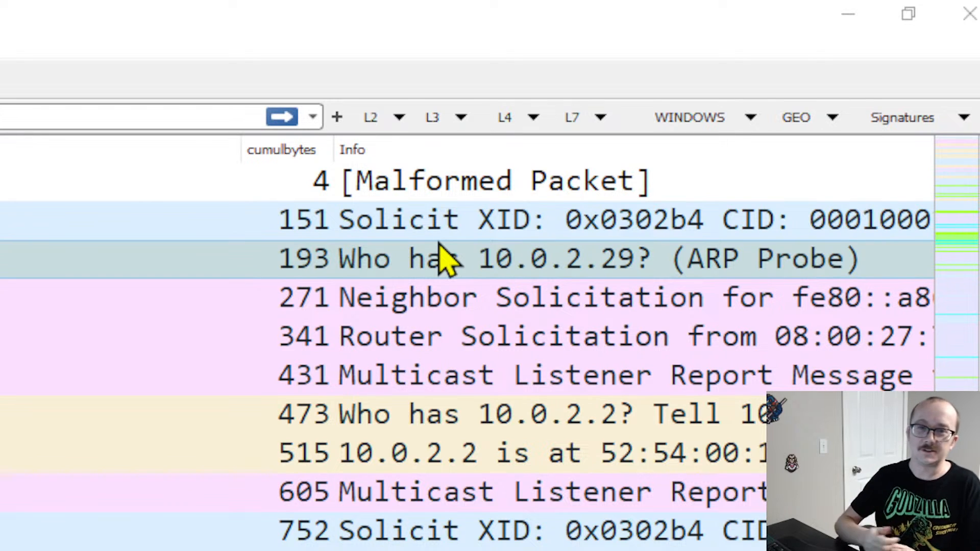
left_click(442, 250)
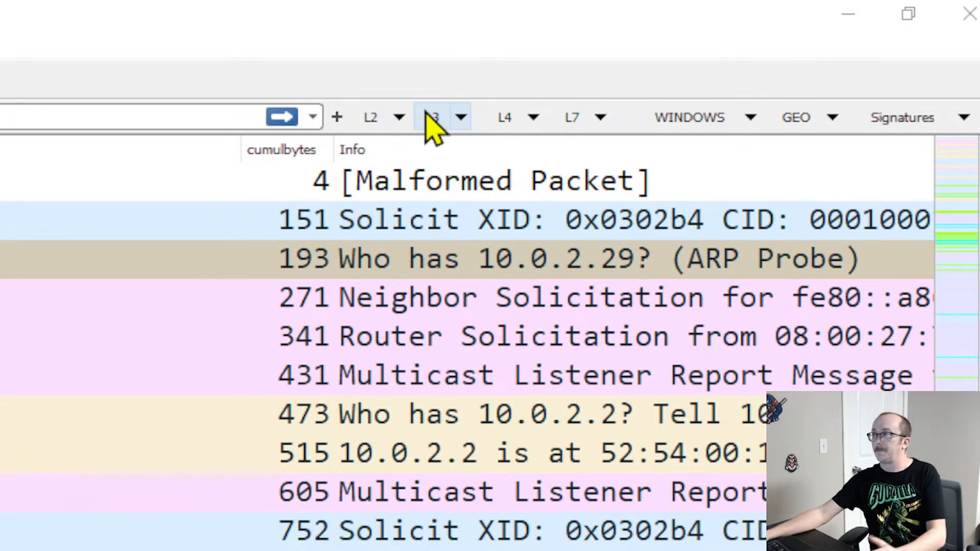
Step: Apply the layer 2 ARP filter preset and look through the matching packets
left_click(399, 121)
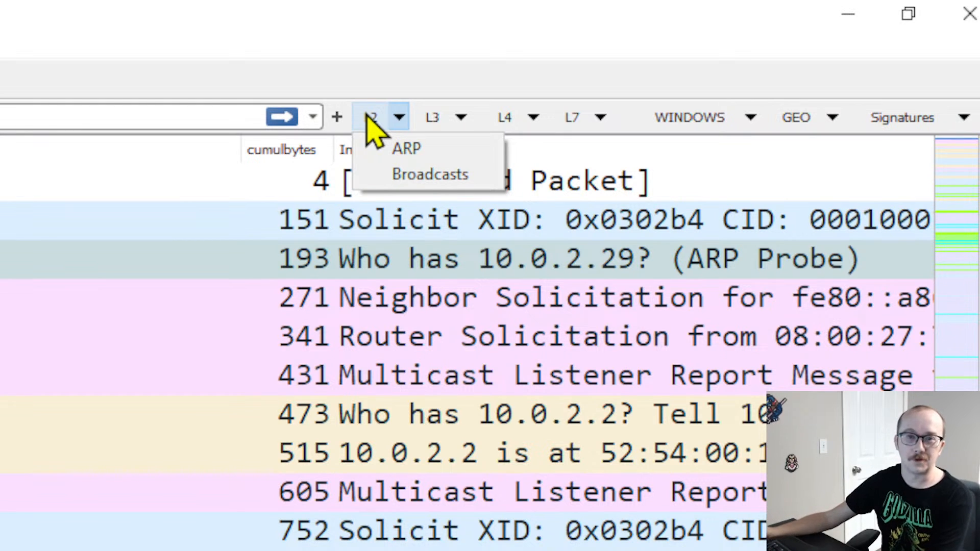
left_click(406, 150)
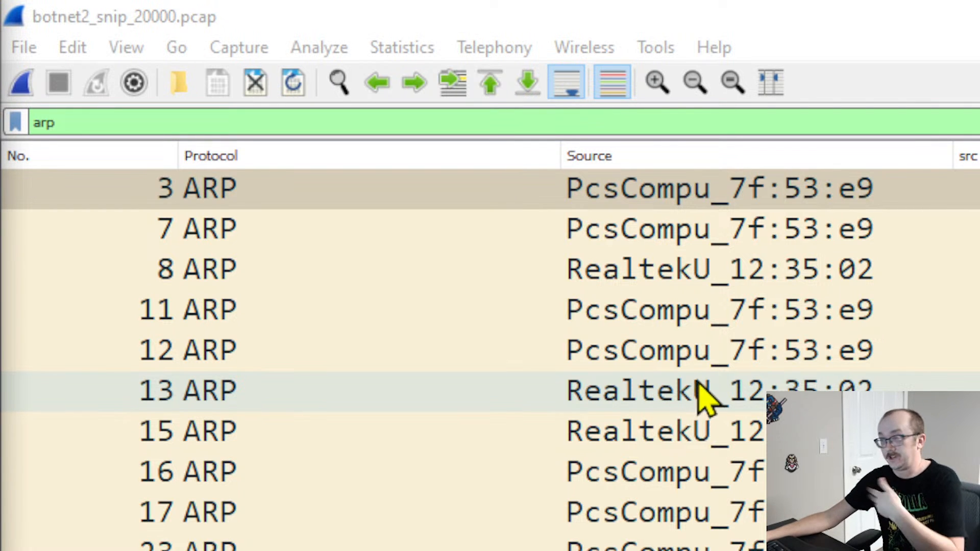
scroll(621, 403, "down", 1)
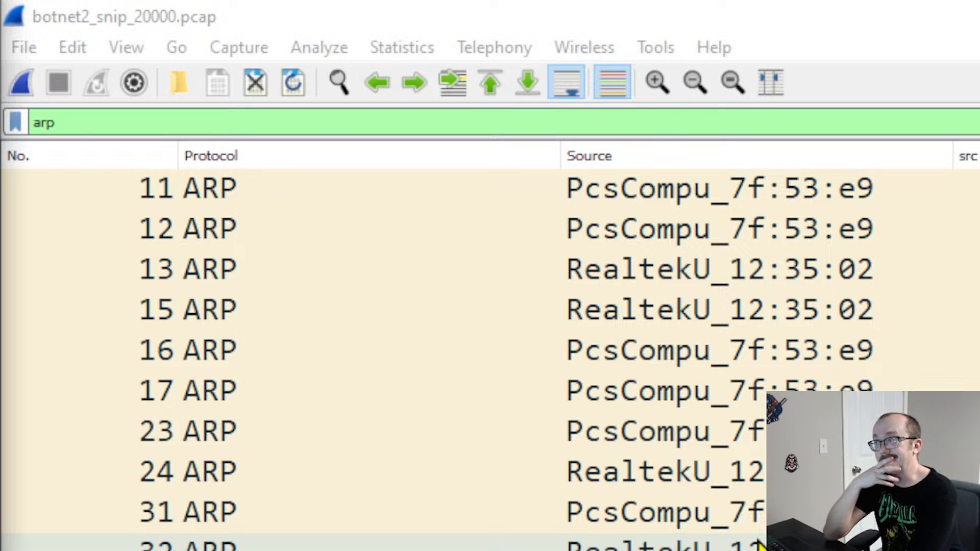
scroll(761, 545, "down", 1)
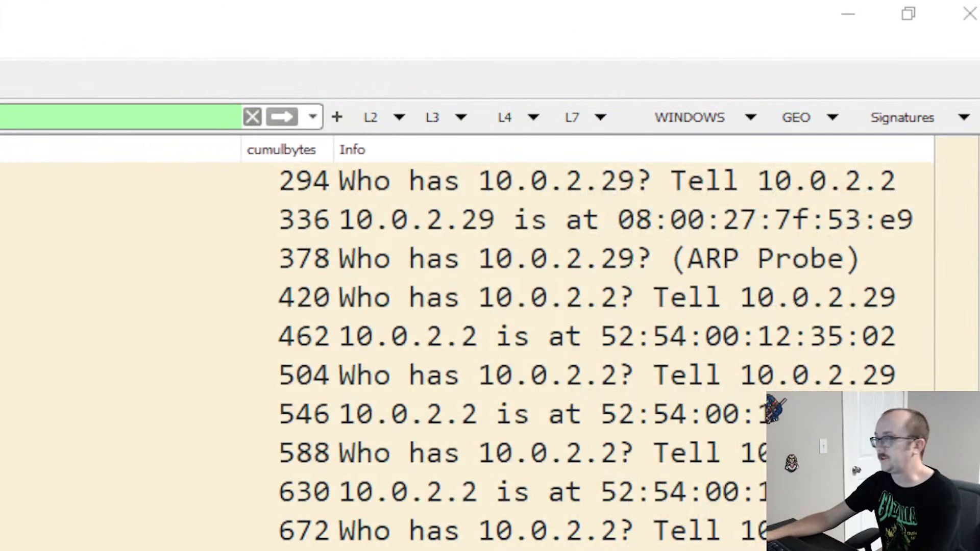
Step: Show only layer 2 broadcast traffic, and filter for packets with an IP header length above 20 using the ip.hdr_len>20 preset
left_click(400, 119)
left_click(407, 175)
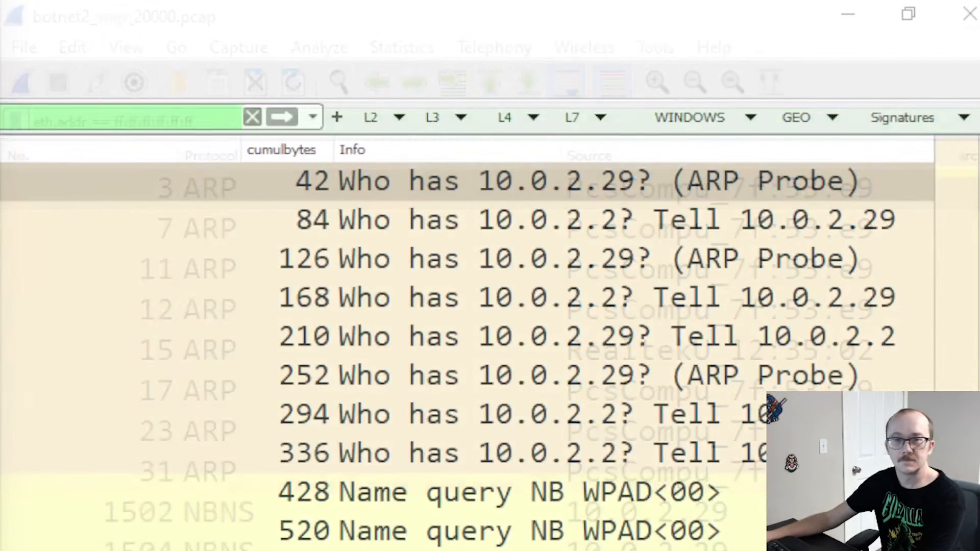
left_click(456, 123)
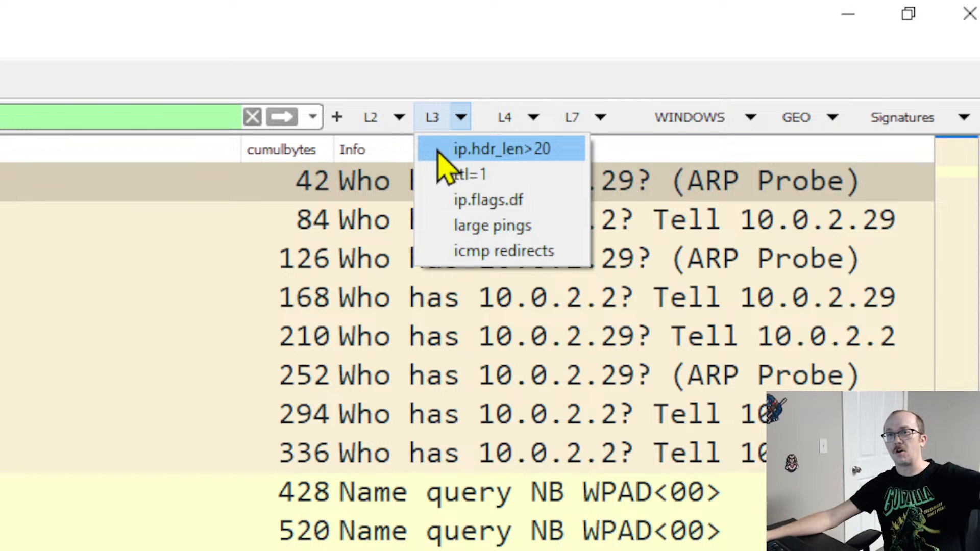
left_click(456, 154)
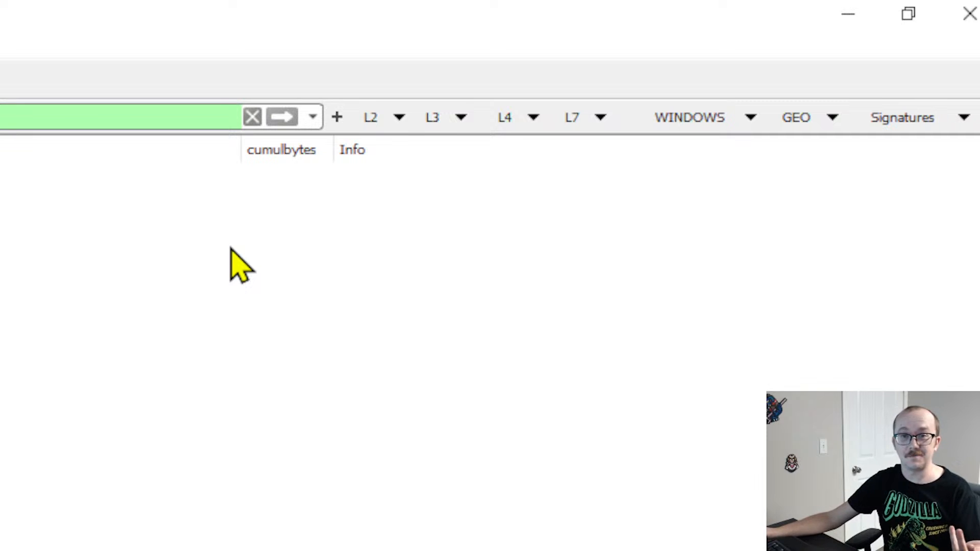
Step: Check the capture for oversized ICMP traffic with the layer 3 "large pings" filter preset
left_click(399, 118)
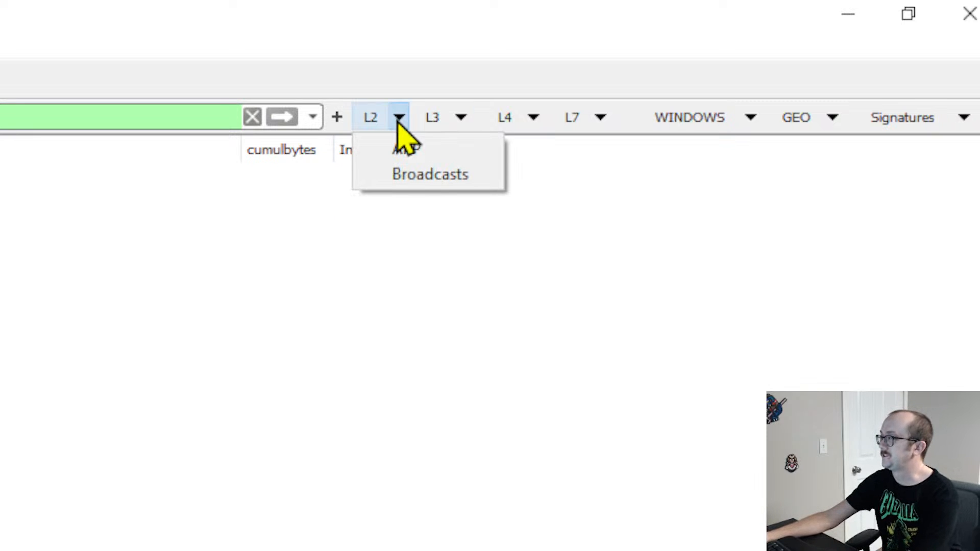
left_click(458, 117)
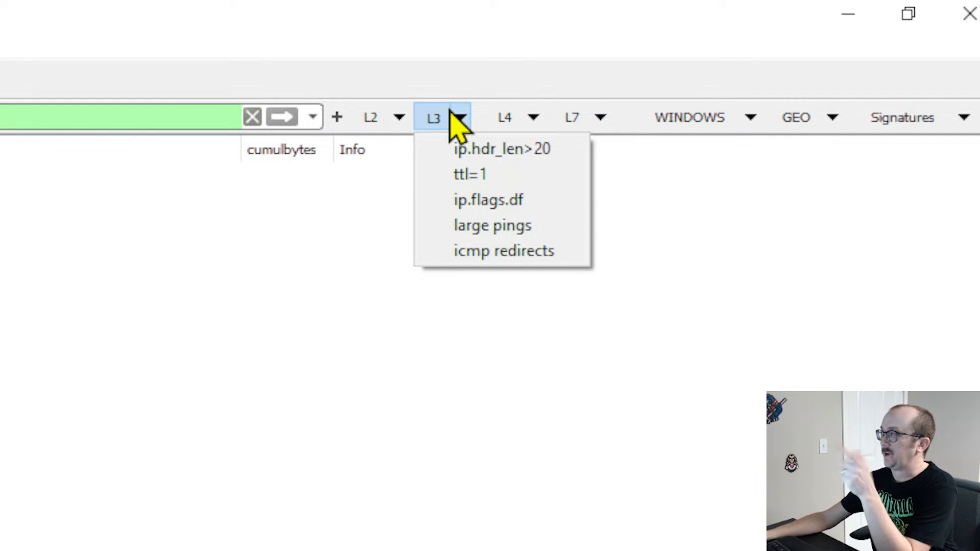
left_click(526, 225)
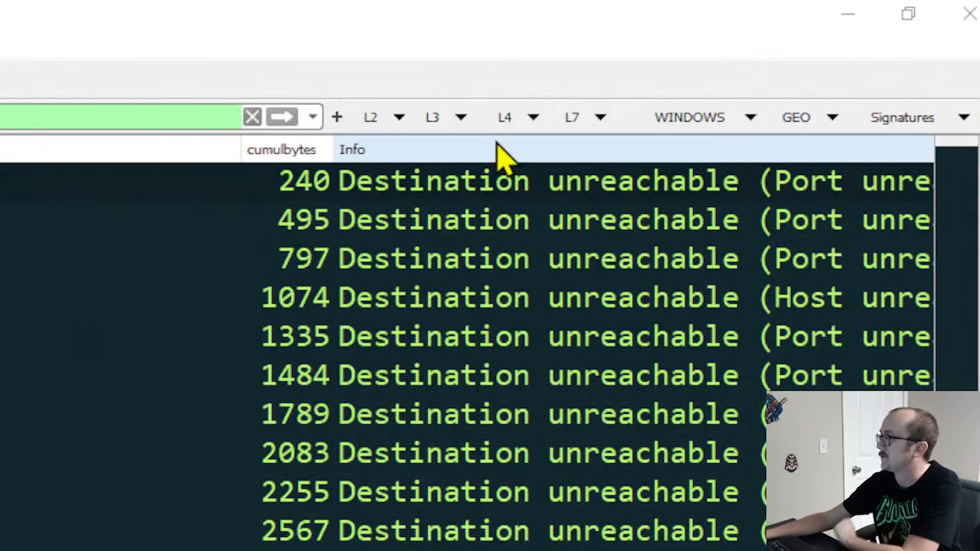
Step: Filter the capture for TCP packets without flags using the layer 4 "no flags" preset
left_click(462, 119)
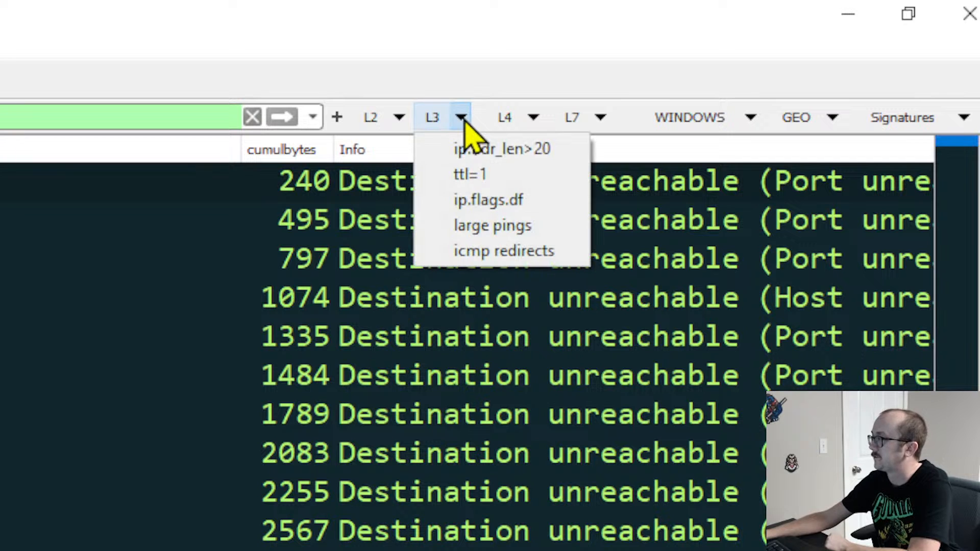
left_click(534, 117)
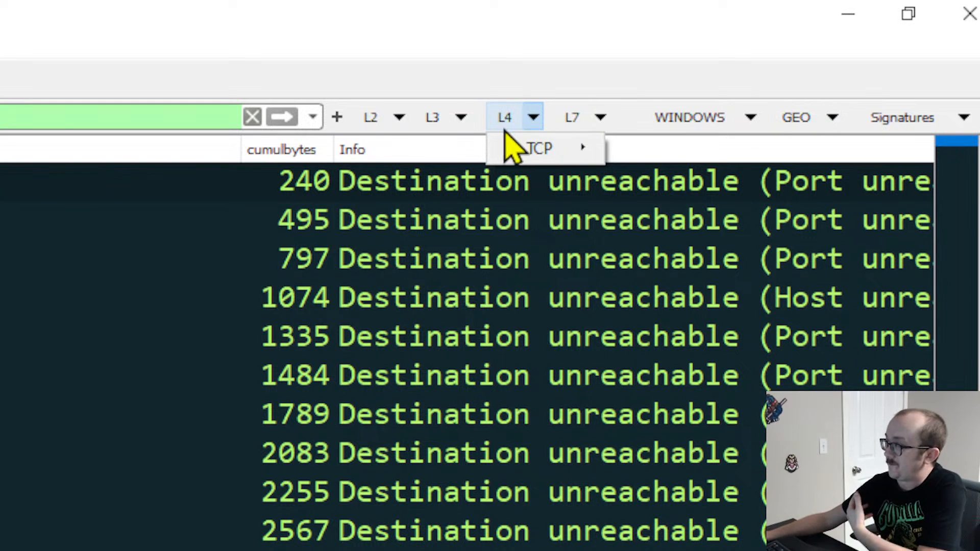
mouse_move(544, 154)
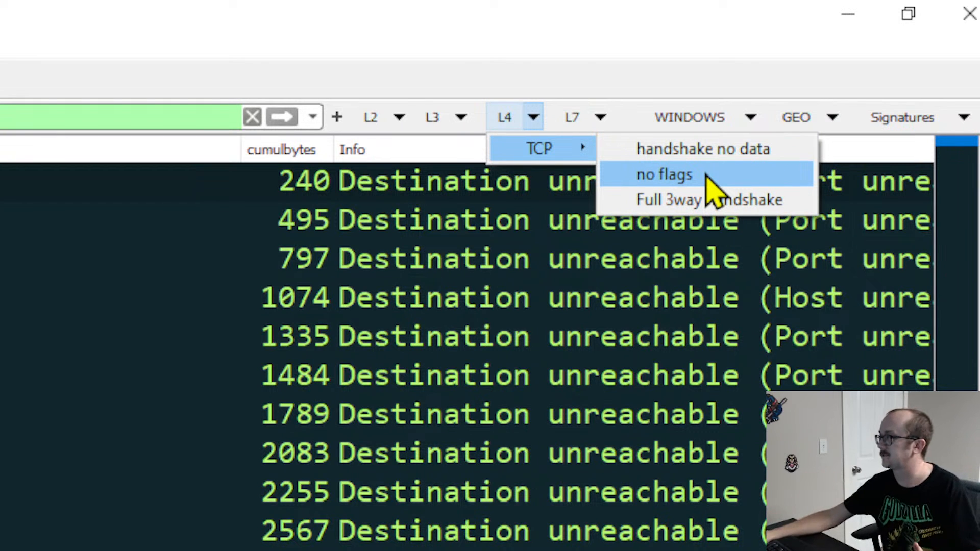
left_click(707, 175)
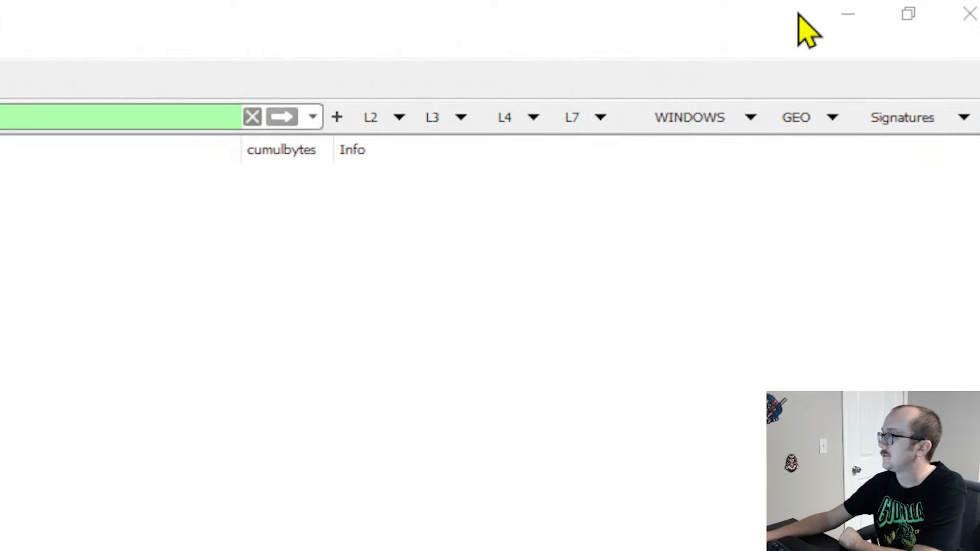
Step: Filter the capture to TCP connection setups with the layer 4 "Full 3way handshake" preset
left_click(533, 120)
mouse_move(540, 148)
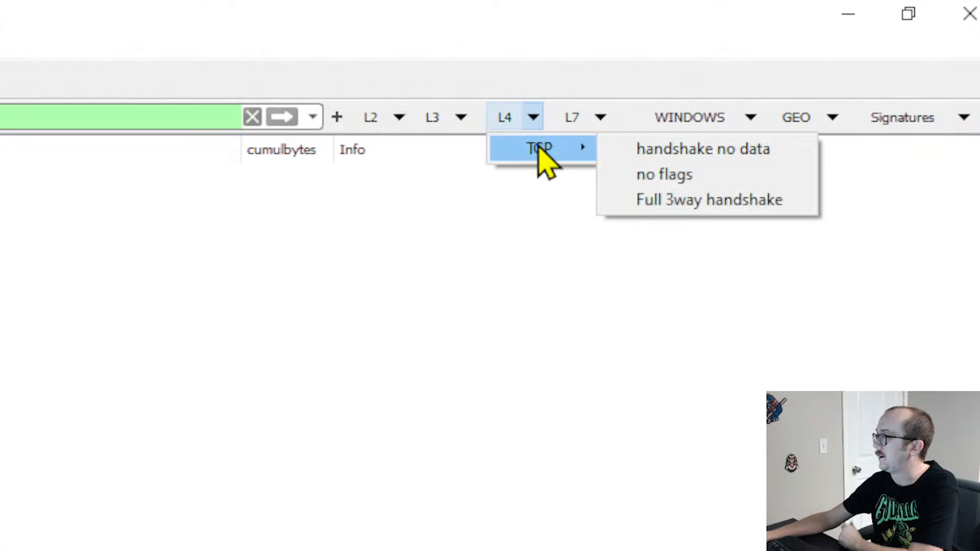
left_click(673, 200)
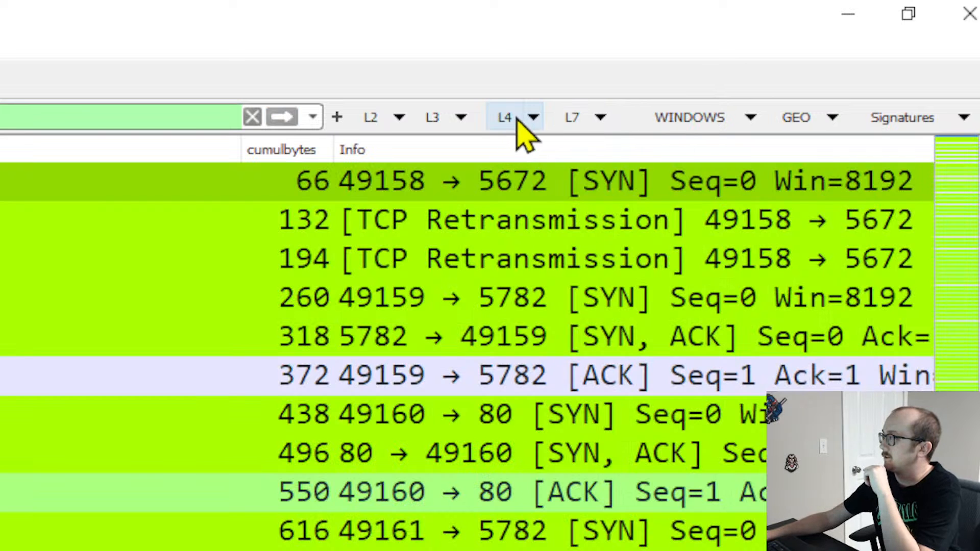
left_click(524, 127)
mouse_move(521, 147)
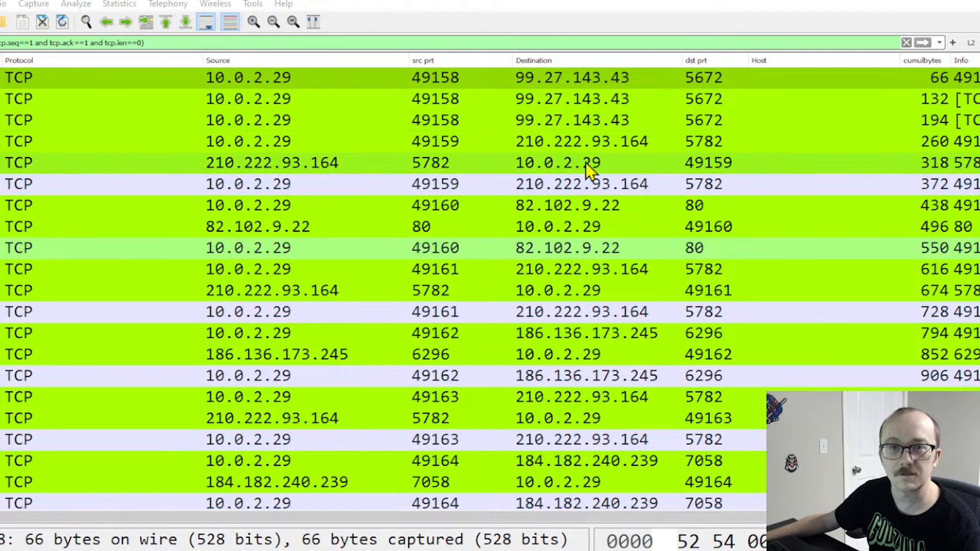
Step: Inspect the SYN, SYN-ACK and ACK packets of the handshake between ports 49159 and 5782
left_click(603, 169)
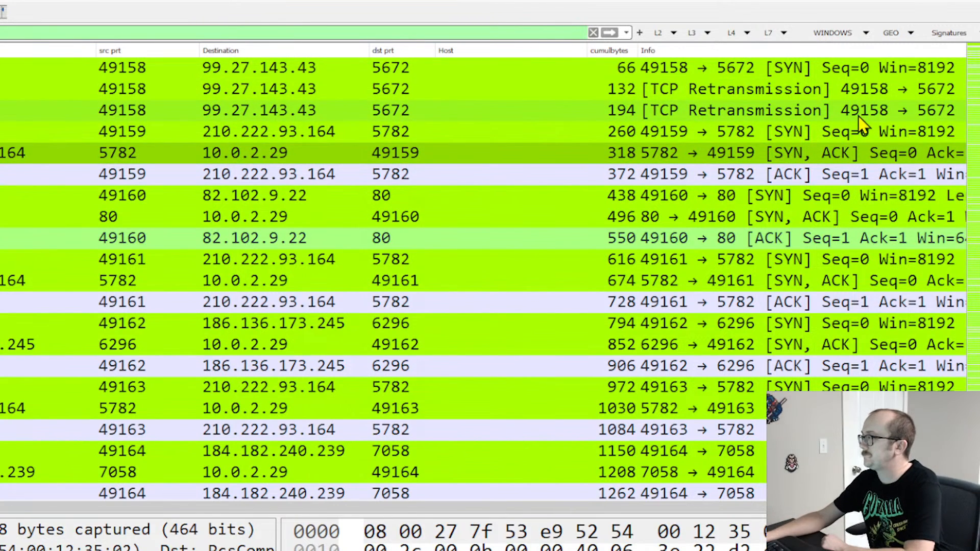
left_click(652, 133)
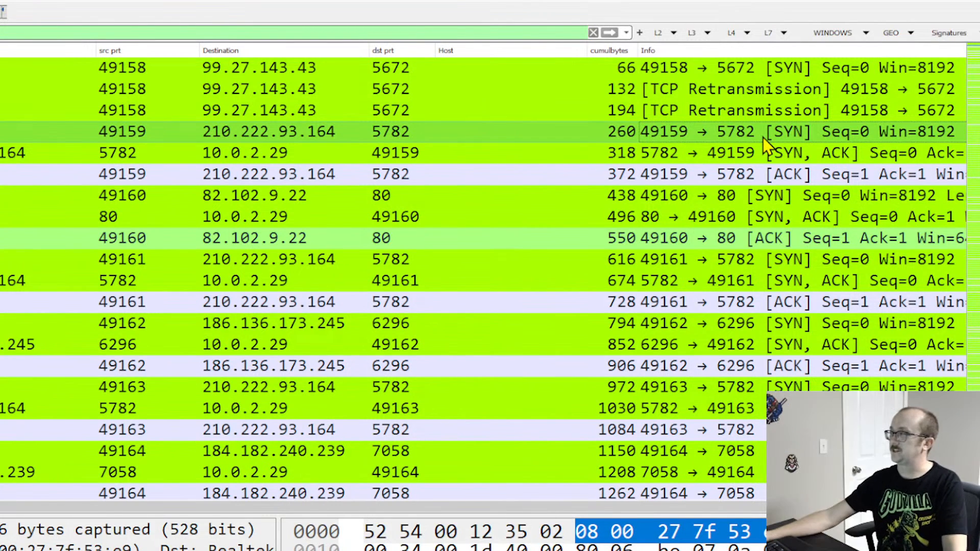
left_click(760, 152)
left_click(771, 177)
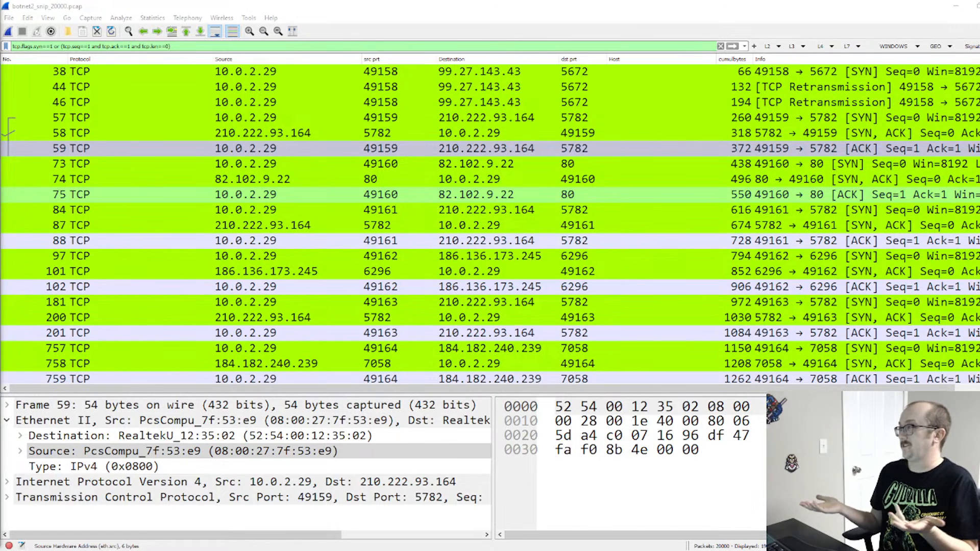
left_click(198, 148)
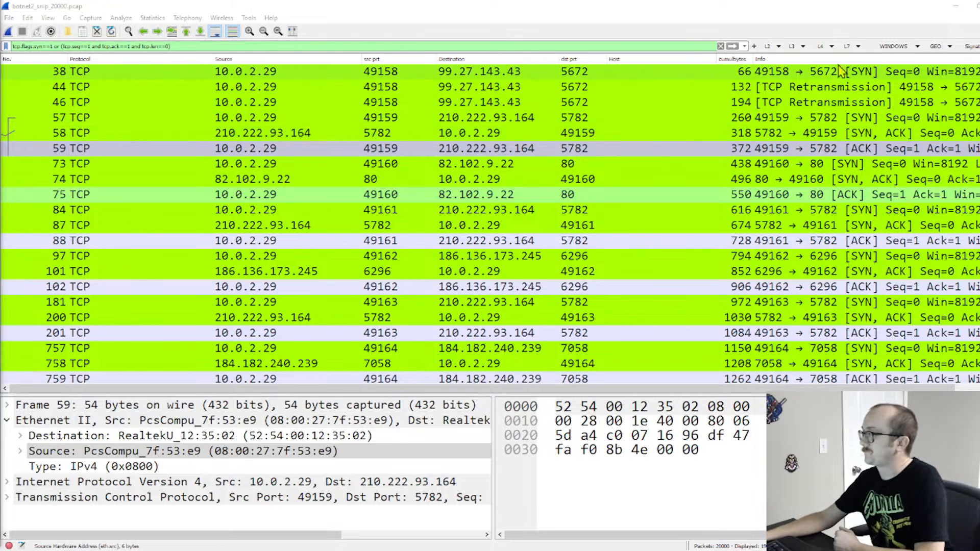
Step: Filter the capture to HTTP requests with the layer 7 HTTP_REQ preset and look through the GET requests
left_click(832, 46)
mouse_move(835, 60)
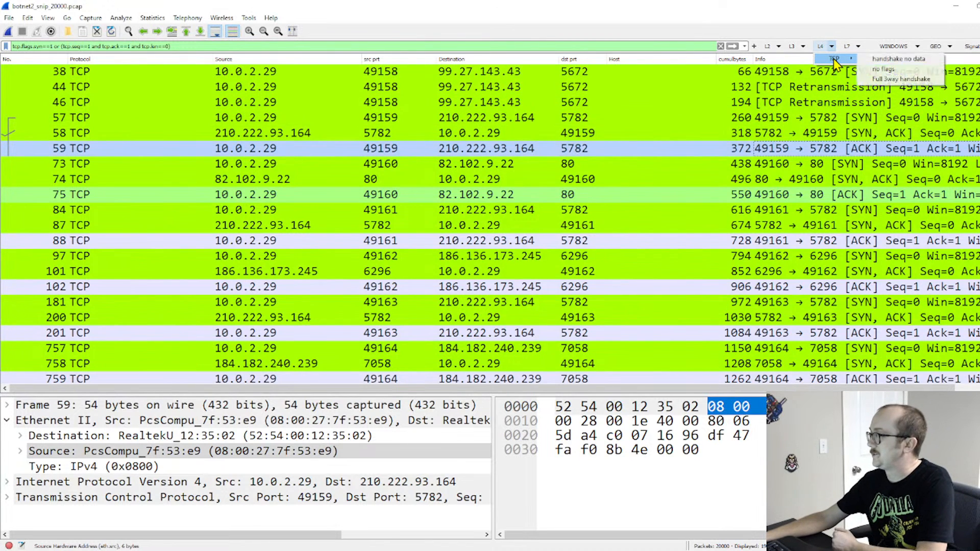
left_click(858, 46)
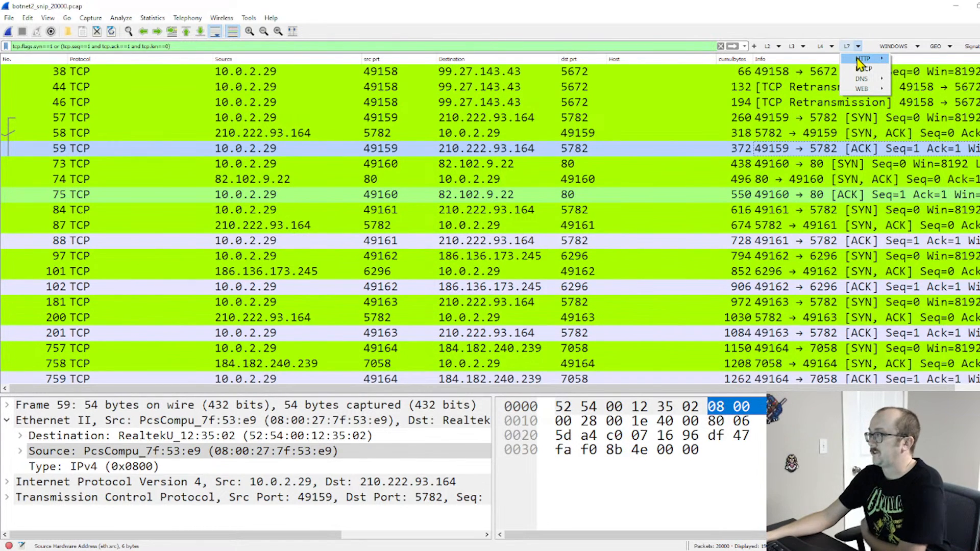
mouse_move(860, 59)
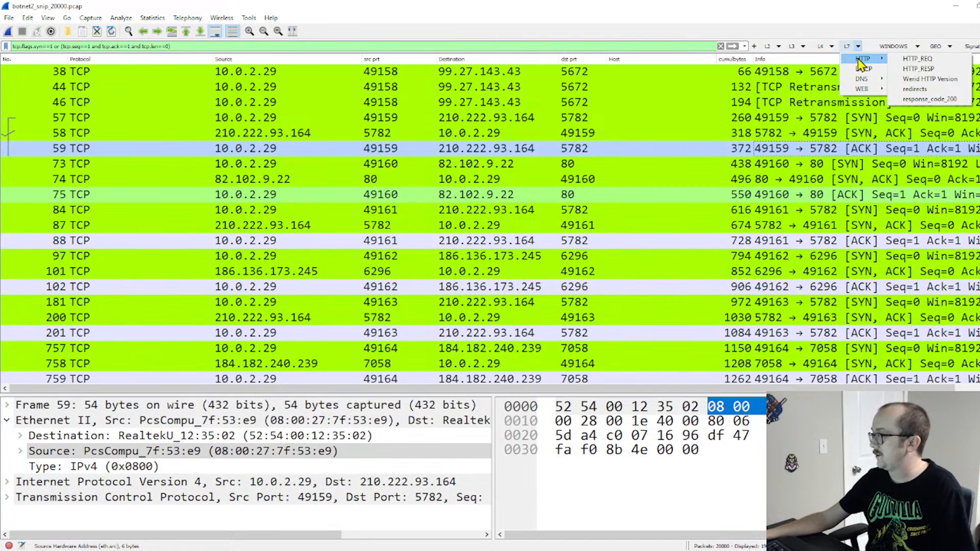
left_click(925, 60)
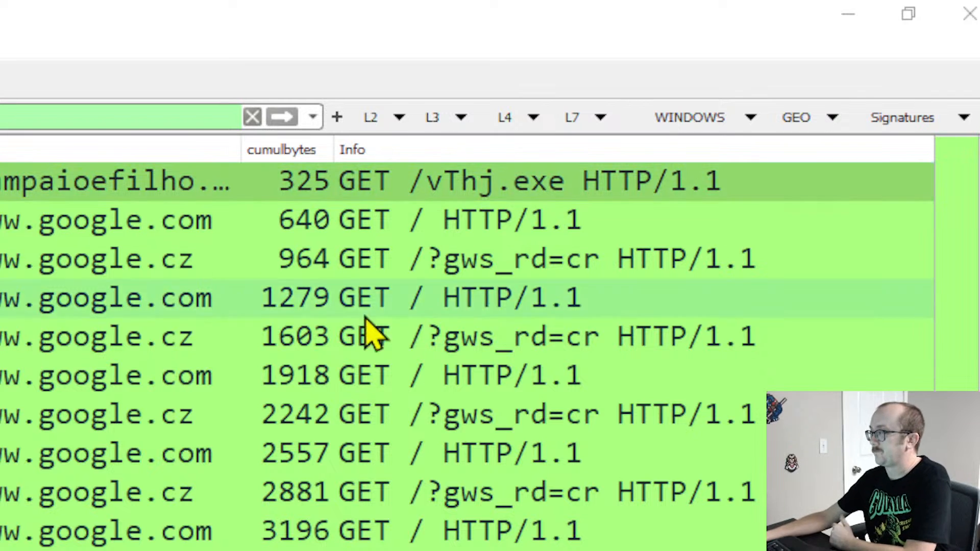
scroll(207, 418, "down", 4)
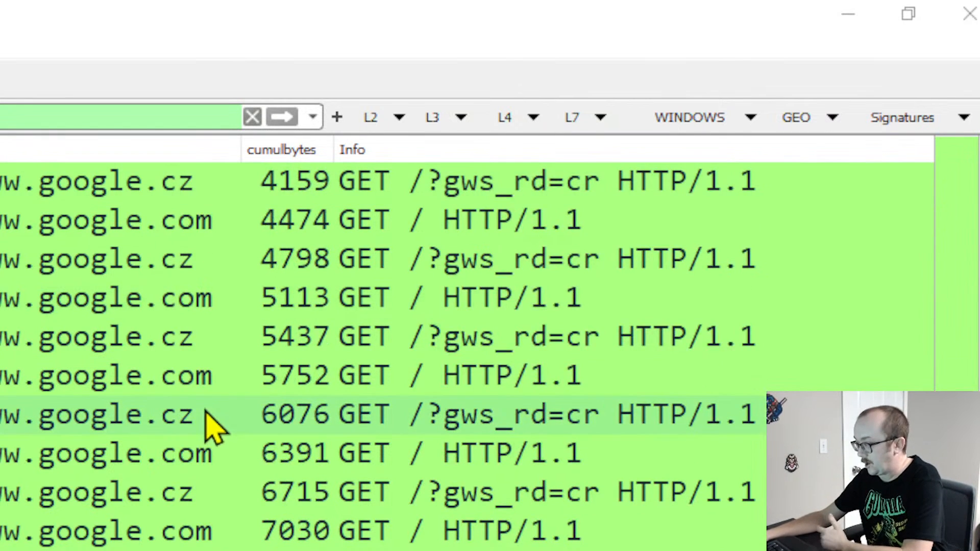
scroll(204, 409, "down", 1)
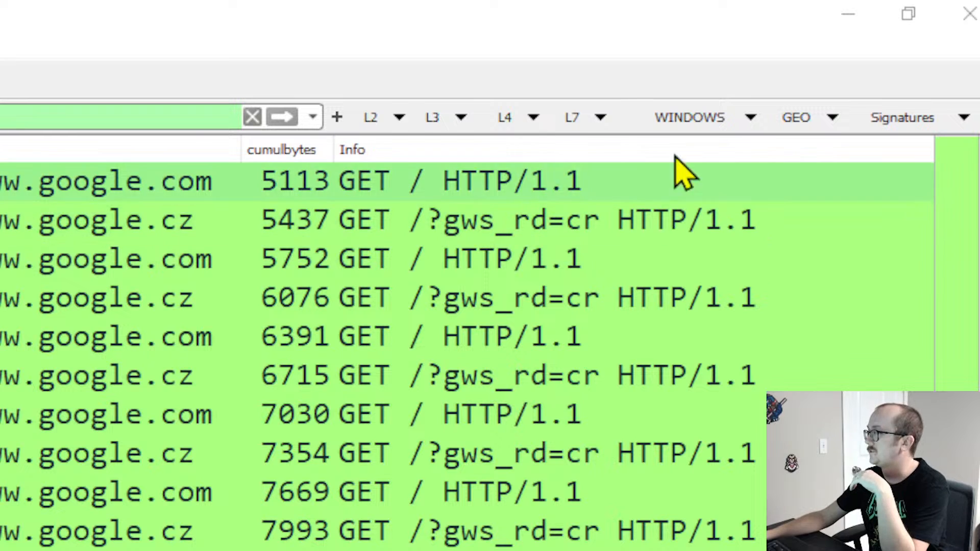
Step: Check the capture for DNS TXT traffic with the layer 7 "DNS Efiltration" filter preset
left_click(601, 118)
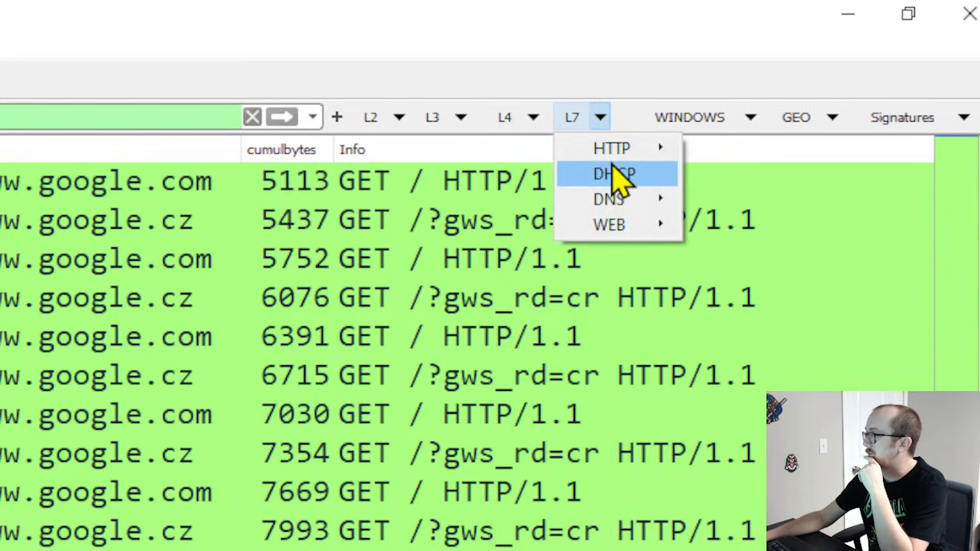
mouse_move(616, 202)
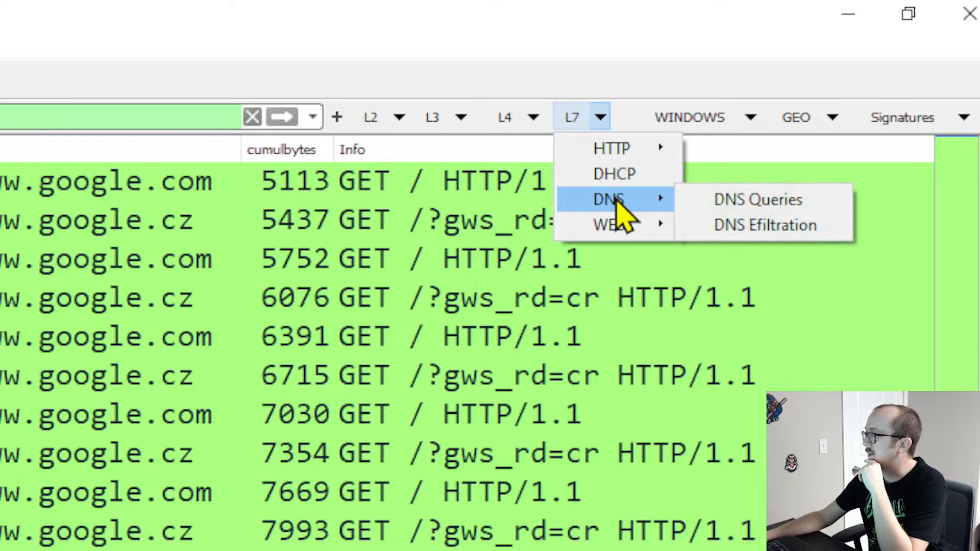
left_click(771, 226)
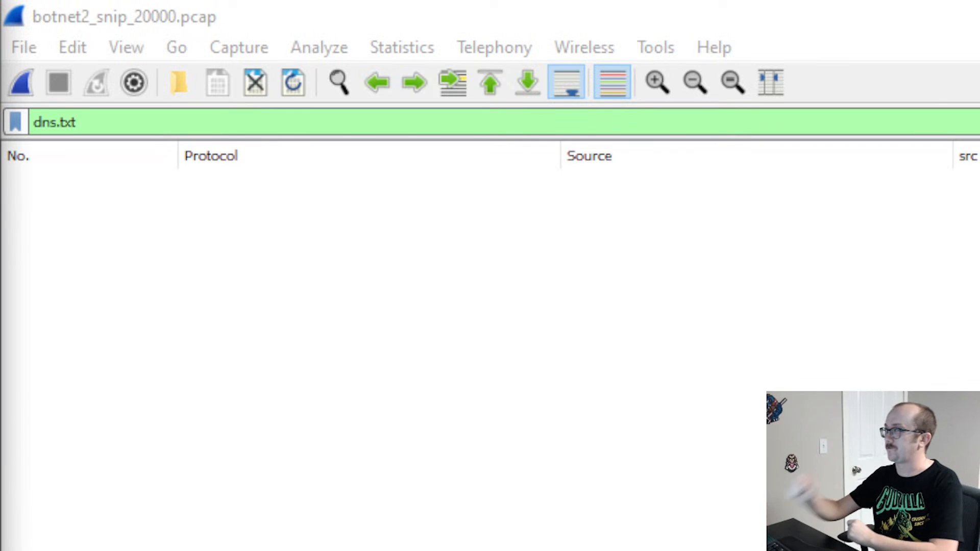
Step: Clear the dns.txt filter and filter the capture to HTTP POST requests with the layer 7 preset
left_click(978, 122)
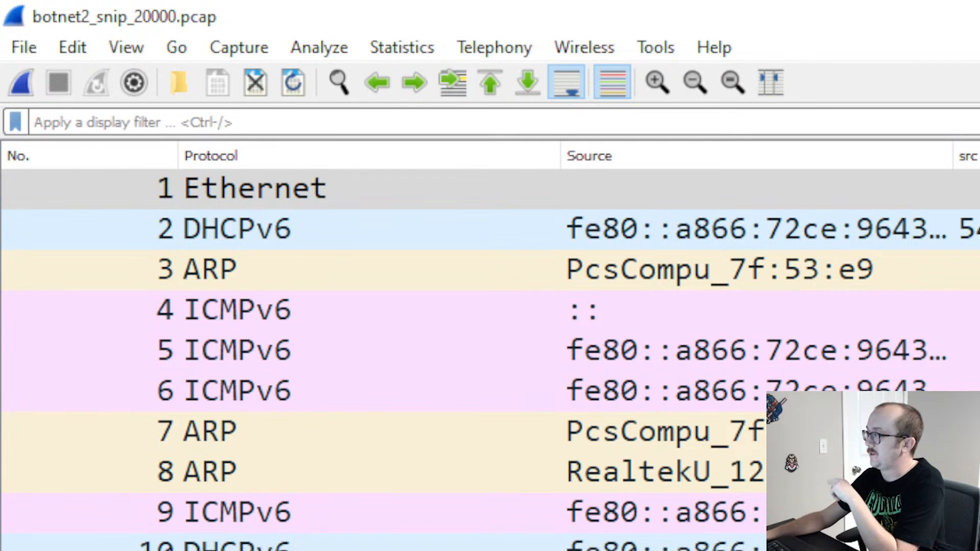
left_click(977, 123)
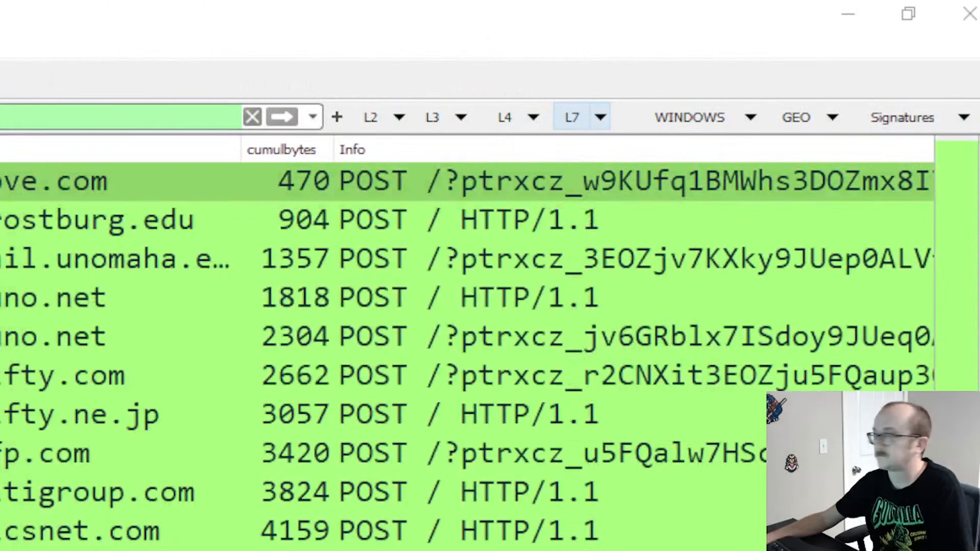
Step: Check the capture for Kerberos user messages with the Kerberos_user preset of the WINDOWS filter group
left_click(738, 119)
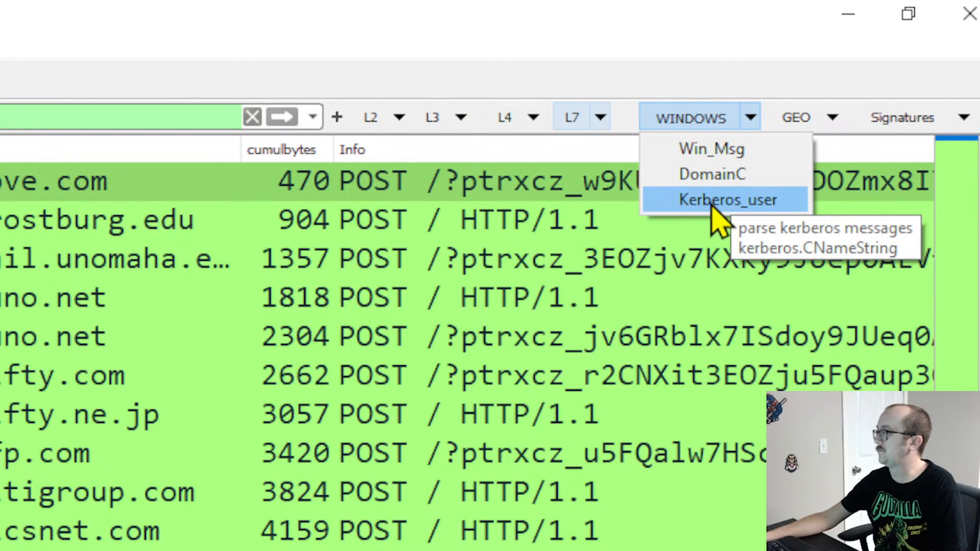
left_click(711, 201)
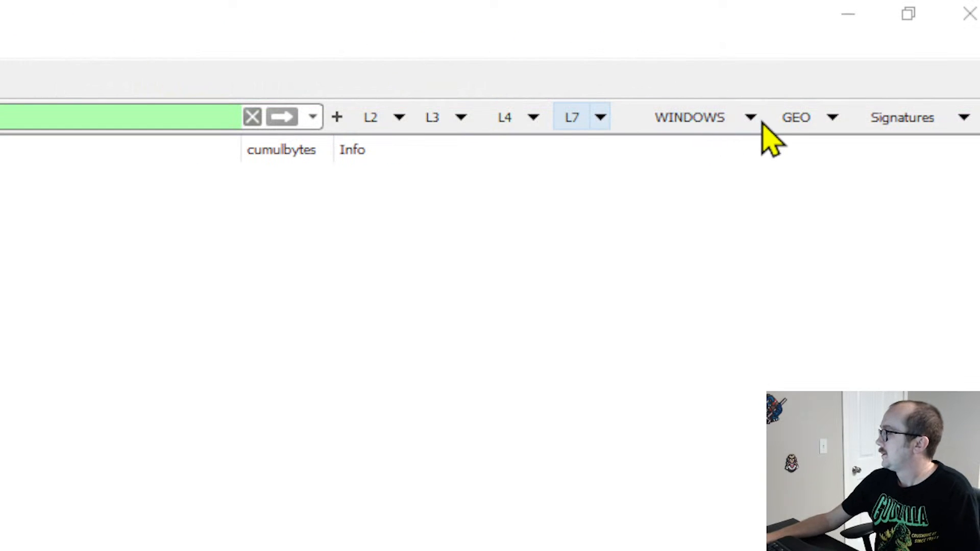
left_click(746, 124)
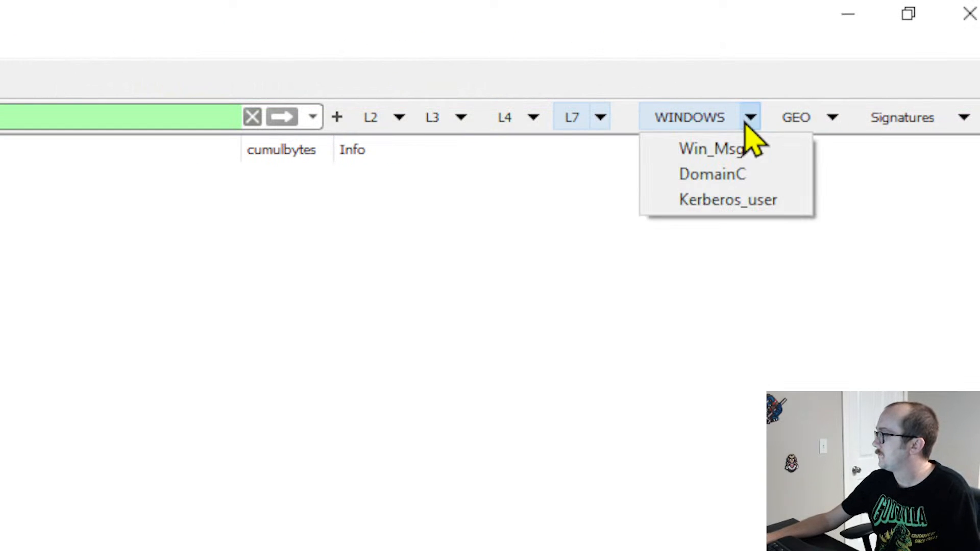
Step: Filter the capture to traffic originating in Russia with the GEO group's Russia preset
left_click(839, 118)
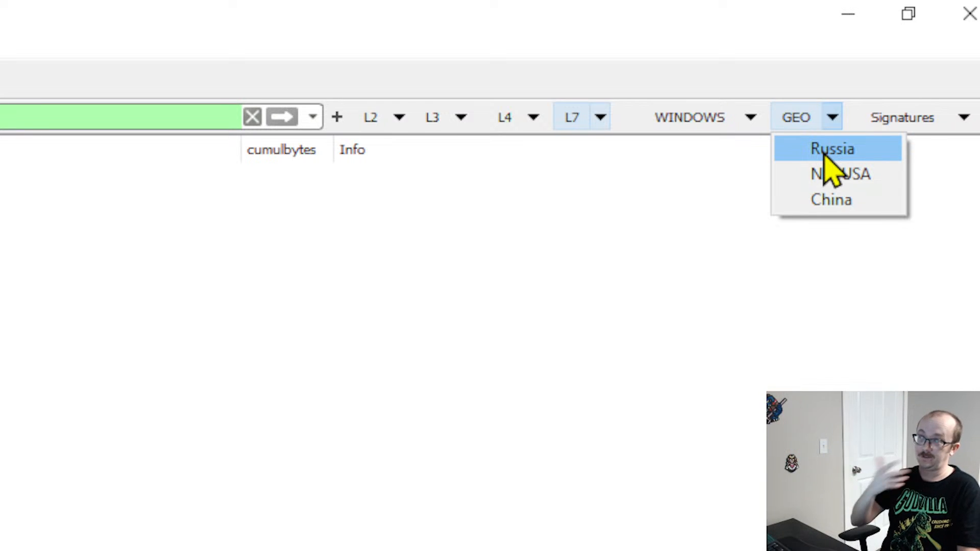
left_click(823, 155)
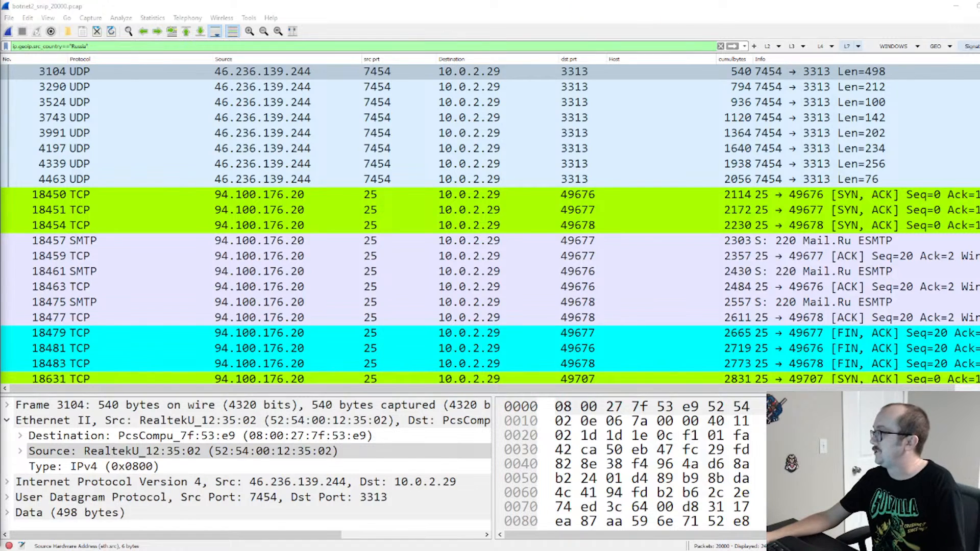
Step: Filter for downloaded files with the "HTTP file transers" signature preset and widen the Host column to show the full domain names
left_click(971, 46)
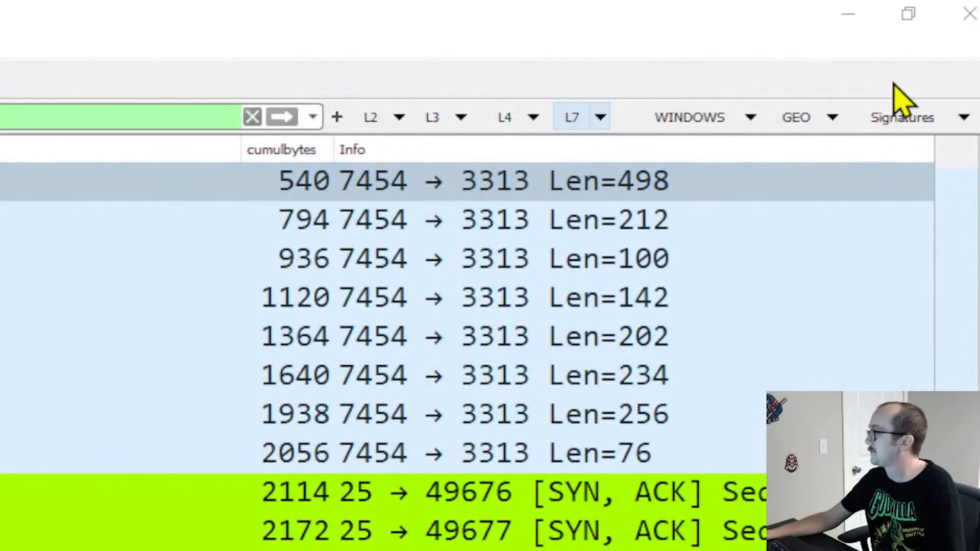
left_click(901, 117)
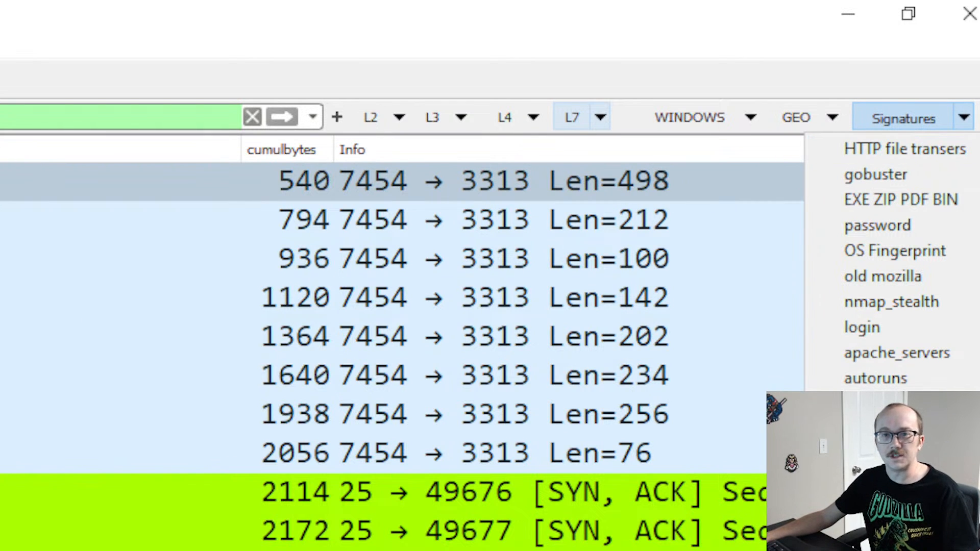
key("Escape")
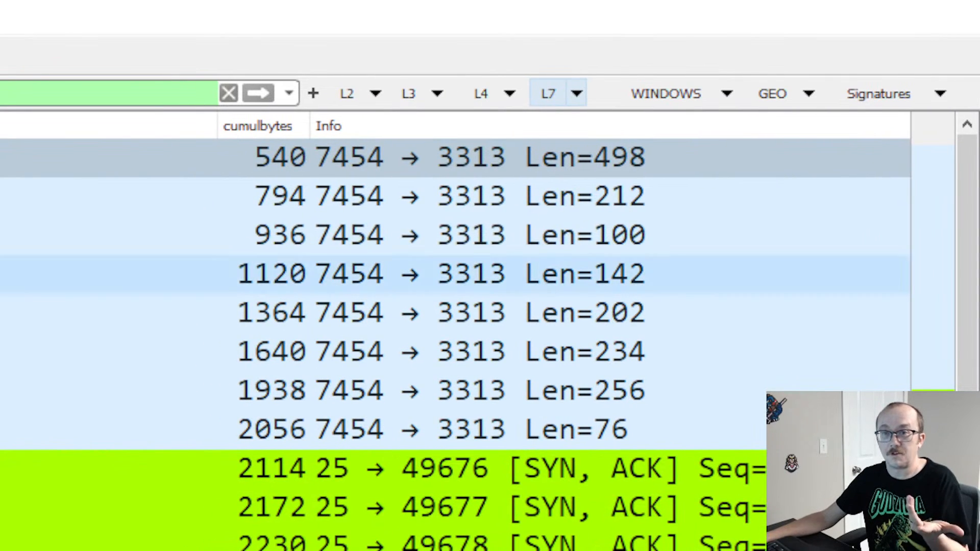
left_click(882, 95)
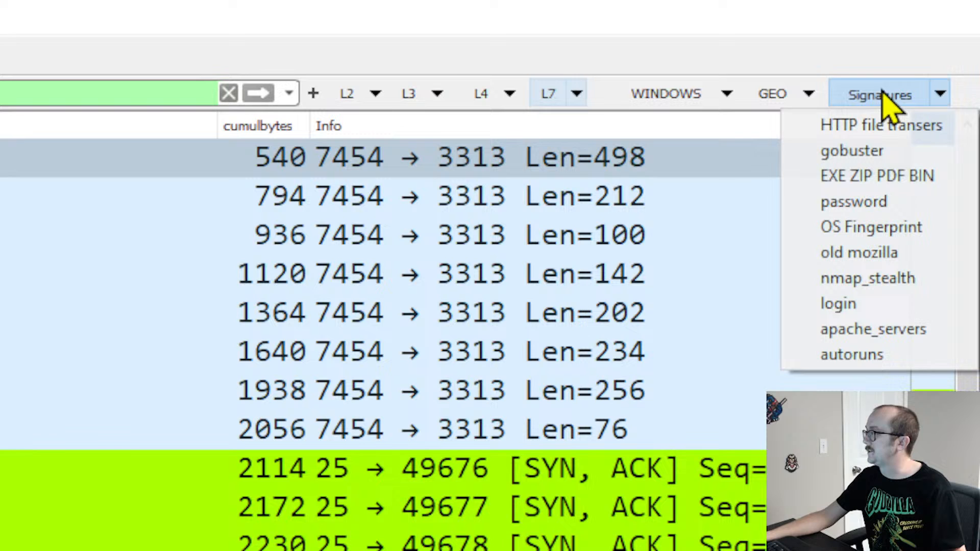
left_click(868, 125)
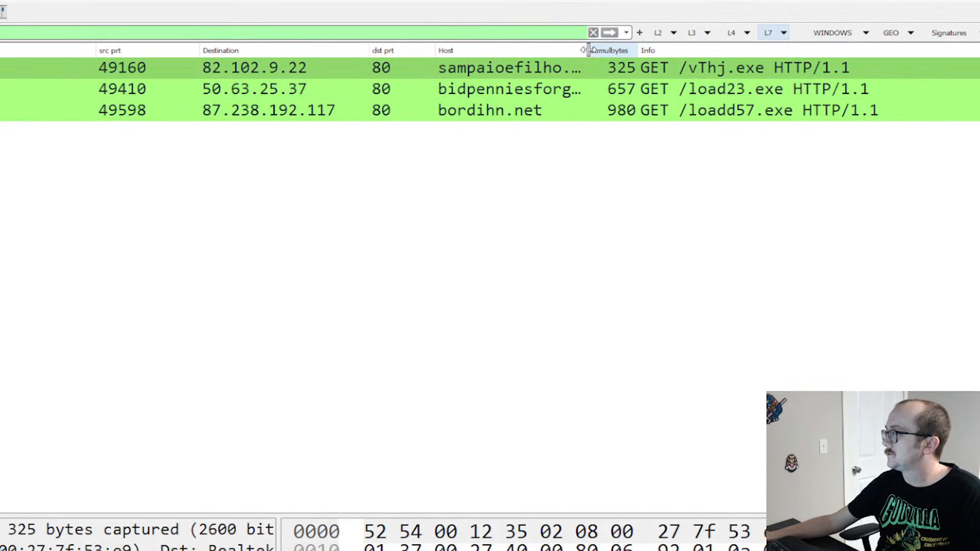
left_click_drag(589, 50, 660, 50)
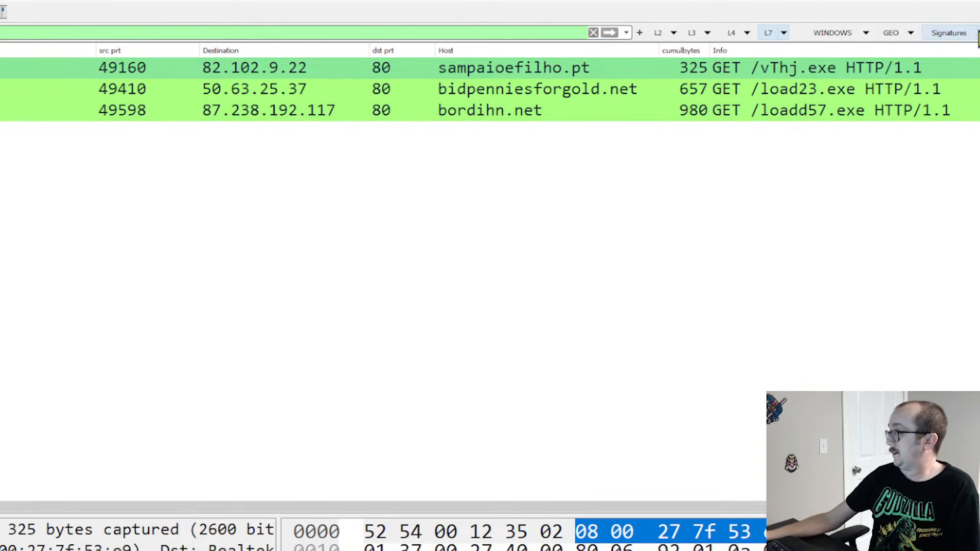
Step: Check the capture for stealth scans with the nmap_stealth signature preset, matching SYN packets with a window size of 1024
left_click(977, 35)
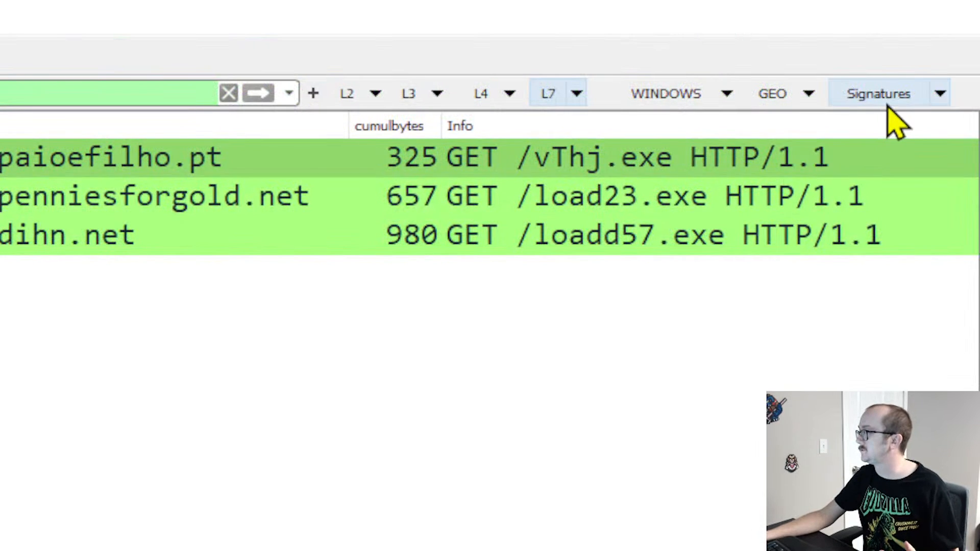
left_click(952, 37)
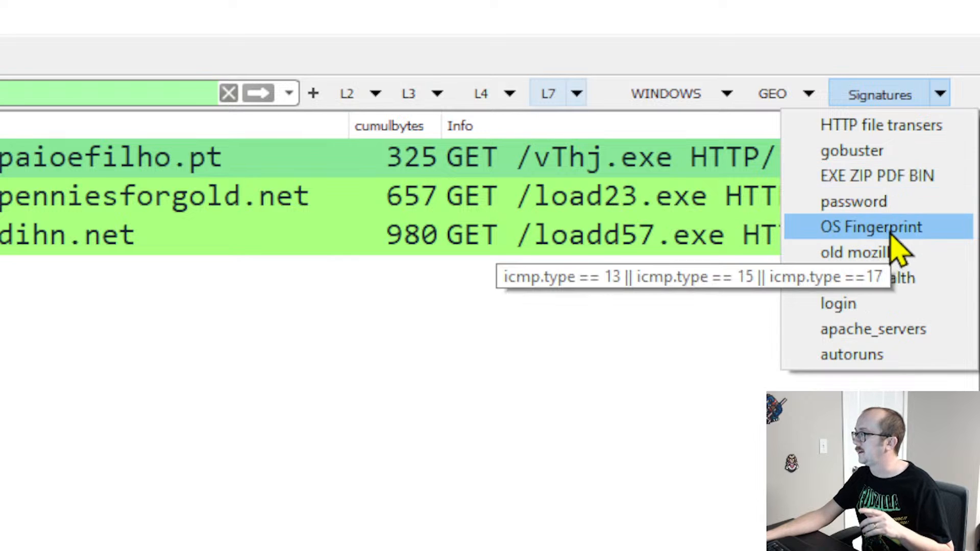
left_click(868, 203)
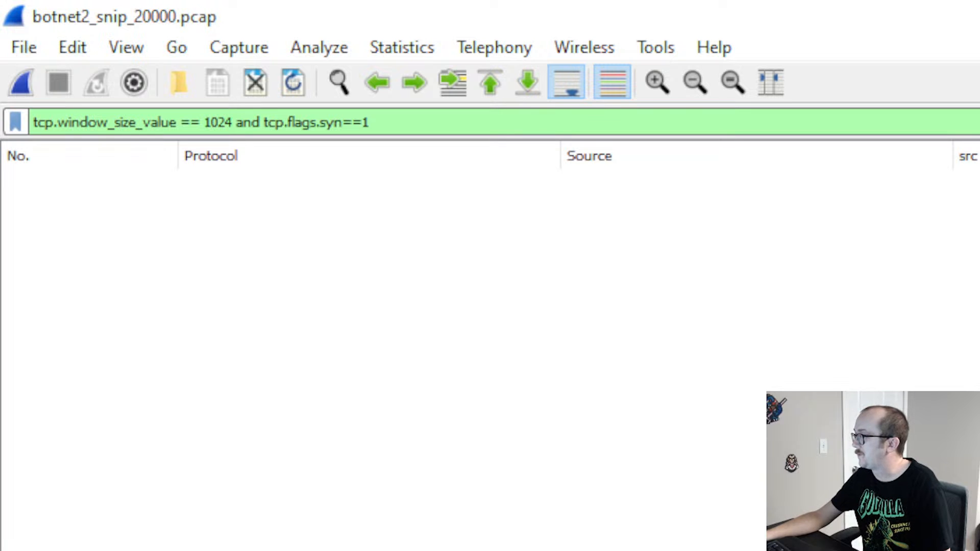
Step: Filter the capture to Apache web server responses with the display filter http.server contains "Apache"
key("ctrl+a")
type("http.server contains \"Apache\"")
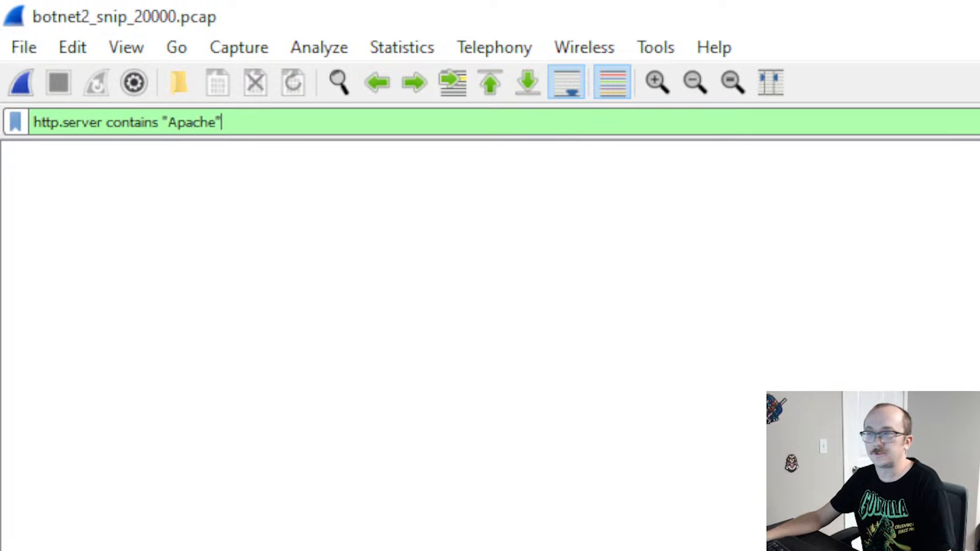
key("Return")
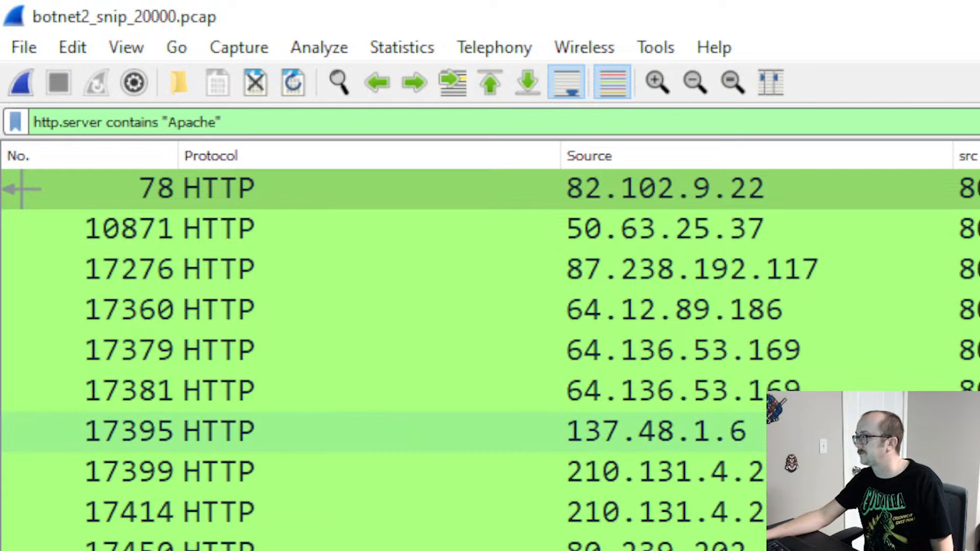
scroll(21, 189, "right", 5)
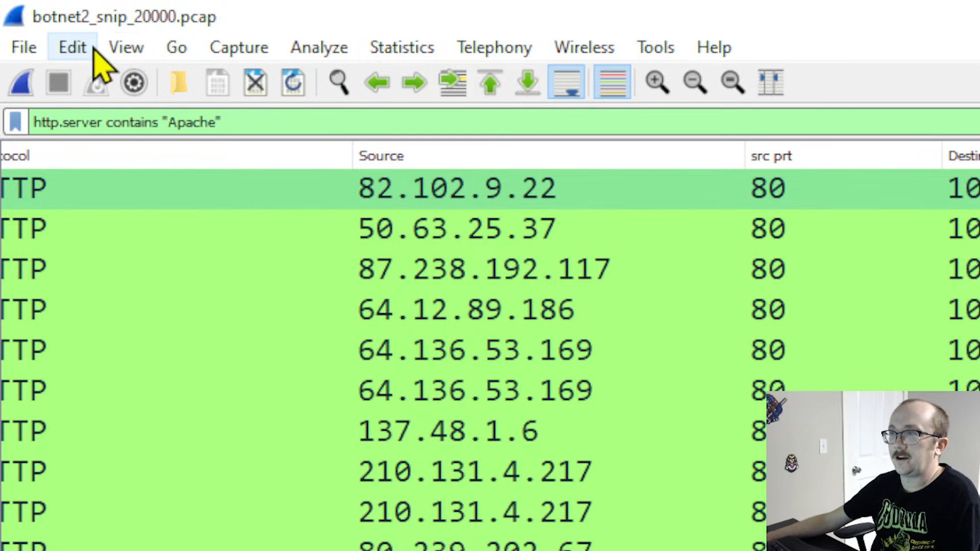
Step: Open the profile's coloring rules, review the rule names and filters through to the SMTP entries, and close them
left_click(128, 47)
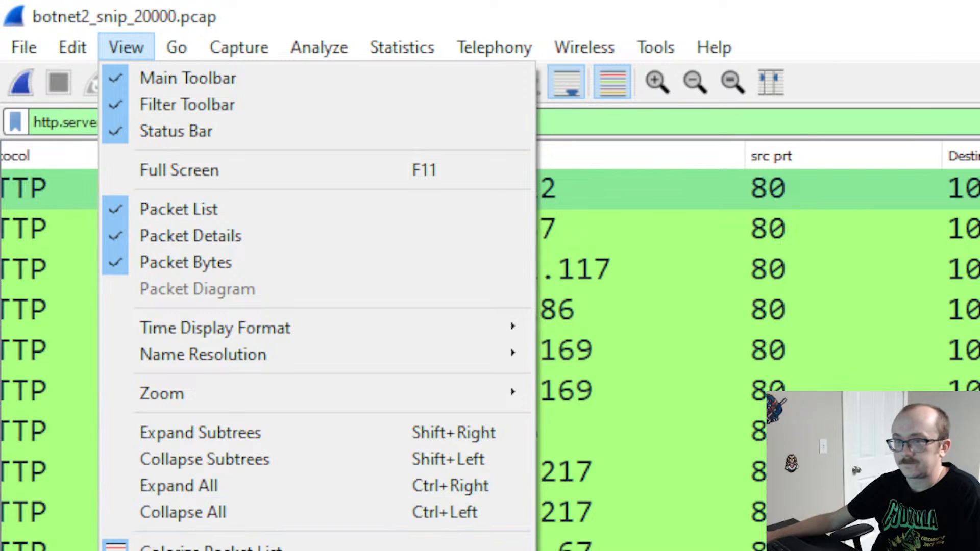
left_click(178, 550)
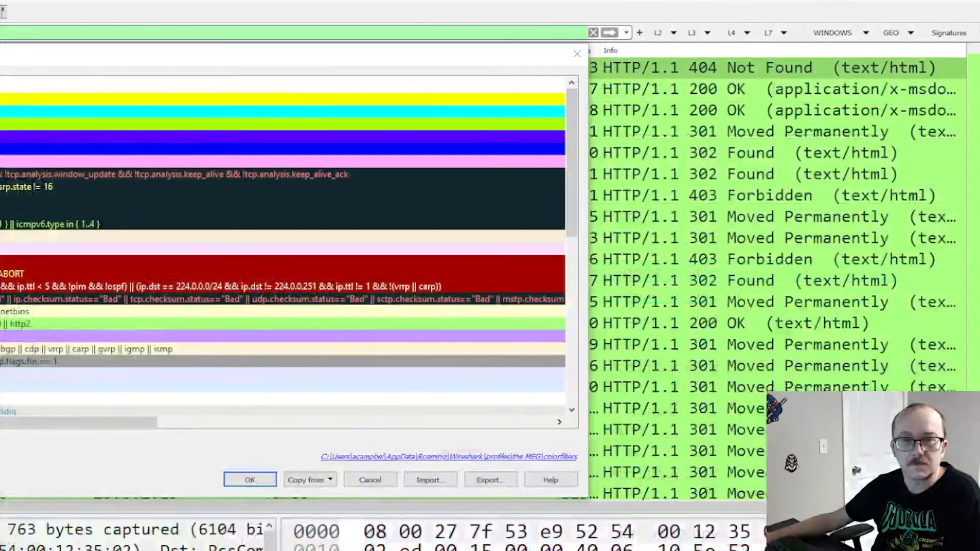
left_click_drag(90, 62, 404, 59)
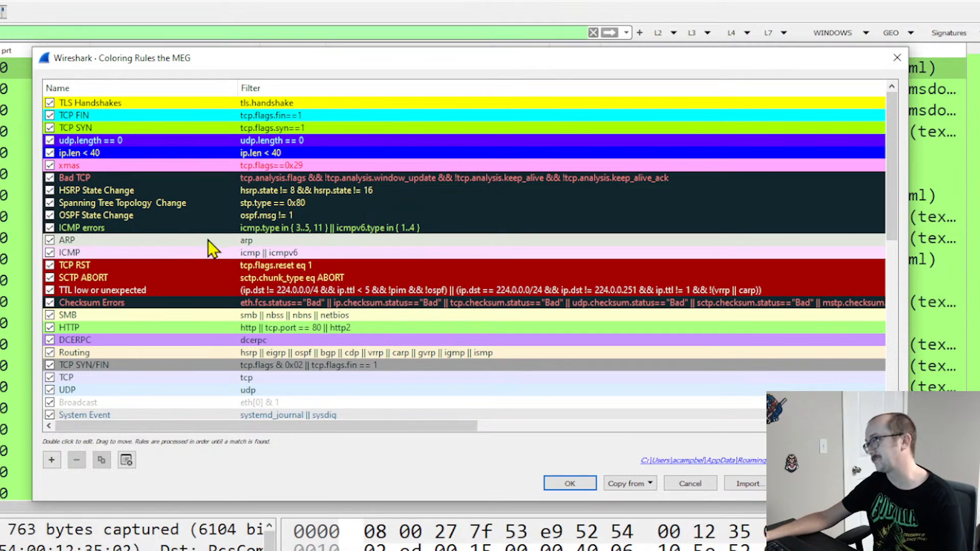
scroll(176, 255, "down", 3)
scroll(173, 255, "down", 4)
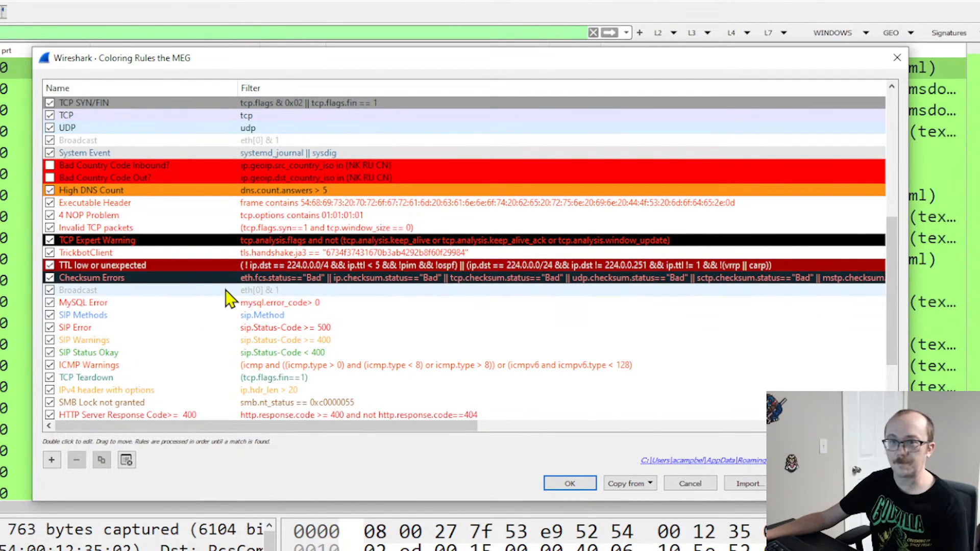
scroll(228, 299, "down", 1)
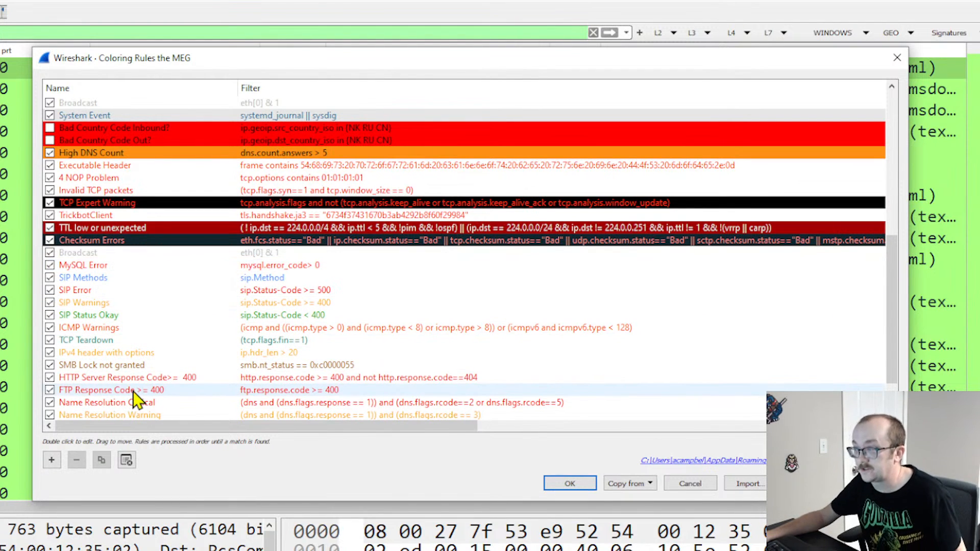
scroll(138, 400, "down", 1)
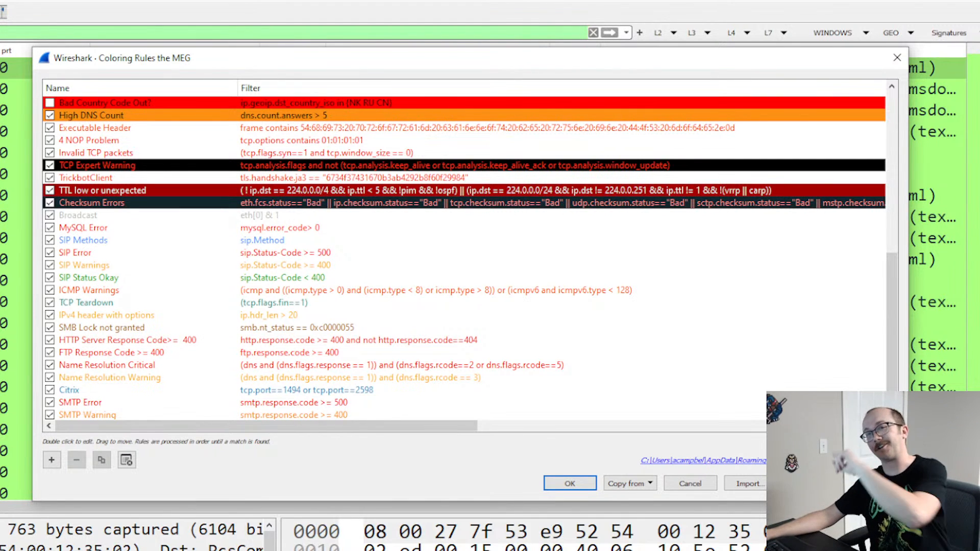
scroll(134, 369, "down", 1)
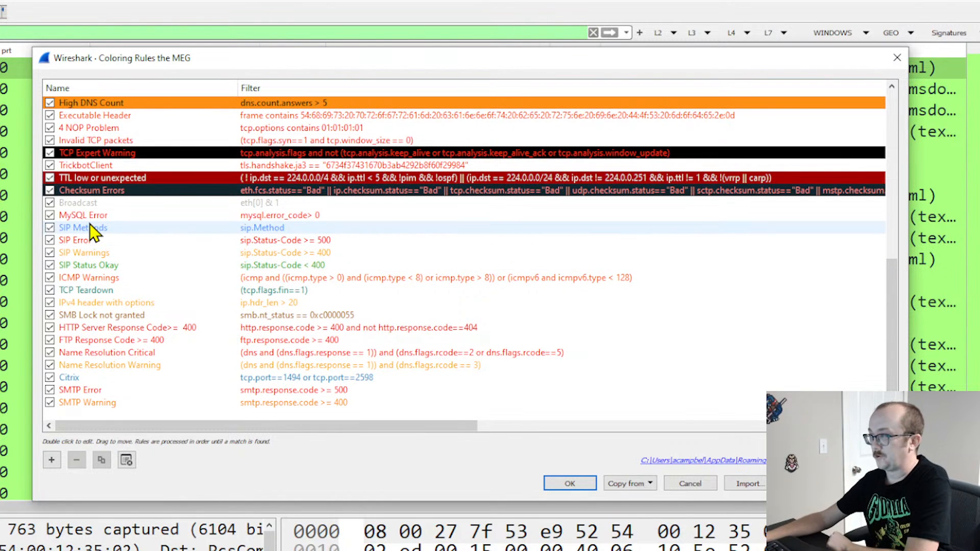
left_click(897, 58)
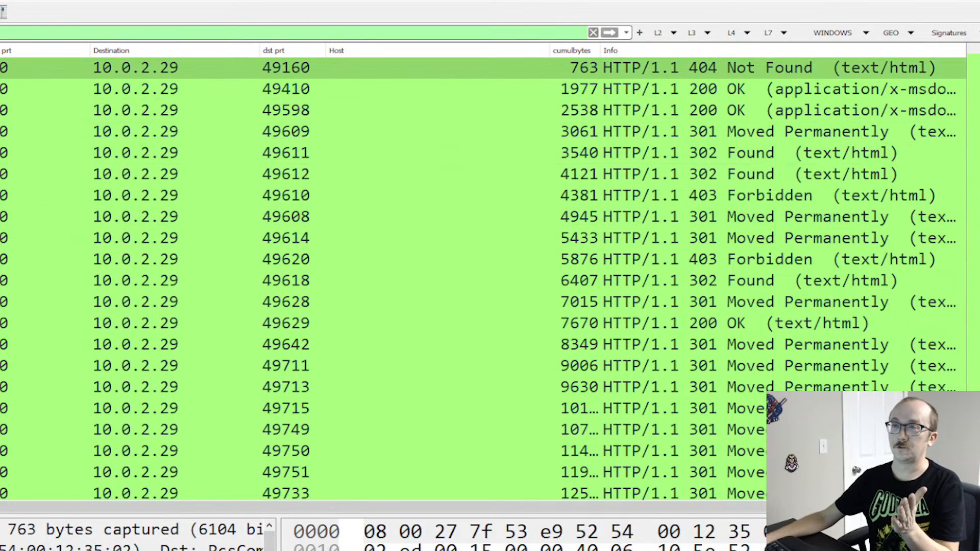
Step: Narrow the Source and Host columns of the packet list so the Info text has more room
left_click_drag(162, 507, 47, 503)
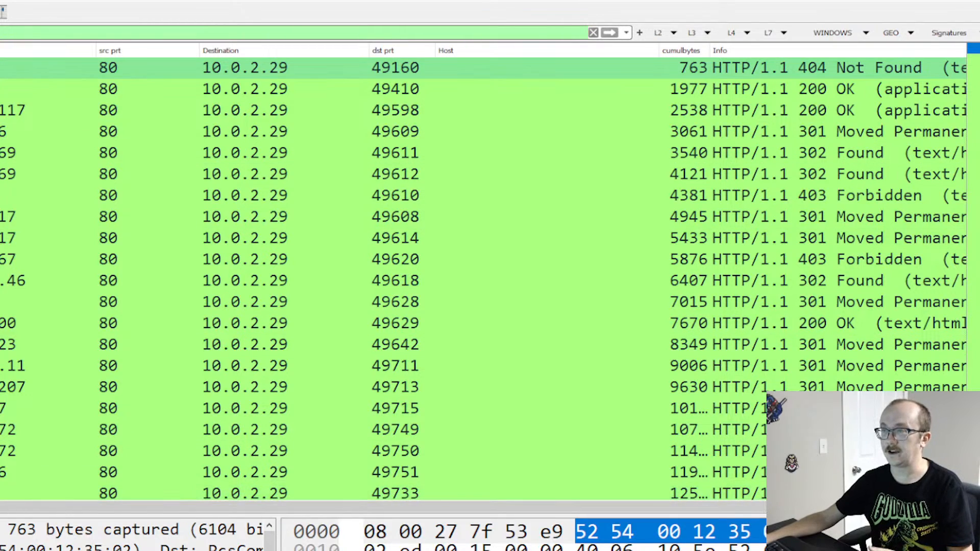
left_click_drag(96, 50, 0, 50)
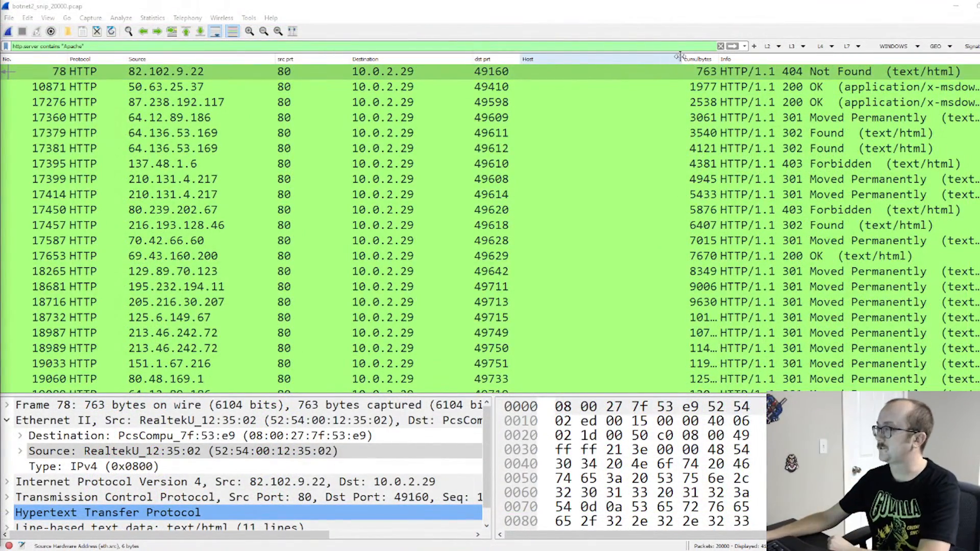
left_click_drag(681, 59, 588, 59)
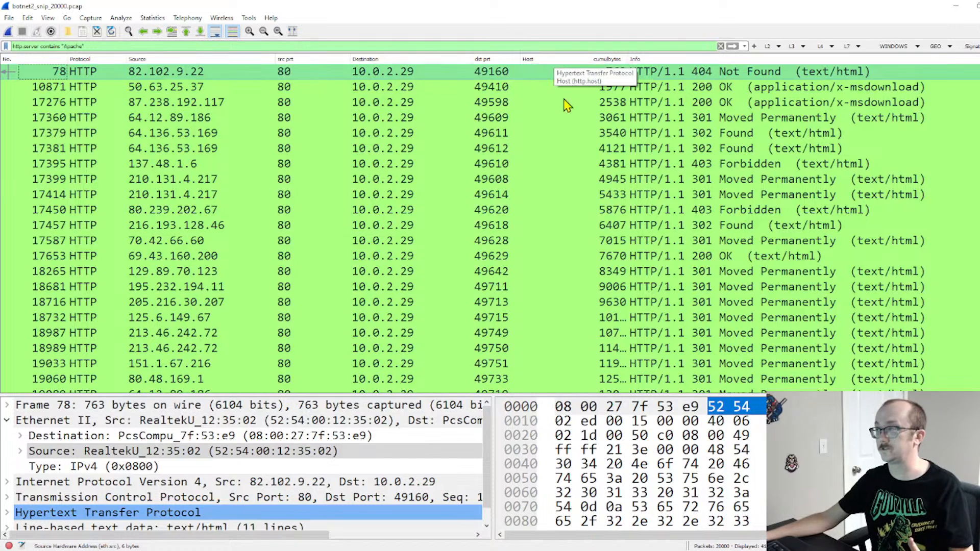
Step: Clear the Apache display filter and widen the Host column to fit the full host name of packet 76
left_click(720, 46)
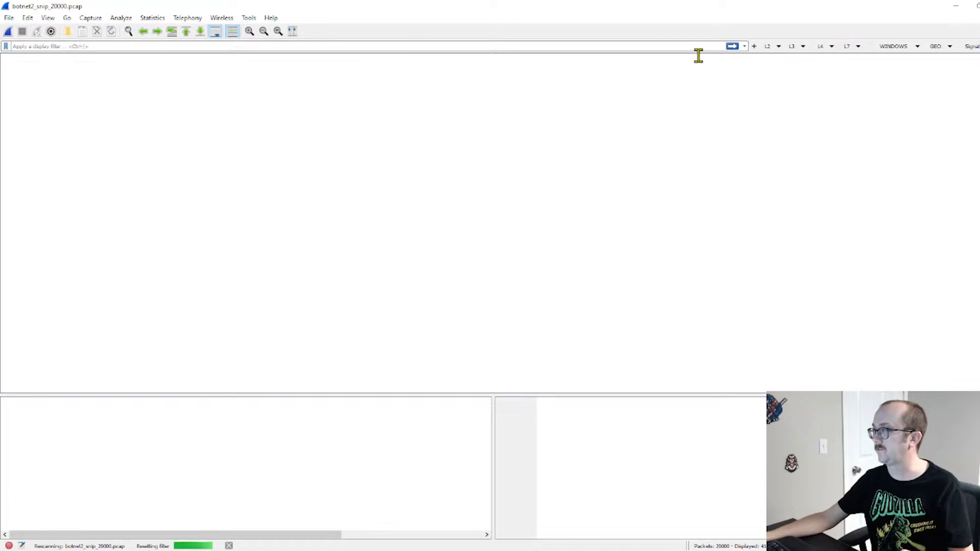
scroll(531, 162, "down", 4)
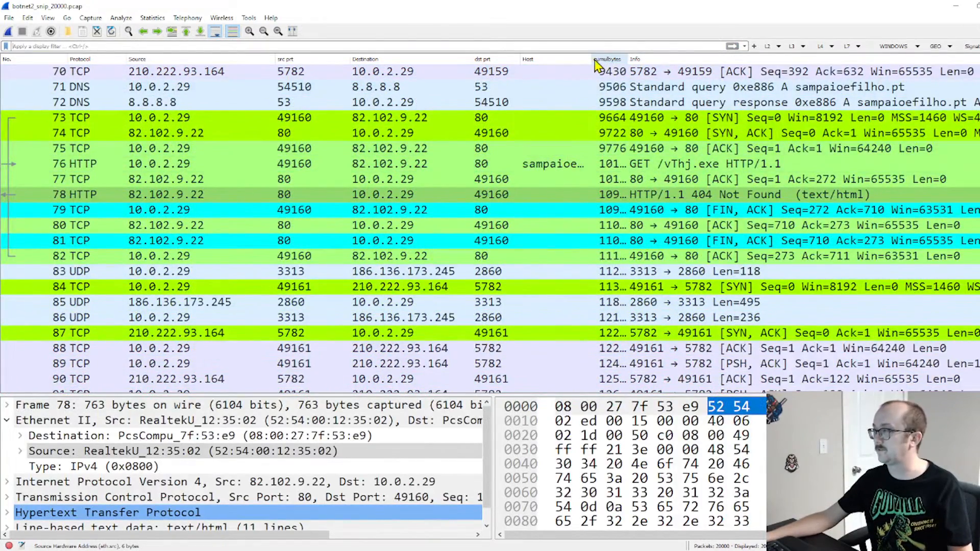
left_click_drag(592, 56, 647, 52)
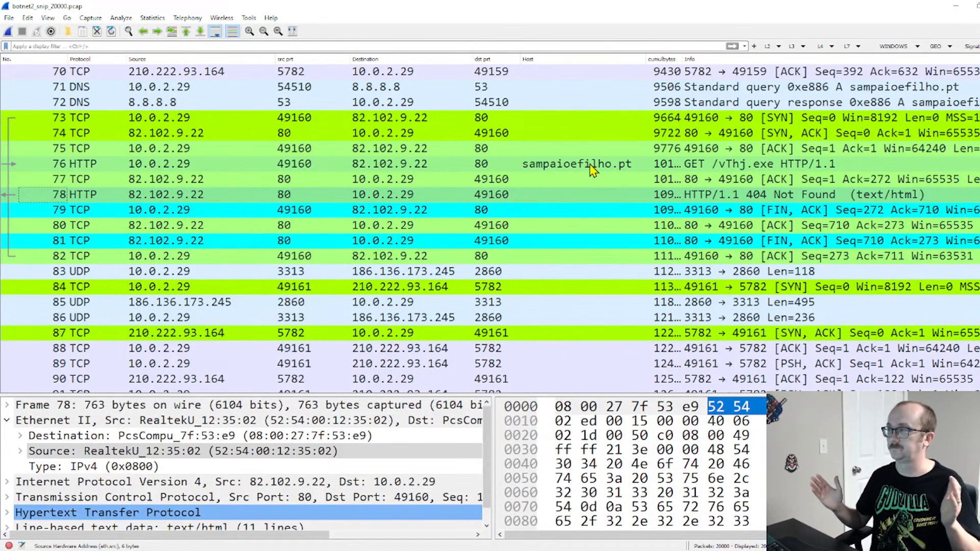
Step: Return to the start of the unfiltered capture and examine the cumulative bytes of the first packets
mouse_move(979, 72)
left_mouse_down()
mouse_move(979, 187)
mouse_move(979, 70)
left_mouse_up()
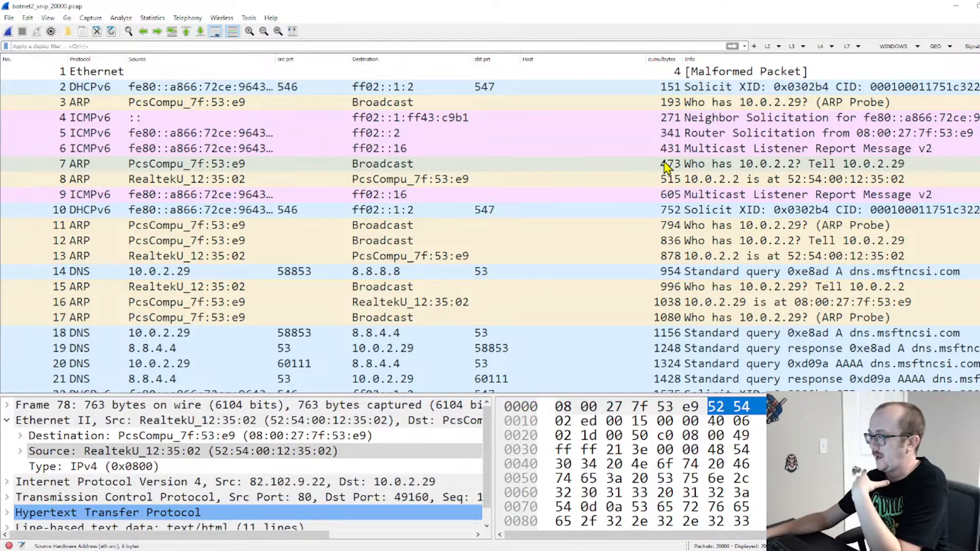
scroll(666, 166, "down", 5)
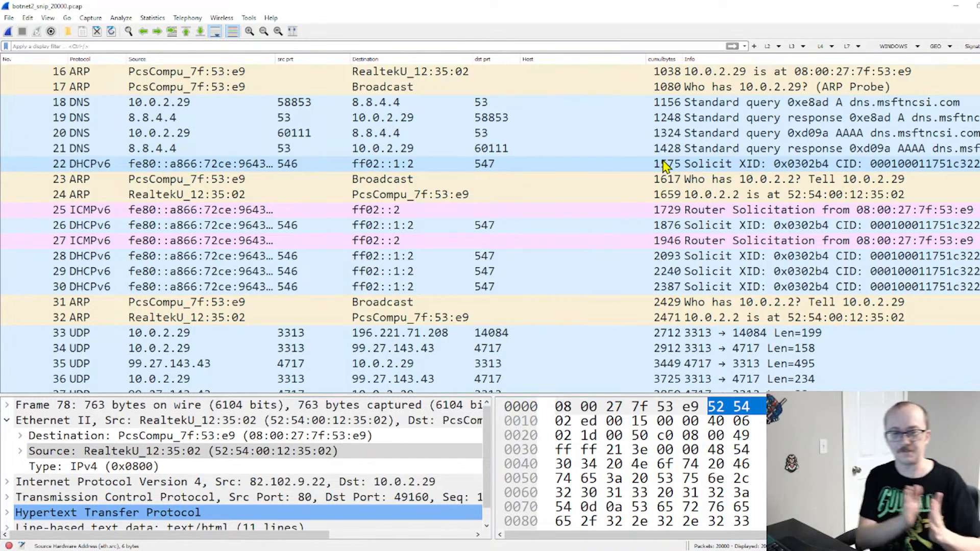
Step: Filter the capture with the L4 TCP Full 3way handshake preset, examine the handshake packets, and clear the filter
scroll(666, 166, "down", 1)
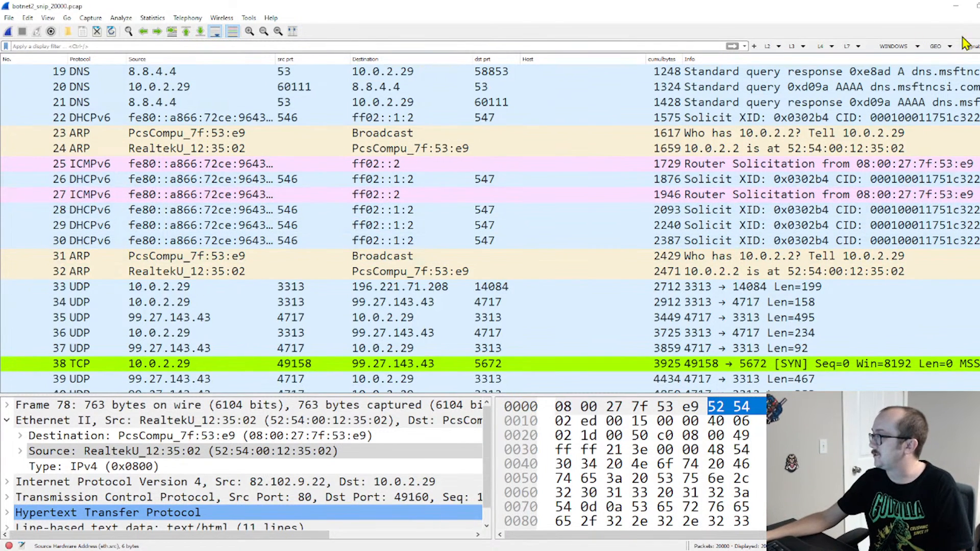
left_click(829, 47)
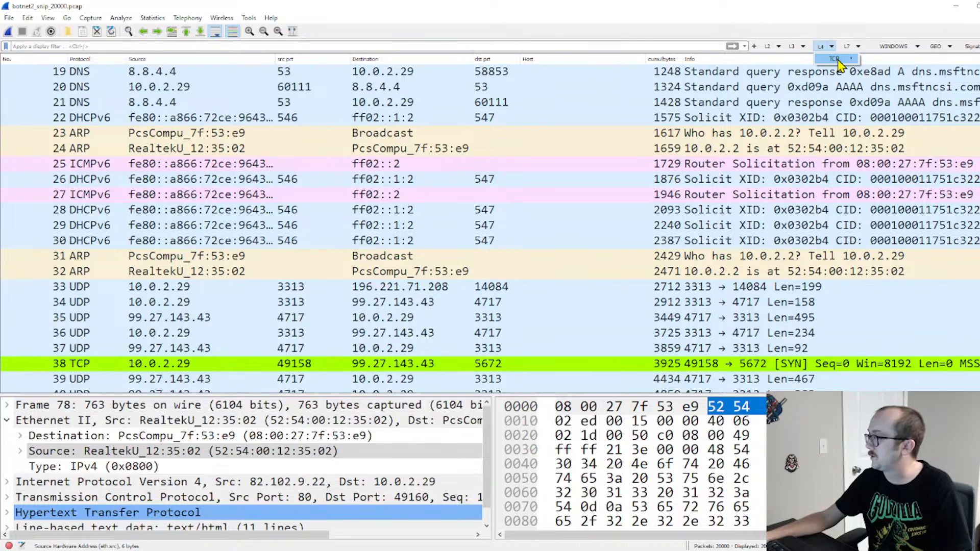
mouse_move(840, 58)
left_click(904, 83)
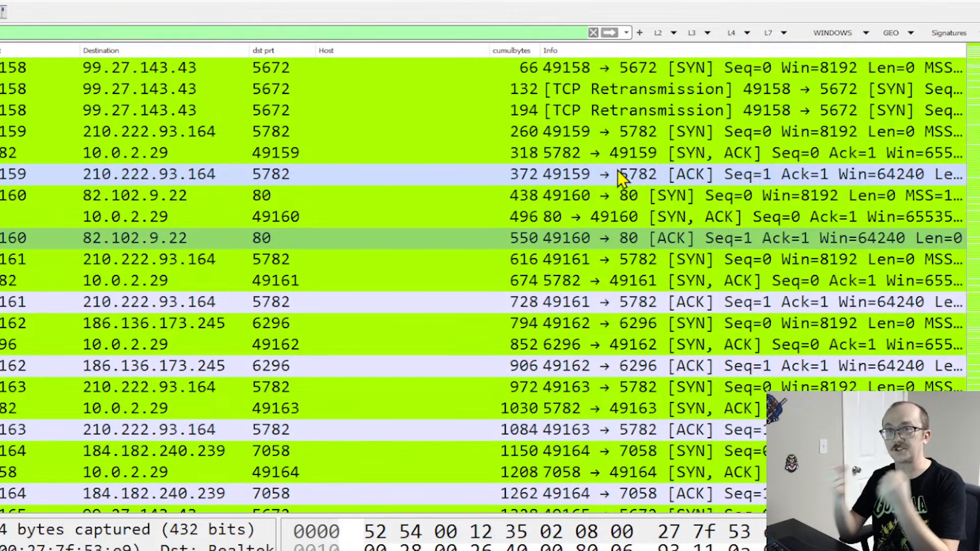
left_click(593, 32)
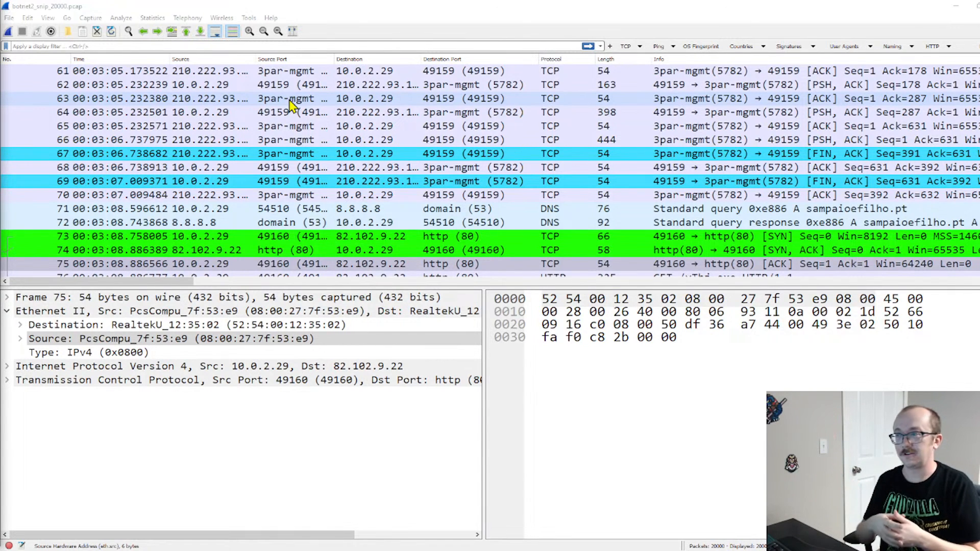
Step: Widen the Source Port column of the packet list and apply the TCP preset SYN Only
left_click(291, 224)
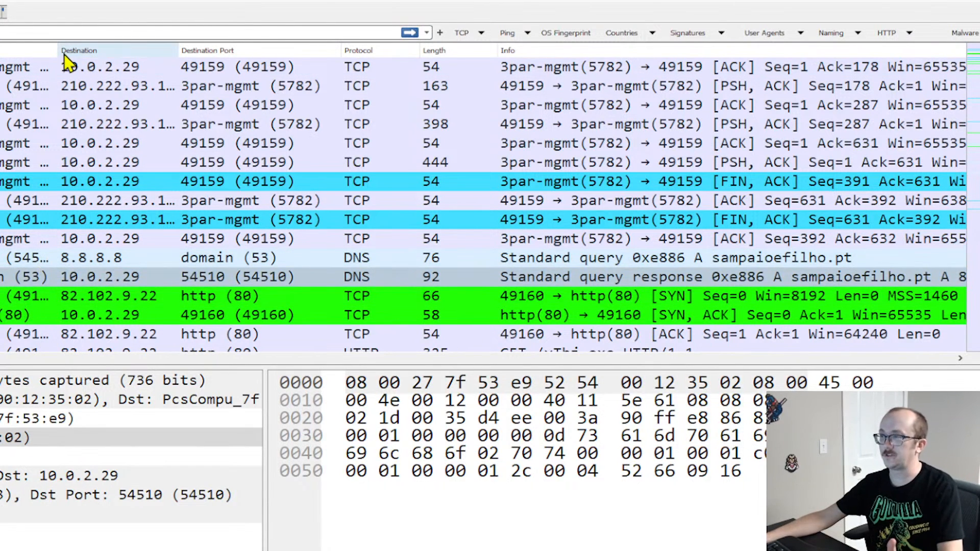
left_click_drag(58, 50, 101, 50)
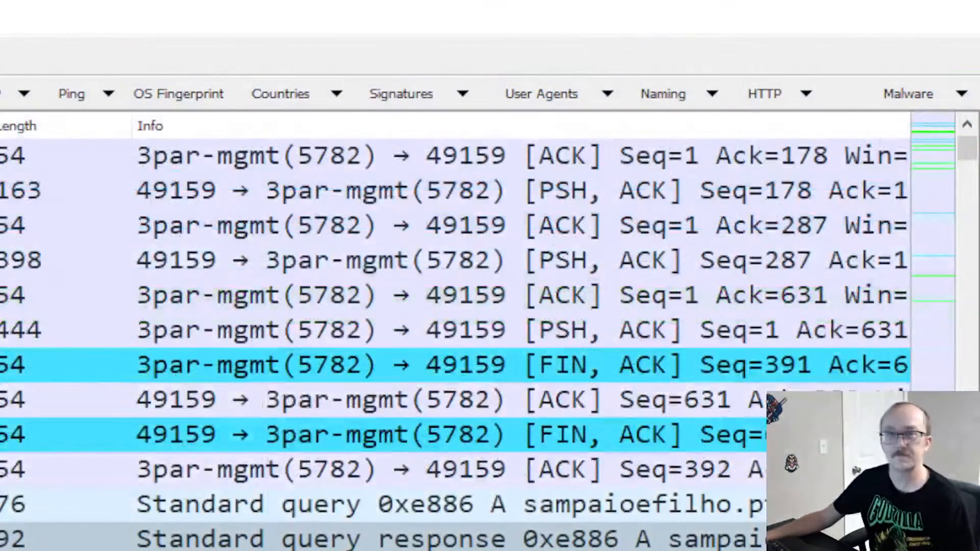
left_click(24, 92)
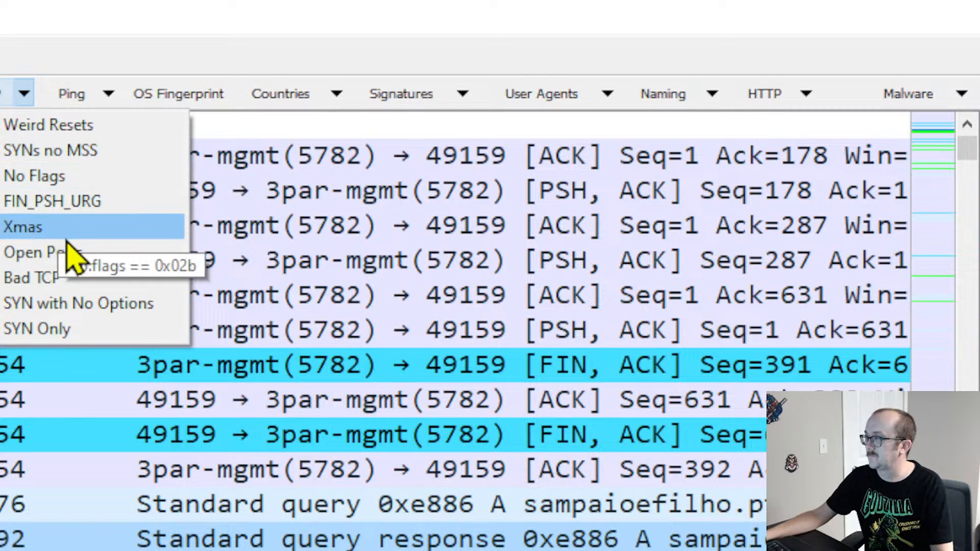
left_click(51, 329)
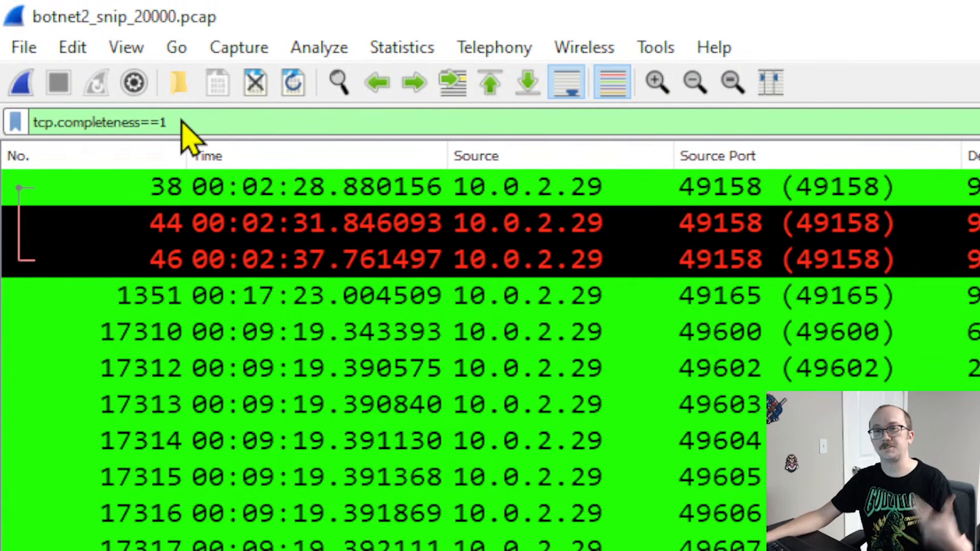
Step: Copy the expression tcp.completeness==1 from the display filter
left_click_drag(170, 123, 33, 123)
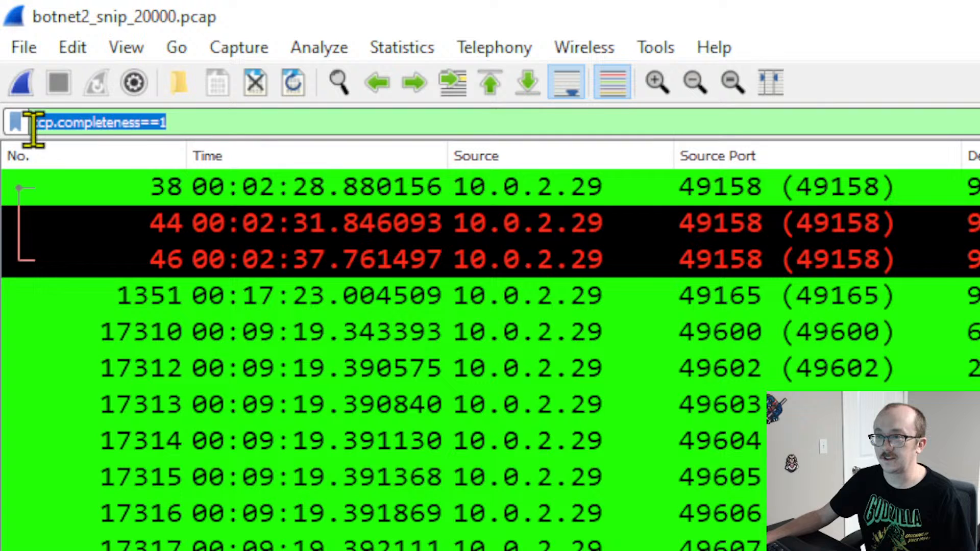
right_click(88, 124)
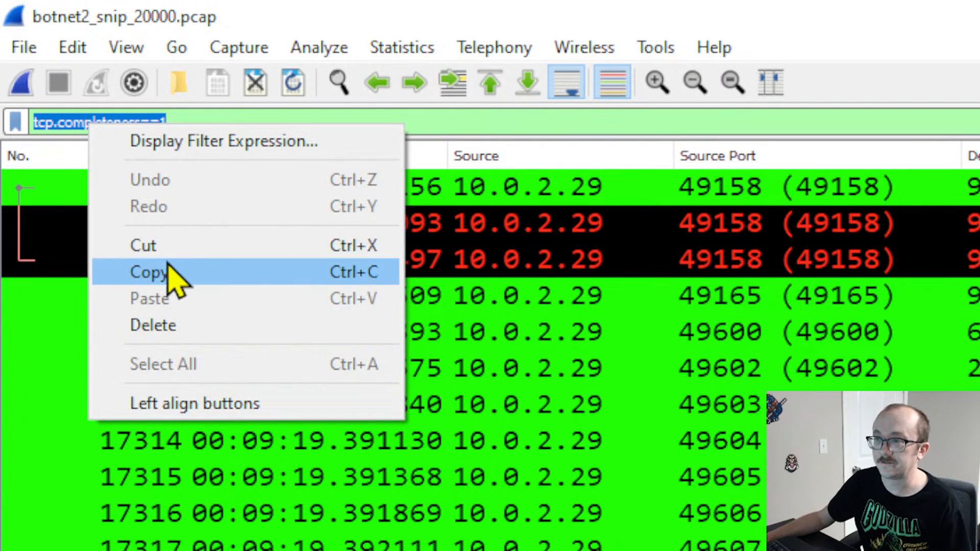
left_click(174, 279)
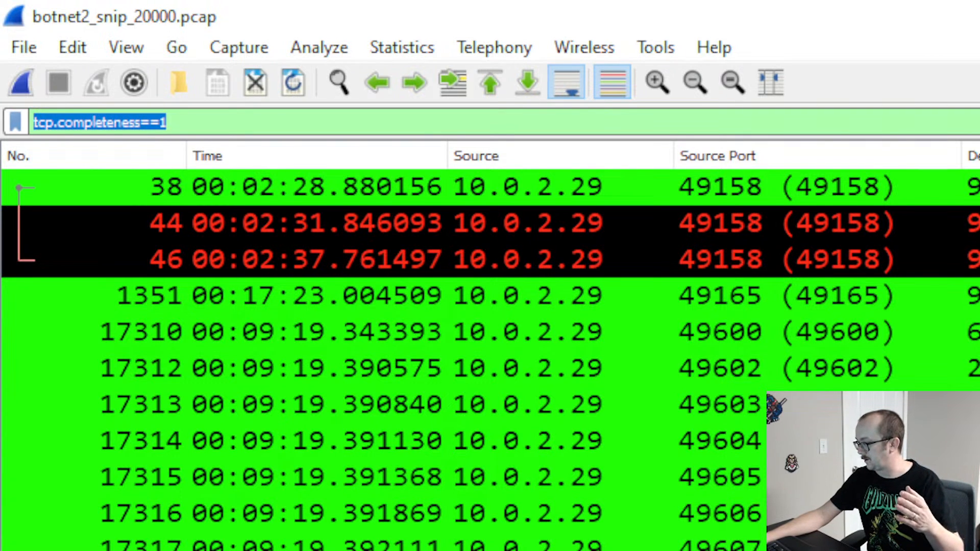
left_click(169, 122)
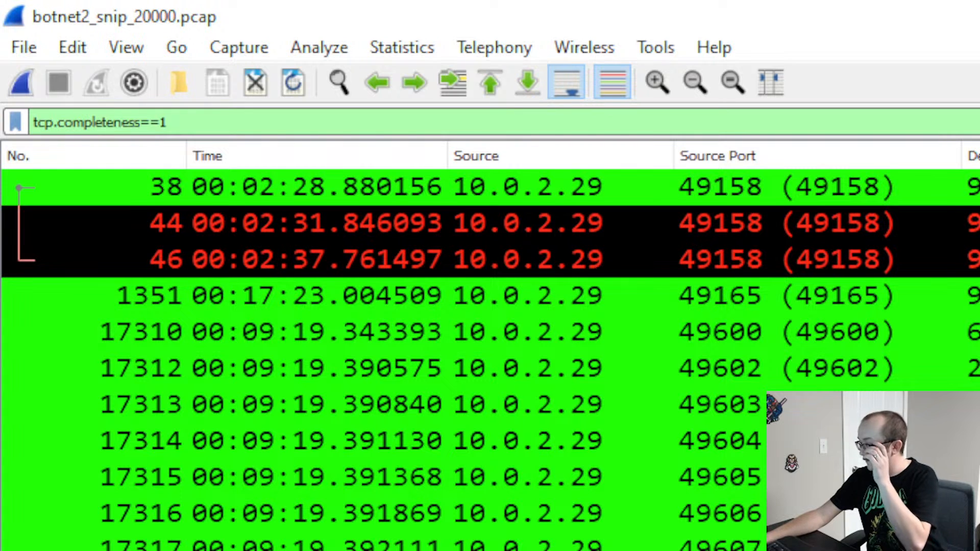
Step: Clear the display filter so all packets of the capture are listed again
key("Return")
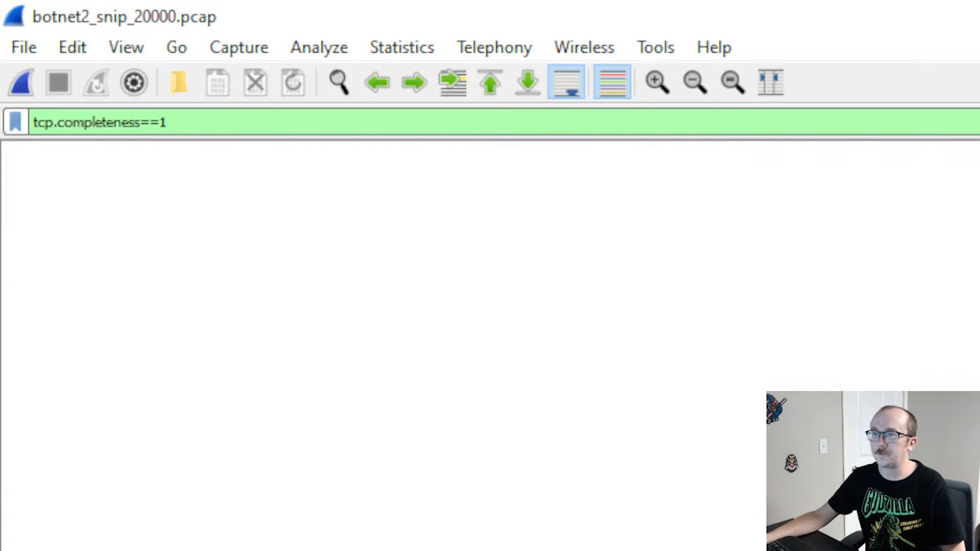
key("ctrl+a")
key("BackSpace")
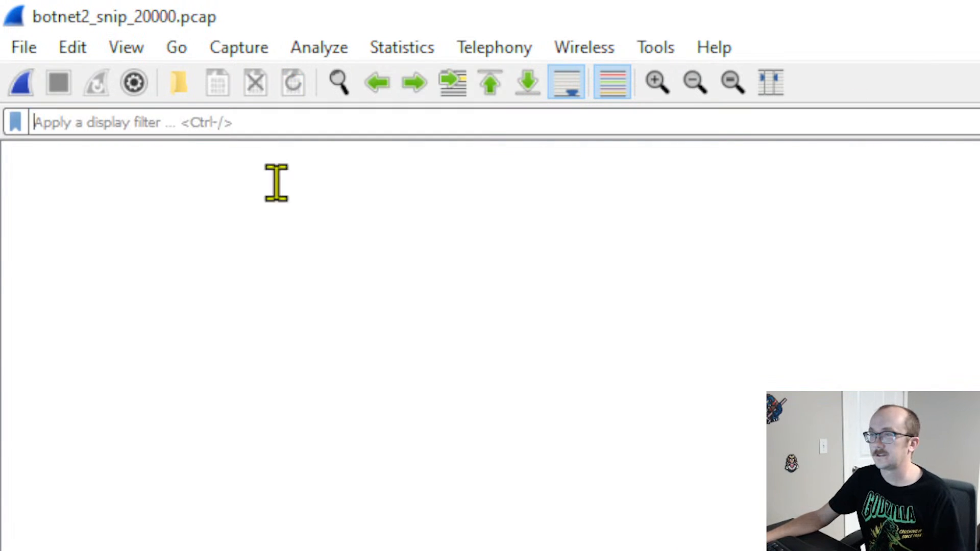
key("Return")
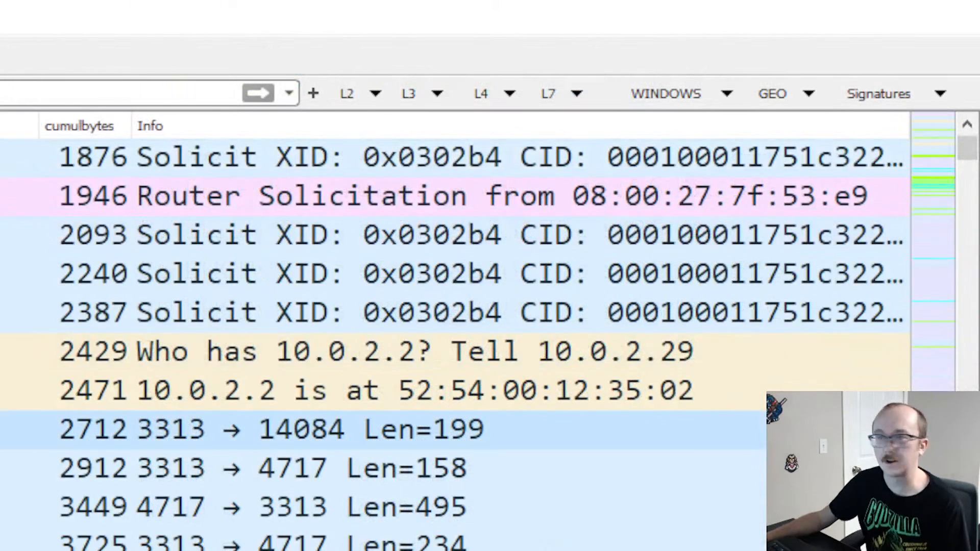
Step: Open the filter button preferences and review the button labels and filter expressions, including the L4//TCP entries
right_click(346, 97)
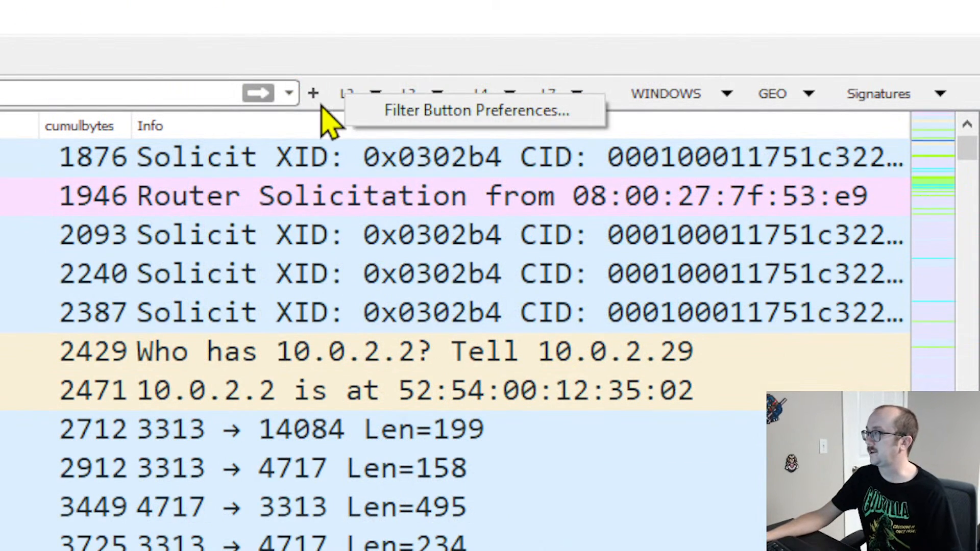
left_click(412, 113)
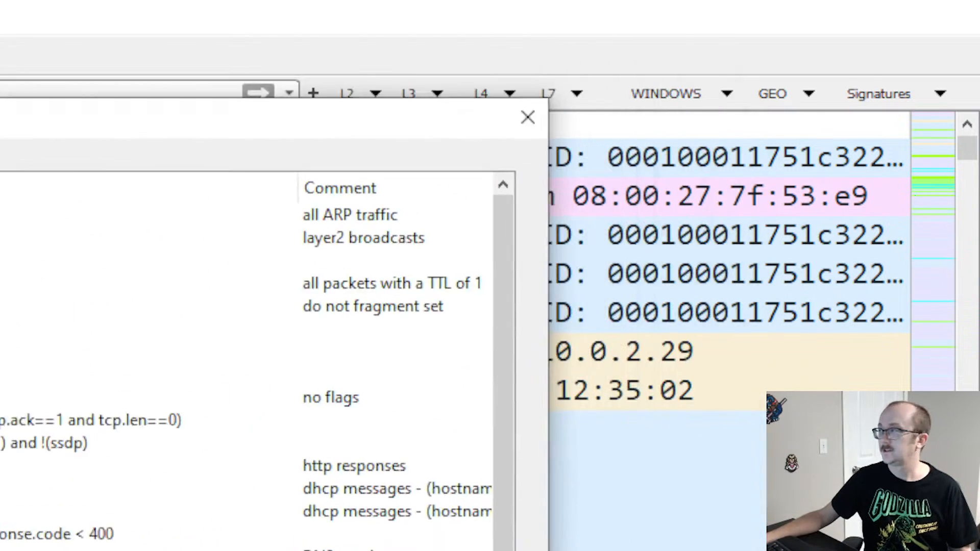
left_click_drag(7, 124, 1, 78)
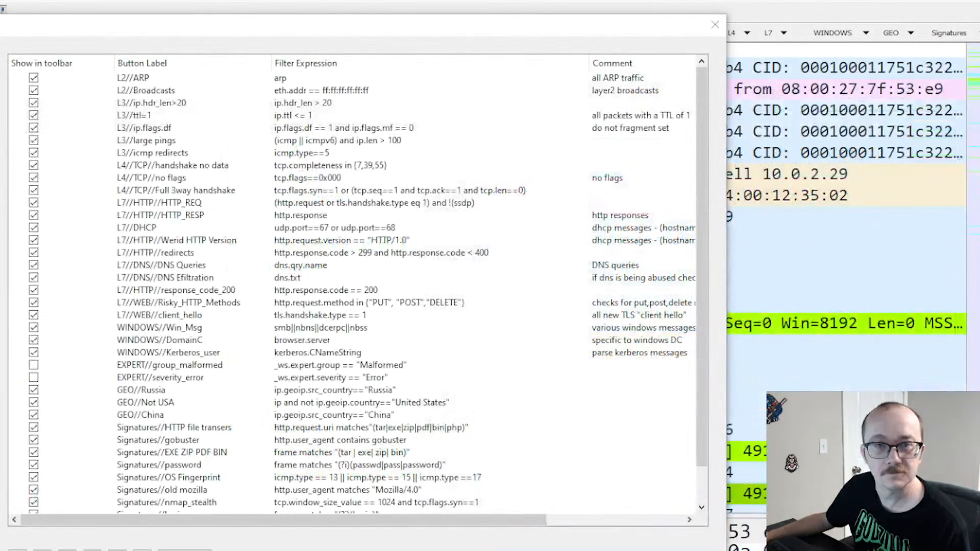
left_click_drag(202, 32, 314, 24)
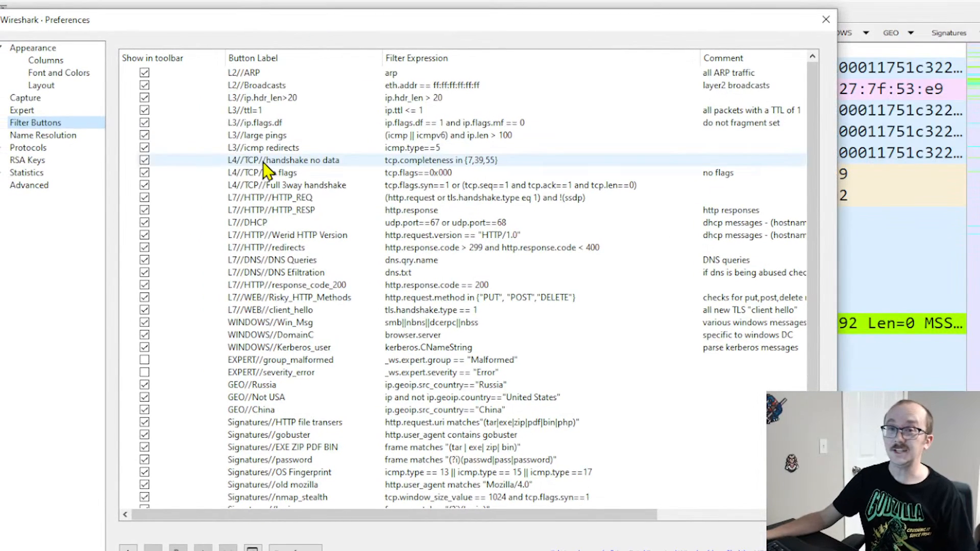
scroll(277, 188, "down", 1)
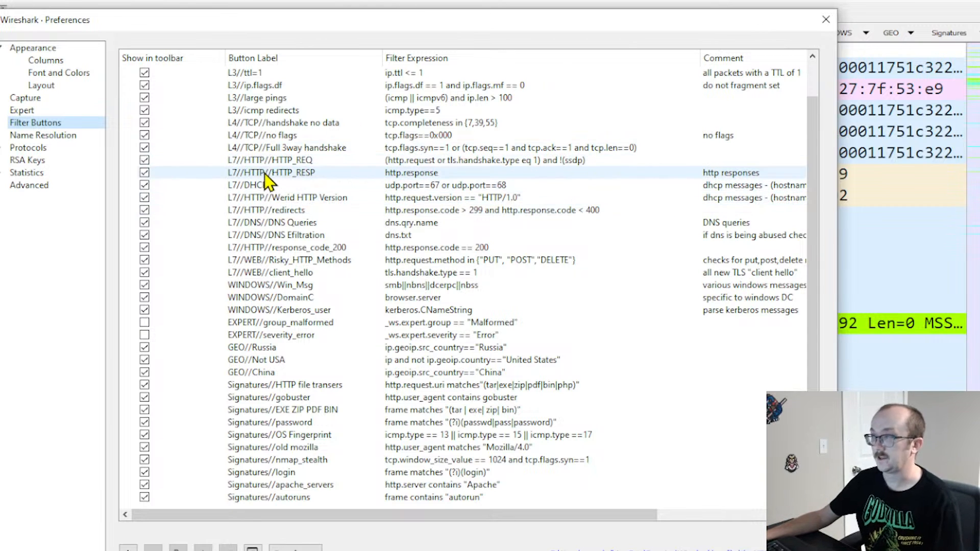
Step: Duplicate the filter button entry L4//TCP//no flags
double_click(263, 136)
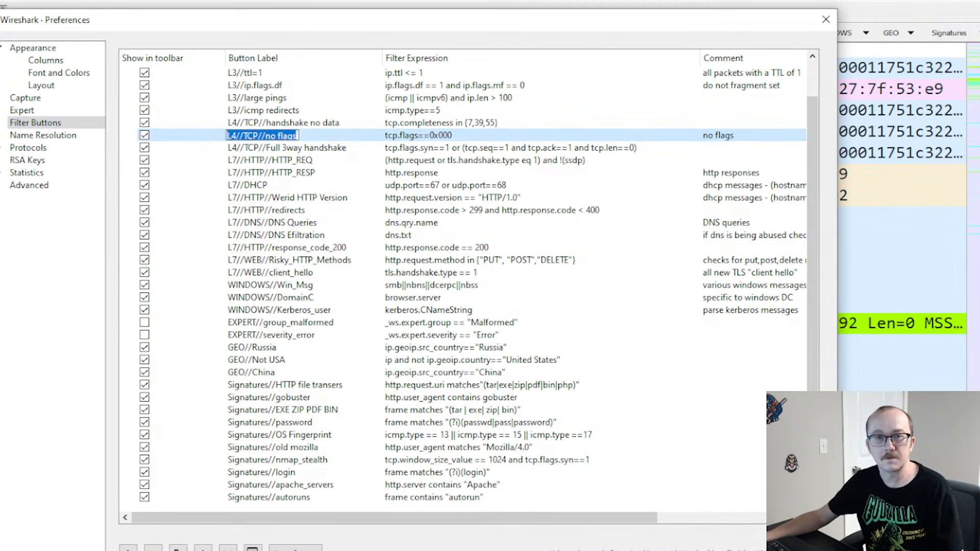
left_click_drag(301, 29, 296, 5)
left_click(191, 114)
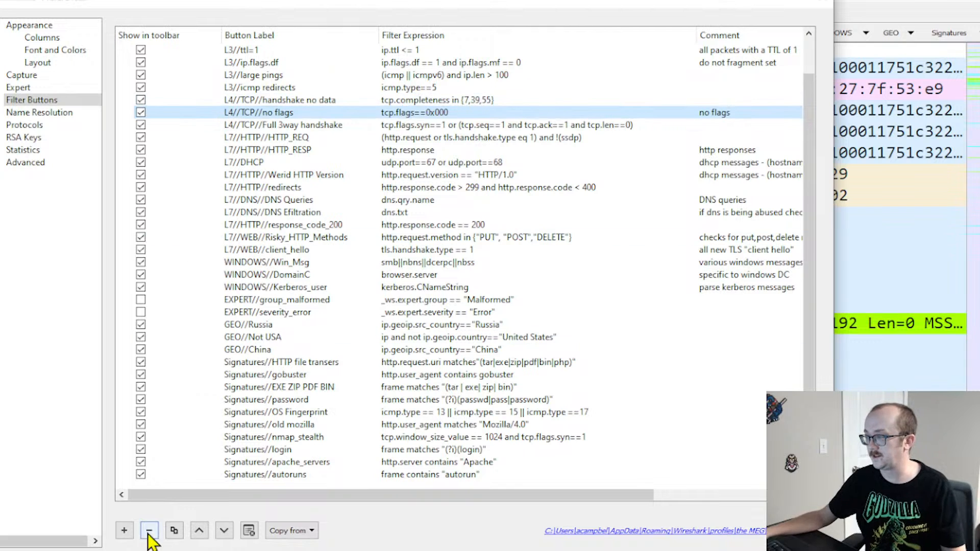
left_click(174, 531)
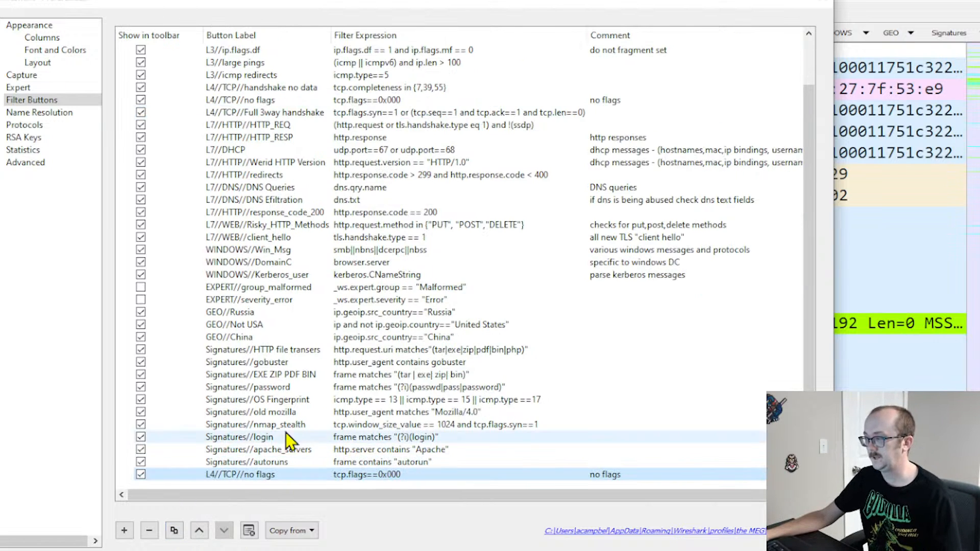
Step: Rename the duplicated filter button L4//TCP//SYN only
double_click(269, 475)
left_click(279, 475)
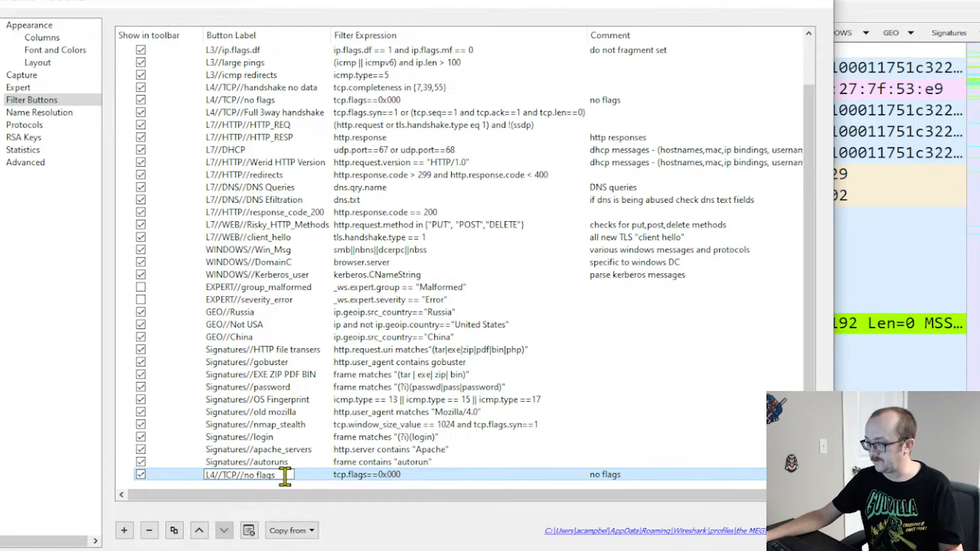
key("BackSpace")
key("BackSpace")
key("BackSpace")
key("BackSpace")
key("BackSpace")
key("BackSpace")
key("BackSpace")
key("BackSpace")
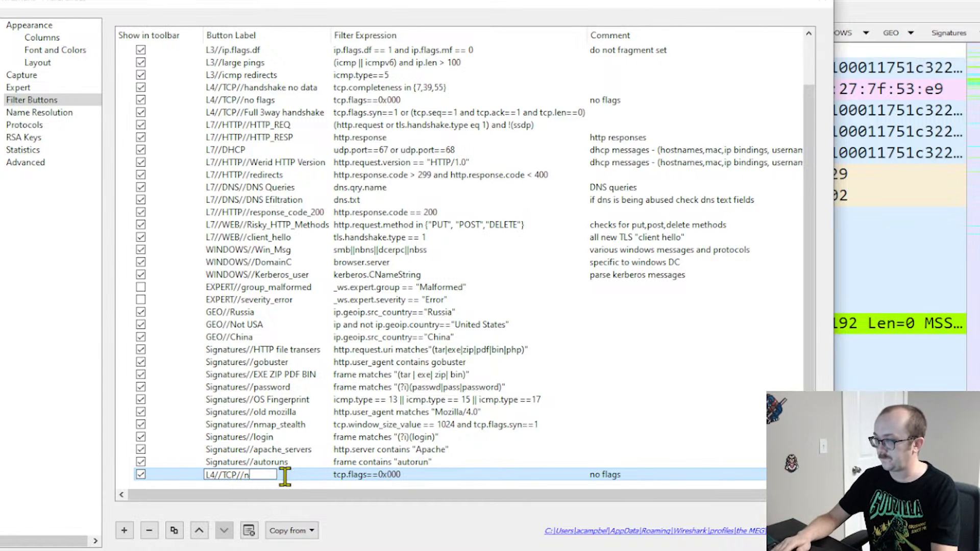
type("SYN")
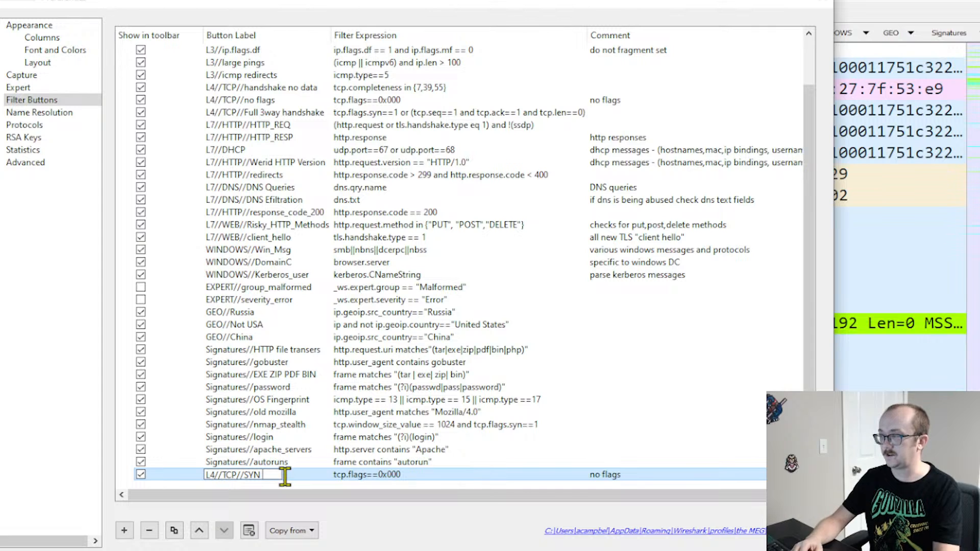
type(" Only")
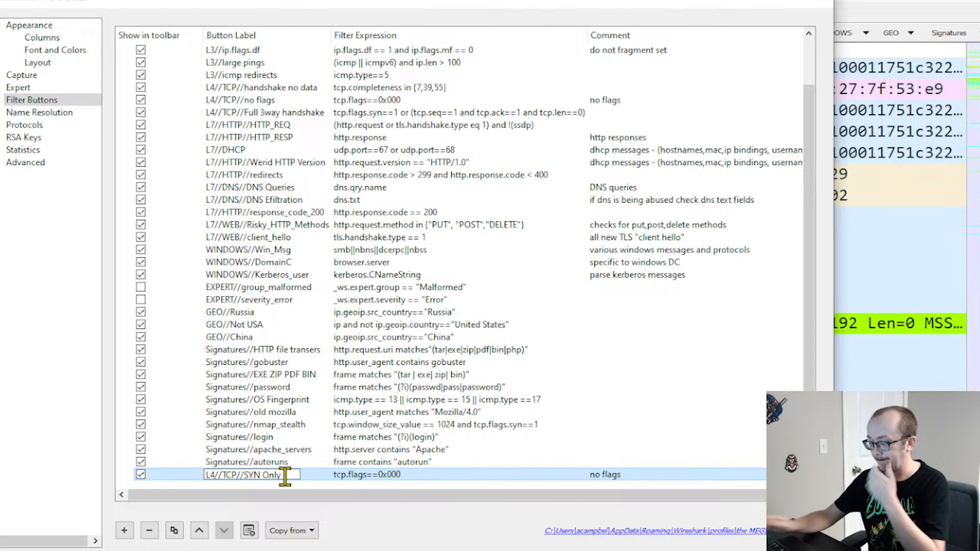
key("BackSpace")
key("BackSpace")
key("BackSpace")
key("BackSpace")
type("only")
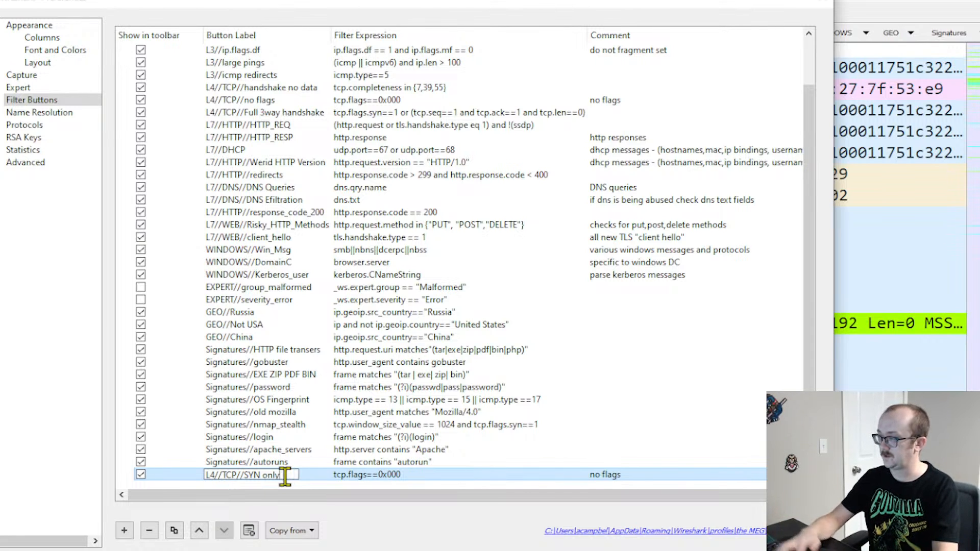
Step: Set the SYN only button's filter expression to tcp.completeness==1 and its comment to "syn only"
double_click(394, 475)
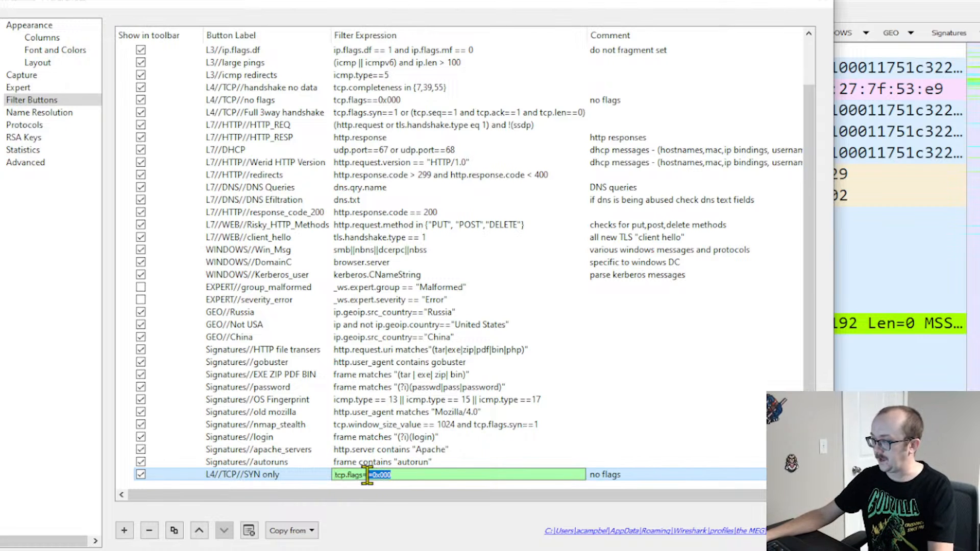
type("tcp.completeness==1")
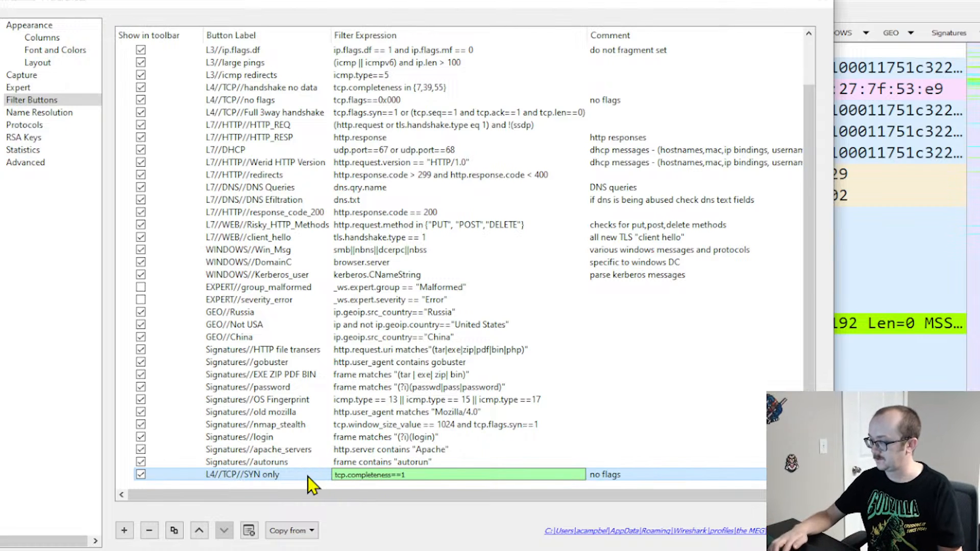
double_click(612, 475)
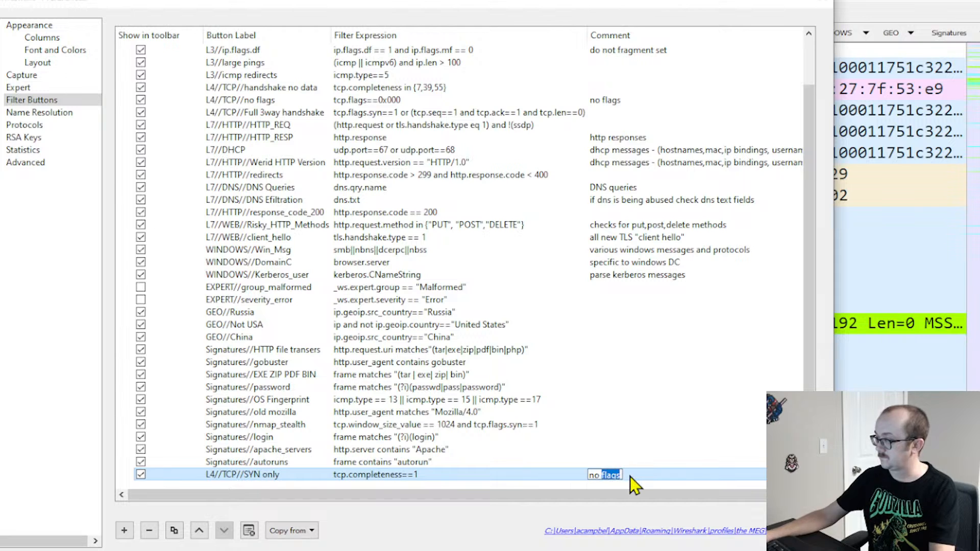
key("BackSpace")
key("BackSpace")
key("BackSpace")
key("BackSpace")
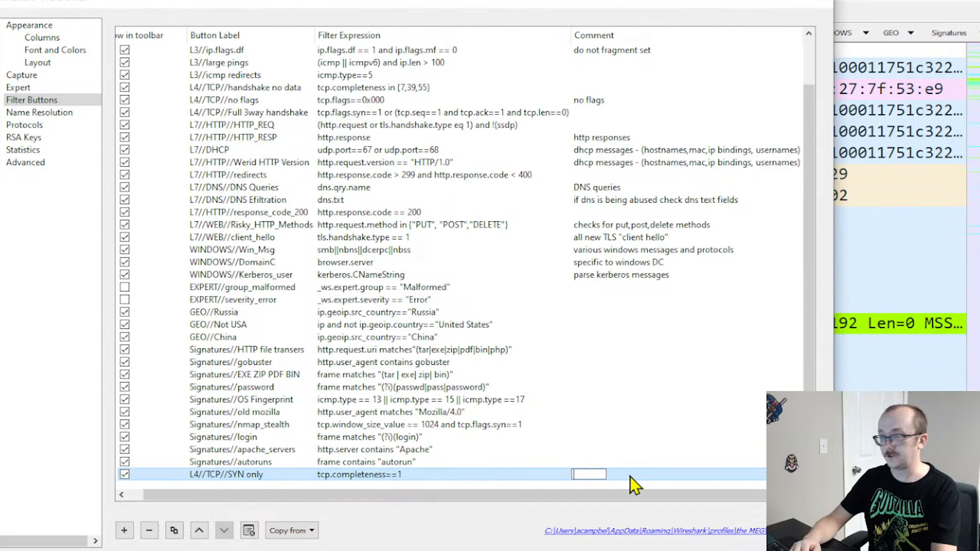
type("syn only")
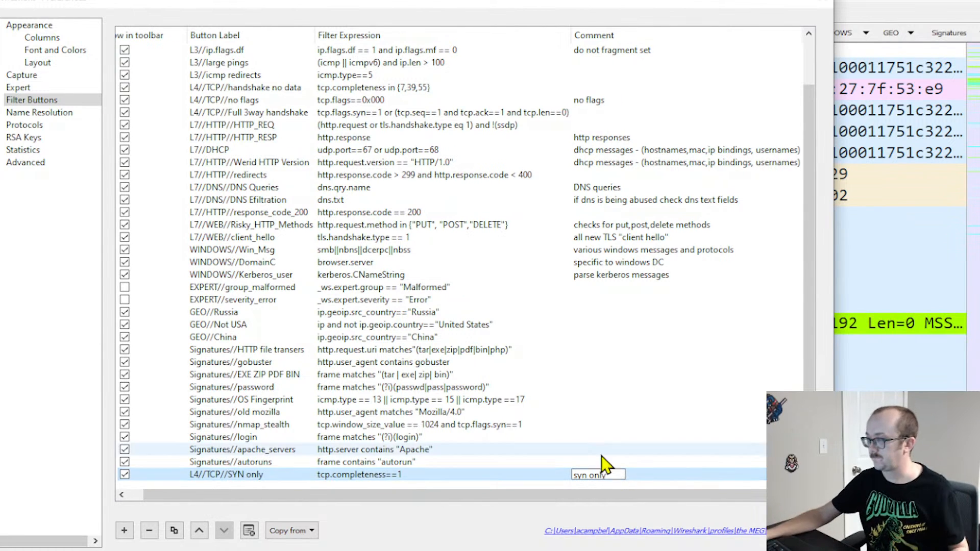
Step: Move the L4//TCP//SYN only entry directly below L4//TCP//Full 3way handshake and save the filter button preferences
double_click(219, 475)
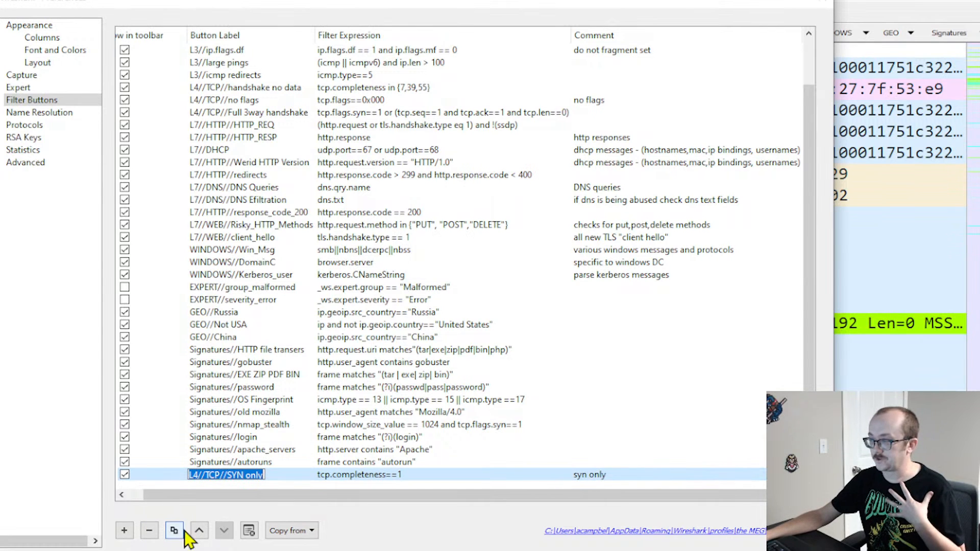
left_click(200, 532)
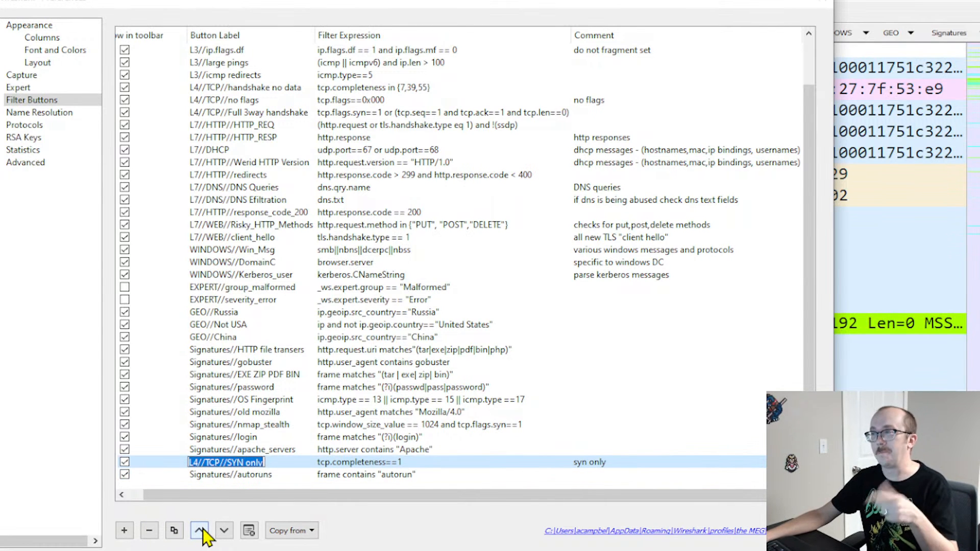
left_click(200, 532)
triple_click(200, 532)
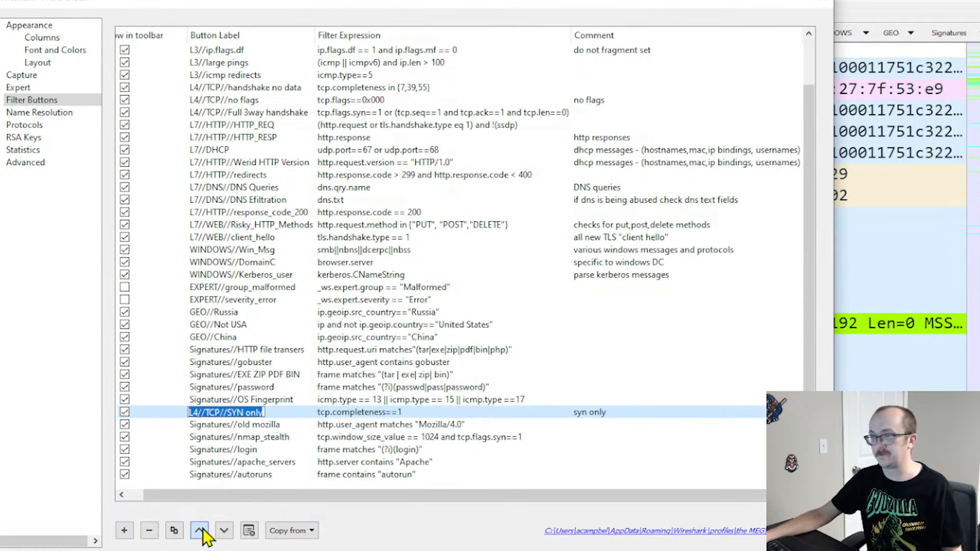
triple_click(200, 532)
double_click(200, 531)
double_click(200, 532)
double_click(200, 531)
double_click(200, 531)
triple_click(200, 531)
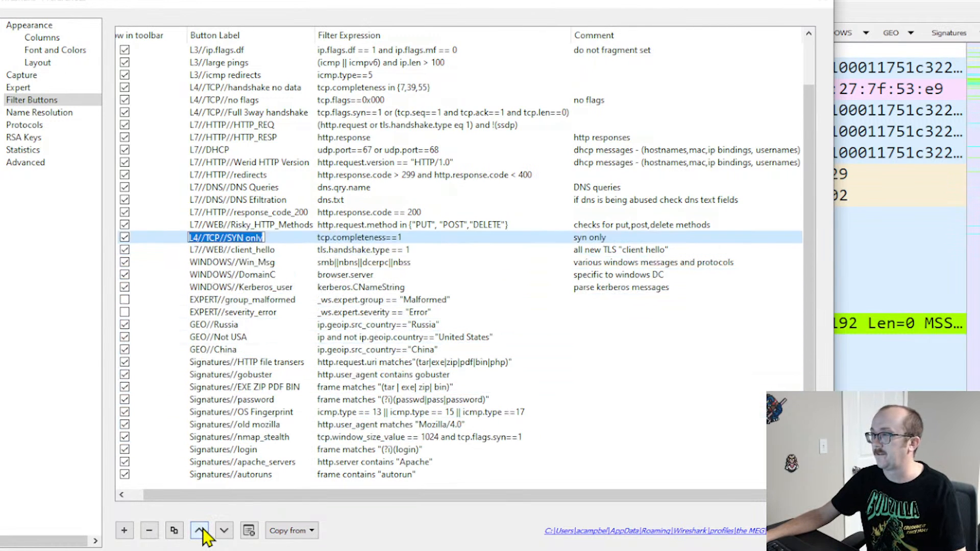
triple_click(201, 532)
triple_click(200, 531)
triple_click(200, 531)
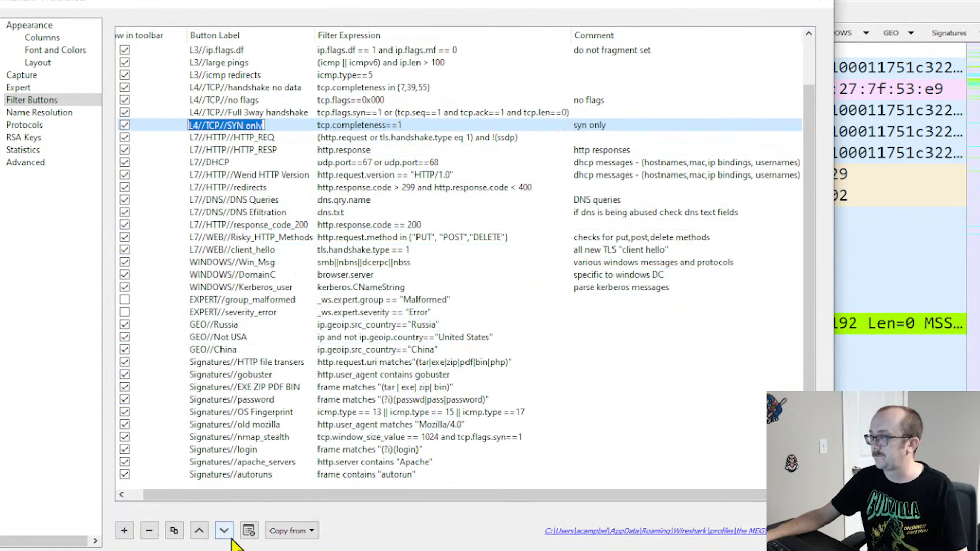
key("Return")
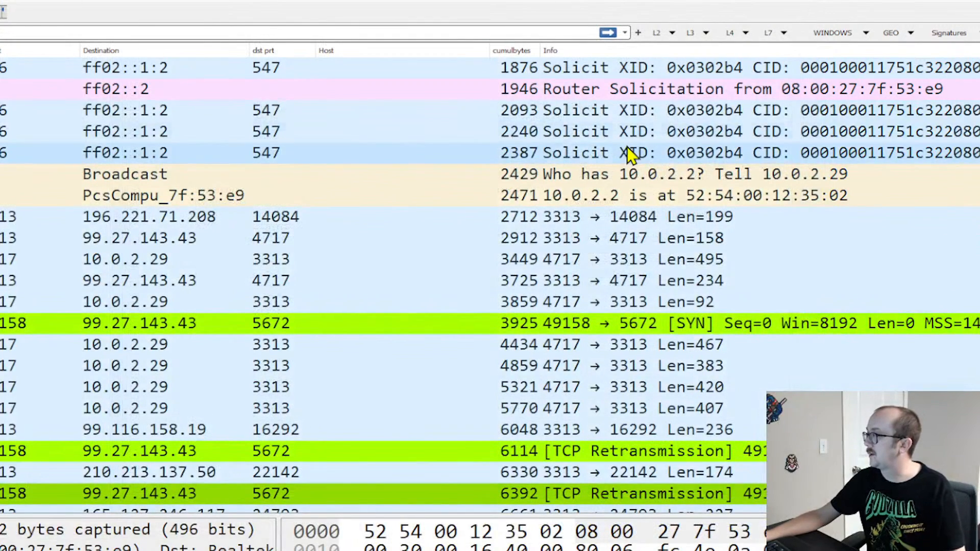
Step: Apply the new SYN only filter from the L4 TCP presets to the capture
left_click(747, 33)
mouse_move(759, 52)
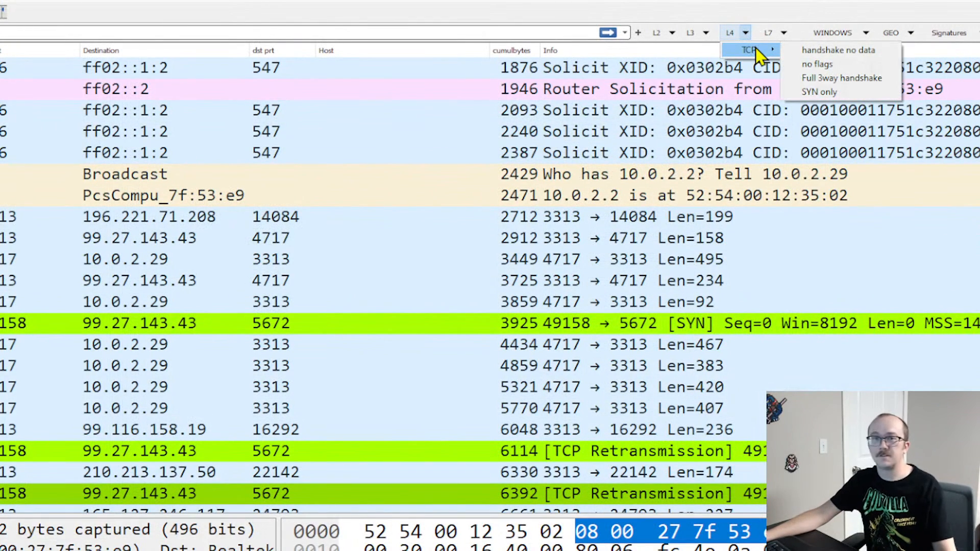
left_click(819, 91)
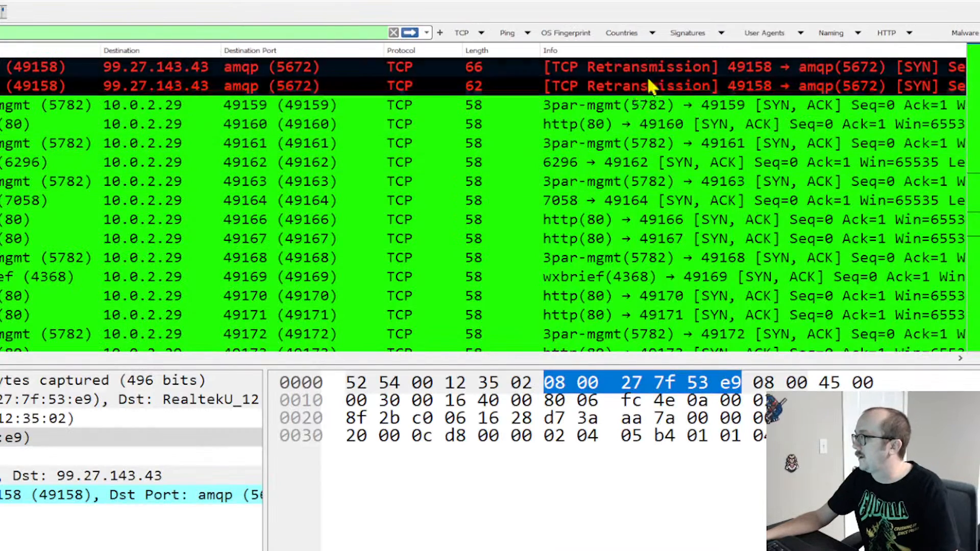
Step: Apply the TCP Open Ports preset in the other profile and copy its complete filter expression
left_click(481, 32)
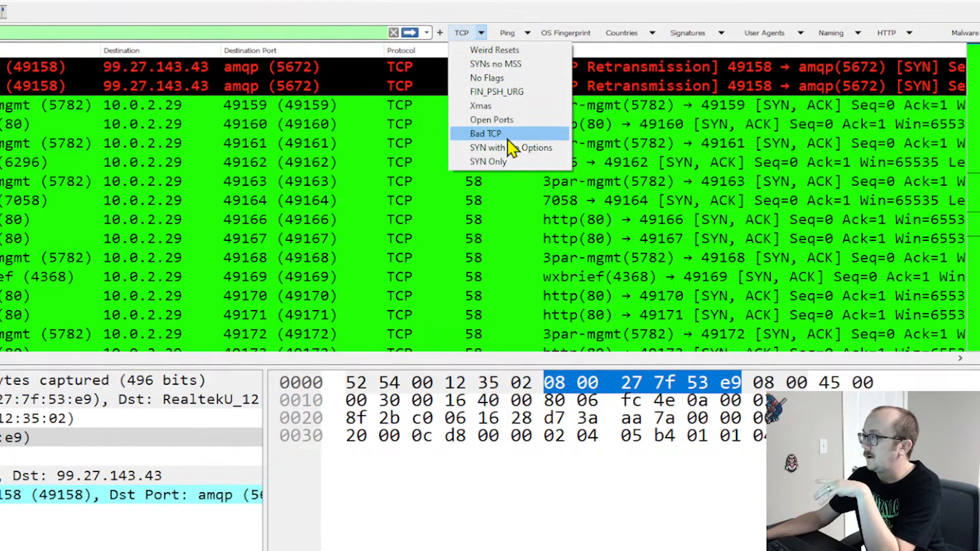
left_click(503, 121)
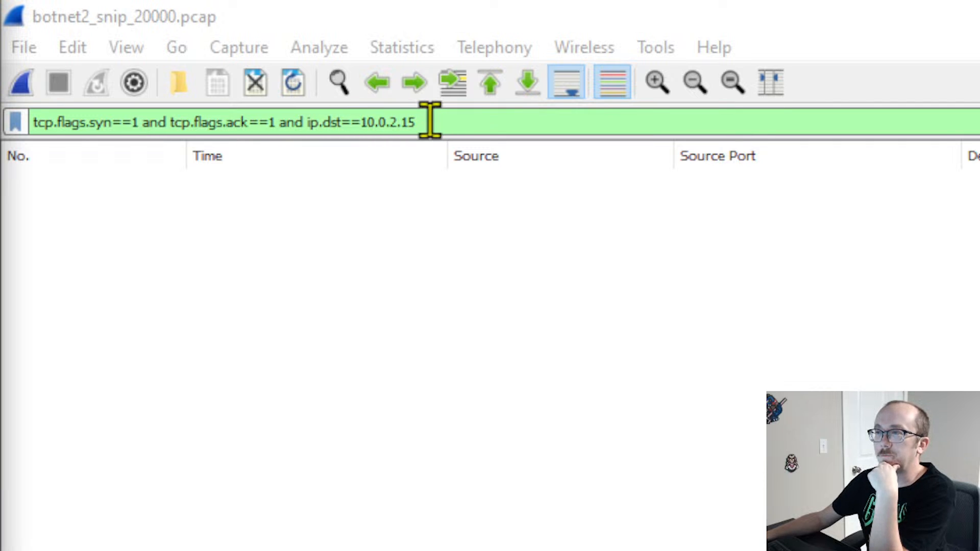
left_click_drag(415, 121, 361, 122)
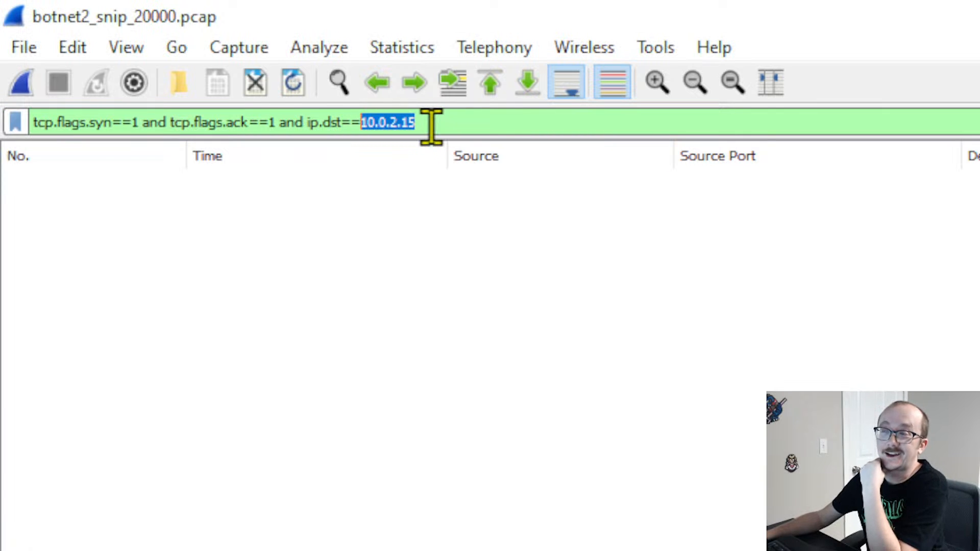
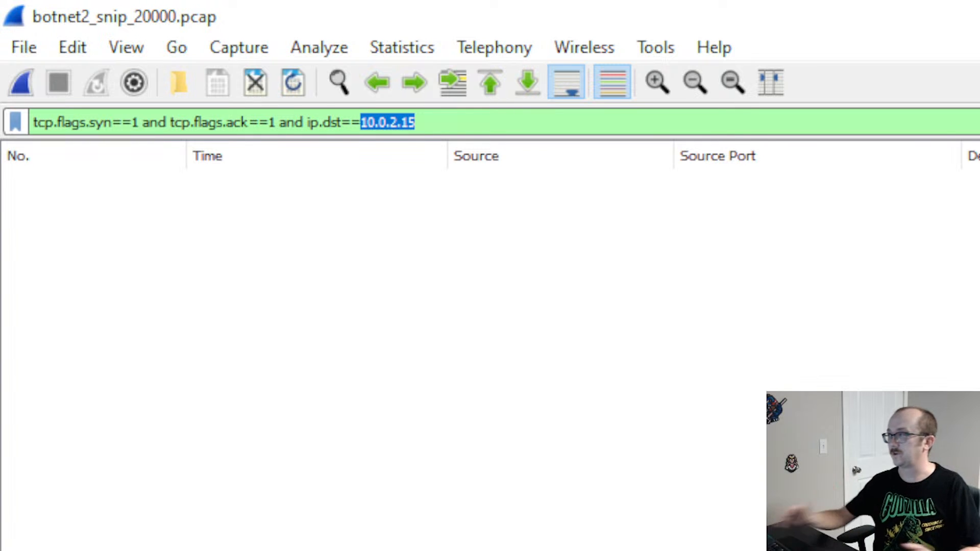
left_click(453, 115)
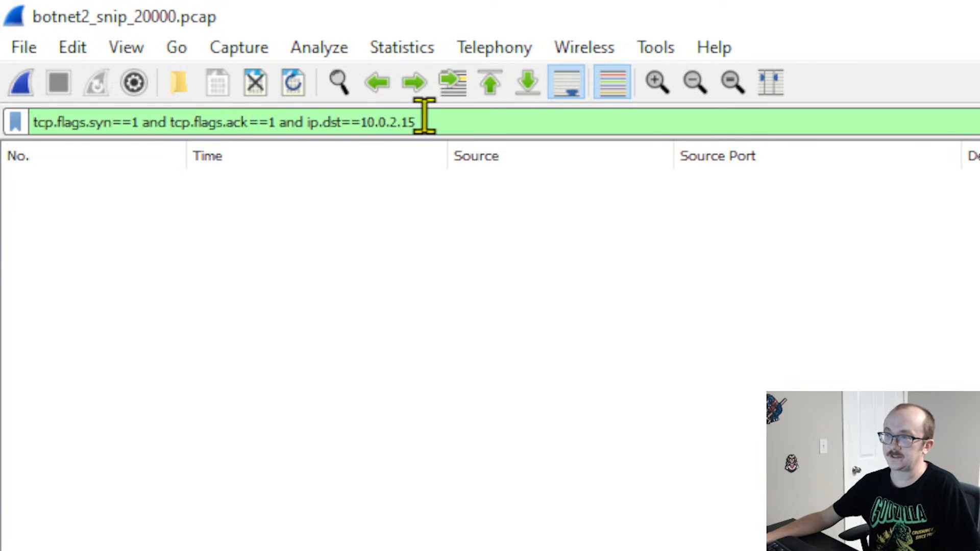
left_click_drag(425, 117, 362, 121)
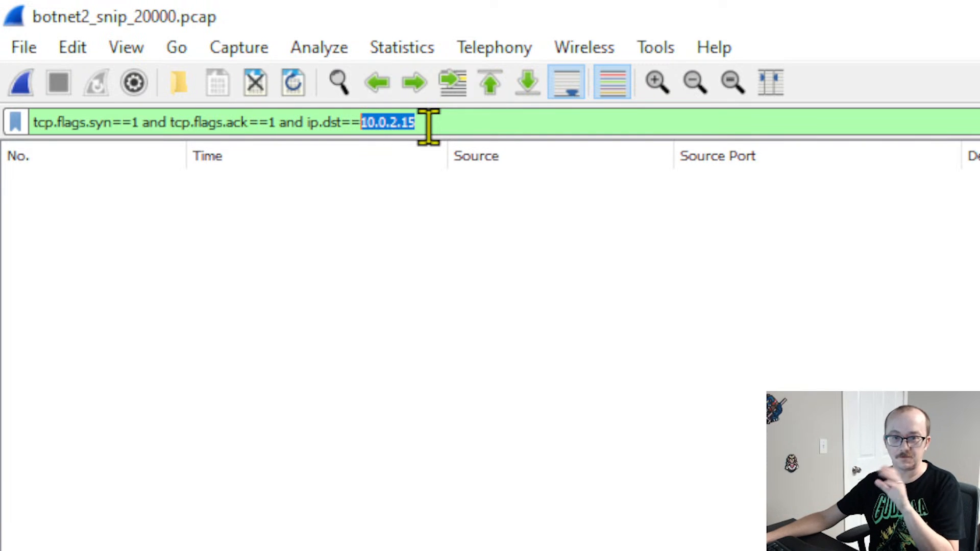
left_click_drag(428, 126, 31, 125)
right_click(115, 125)
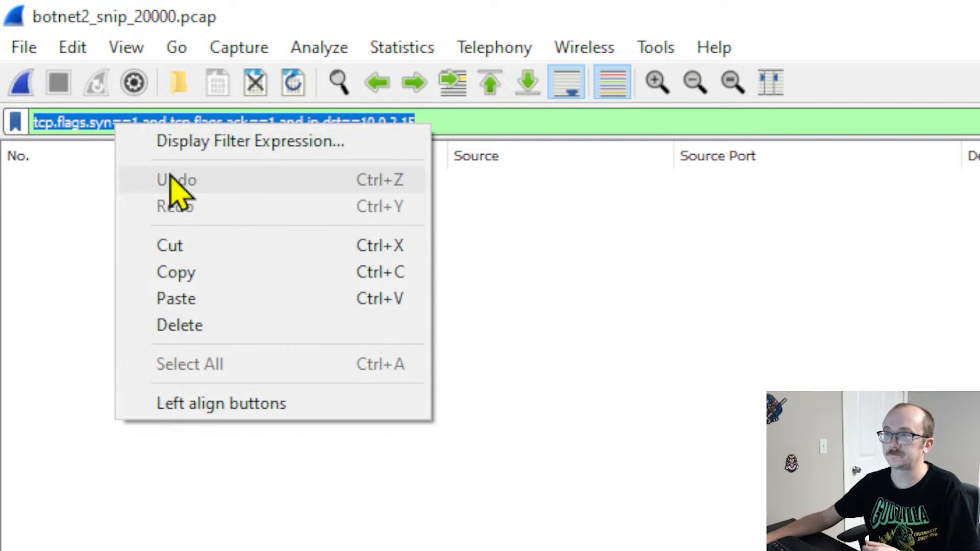
left_click(215, 273)
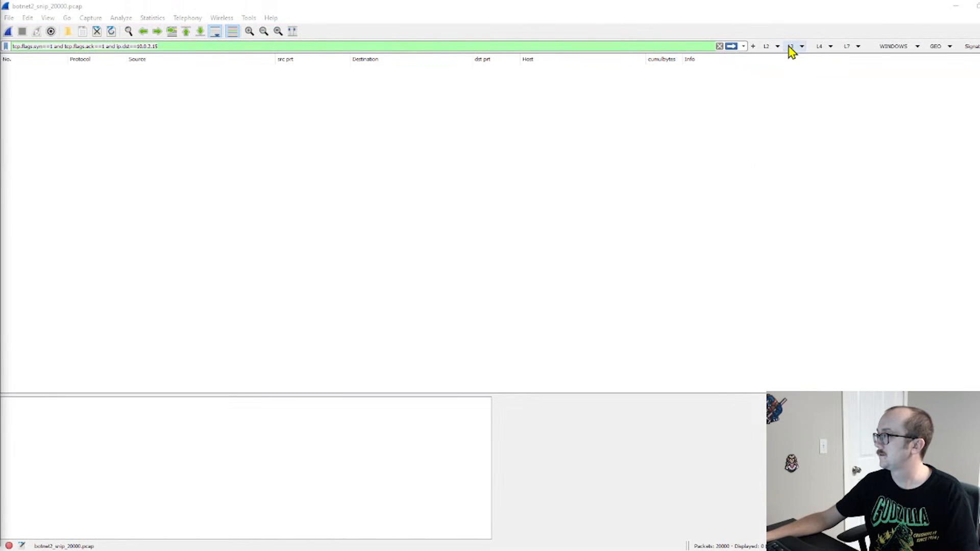
Step: Open the custom profile's filter button preferences and duplicate the L4//TCP//SYN only entry
right_click(790, 51)
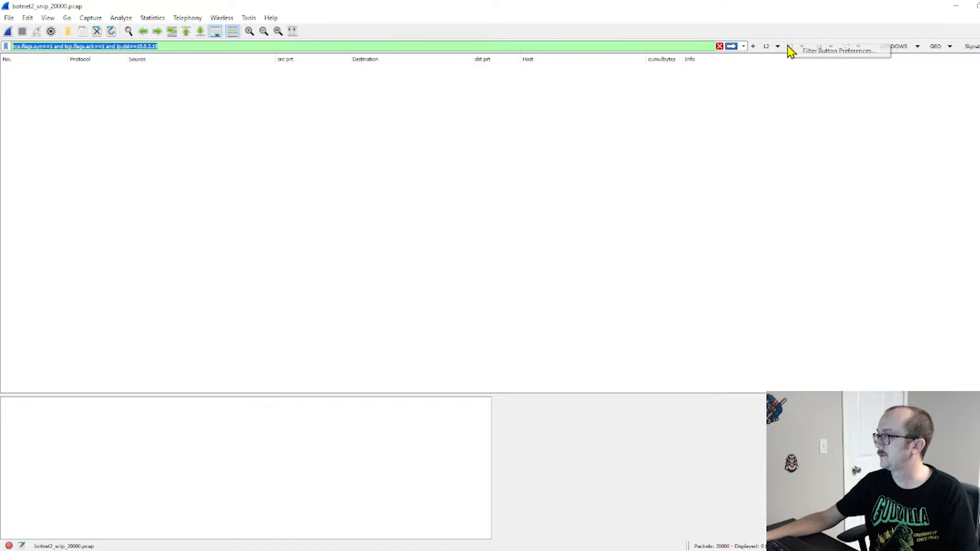
left_click(822, 51)
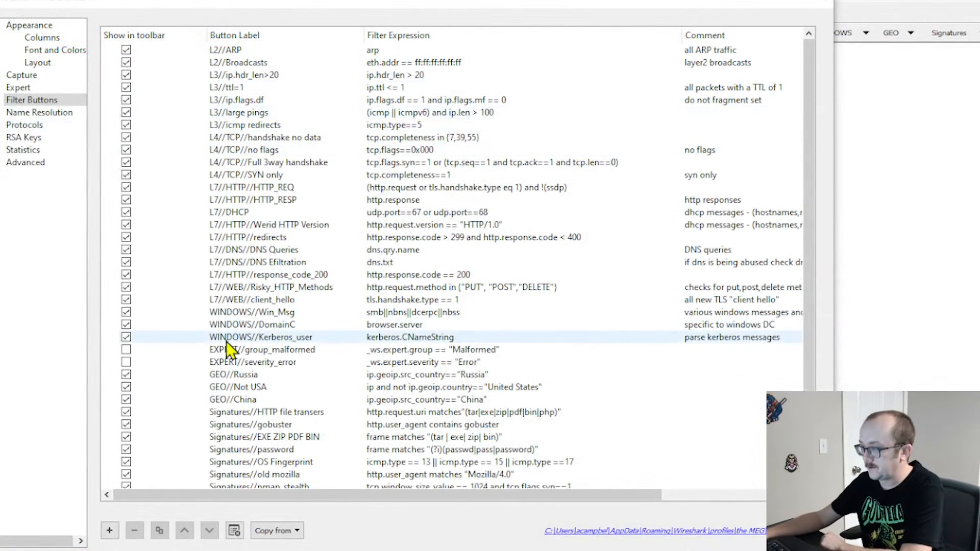
scroll(224, 341, "down", 2)
left_click(229, 125)
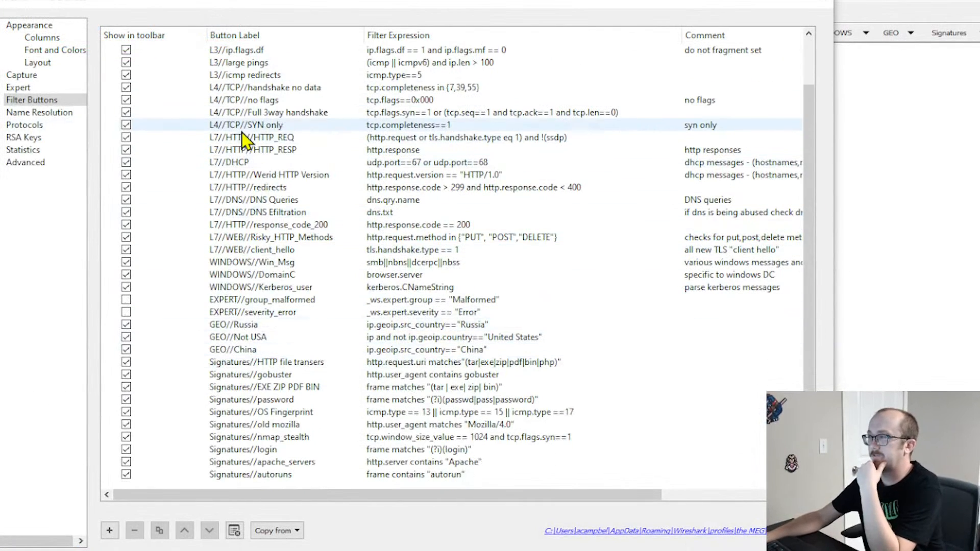
left_click(229, 125)
left_click(167, 534)
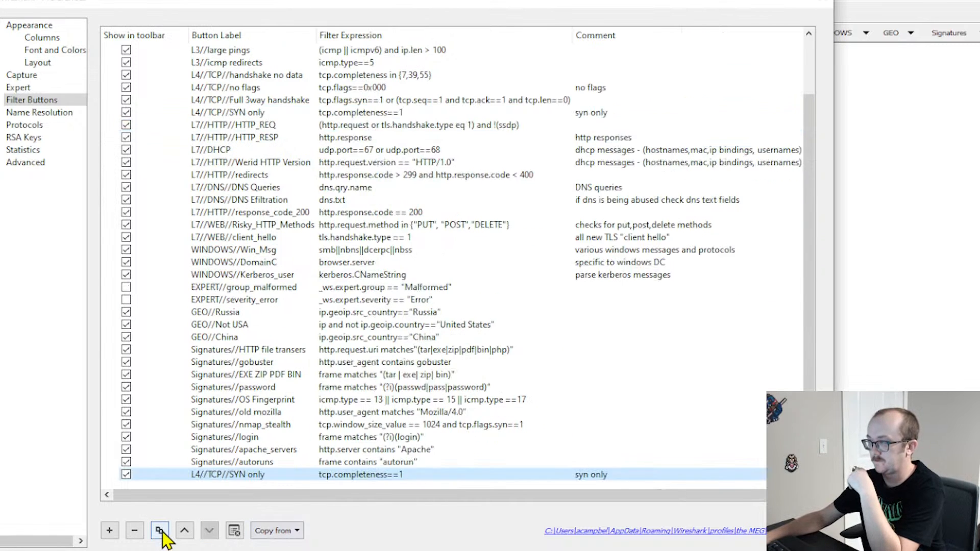
Step: Rename the duplicated filter button L4//TCP//Open Ports
left_click(241, 476)
left_click(274, 474)
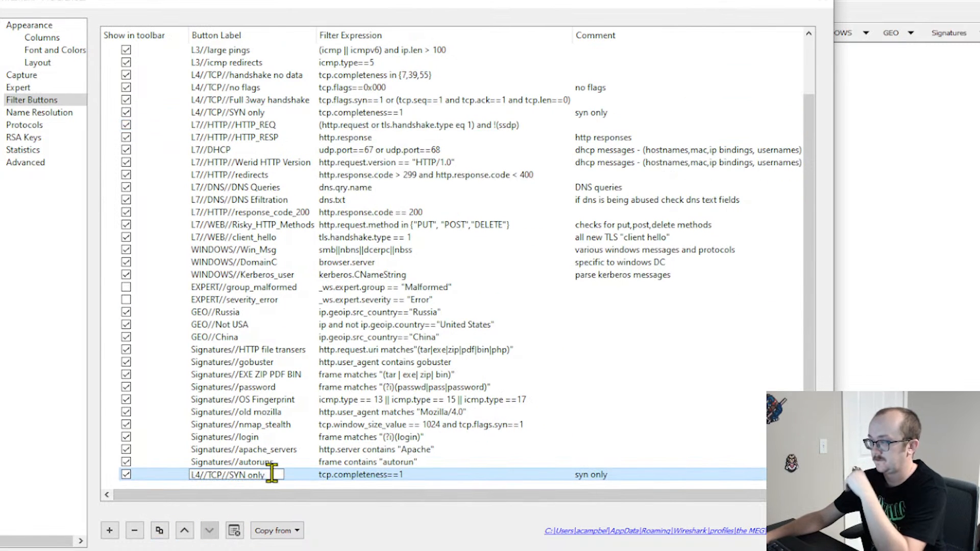
key("BackSpace")
key("BackSpace")
key("BackSpace")
key("BackSpace")
key("BackSpace")
key("BackSpace")
key("BackSpace")
key("BackSpace")
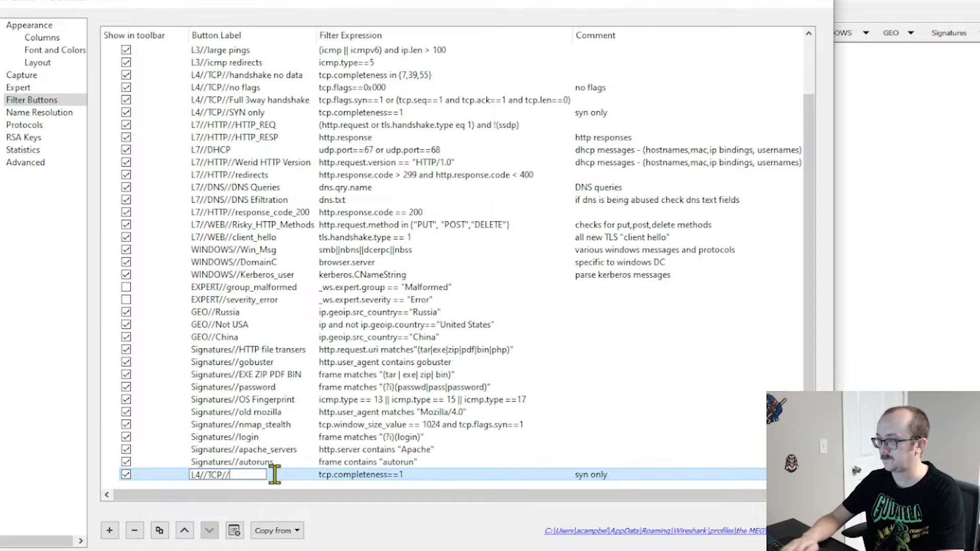
type("Open Ports")
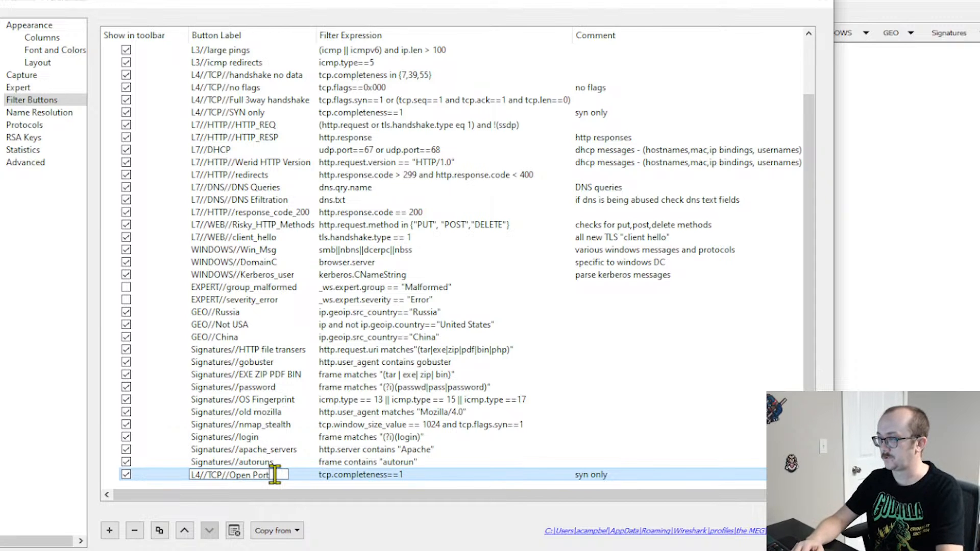
Step: Set the Open Ports button's filter expression to tcp.flags.syn==1 and tcp.flags.ack==1 and ip.dst==10.0.2.15 and its comment to "open ports"
double_click(370, 475)
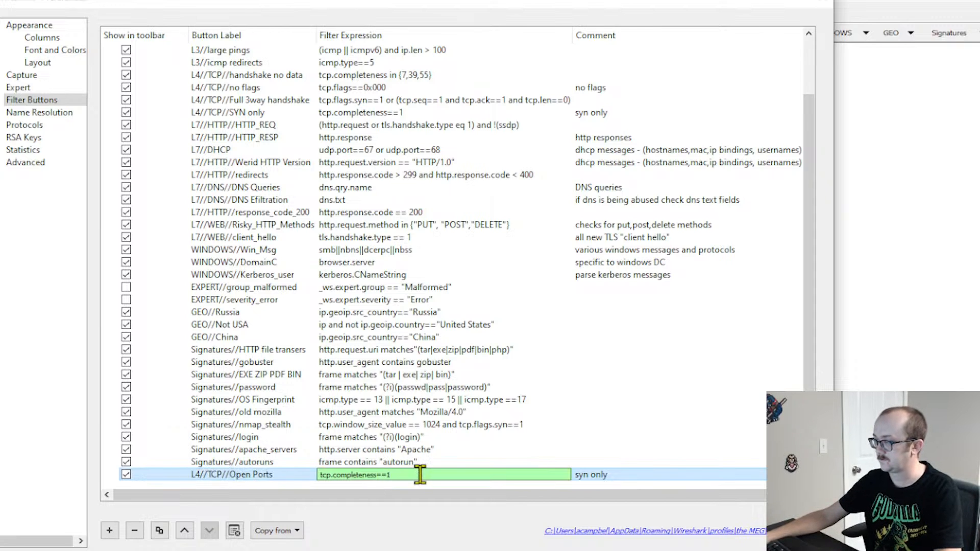
key("ctrl+a")
key("ctrl+v")
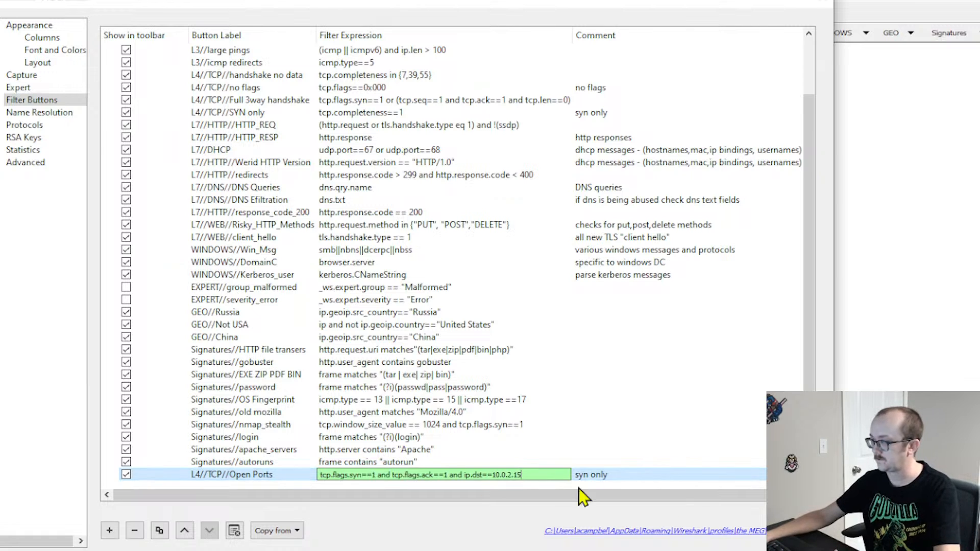
double_click(607, 475)
type("syn")
key("BackSpace")
key("BackSpace")
key("BackSpace")
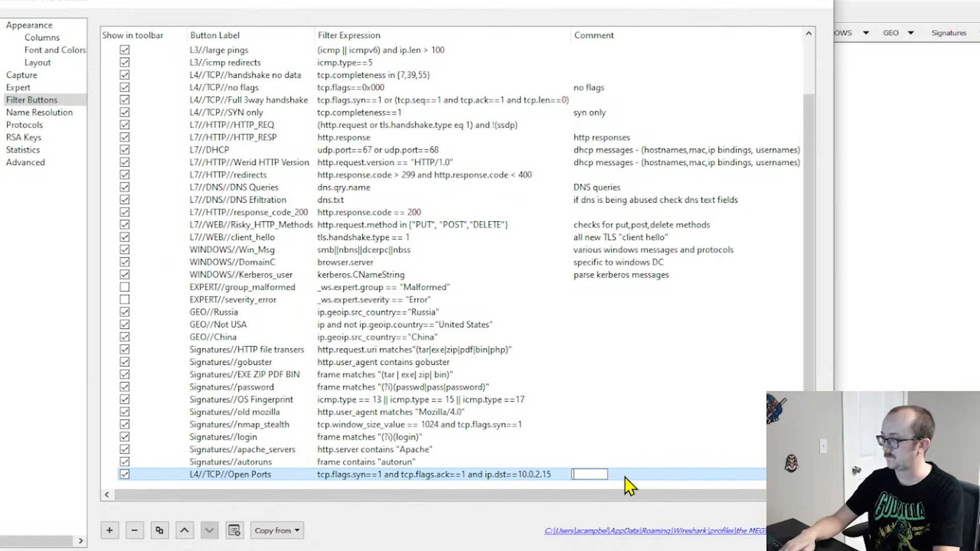
type("open ports")
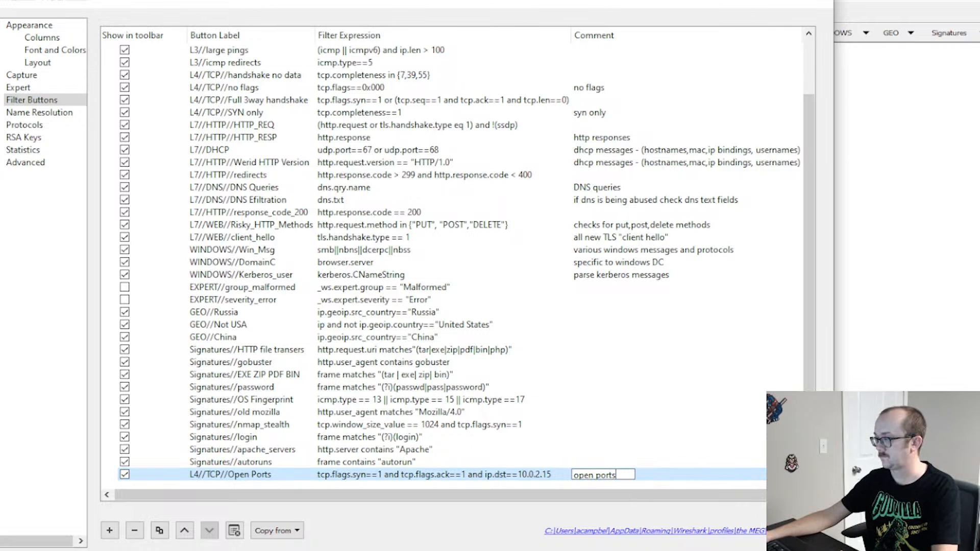
Step: Move the L4//TCP//Open Ports entry directly below L4//TCP//SYN only and save the filter button preferences
left_click(184, 531)
left_click(185, 531)
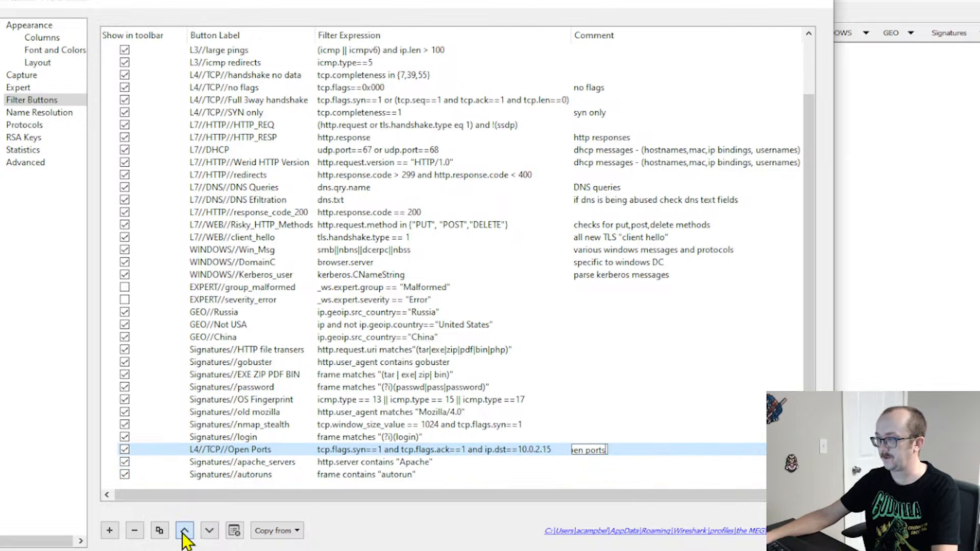
left_click(184, 530)
left_click(184, 531)
left_click(185, 531)
double_click(184, 530)
double_click(184, 531)
triple_click(184, 531)
double_click(184, 530)
double_click(184, 531)
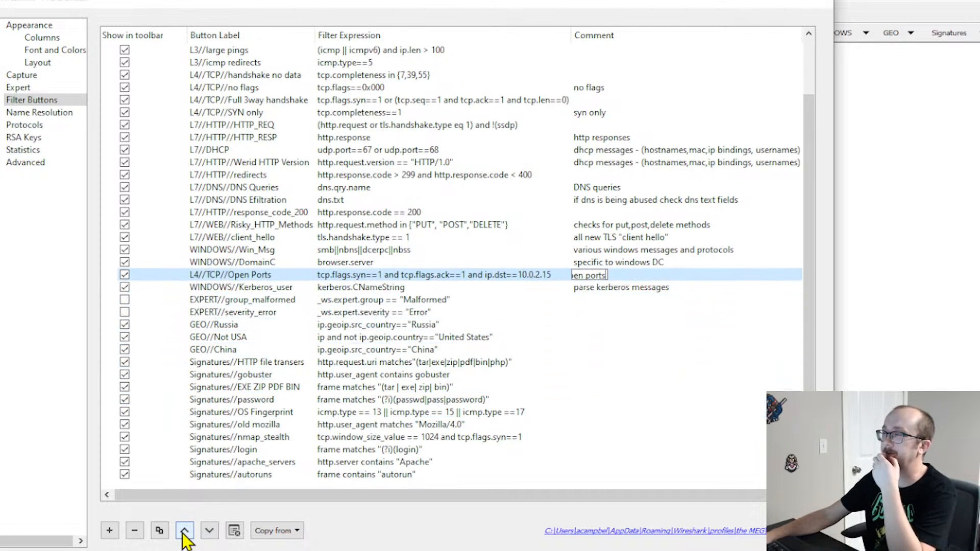
triple_click(184, 531)
triple_click(184, 530)
triple_click(184, 530)
double_click(184, 531)
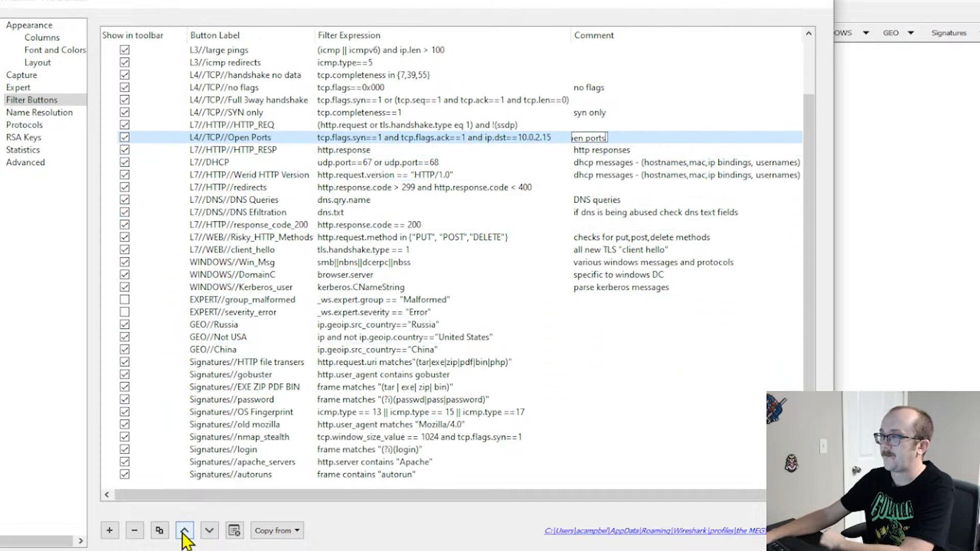
left_click(184, 530)
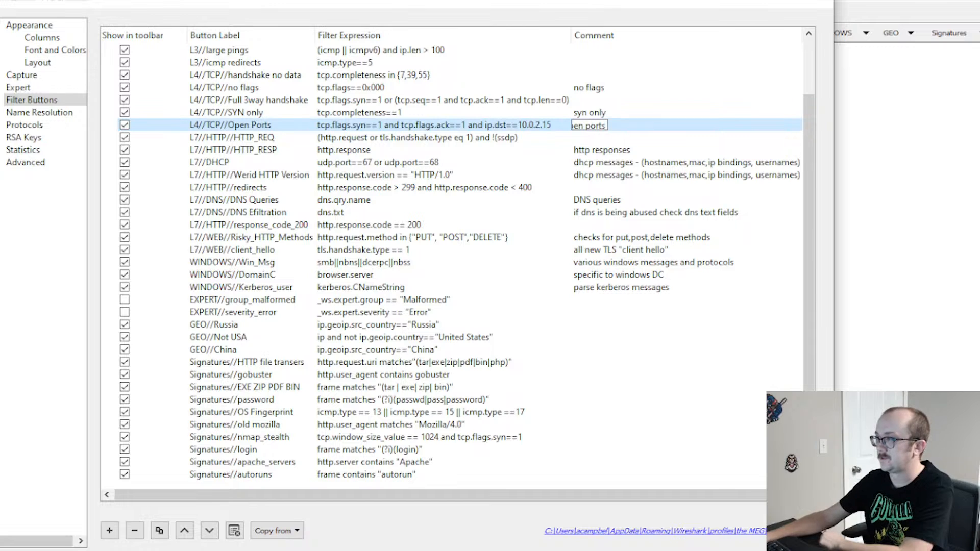
key("Return")
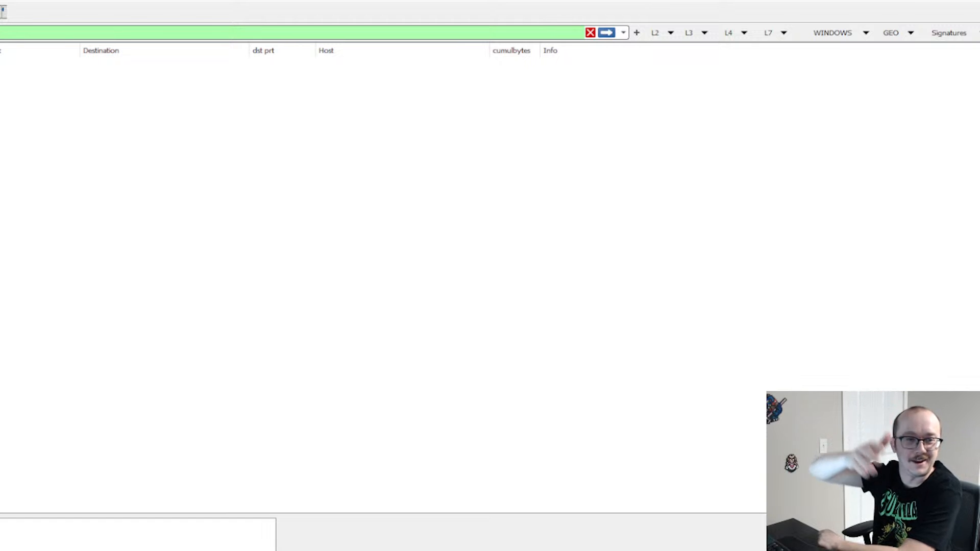
Step: Clear the custom profile's display filter and apply the OS Fingerprint preset in the other profile
left_click(590, 32)
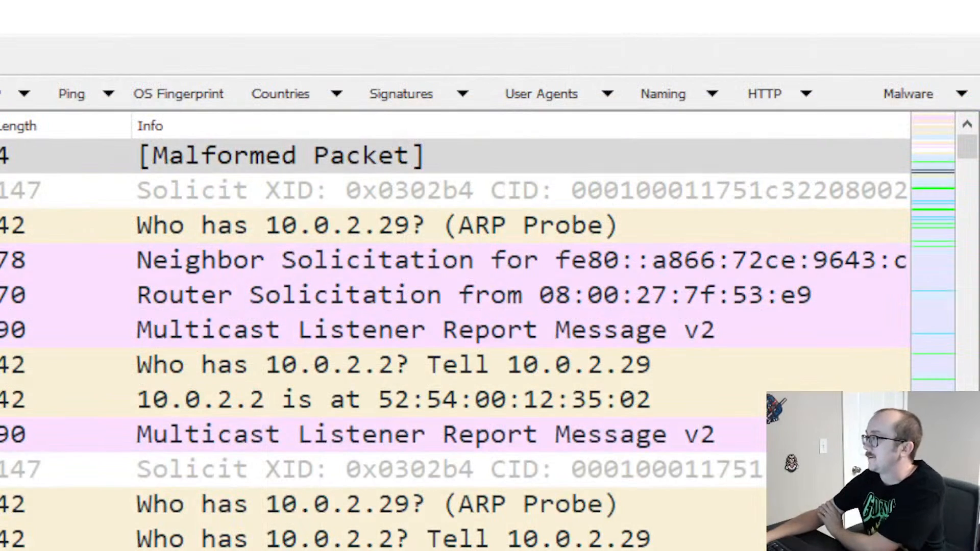
left_click(108, 95)
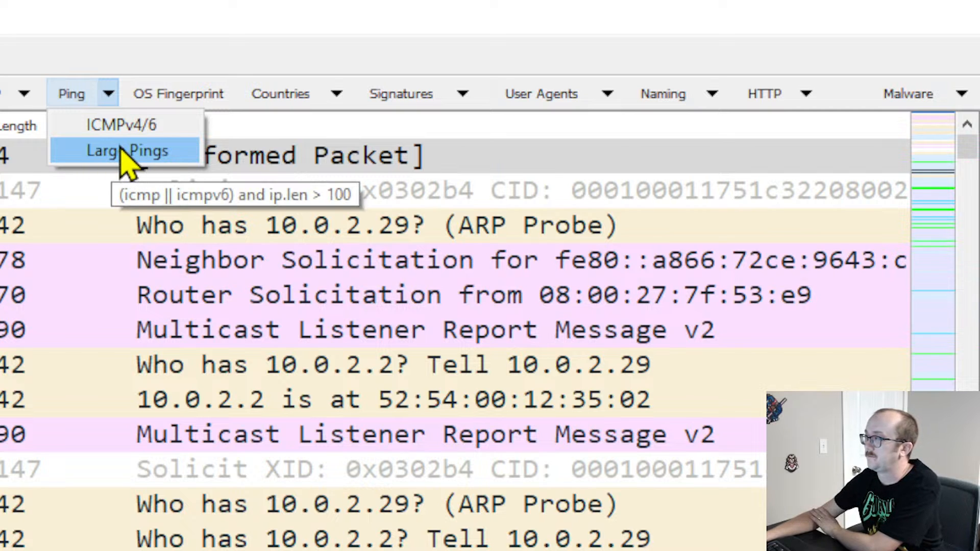
left_click(189, 94)
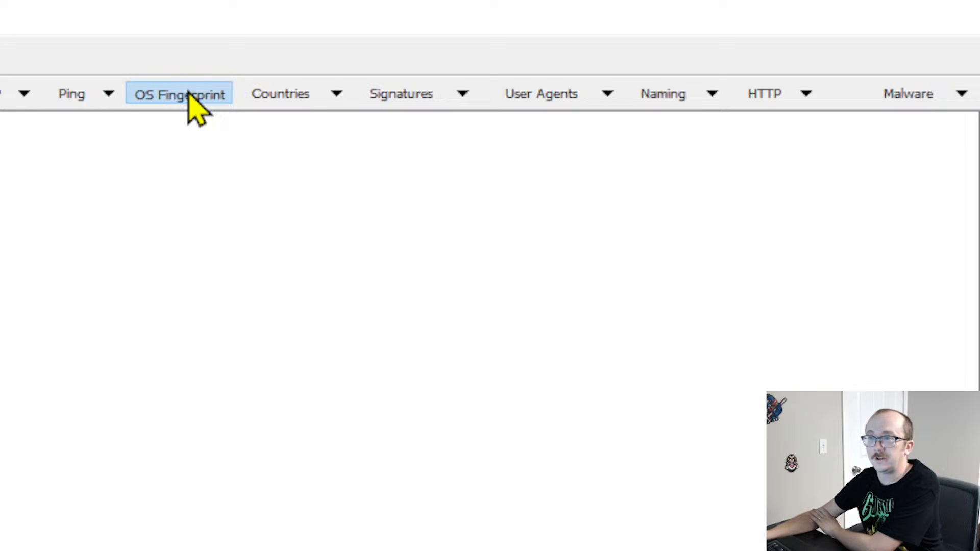
Step: Filter the capture with the OS Fingerprint preset and replace it with the Russia preset from the Countries group
left_click(189, 93)
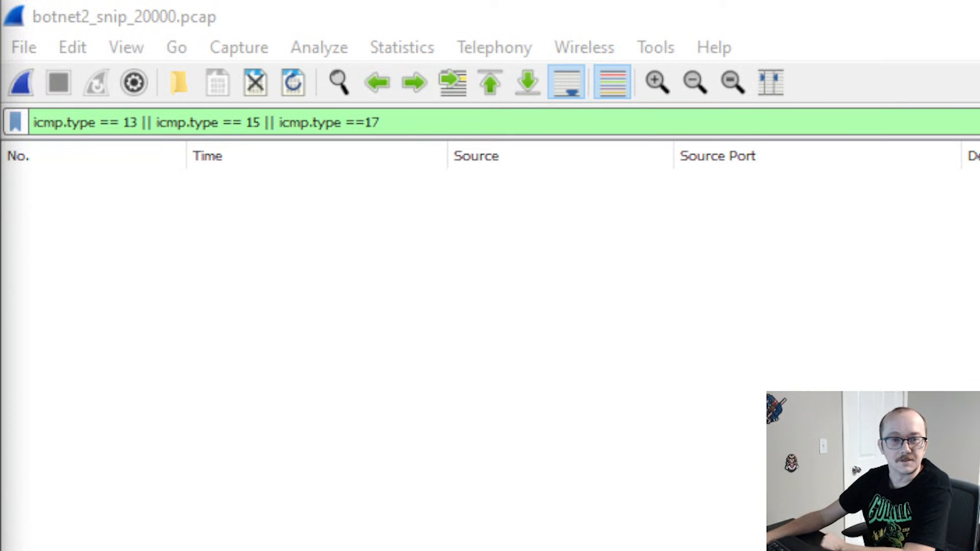
left_click(282, 96)
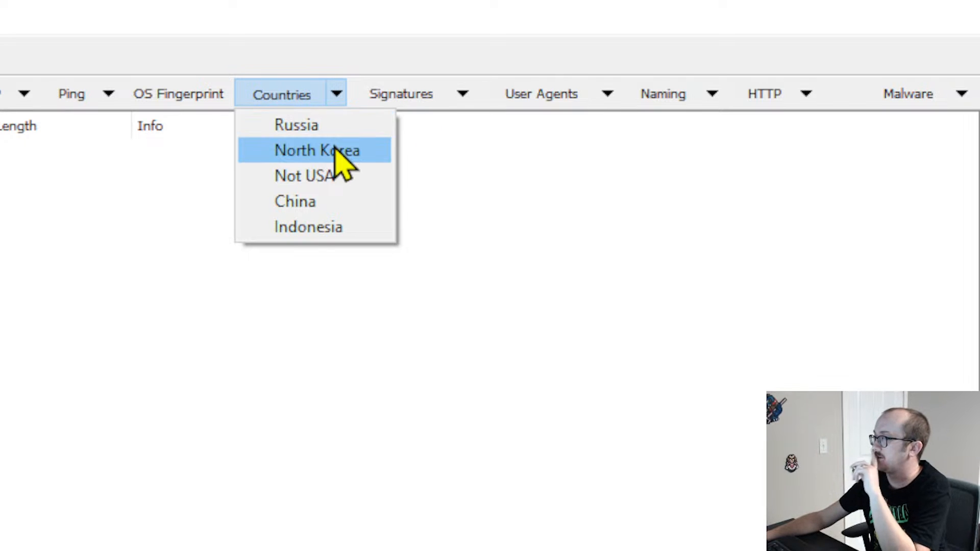
left_click(303, 128)
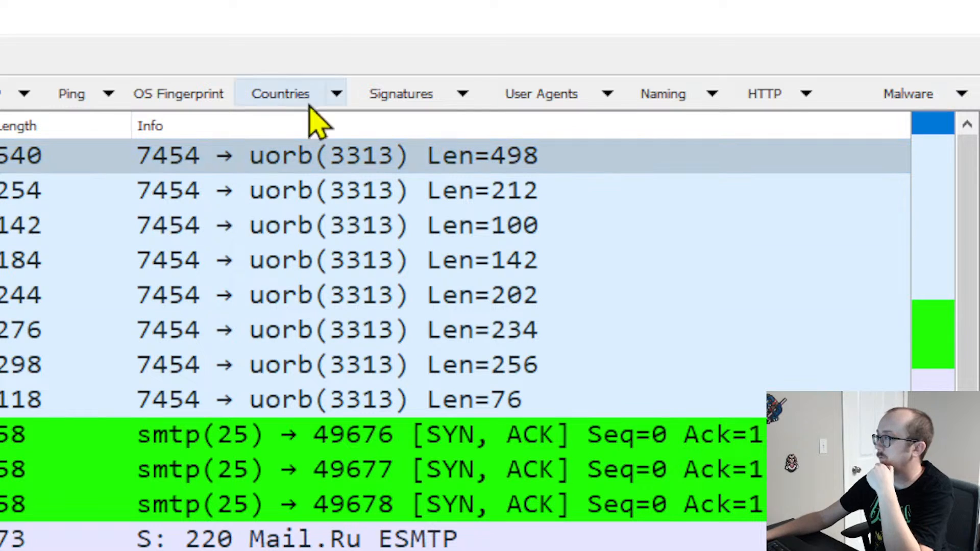
Step: Filter the capture with the Not USA preset from the Countries group and review the presets in the Signatures group
left_click(424, 97)
left_click(284, 97)
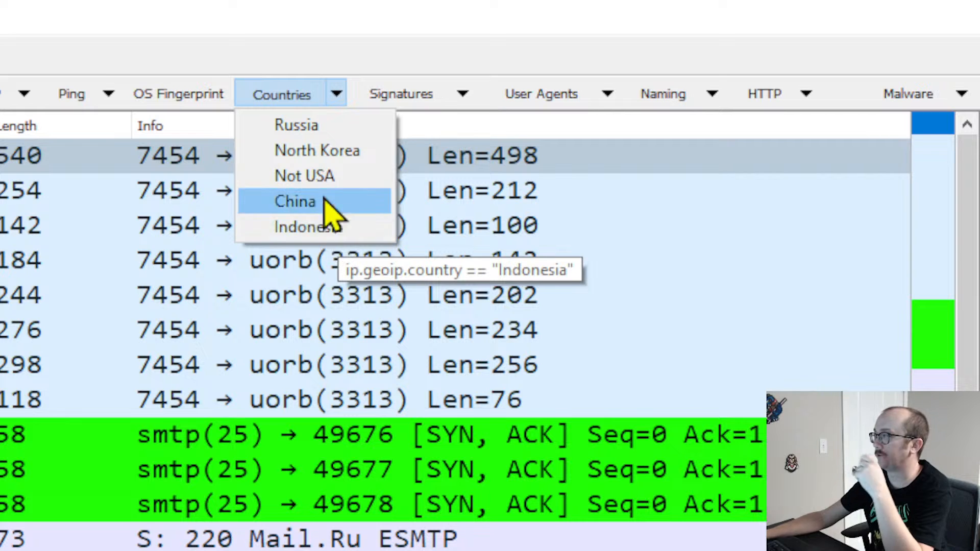
left_click(319, 174)
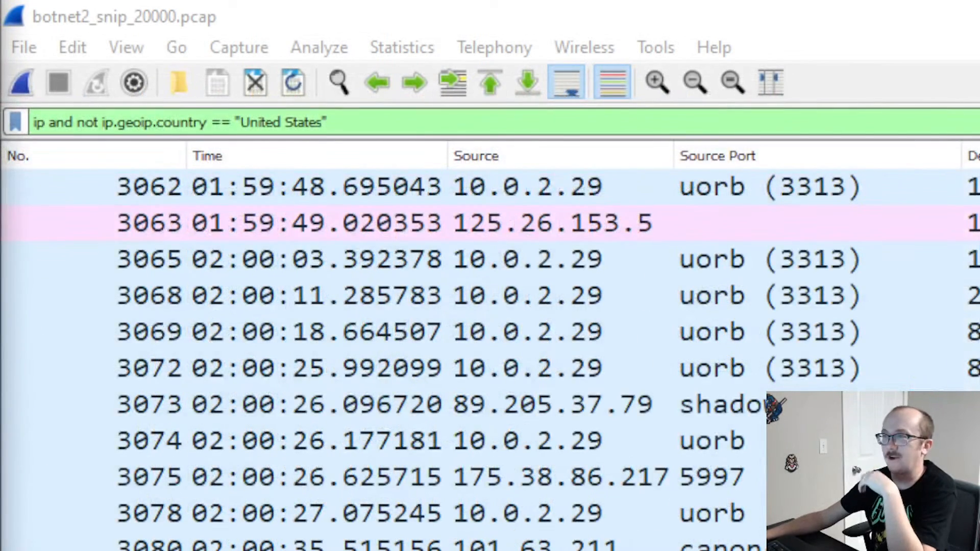
double_click(40, 122)
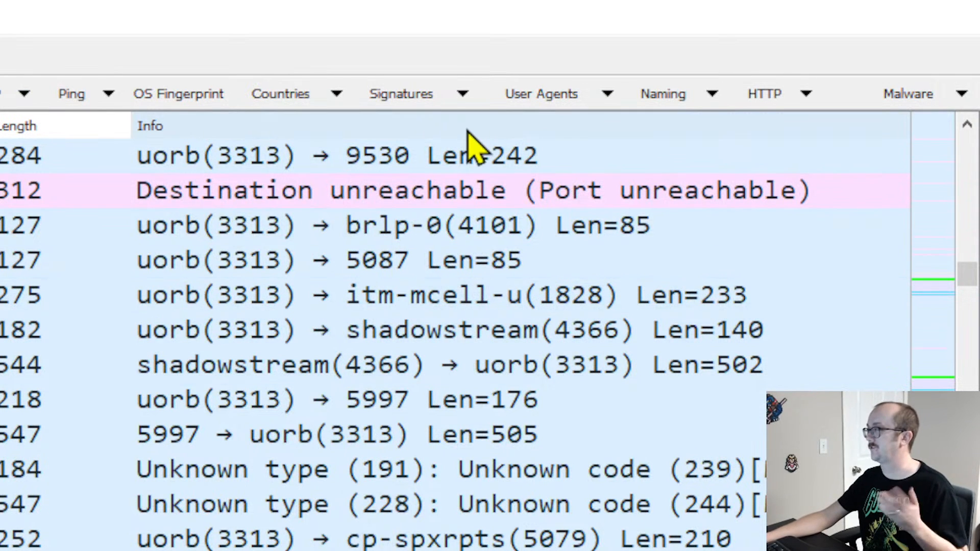
left_click(462, 94)
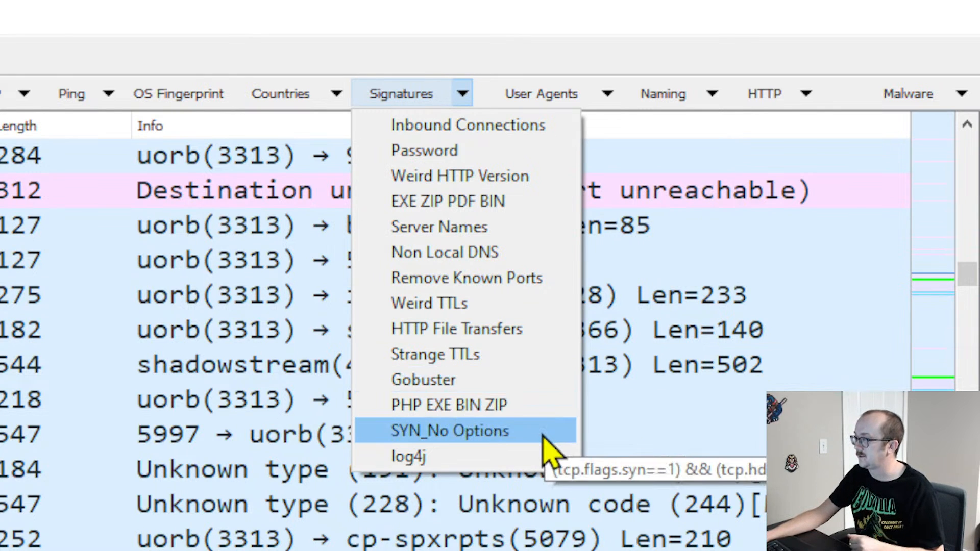
left_click(430, 457)
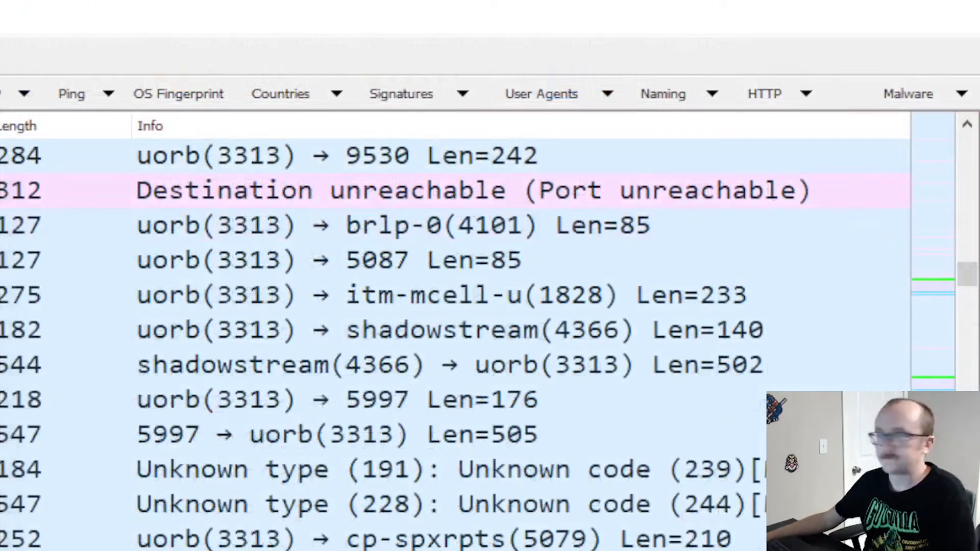
Step: Filter the capture with the Old Mozilla preset from the User Agents group and examine the matching packets
left_click(601, 97)
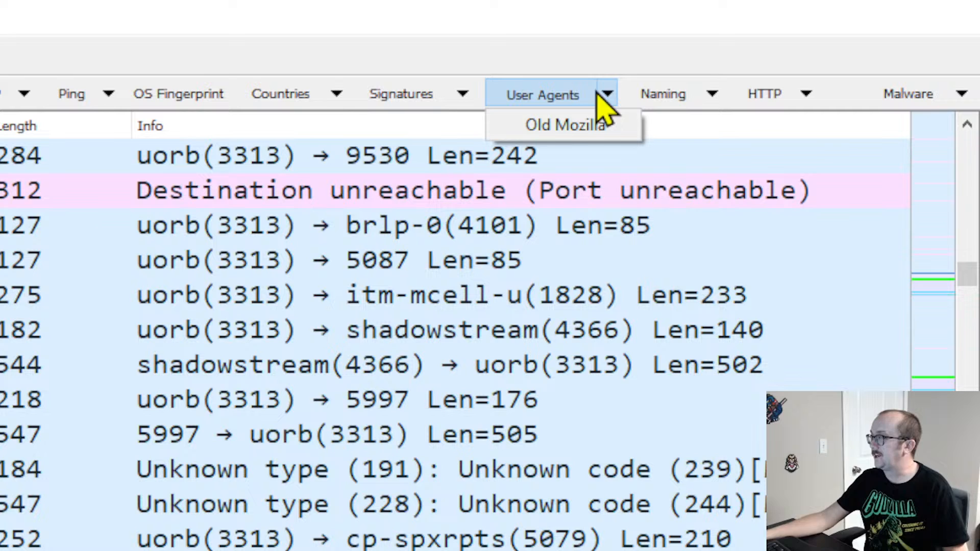
left_click(576, 130)
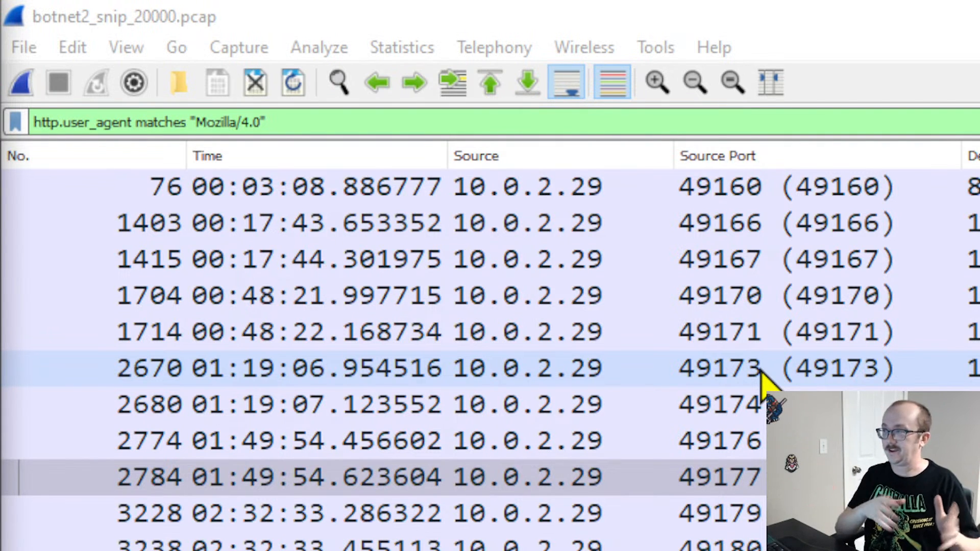
key("Up")
key("Up")
key("Up")
key("Up")
key("Up")
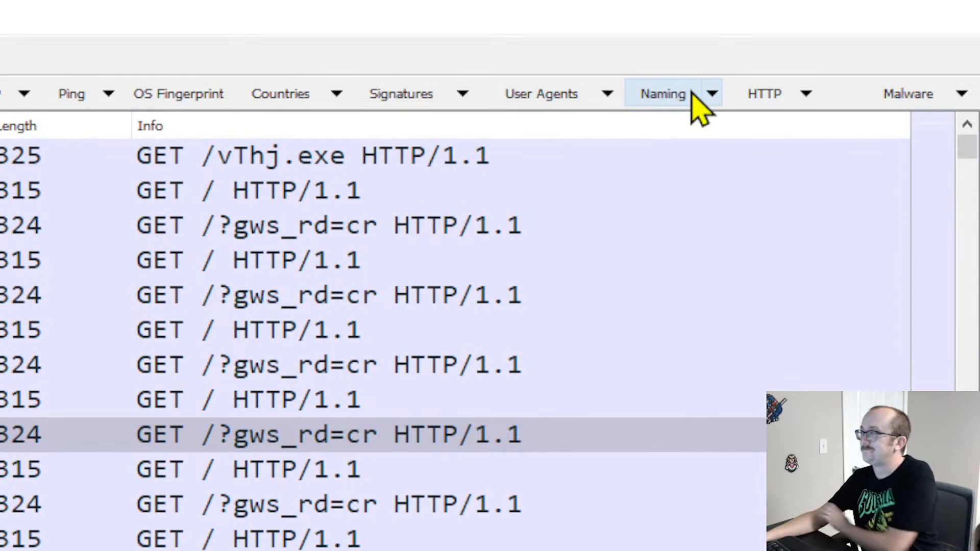
left_click(594, 97)
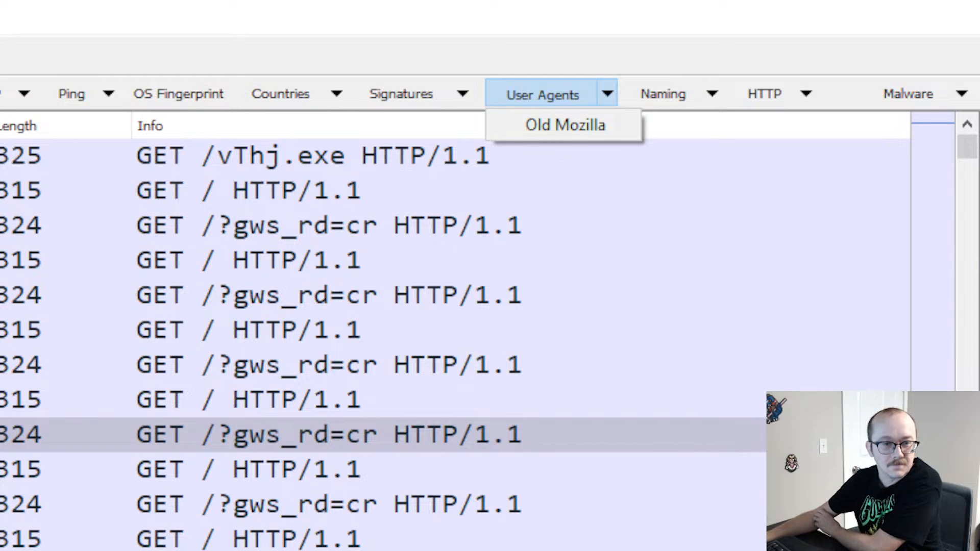
key("Escape")
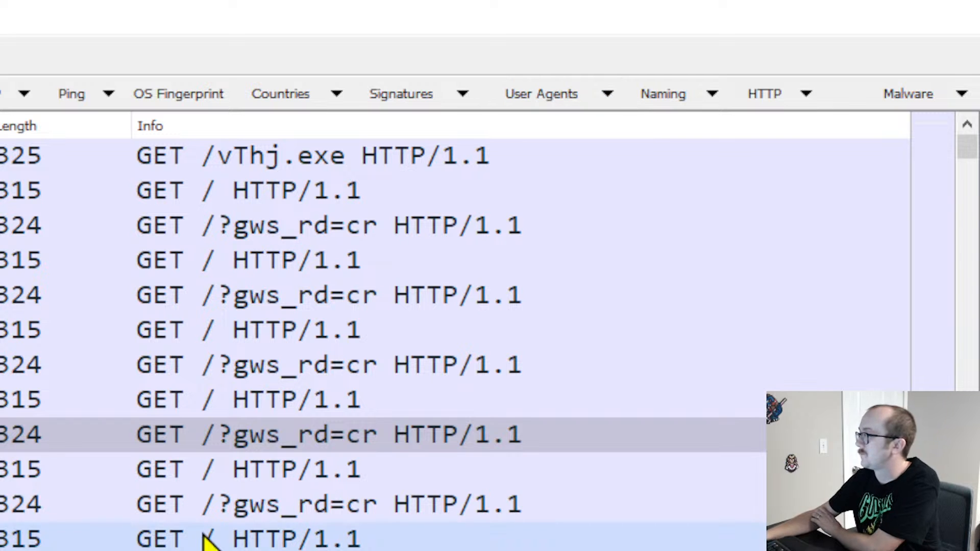
Step: Filter the capture with the Kerberos Name String preset and replace it with the Strange Domain Country preset from the Naming group
left_click(711, 94)
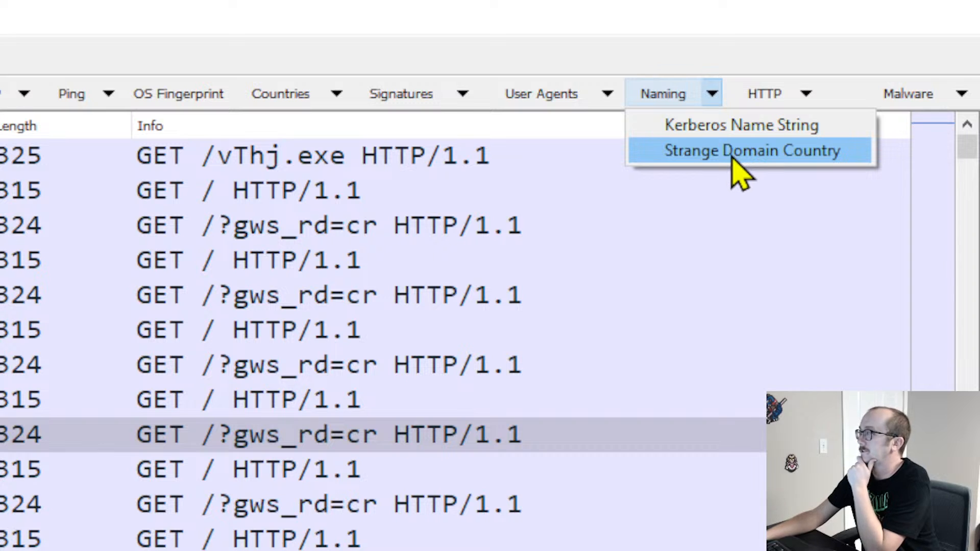
left_click(714, 127)
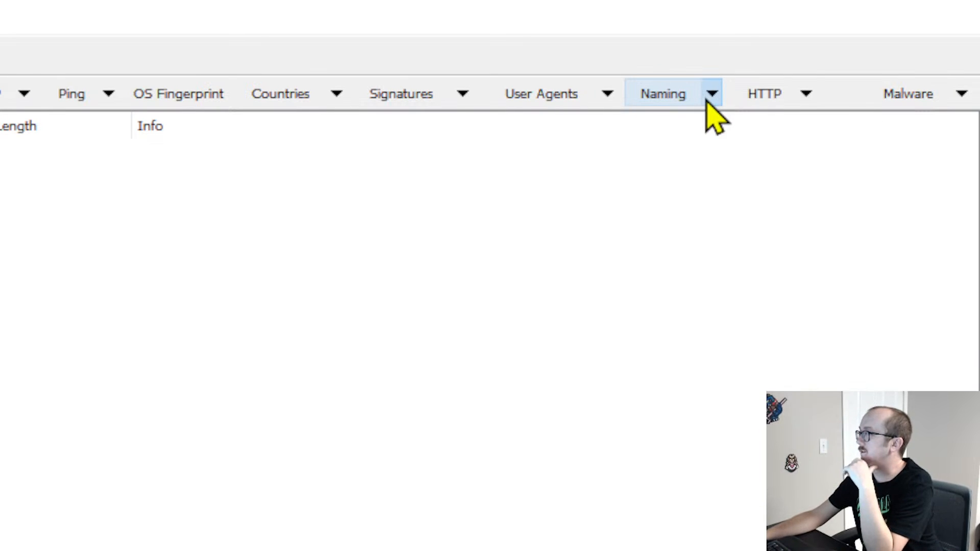
left_click(709, 97)
left_click(726, 151)
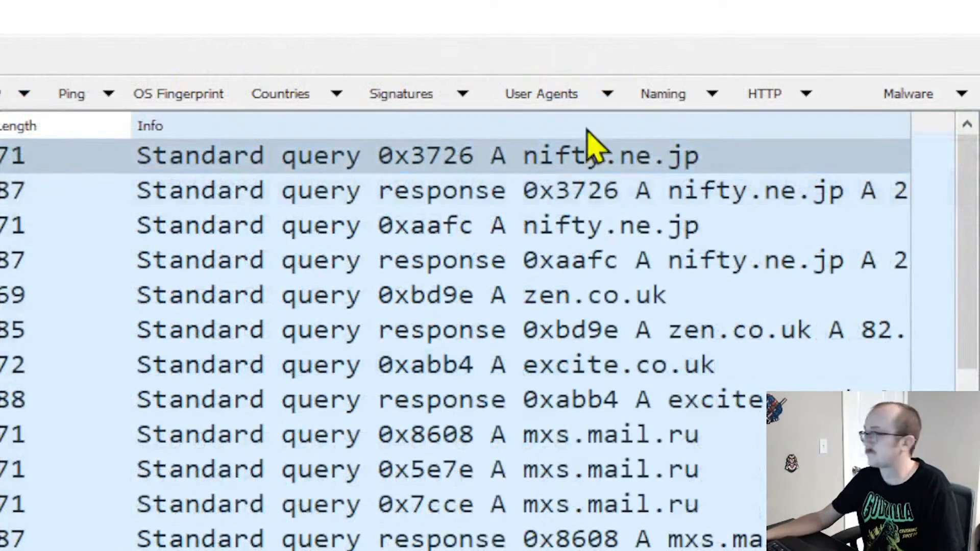
Step: Filter the capture with the Trickbot JA3 preset from the Malware group and clear the display filter
left_click(960, 94)
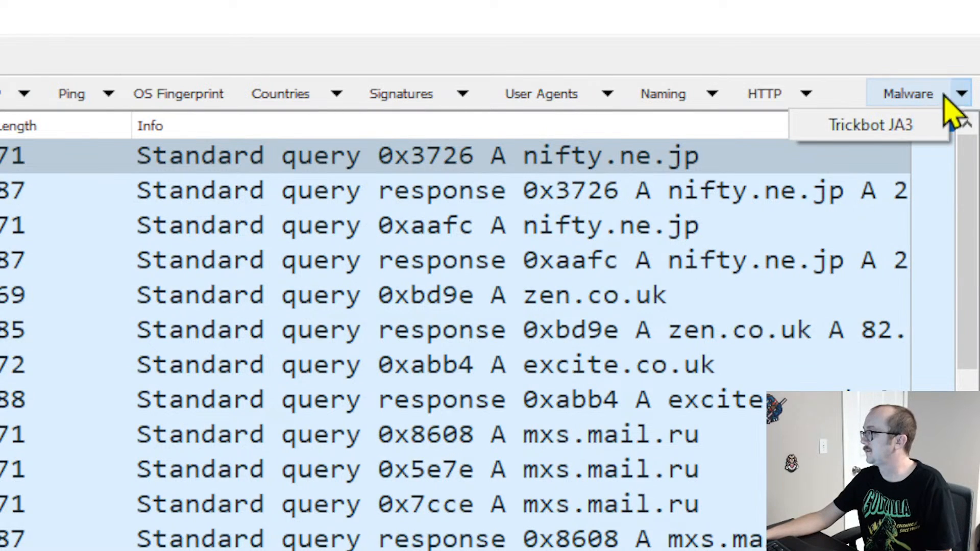
left_click(841, 129)
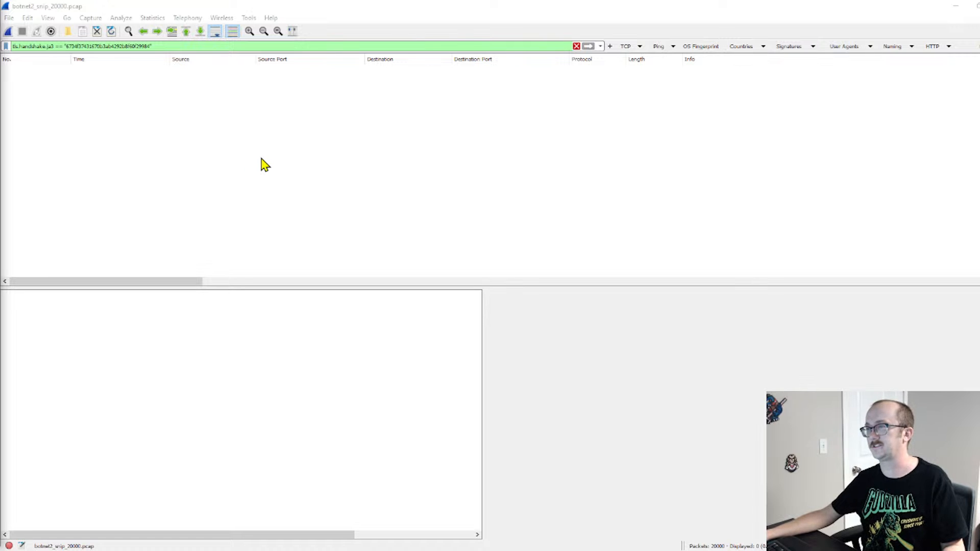
left_click(577, 46)
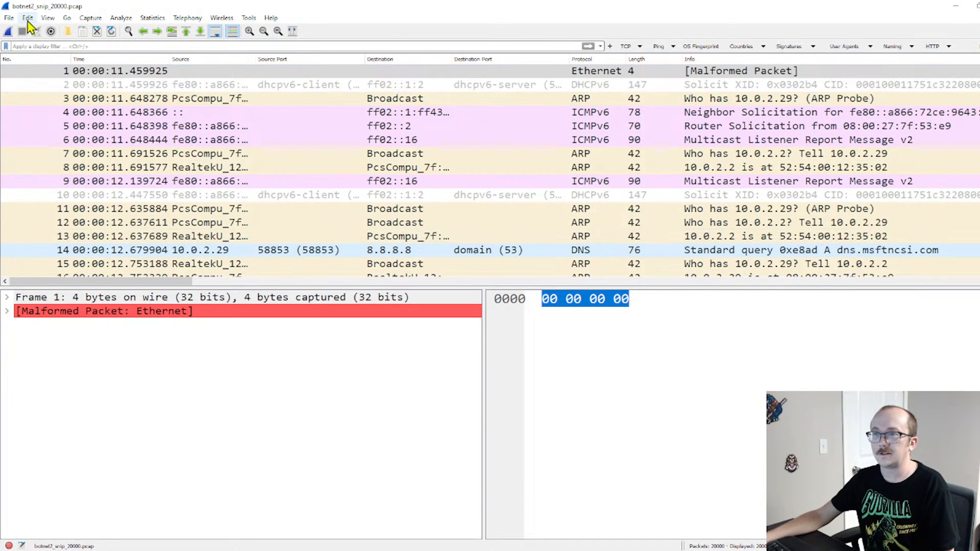
Step: Examine the profile's coloring rules from start to end and close them without changes
left_click(51, 19)
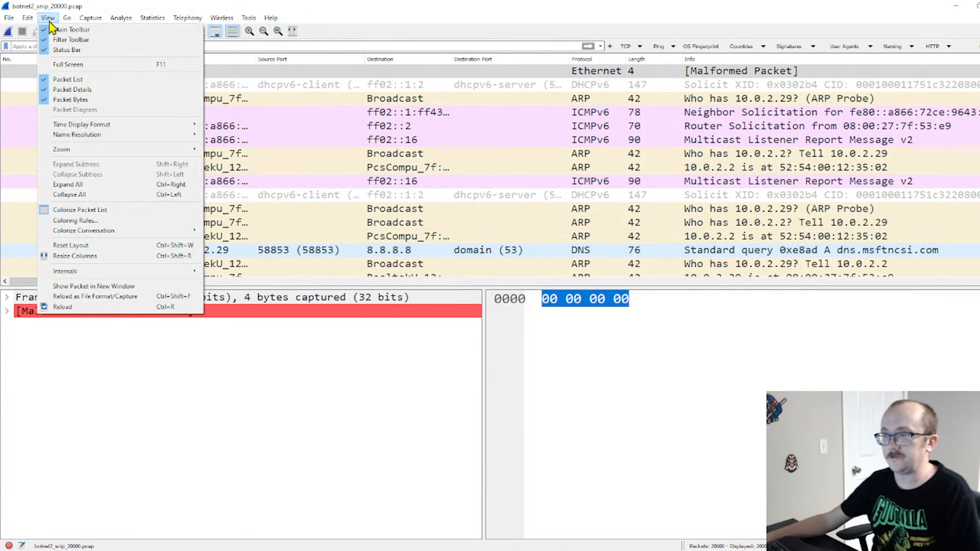
left_click(100, 221)
left_click_drag(565, 78, 414, 69)
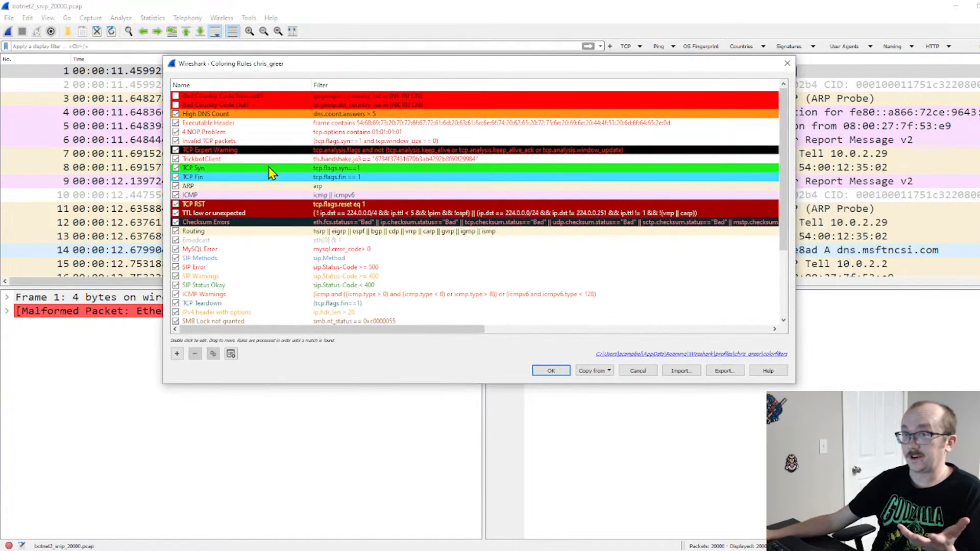
scroll(270, 168, "down", 3)
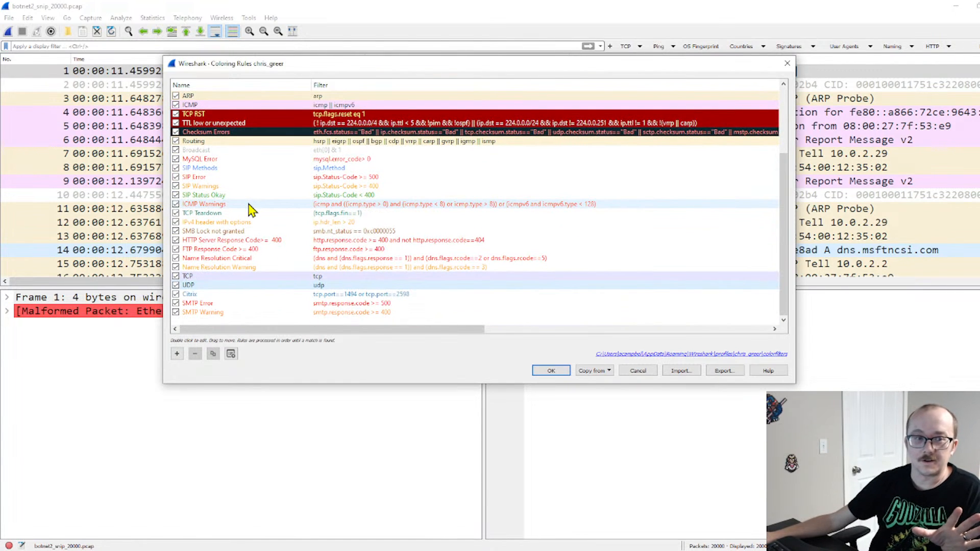
scroll(249, 207, "up", 3)
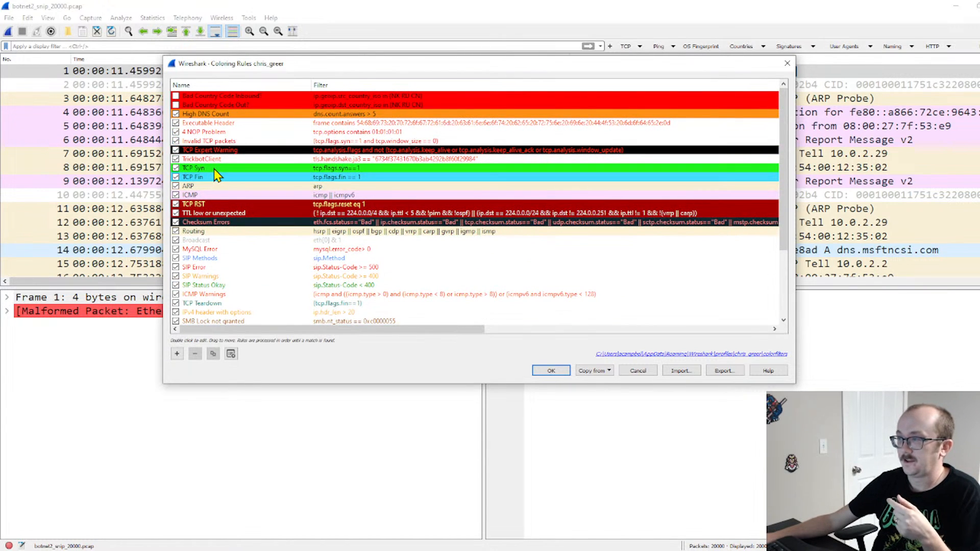
scroll(265, 204, "down", 1)
scroll(245, 201, "down", 2)
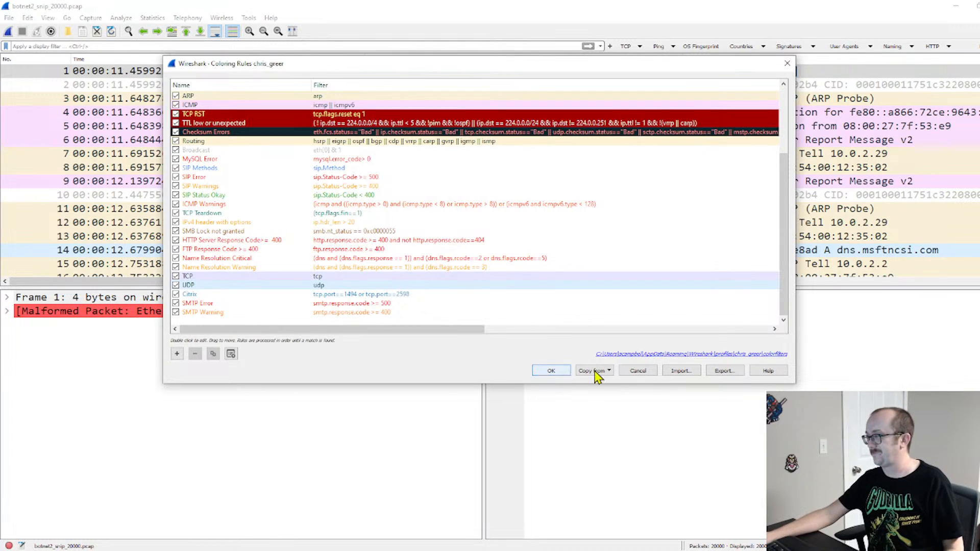
left_click(788, 63)
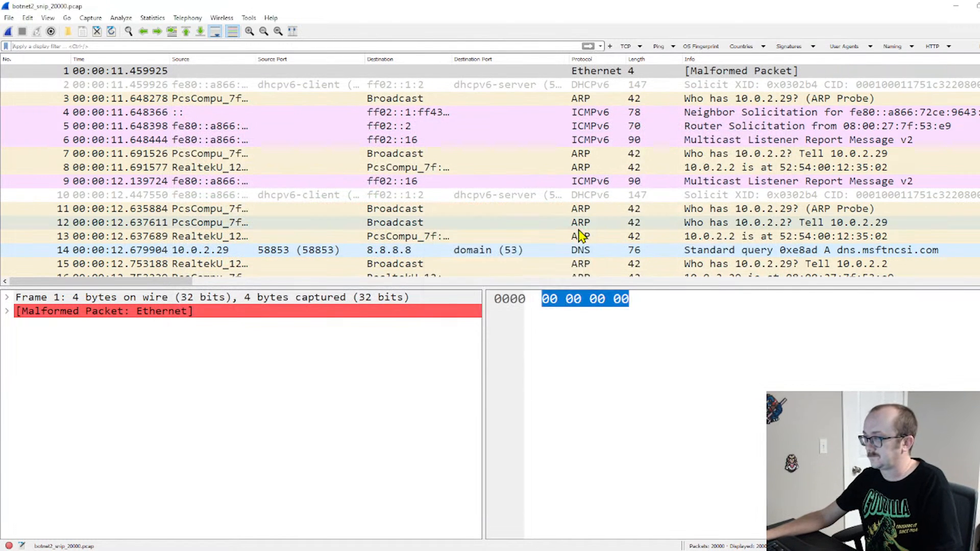
Step: Look through the saved display filters, apply !(udp.port == 53 || tcp.port == 53) and clear it again
left_click(579, 233)
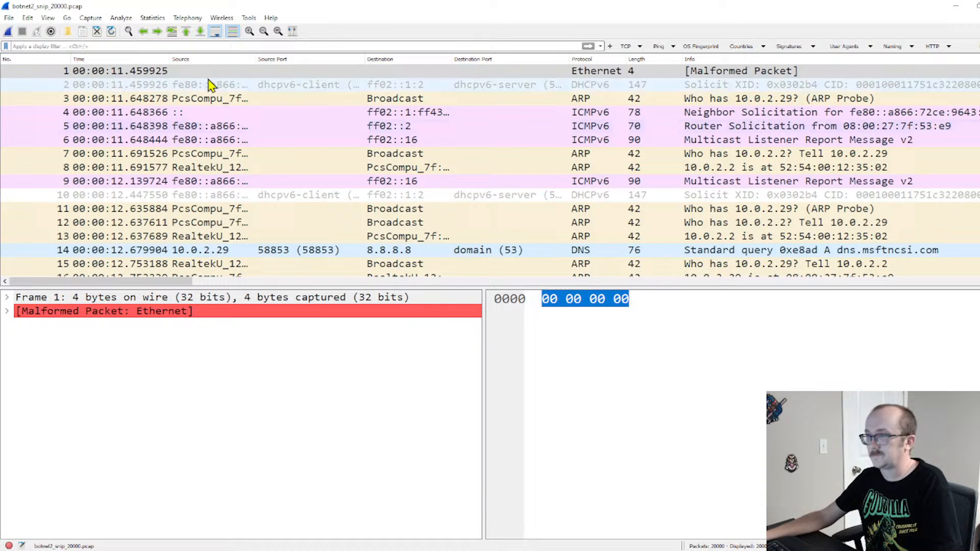
left_click(5, 46)
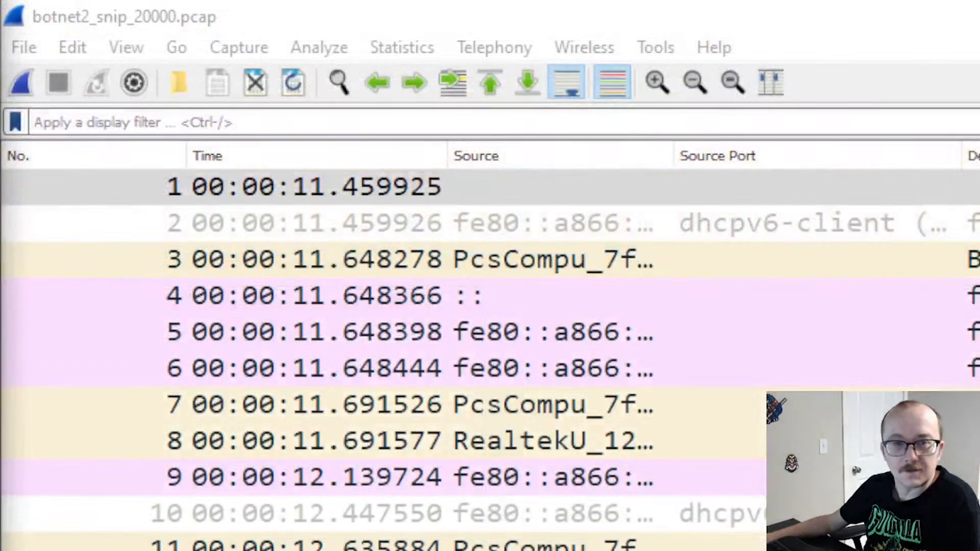
left_click(16, 123)
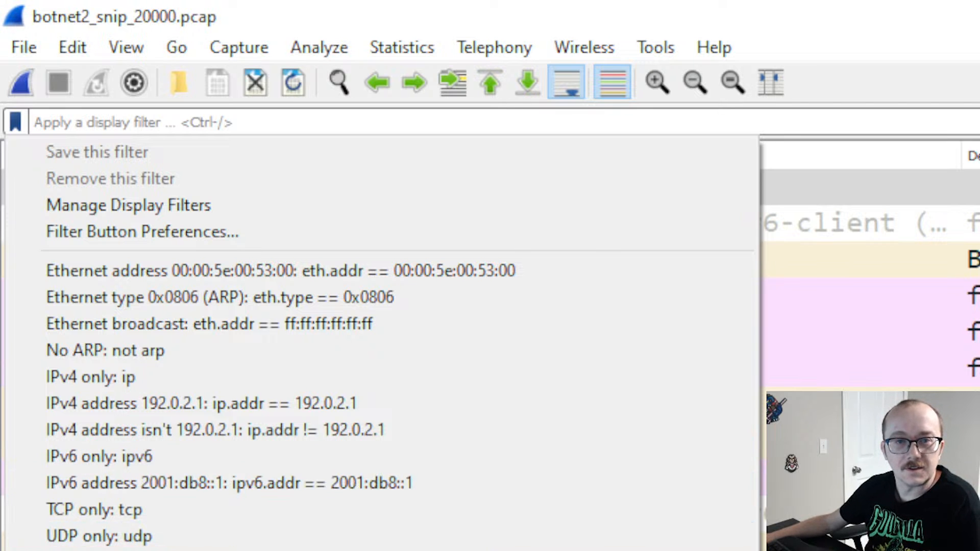
key("Escape")
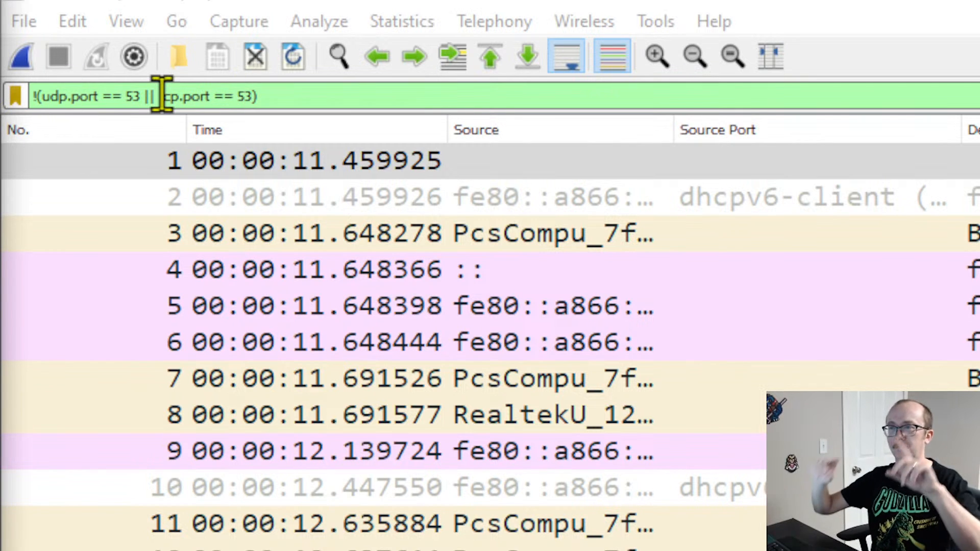
left_click(215, 176)
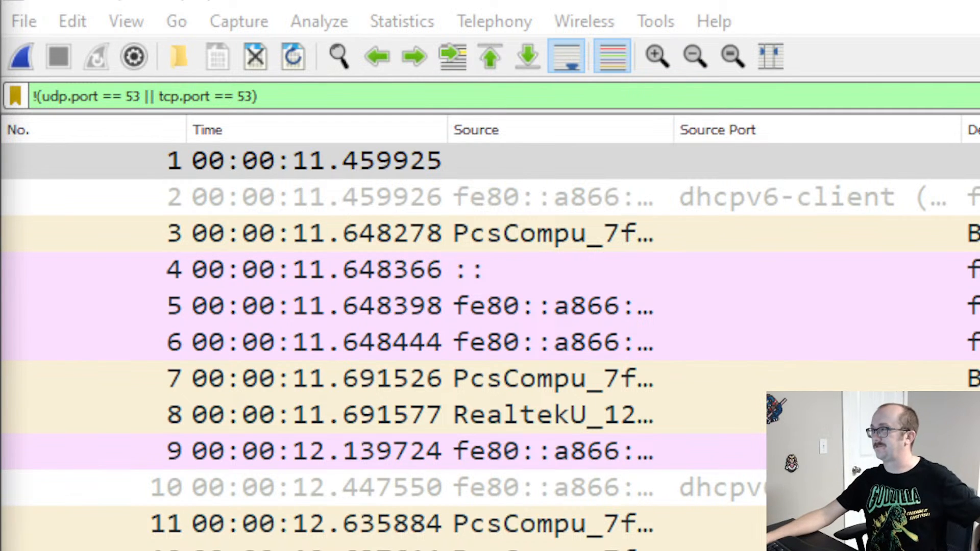
key("Return")
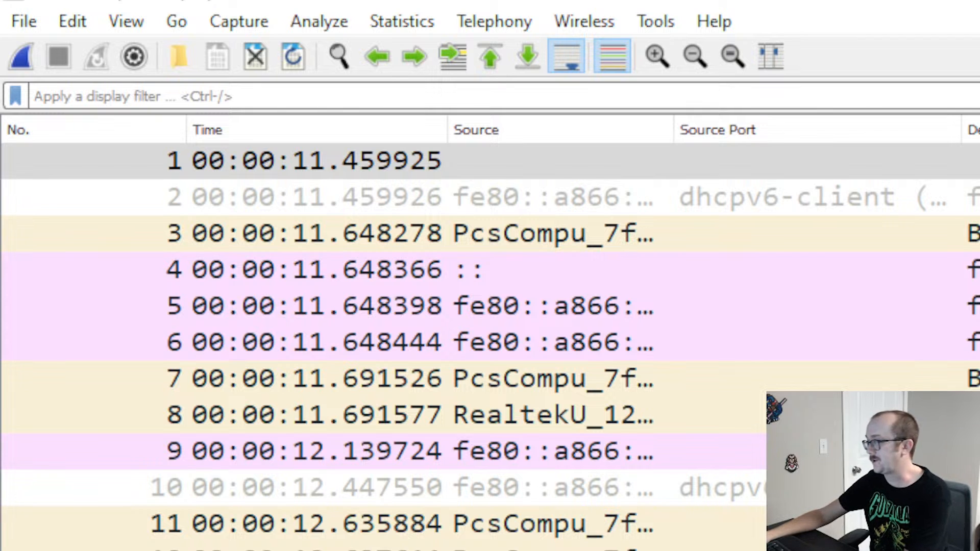
Step: Switch to the profile with the Stream index and Pkt Type columns and examine how it displays and colors the packet list
key("ctrl+w")
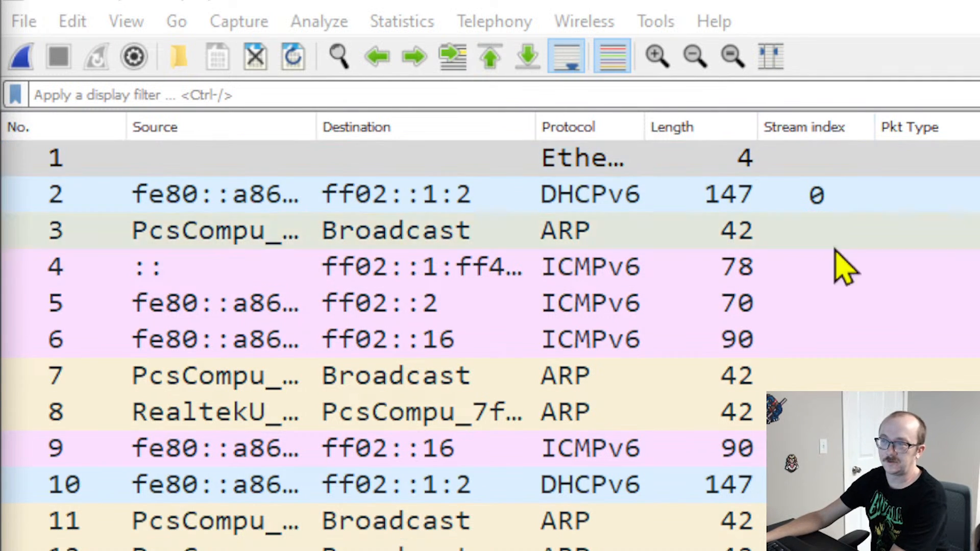
scroll(838, 286, "down", 10)
scroll(383, 332, "down", 11)
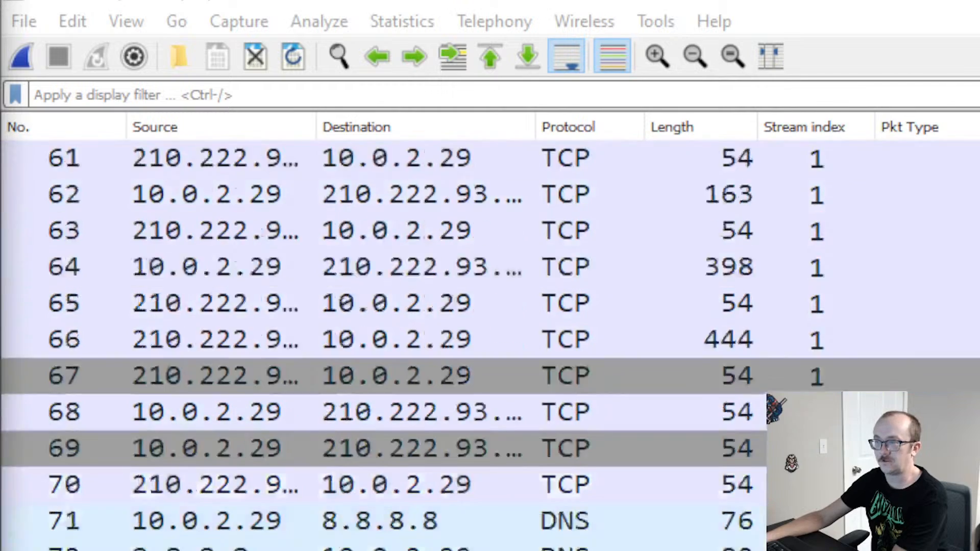
scroll(382, 331, "up", 3)
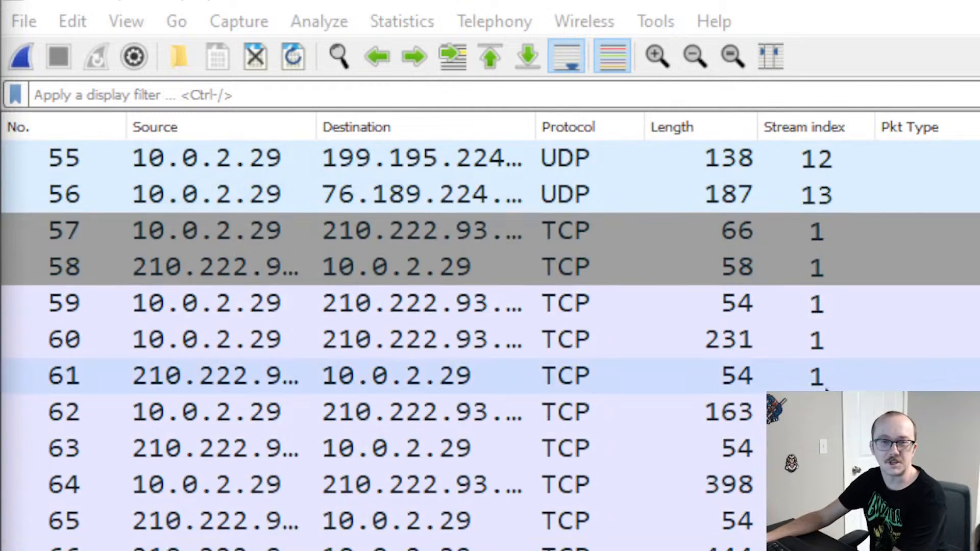
scroll(827, 383, "up", 5)
scroll(827, 386, "up", 13)
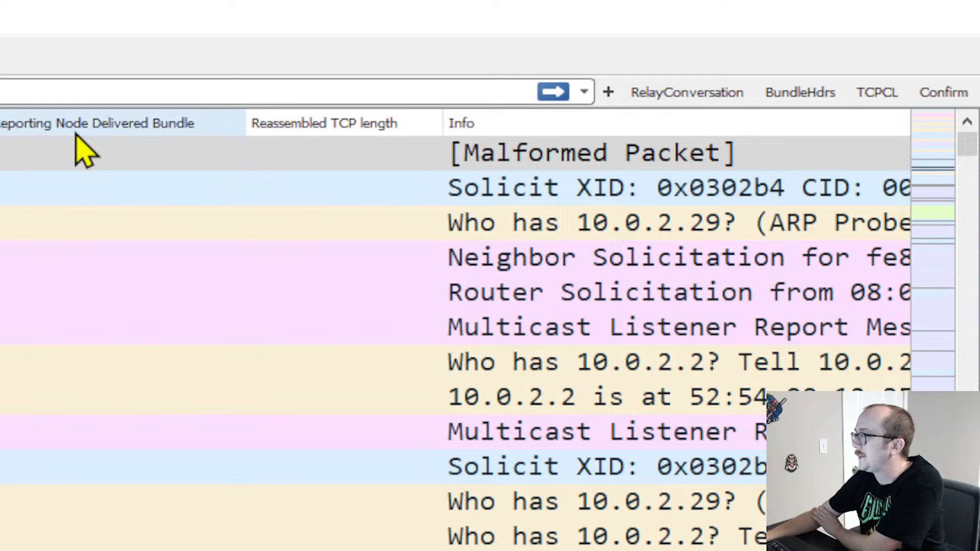
Step: Look through the packet list and filter the capture with the RelayConversation, BundleHdrs, TCPCL and Confirm presets in turn
left_click_drag(970, 153, 963, 377)
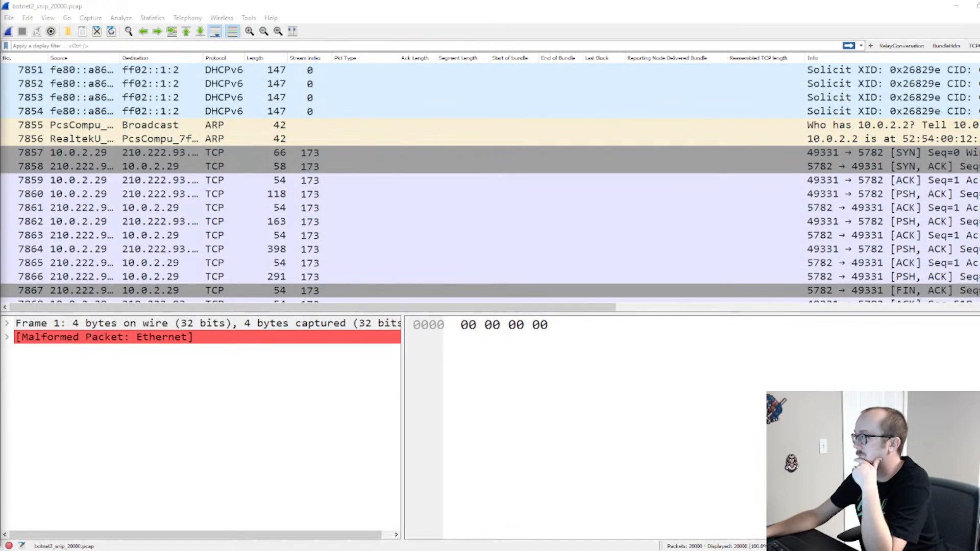
left_click_drag(978, 162, 979, 204)
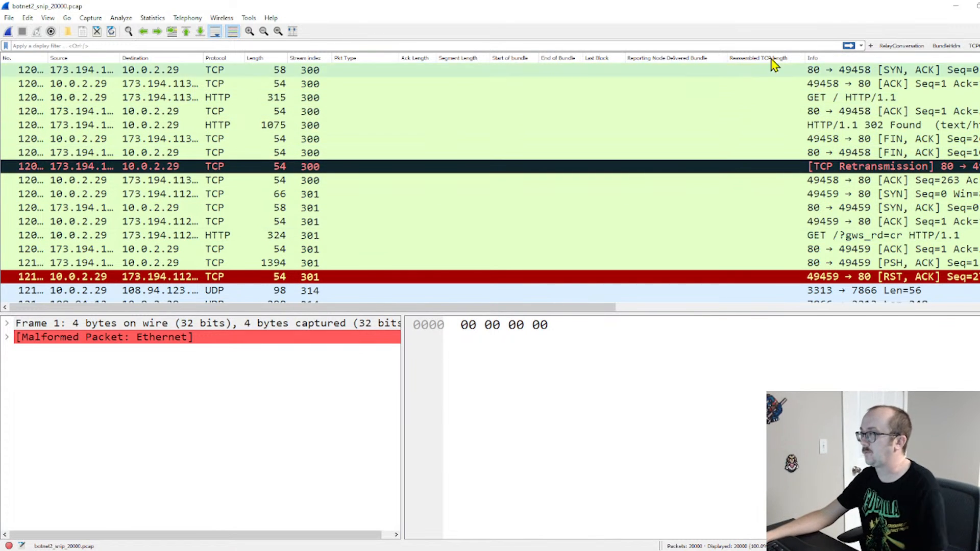
scroll(490, 184, "up", 20)
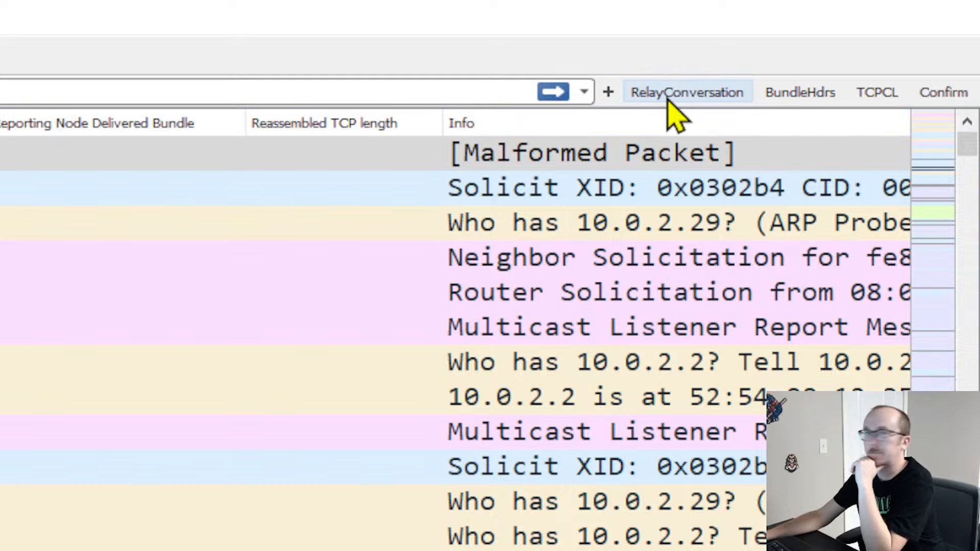
left_click(705, 93)
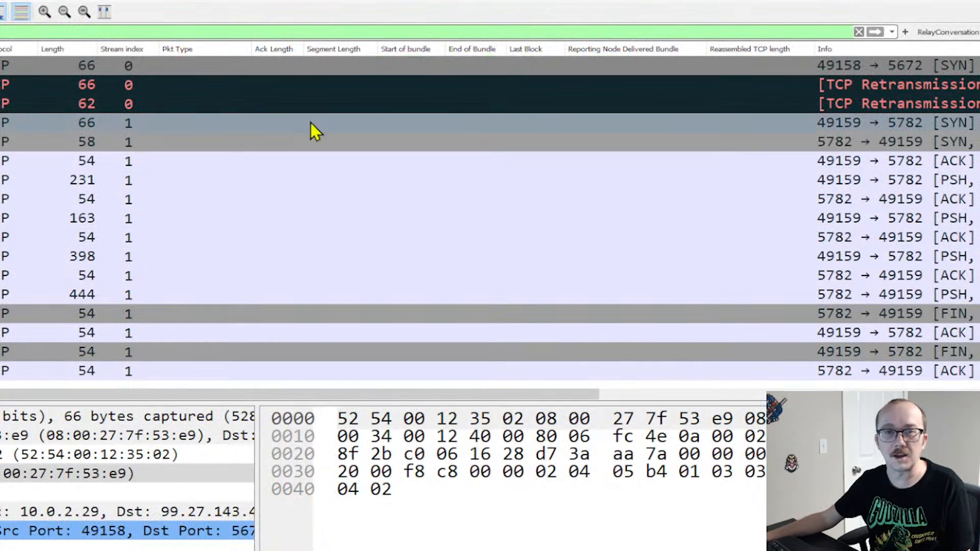
left_click(891, 141)
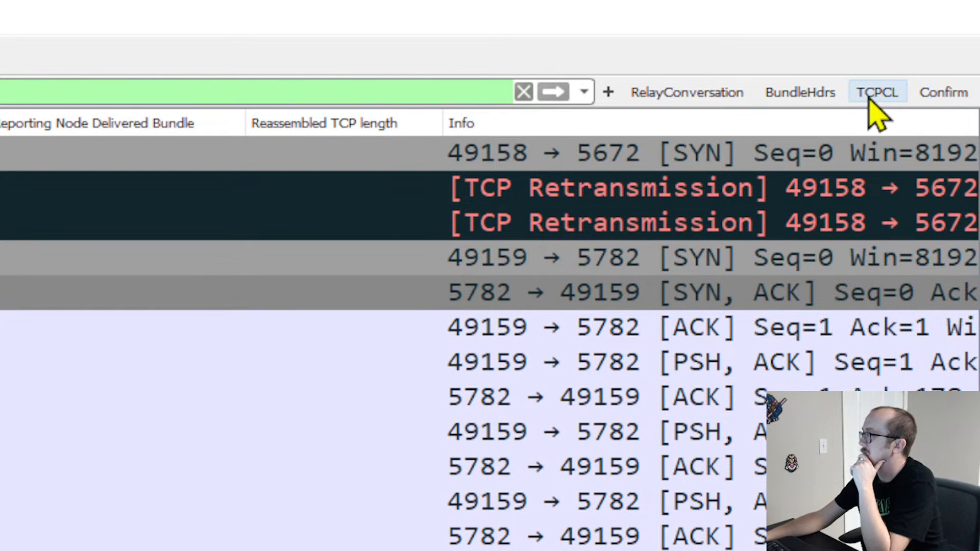
left_click(800, 97)
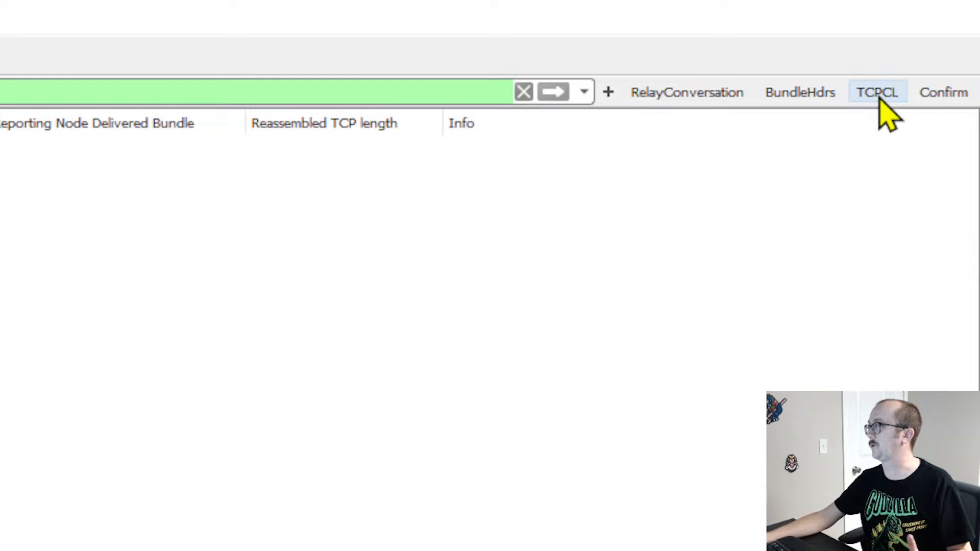
left_click(879, 97)
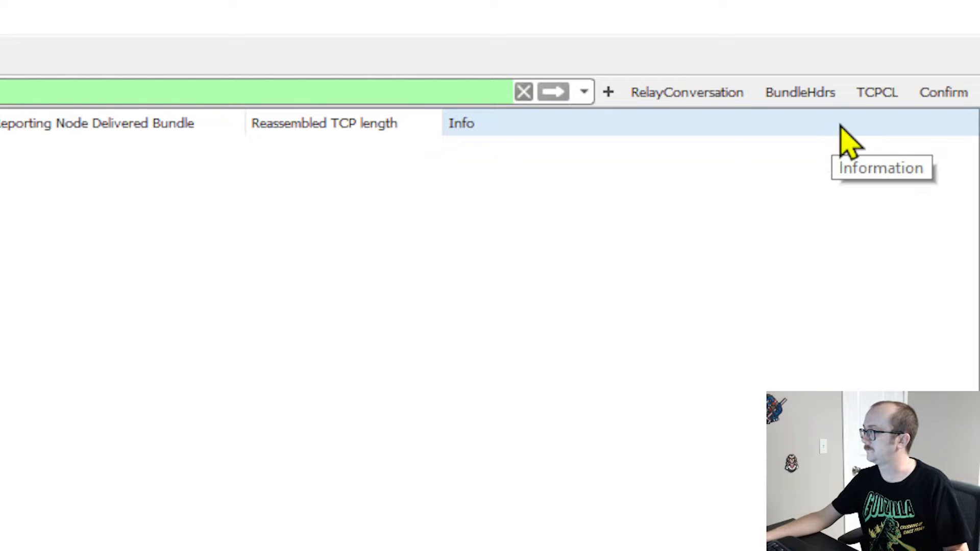
left_click(934, 100)
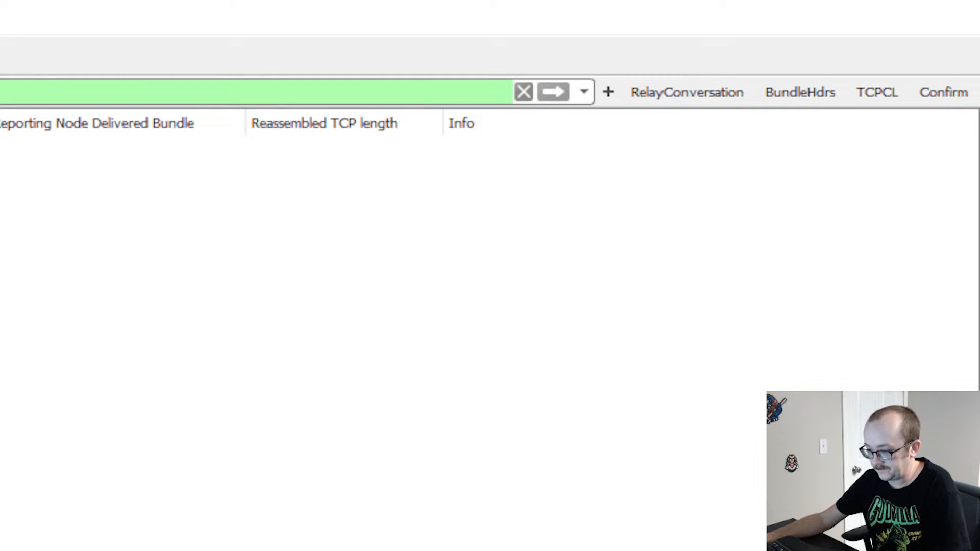
key("alt+Tab")
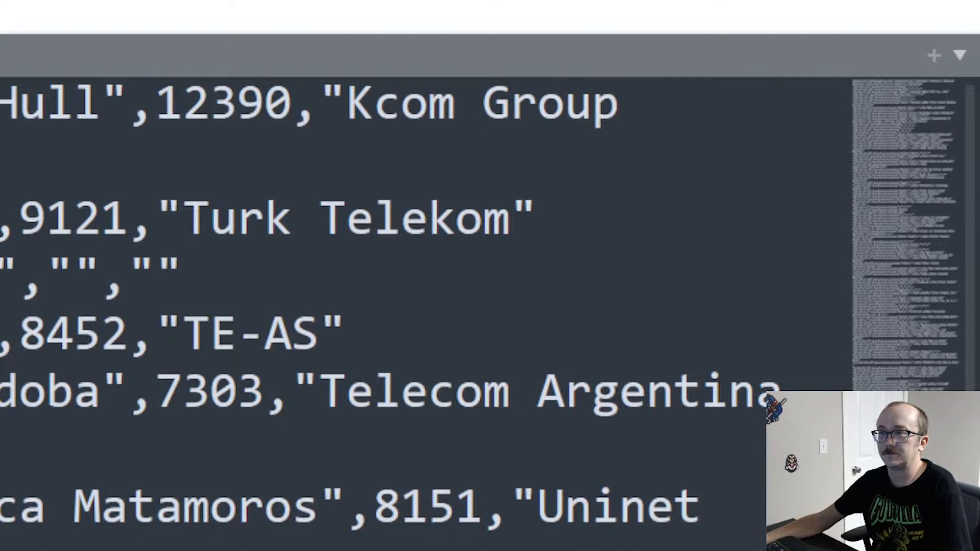
key("ctrl+Tab")
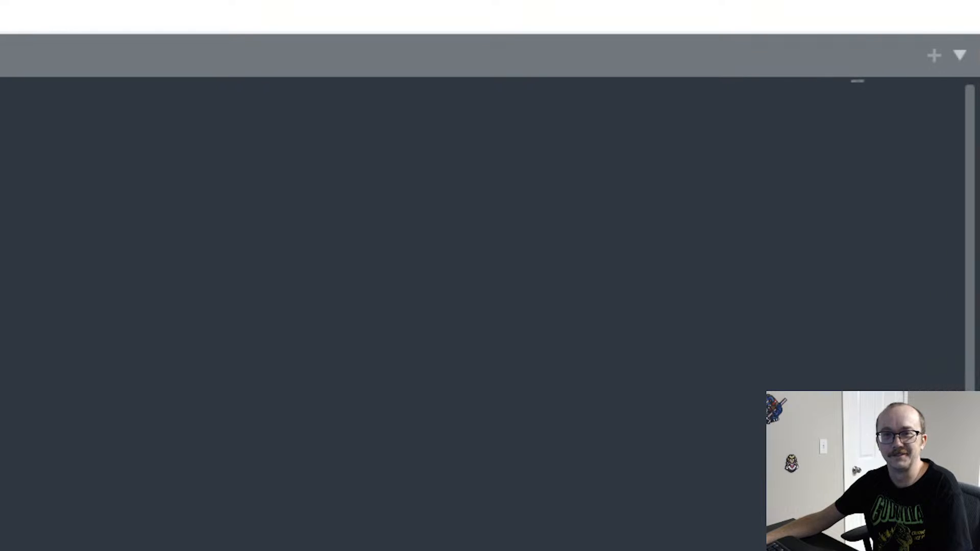
key("ctrl+v")
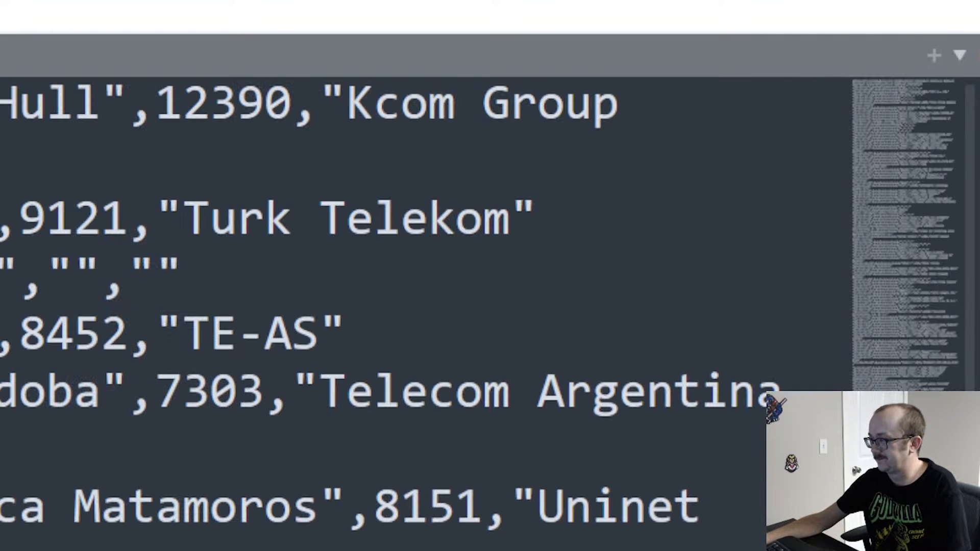
key("ctrl+z")
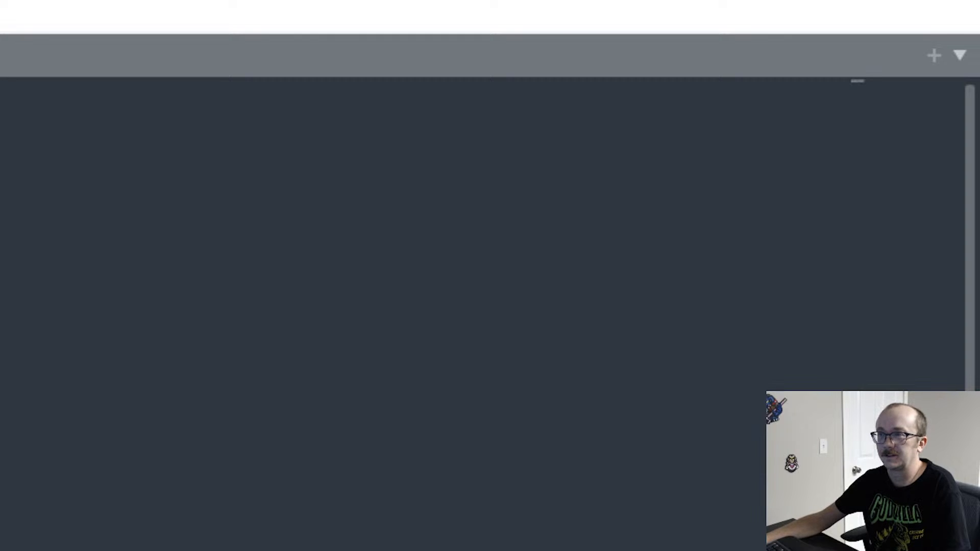
key("ctrl+z")
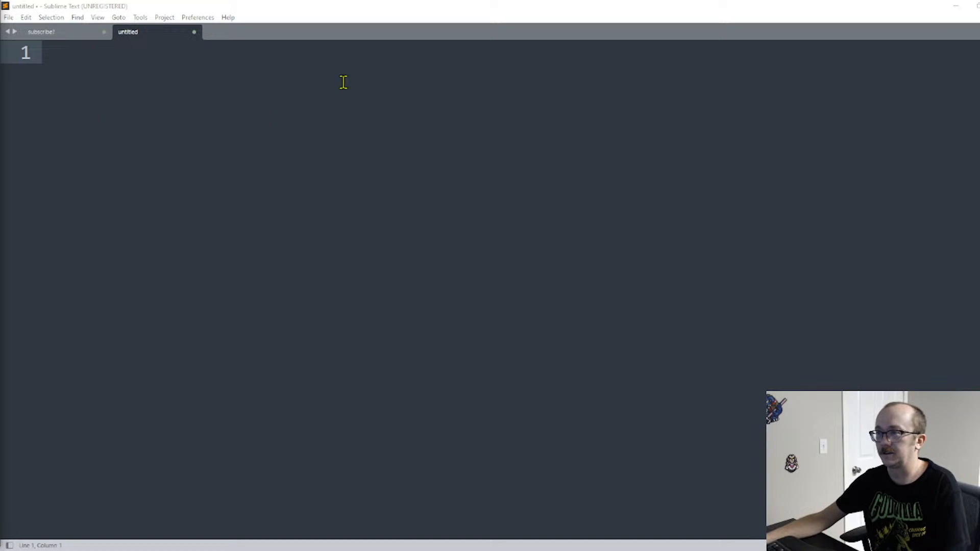
Step: Copy the display filter tcpcl.data.proc.flag == 0x3 from Wireshark into the empty untitled document in Sublime Text
key("alt+Tab")
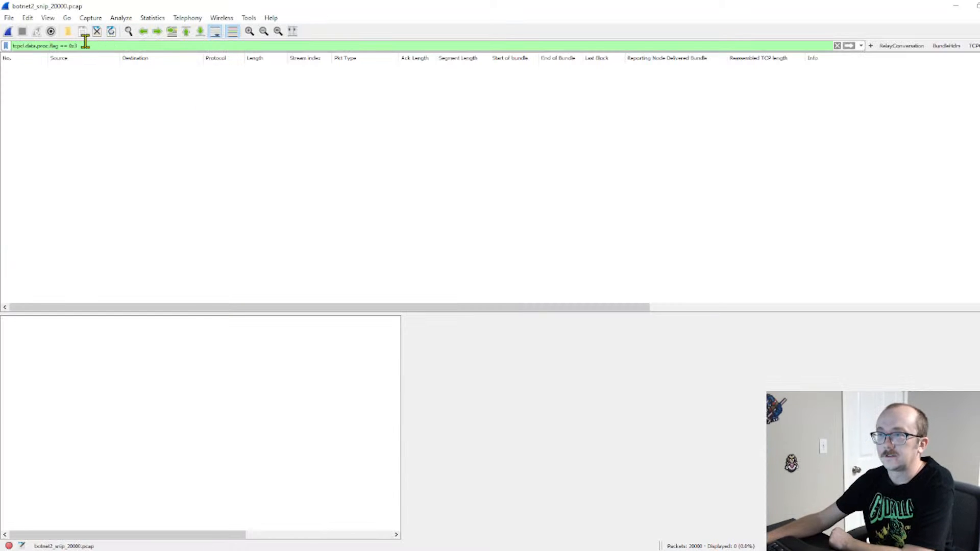
left_click_drag(86, 44, 1, 49)
right_click(41, 46)
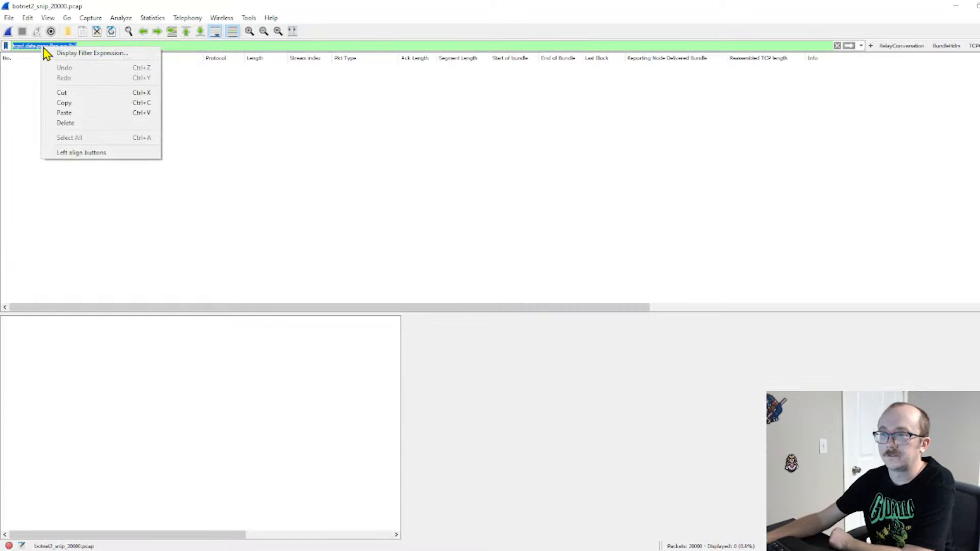
left_click(74, 104)
key("alt+Tab")
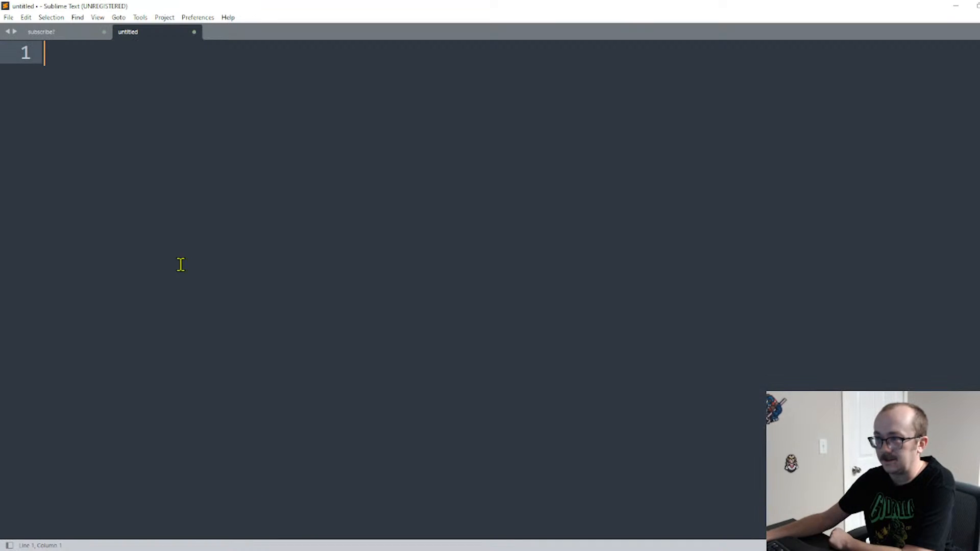
key("ctrl+v")
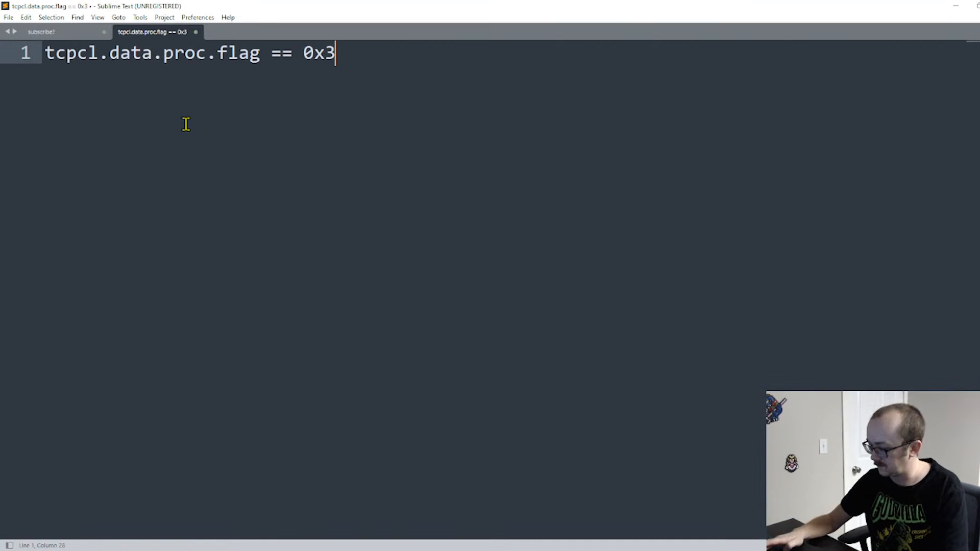
Step: Insert the question "what does thsi filter do?" on its own line above the pasted filter, leaving the first line blank
key("Home")
key("Return")
key("Return")
key("Up")
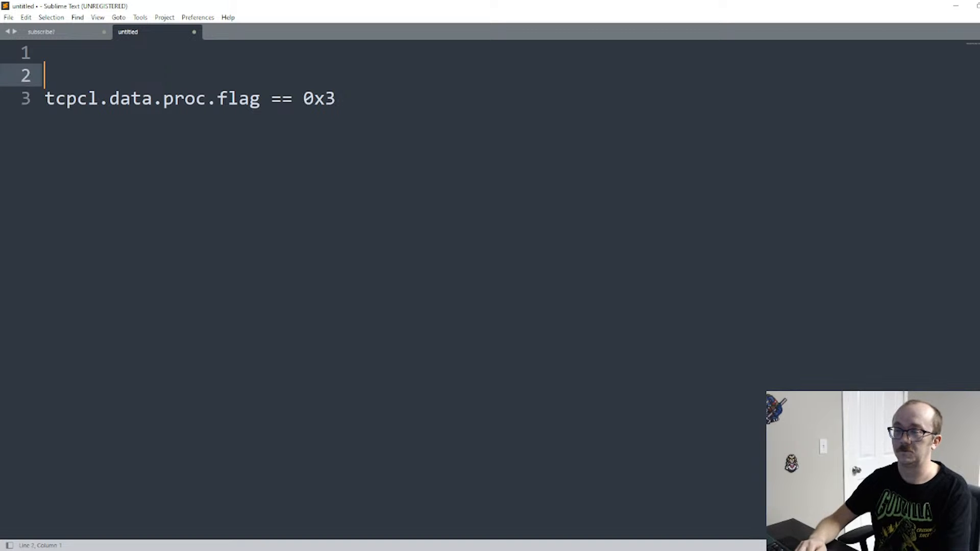
type("what does thsi ")
type("filt")
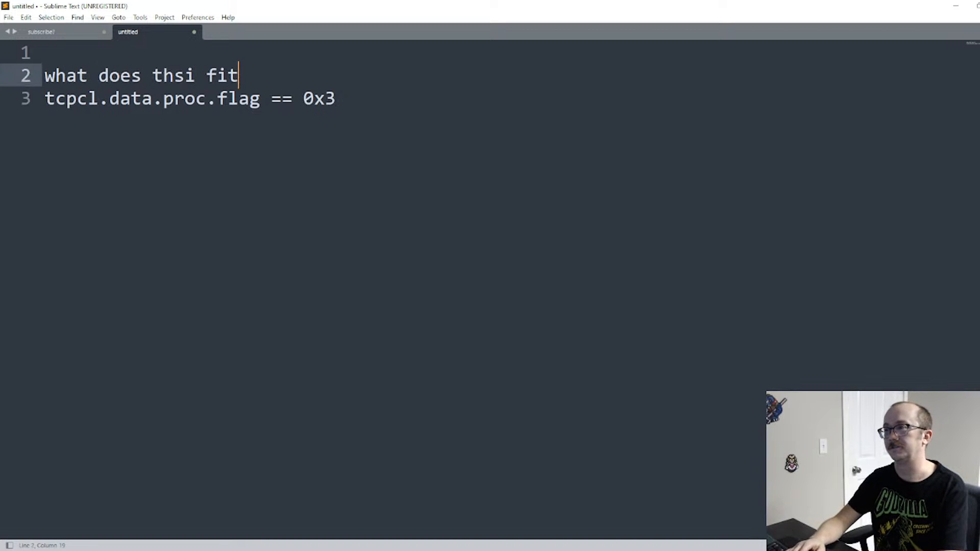
key("BackSpace")
type(",lt")
key("BackSpace")
key("BackSpace")
key("BackSpace")
type("lter do?")
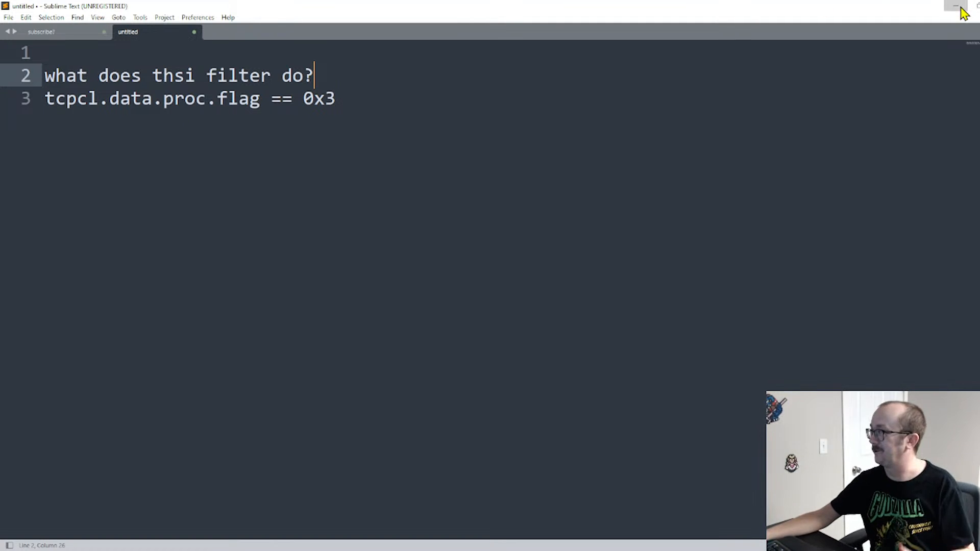
Step: Return to Wireshark, clear the display filter and look through the packet list with the src prt, dst prt and Host columns
key("alt+Tab")
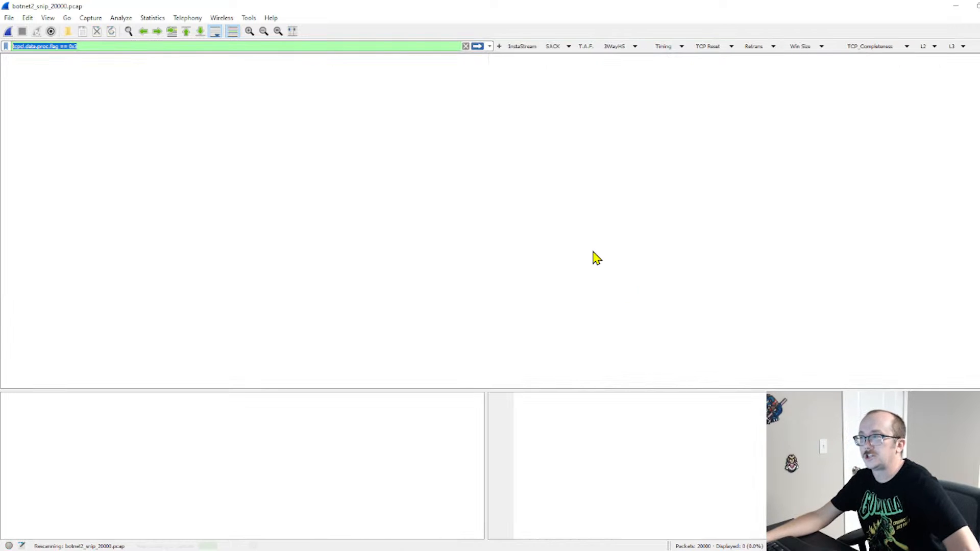
left_click(466, 47)
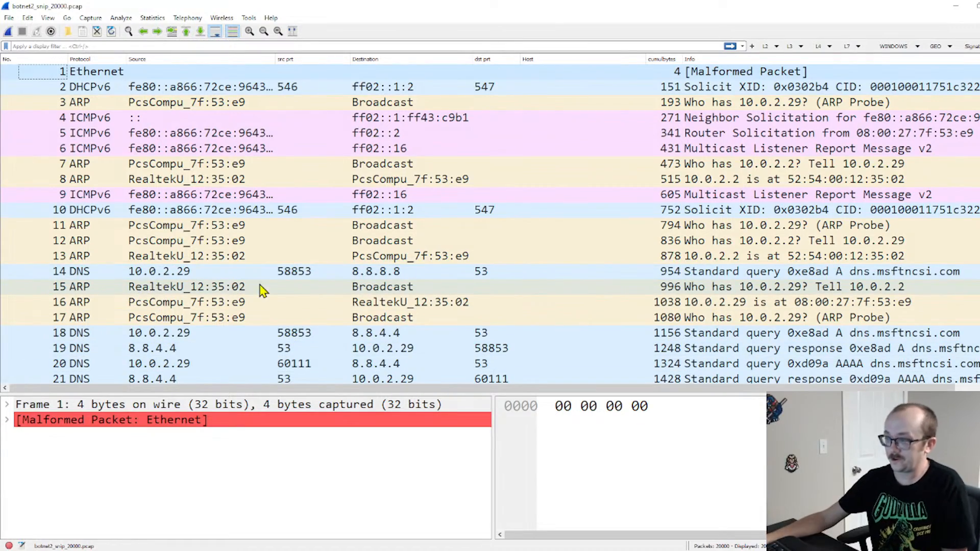
scroll(260, 290, "down", 4)
scroll(259, 288, "down", 9)
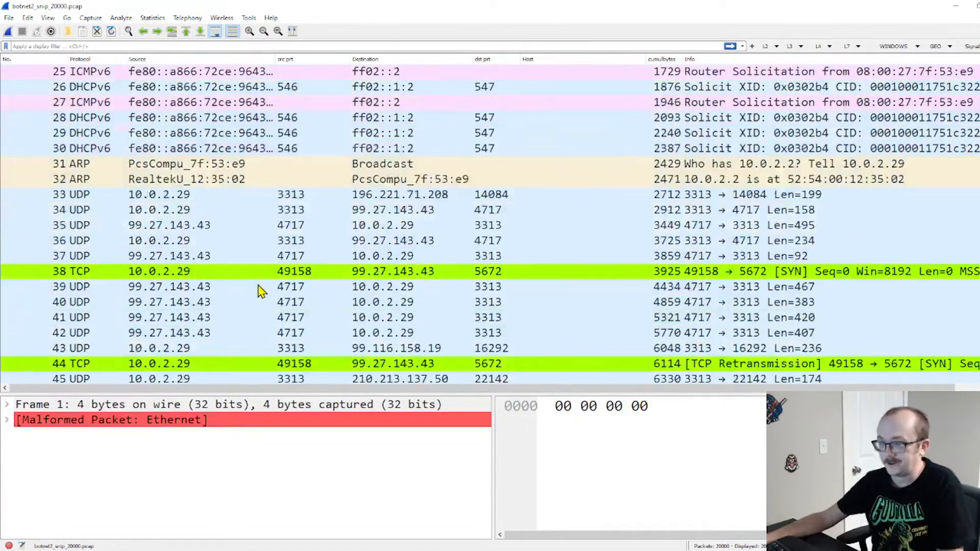
scroll(259, 288, "up", 3)
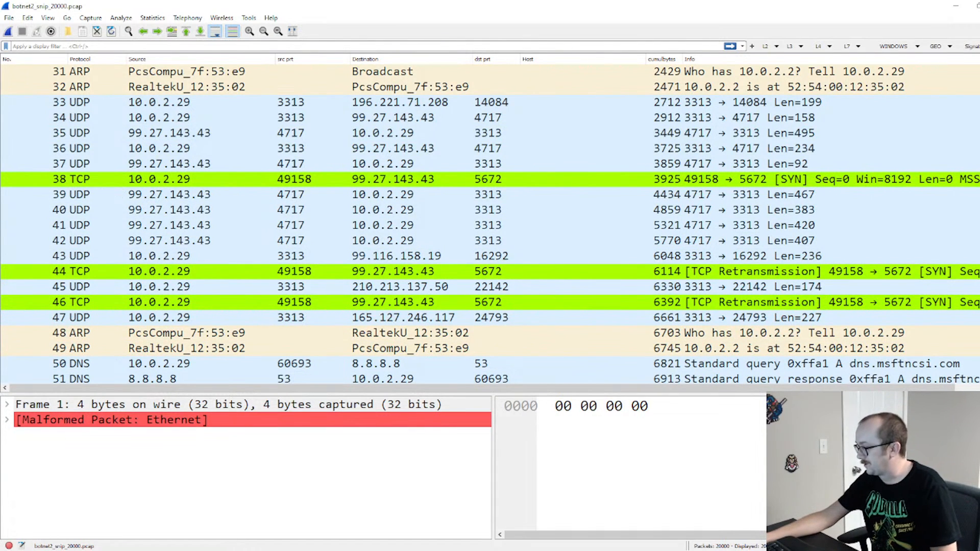
Step: Switch to the profile with the StrmIndx and TCP-LEN columns and apply its saved filter for just the 3-way handshake packets
left_click(919, 490)
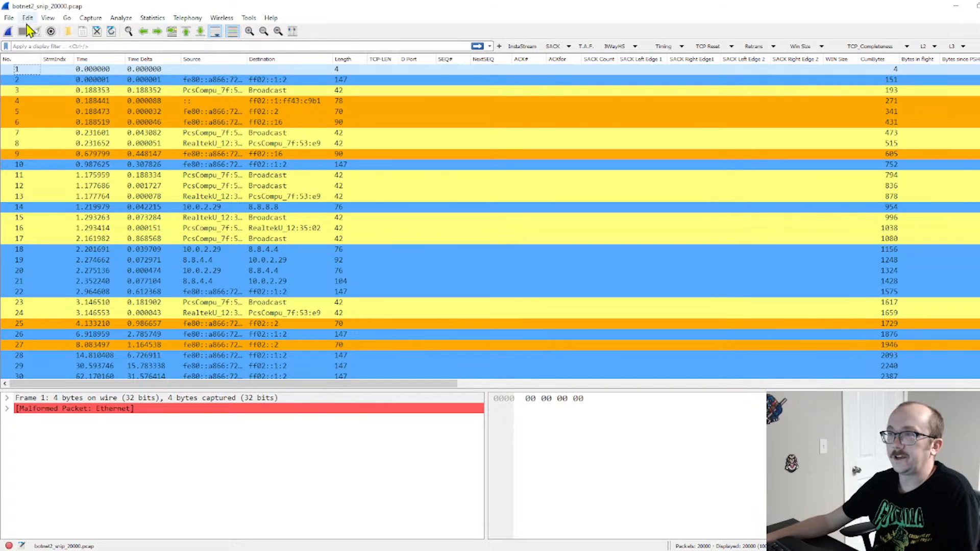
left_click(5, 47)
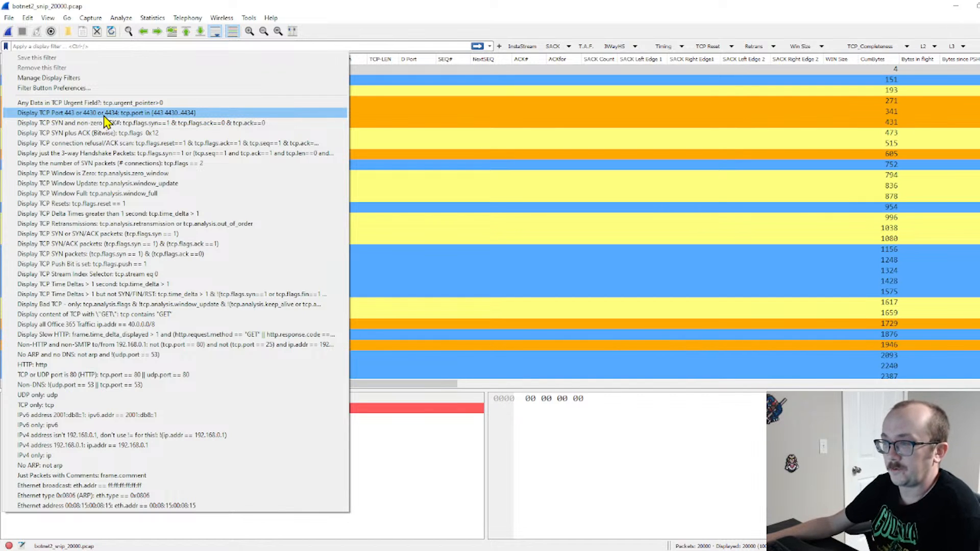
left_click(223, 153)
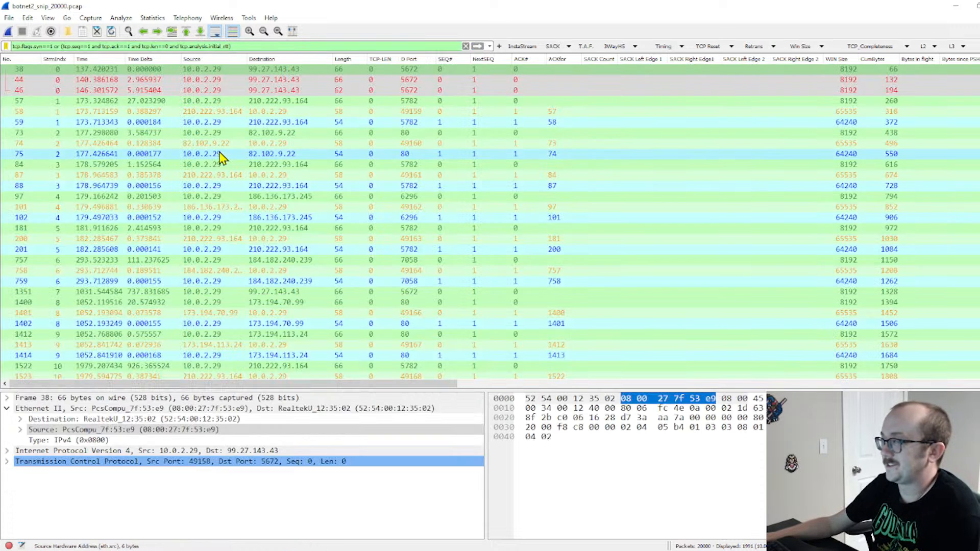
left_click_drag(407, 384, 361, 366)
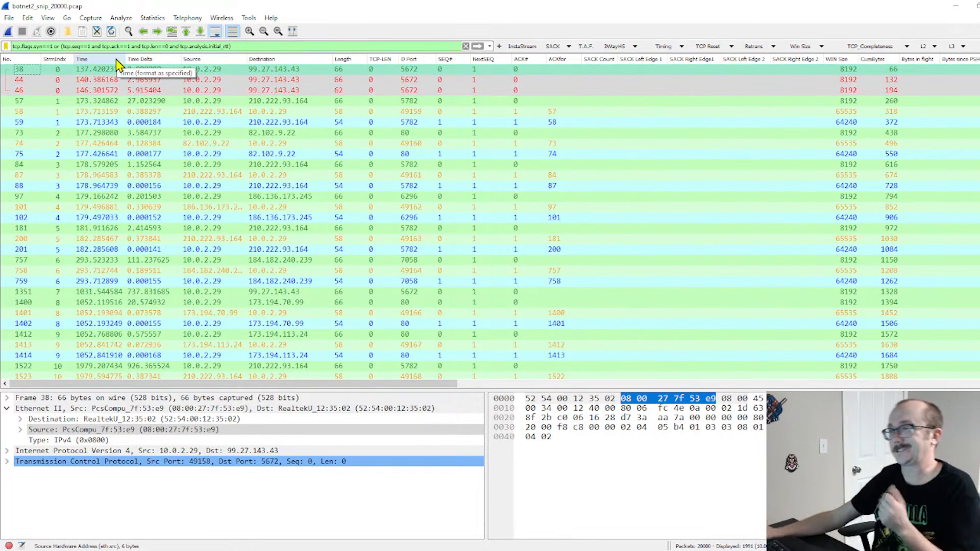
Step: Apply the saved TCP resets filter tcp.flags.reset == 1 and clear the display filter again
left_click(6, 46)
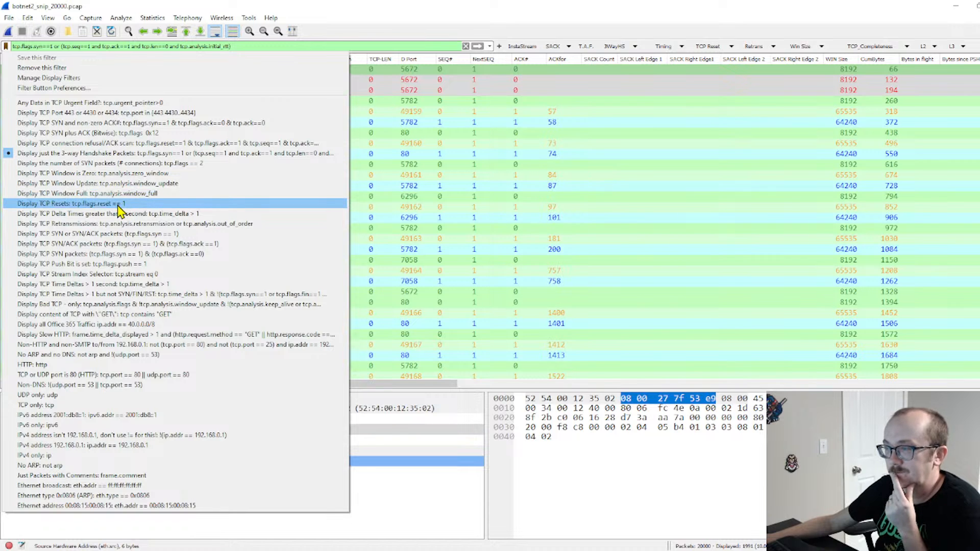
left_click(118, 206)
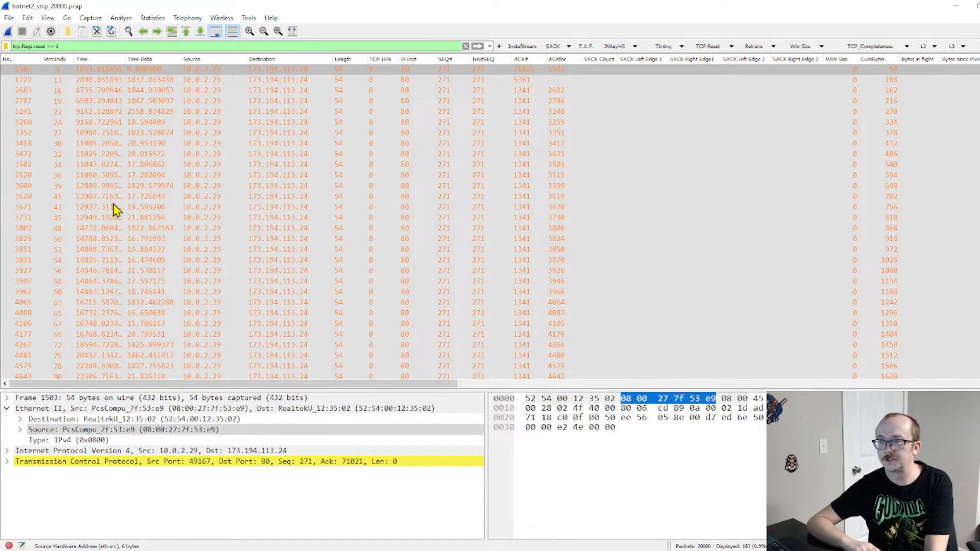
left_click(465, 45)
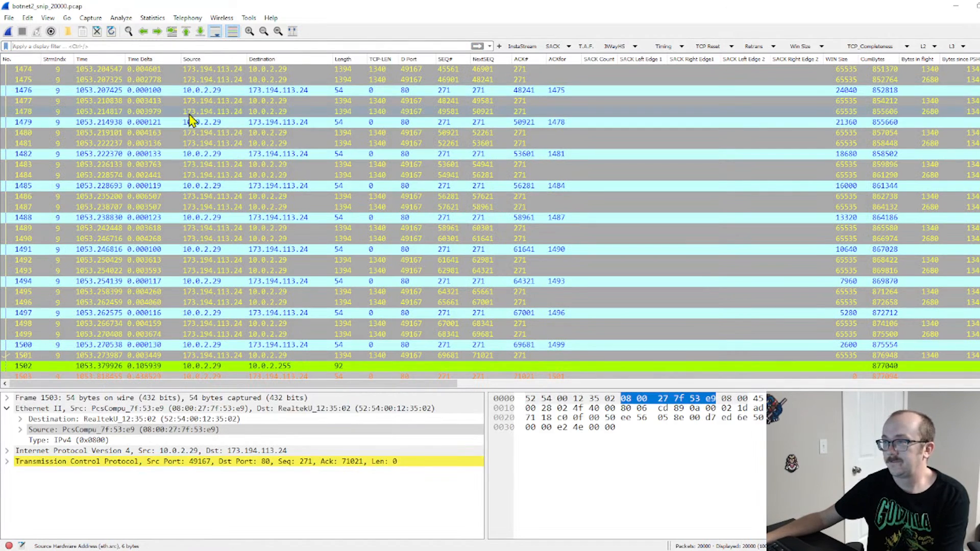
Step: Examine the profile's packet list from the first packet, including the columns through Bytes in flight, IP ID and Info
left_click_drag(979, 97, 979, 70)
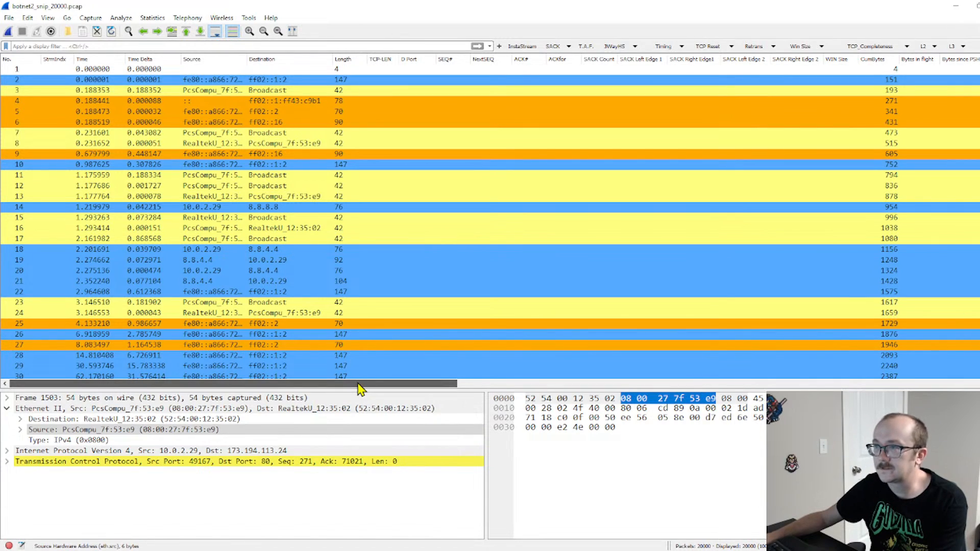
left_click_drag(360, 389, 262, 376)
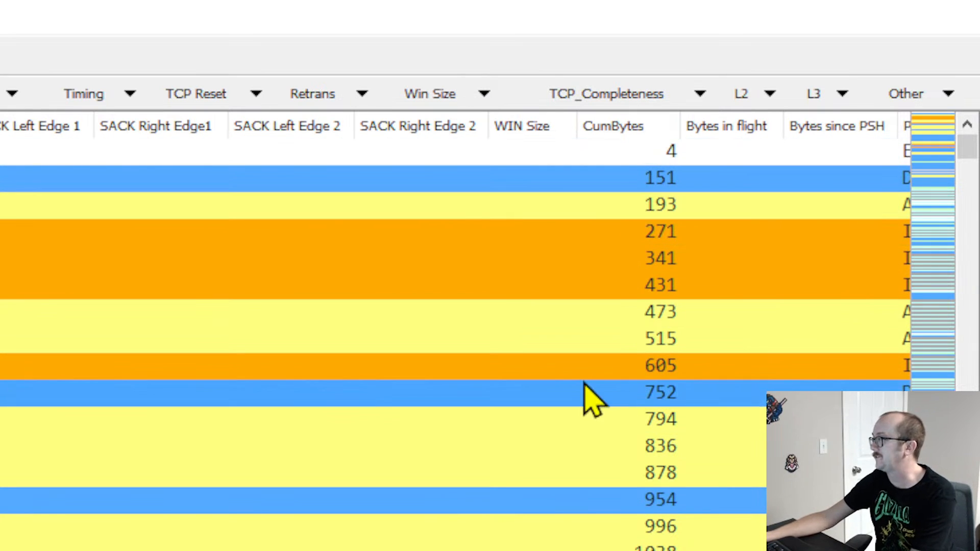
scroll(454, 332, "right", 10)
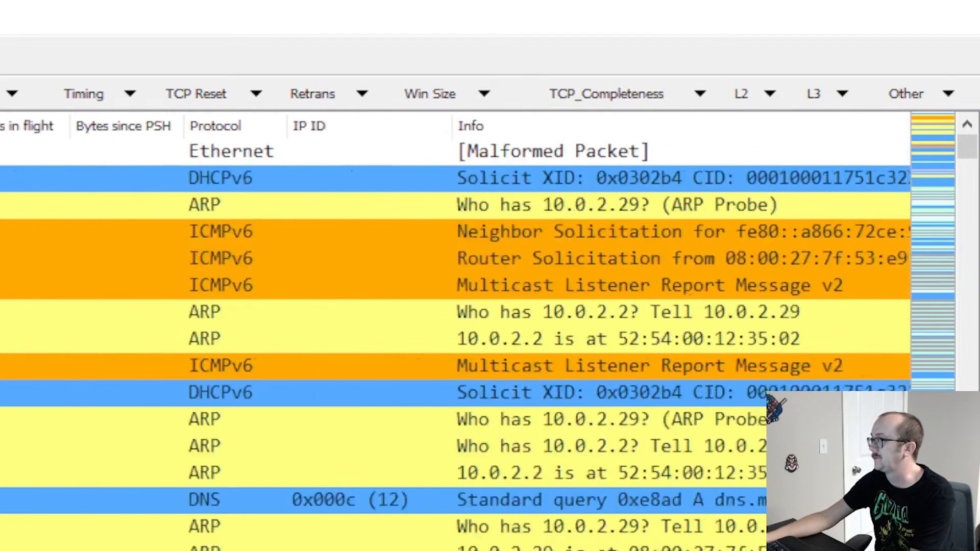
scroll(455, 332, "right", 5)
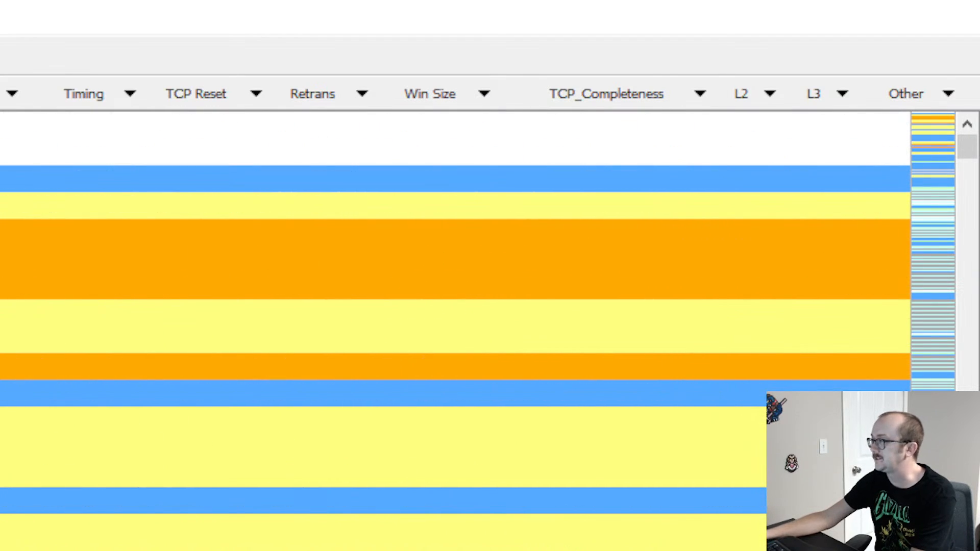
Step: Apply the TCP_Completeness preset for Handshake with No Data and copy its display filter expression
scroll(455, 332, "left", 15)
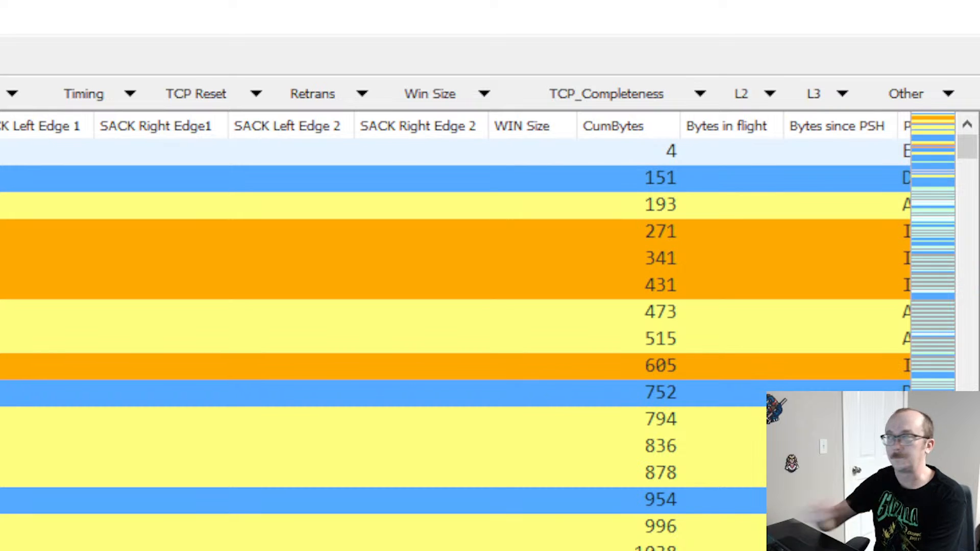
left_click(702, 96)
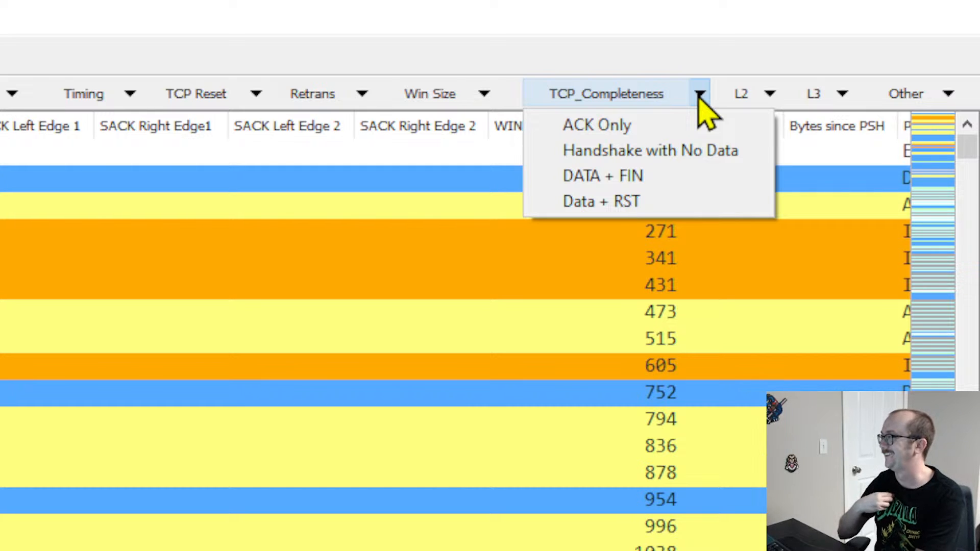
left_click(642, 151)
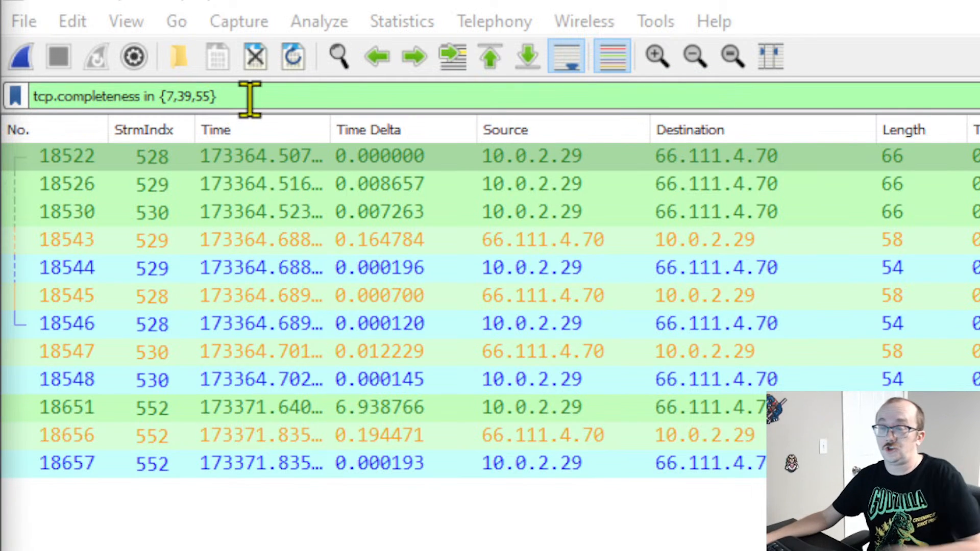
left_click_drag(250, 96, 18, 97)
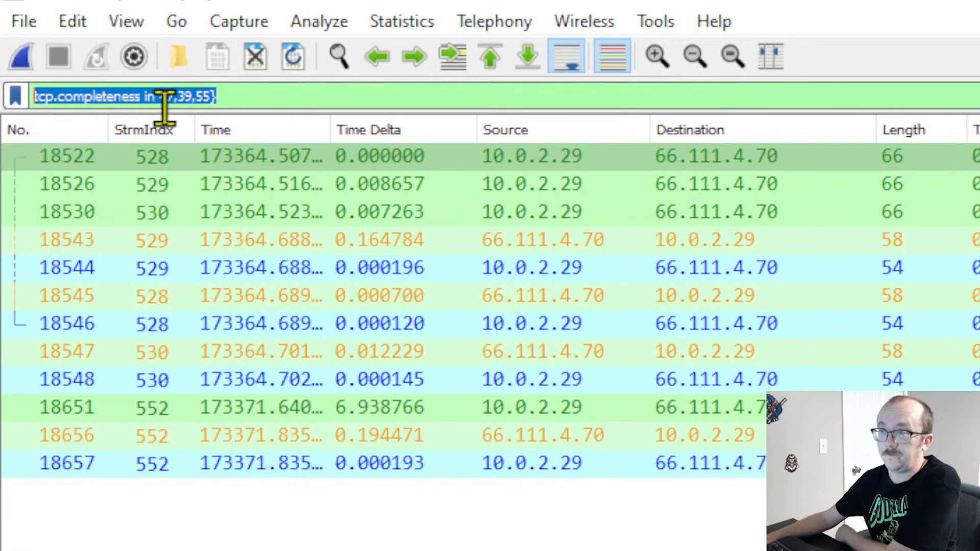
right_click(182, 99)
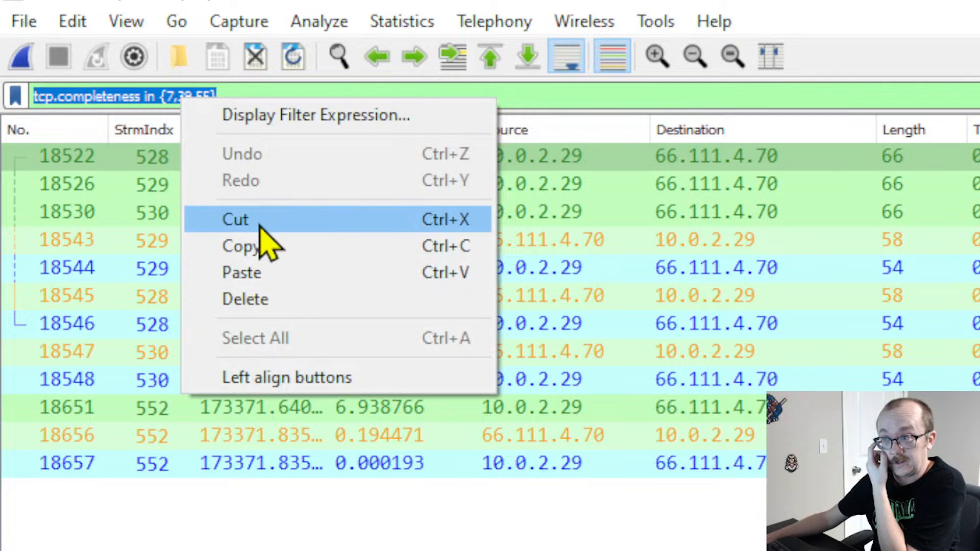
left_click(263, 246)
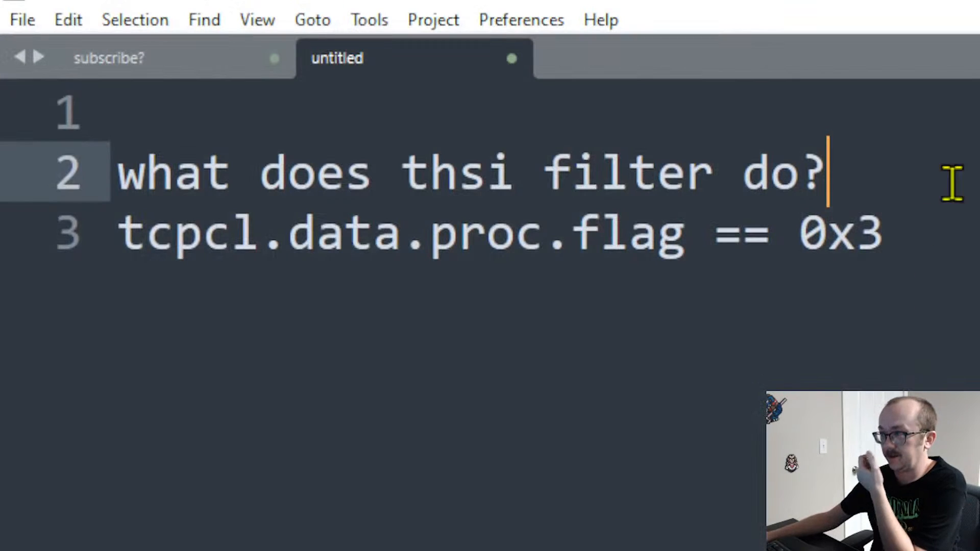
Step: Switch to the text editor and add "handshake with no data" with the filter tcp.completeness in {7,39,55} beneath the existing notes
left_click(948, 222)
key("Return")
key("Return")
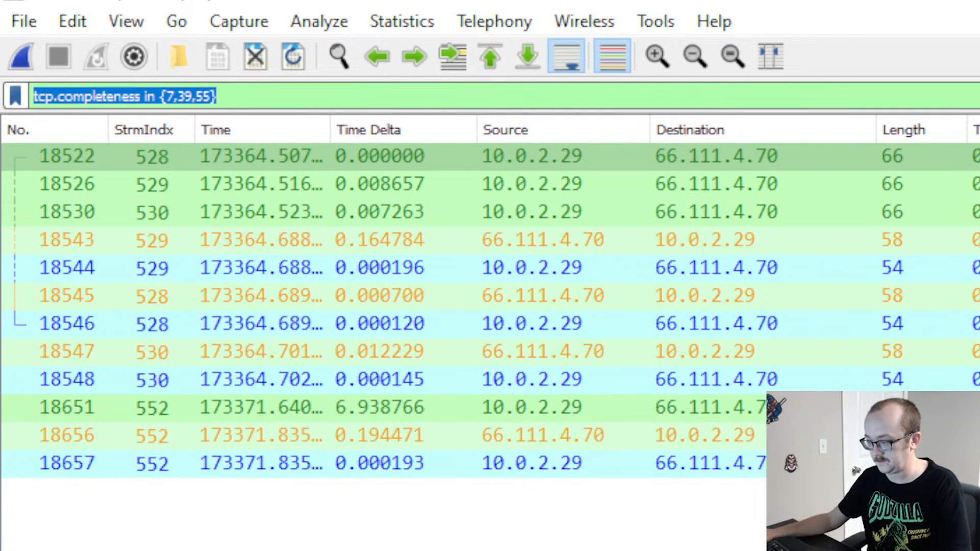
key("alt+Tab")
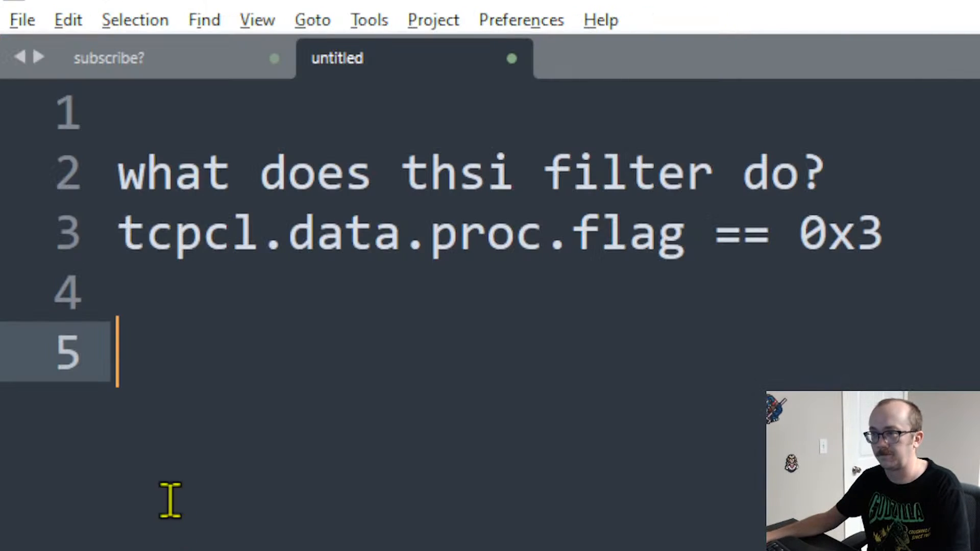
type("handsh")
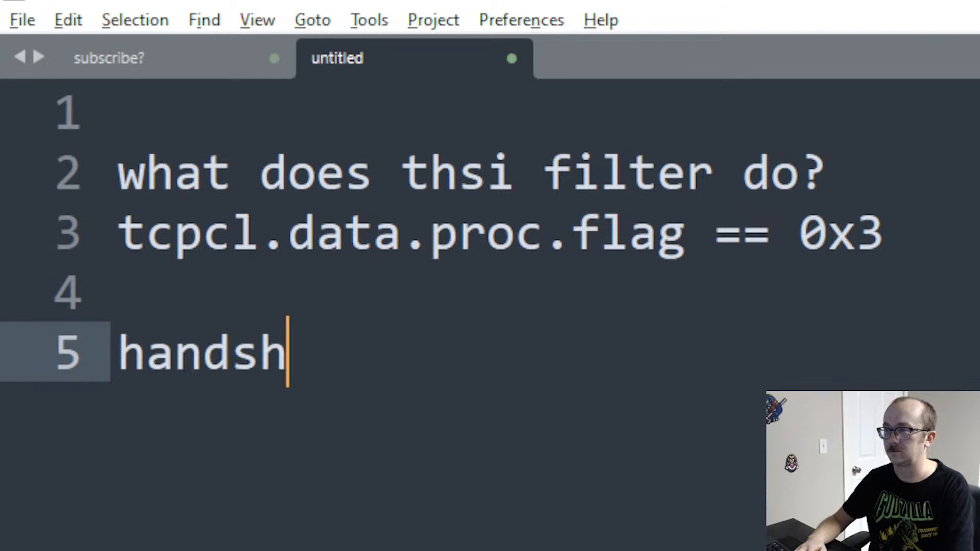
type("ake with no data")
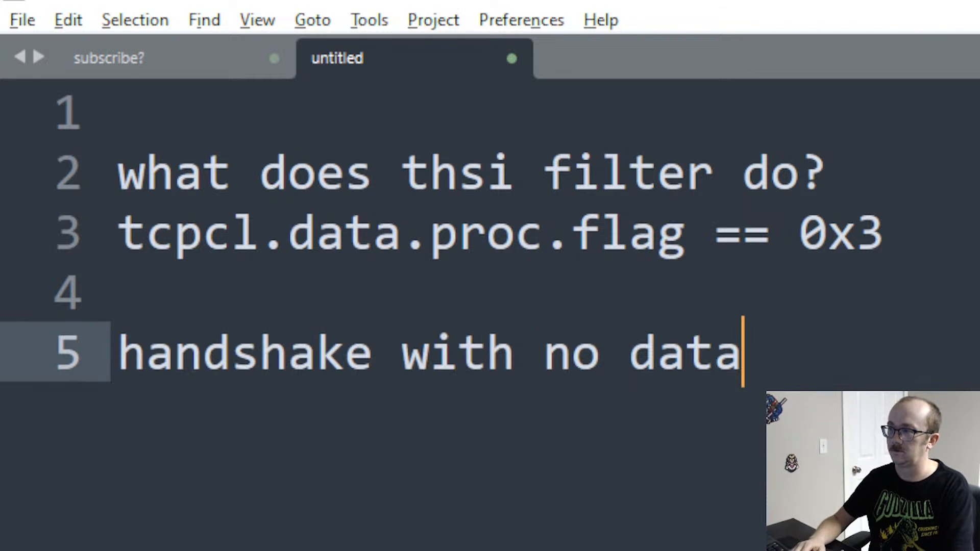
key("Return")
type("tcp.completeness in {7,")
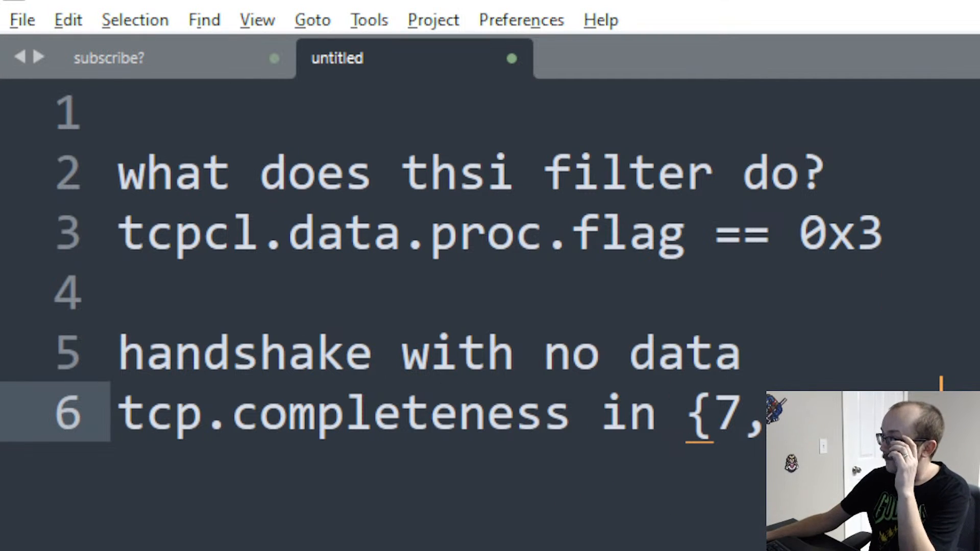
Step: Return to Wireshark and copy the display filter expression tcp.completeness in {7,39,55} again
key("alt+Tab")
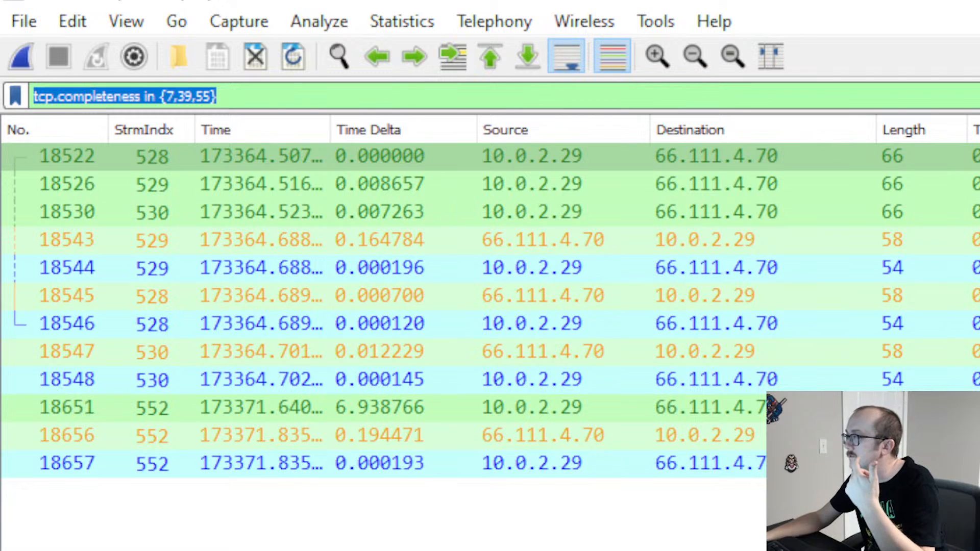
left_click(383, 513)
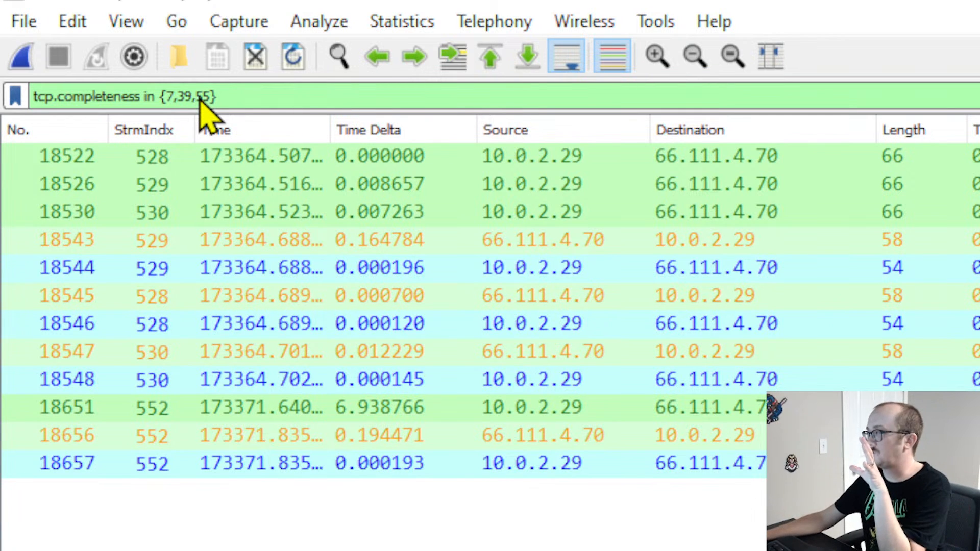
left_click_drag(239, 96, 22, 96)
key("ctrl+c")
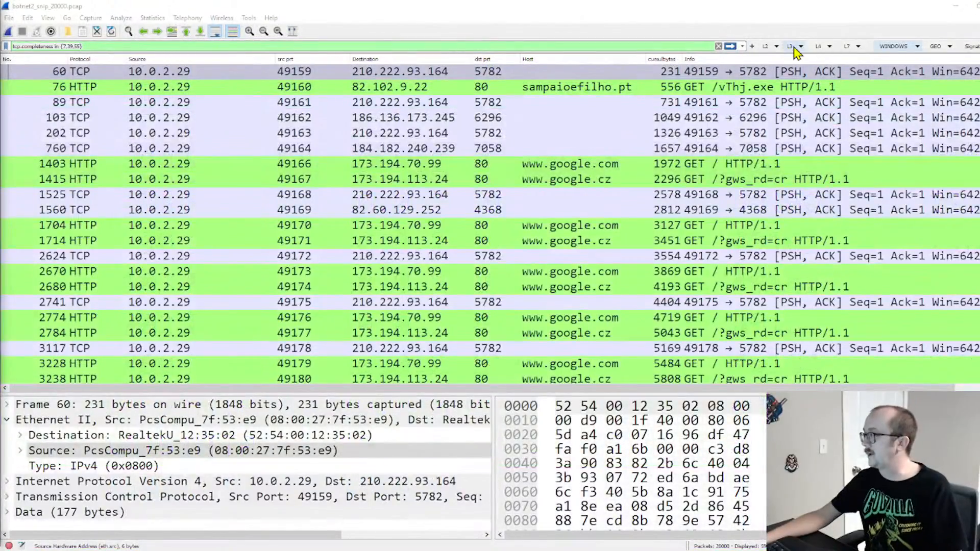
Step: In the profile with the src prt and dst prt columns, open the filter button preferences and duplicate the L4//TCP//Open Ports entry
right_click(795, 47)
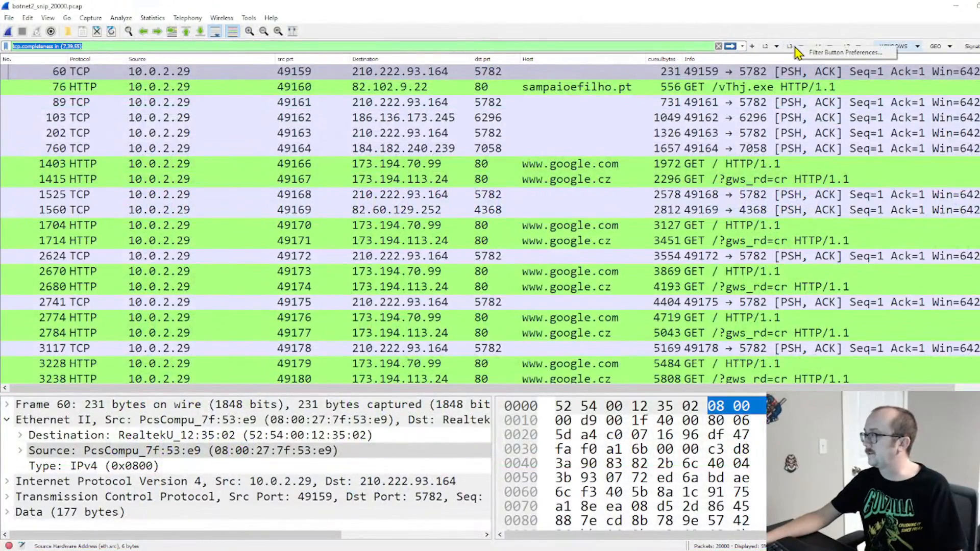
left_click(820, 54)
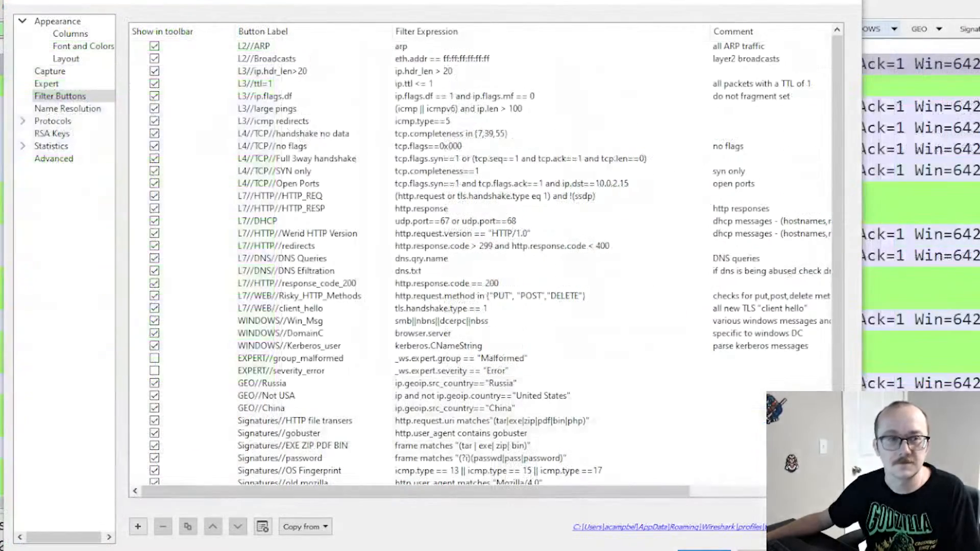
scroll(300, 344, "down", 2)
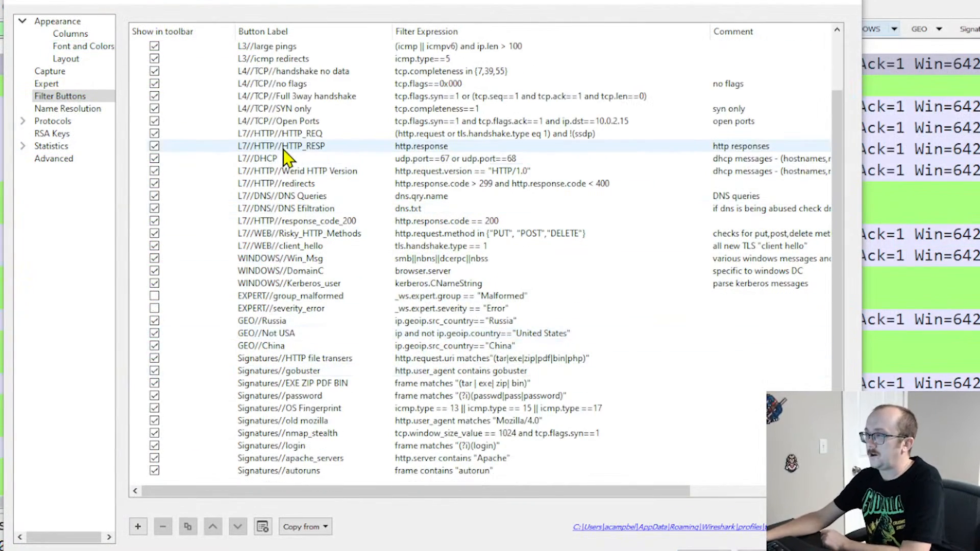
left_click(284, 130)
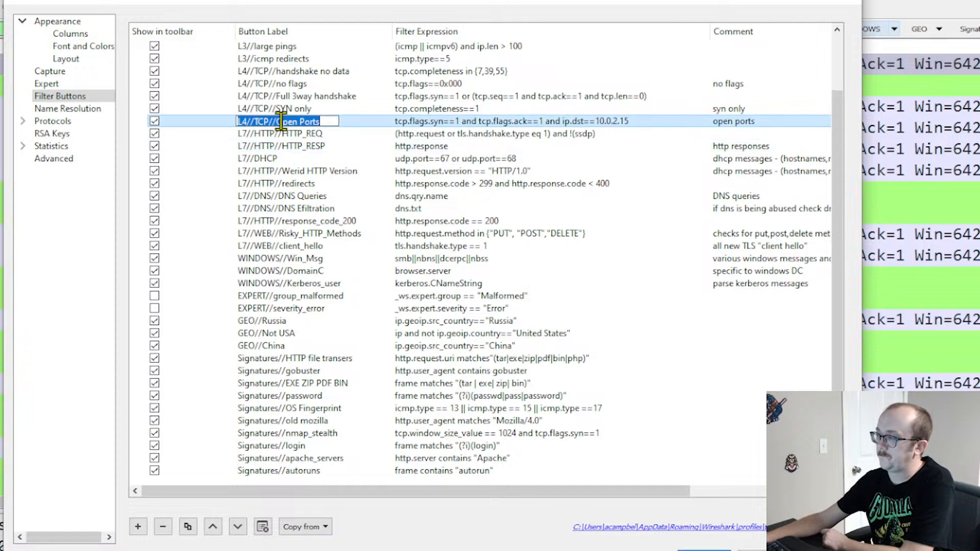
left_click(188, 527)
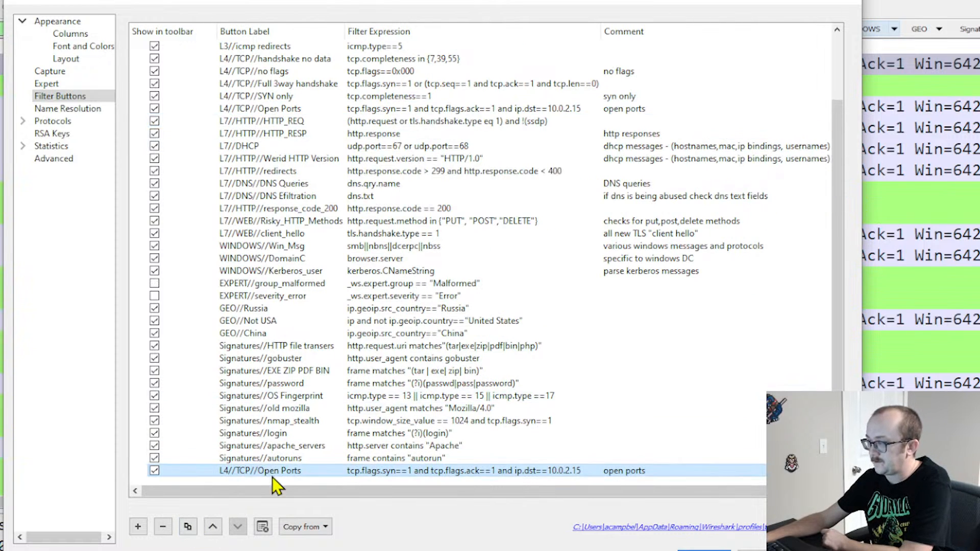
Step: Rename the duplicated filter button to L4//TCP//Handshake no data
double_click(295, 471)
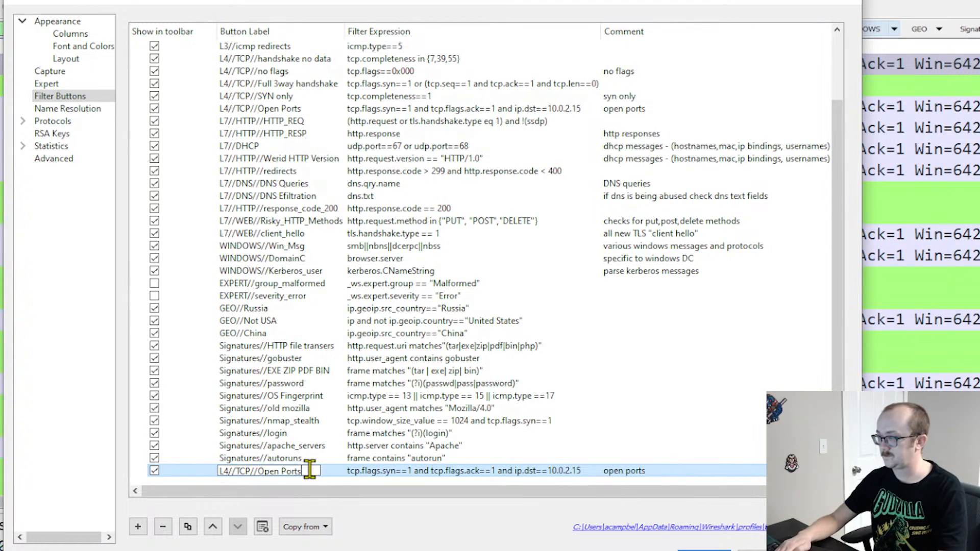
key("BackSpace")
key("BackSpace")
key("BackSpace")
key("BackSpace")
key("BackSpace")
key("BackSpace")
key("BackSpace")
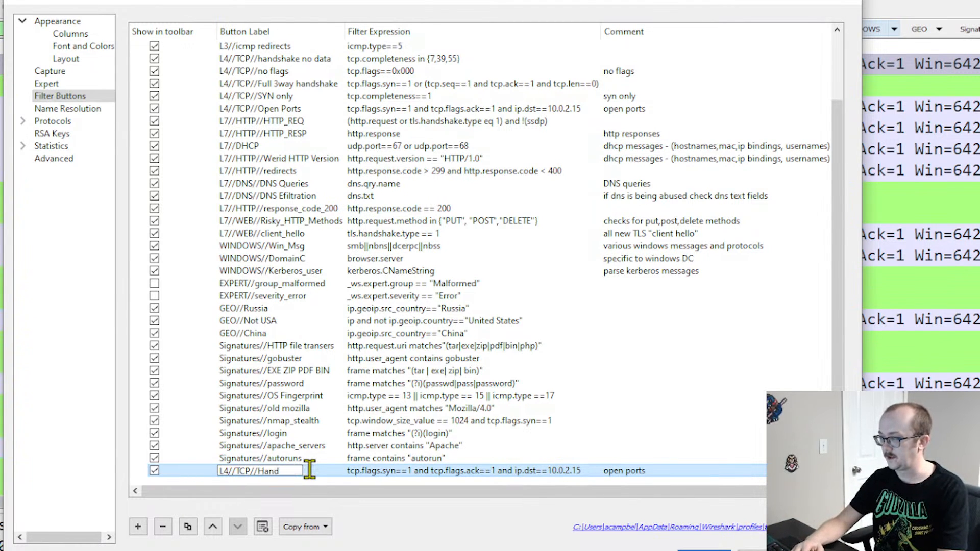
type("Handshake n")
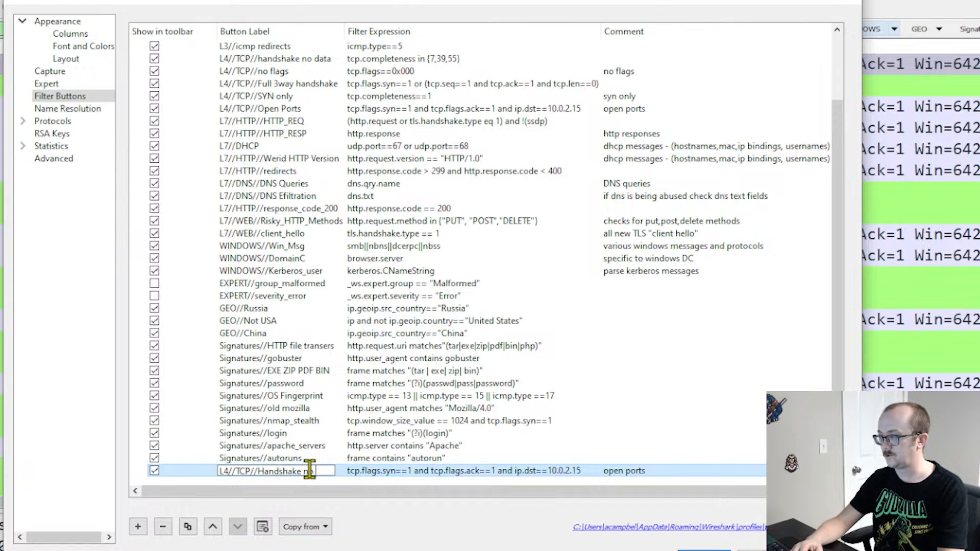
type("o data")
Step: Set the new button's filter expression to tcp.completeness in {7,39,55} and its comment to "handshake no data"
double_click(439, 472)
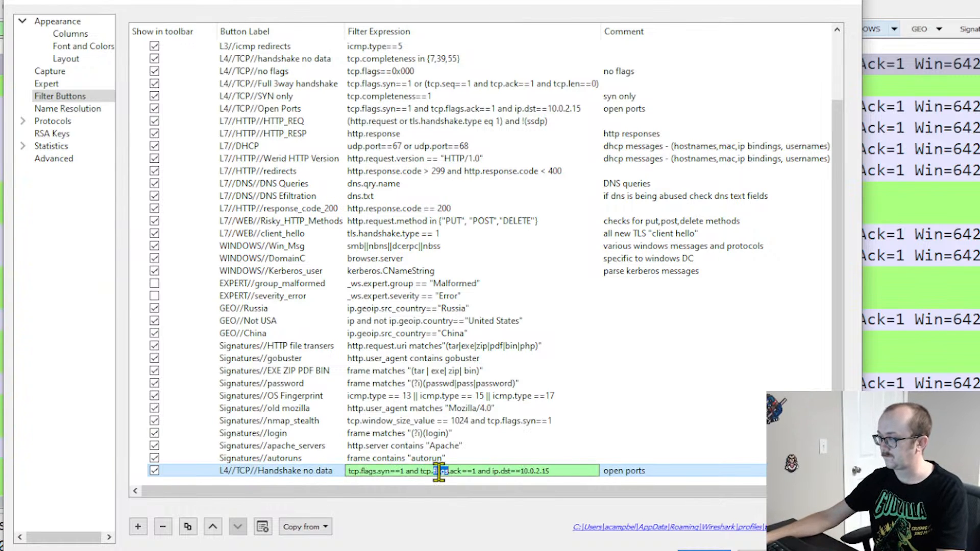
left_click_drag(561, 471, 334, 468)
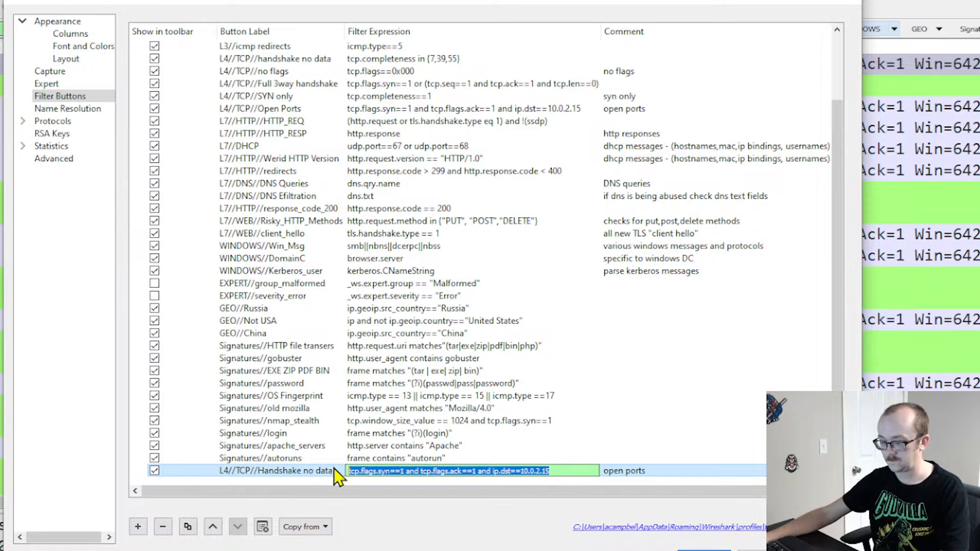
key("ctrl+v")
double_click(633, 471)
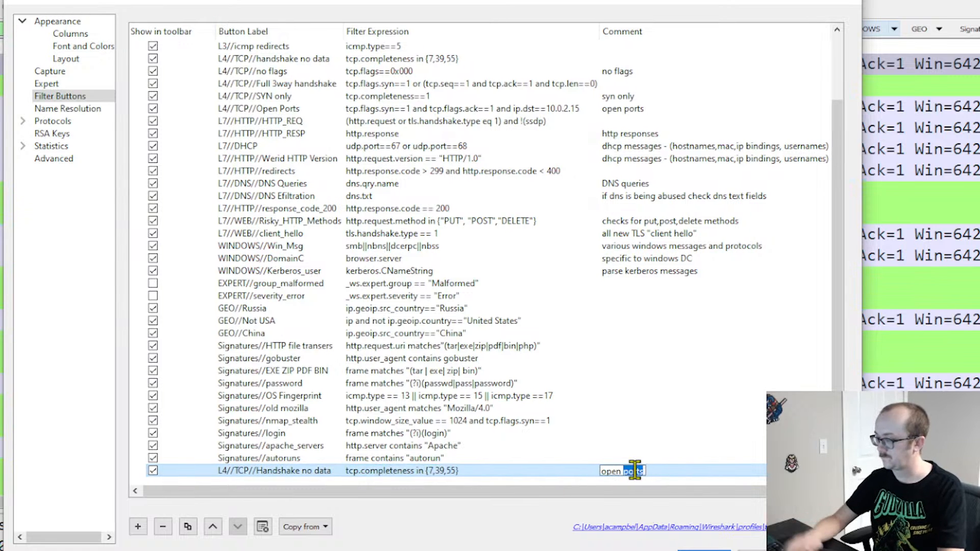
key("ctrl+a")
type("hand")
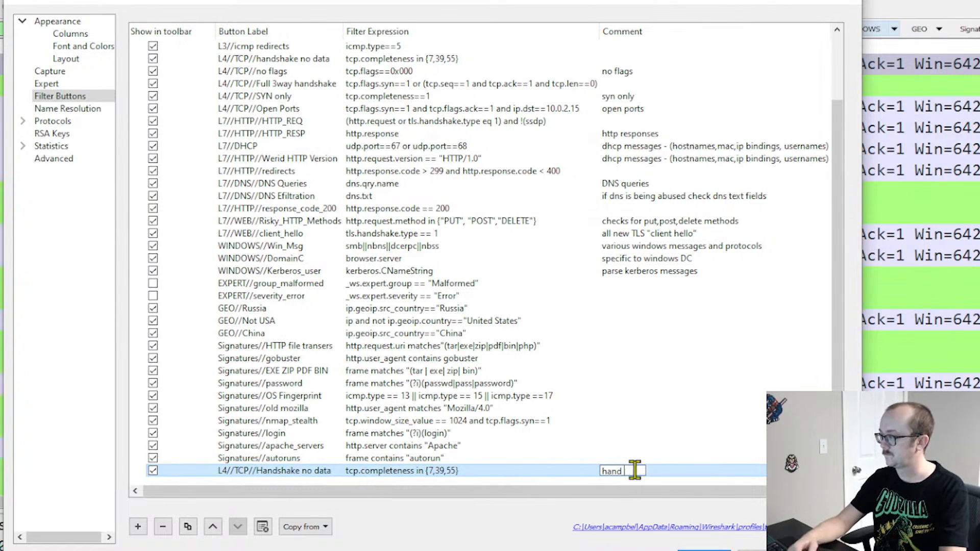
type("shake no data")
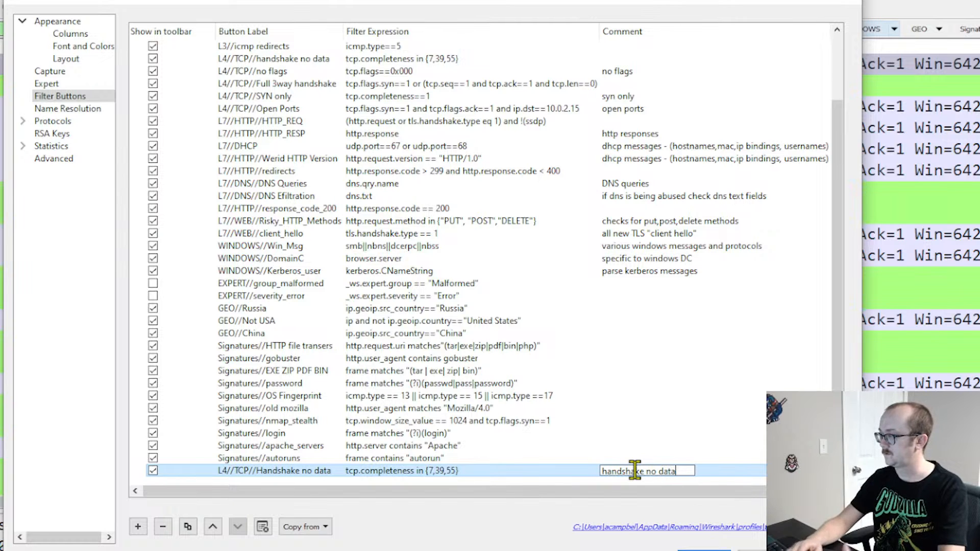
Step: Move the L4//TCP//Handshake no data button directly below L4//TCP//Open Ports and save the preferences
double_click(314, 471)
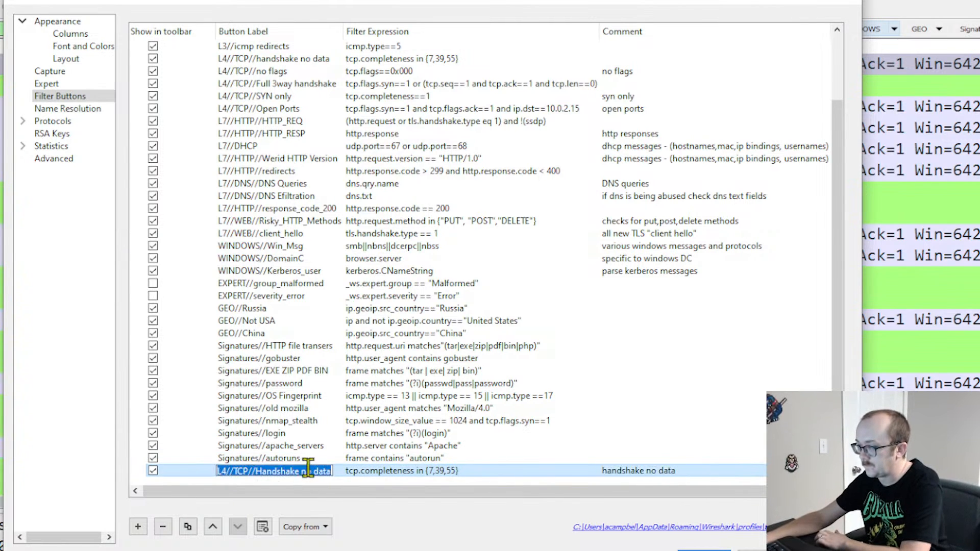
left_click(213, 527)
double_click(213, 527)
double_click(212, 526)
double_click(213, 527)
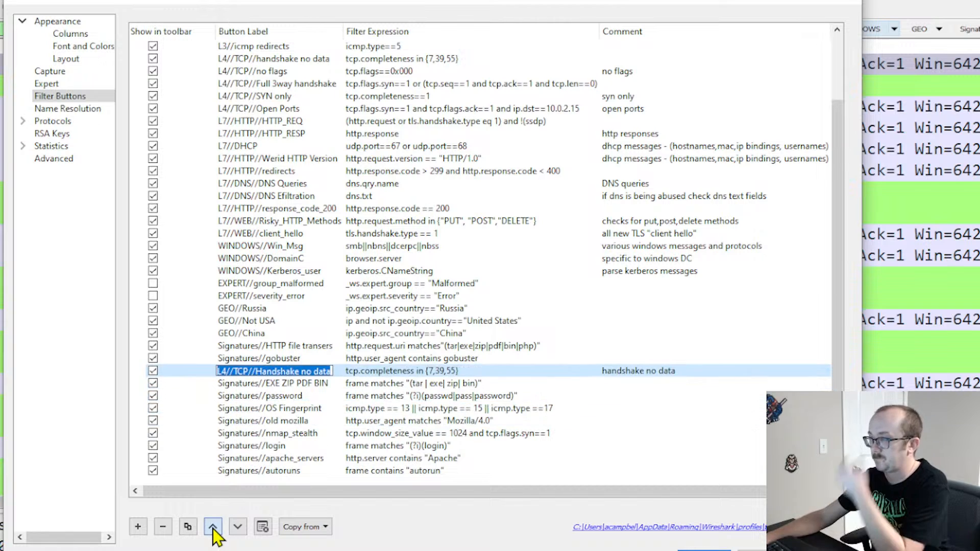
double_click(213, 527)
left_click(213, 527)
double_click(212, 526)
left_click(213, 527)
double_click(212, 526)
left_click(213, 527)
double_click(213, 527)
double_click(213, 527)
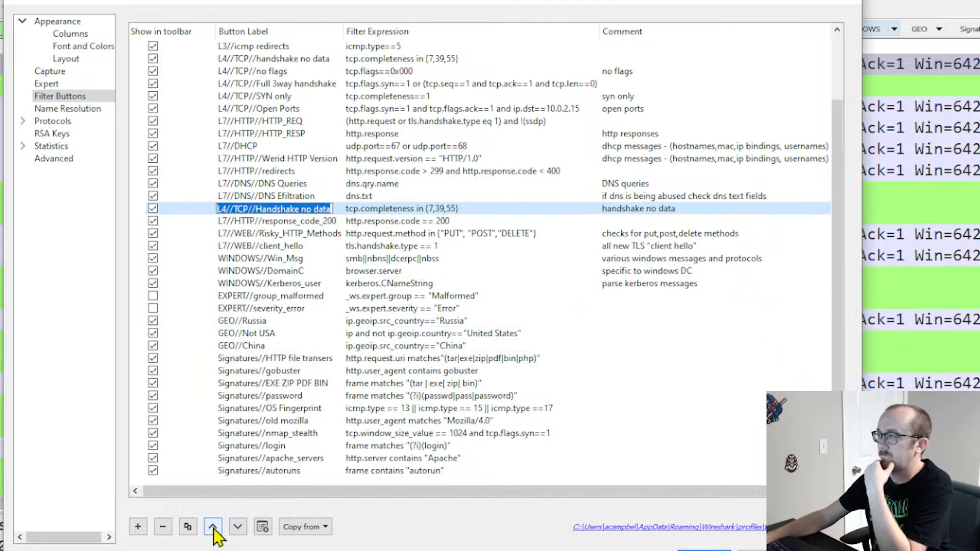
double_click(213, 527)
left_click(213, 527)
double_click(213, 527)
left_click(213, 527)
left_click(213, 526)
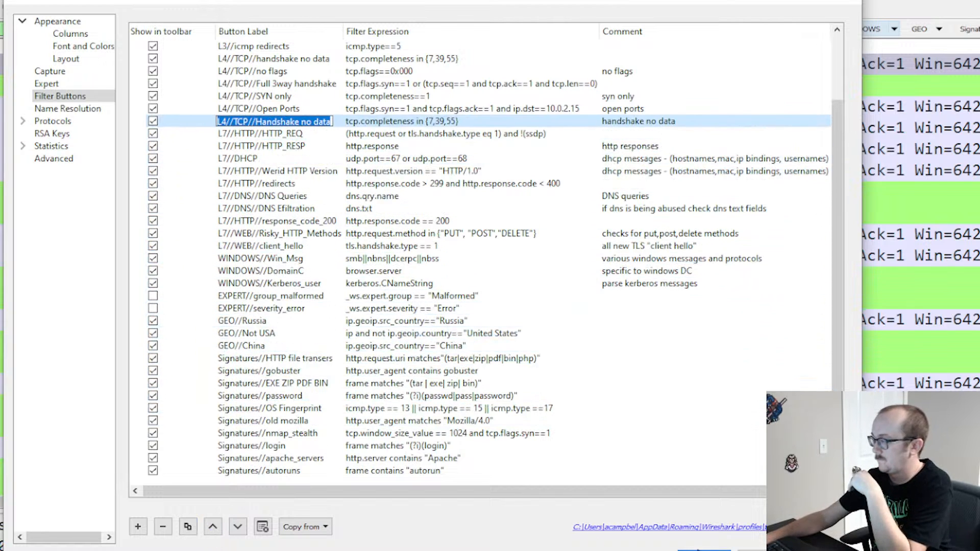
left_click(705, 550)
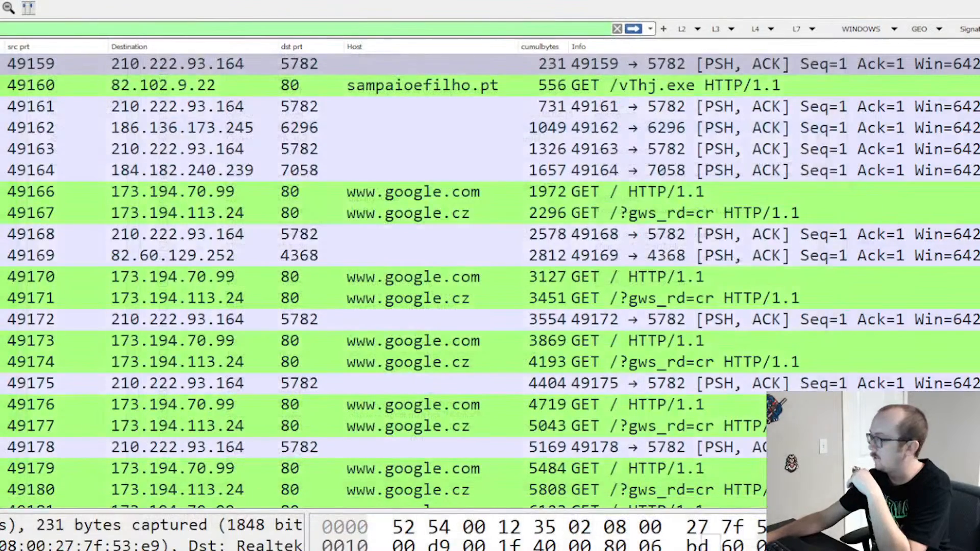
Step: Check the L4 TCP filter buttons for the new entry, and look through the packet list in the profile with the TCP-LEN column
left_click(772, 29)
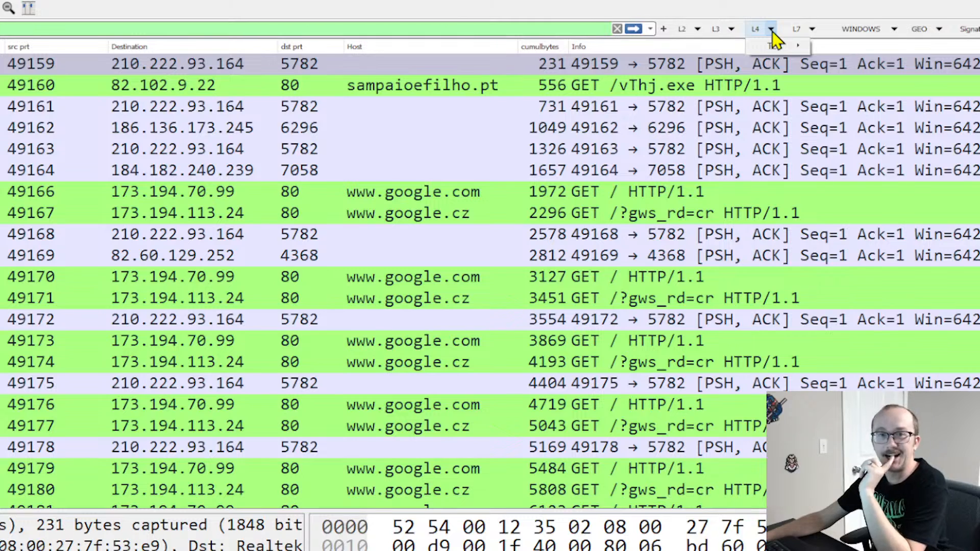
mouse_move(793, 48)
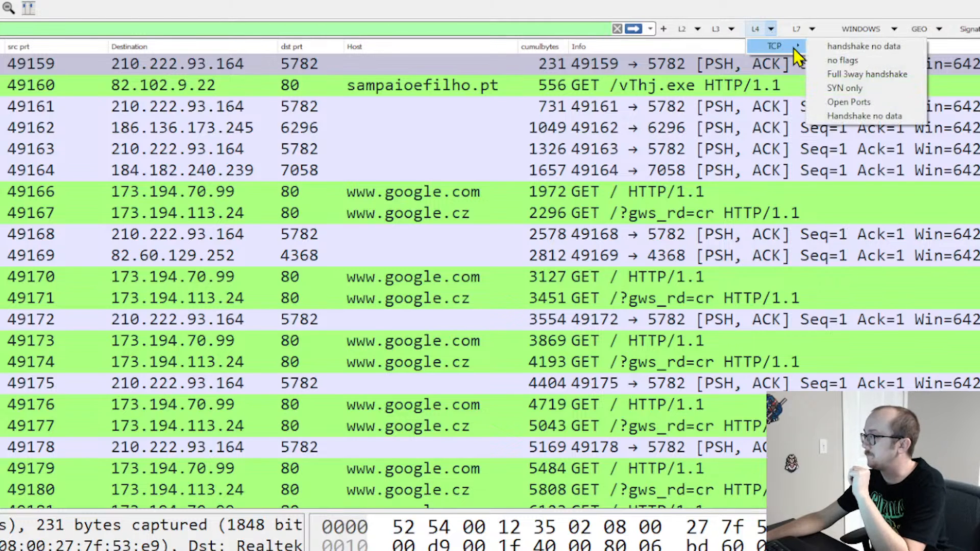
left_click(846, 102)
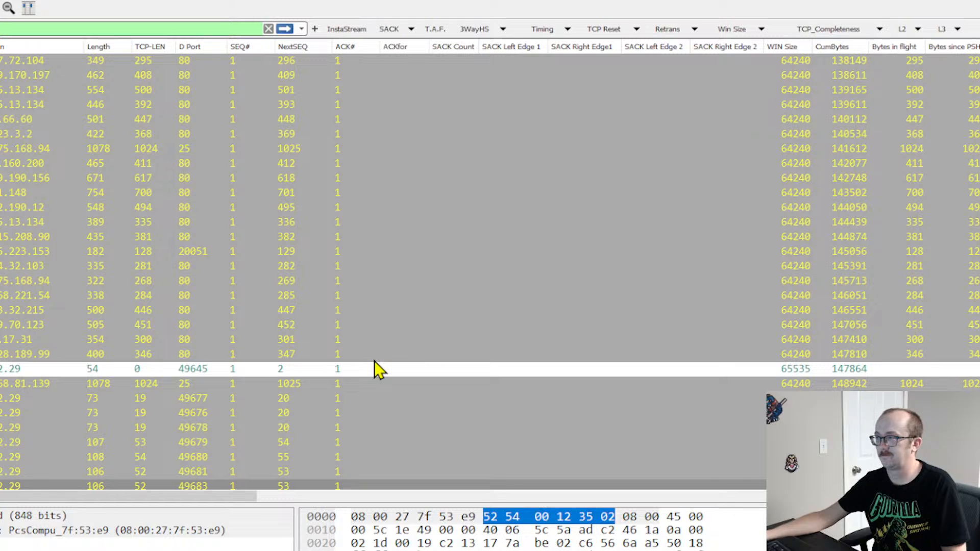
scroll(180, 254, "down", 4)
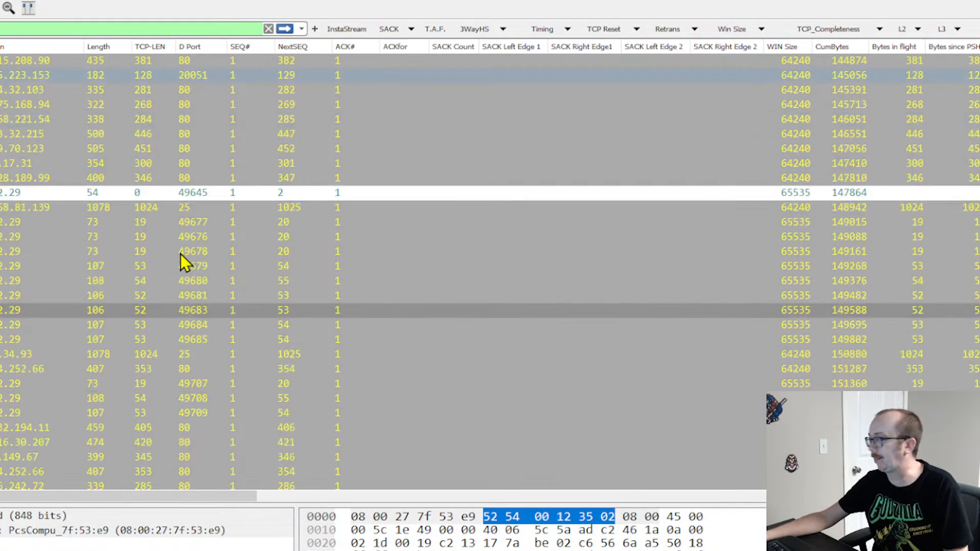
Step: Filter the packet list for Hewlett hardware addresses using the saved HP OUI filter from the layer 2 group
scroll(180, 253, "up", 6)
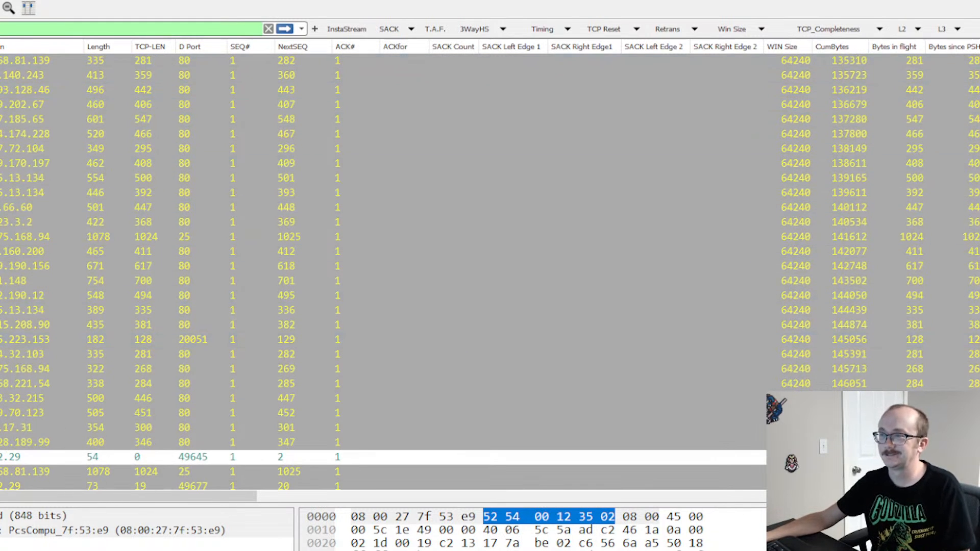
scroll(179, 207, "down", 3)
scroll(180, 207, "up", 3)
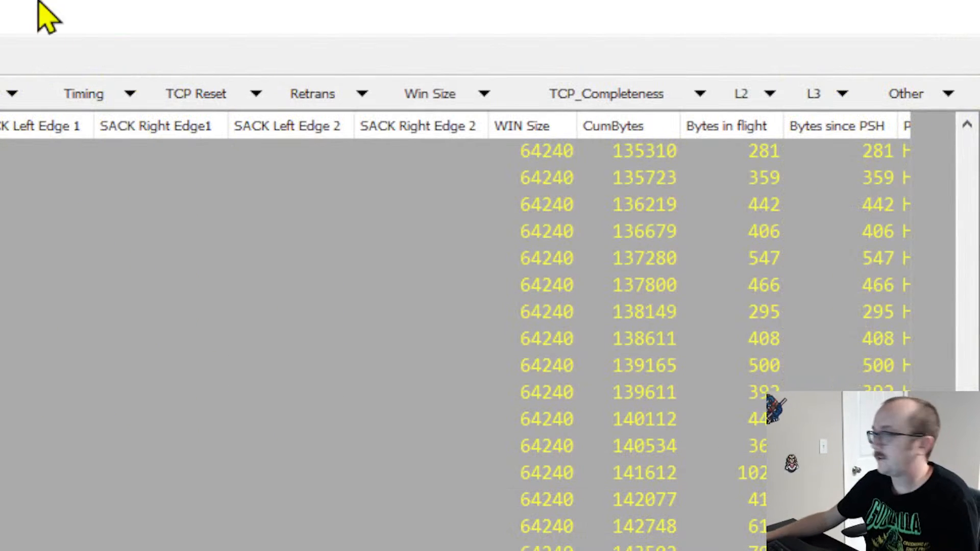
left_click(772, 98)
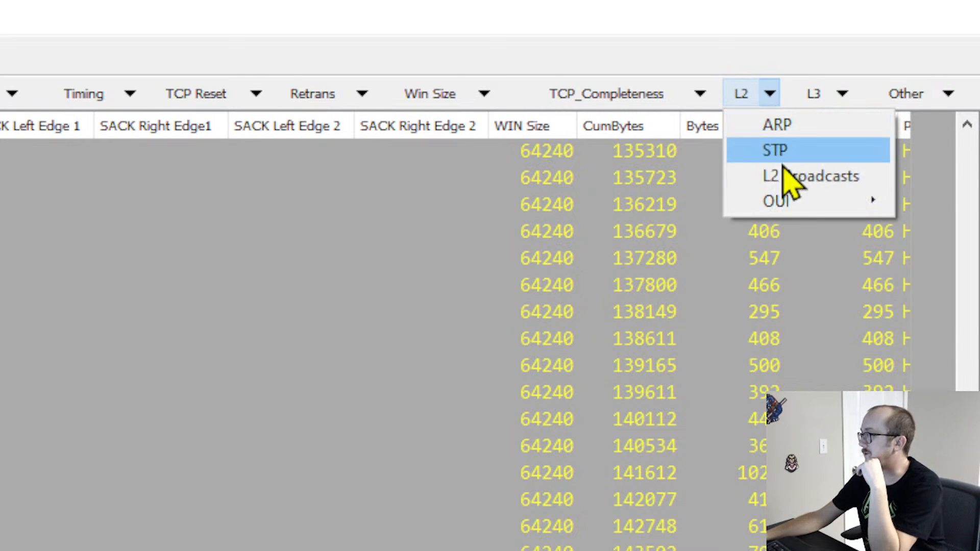
mouse_move(792, 200)
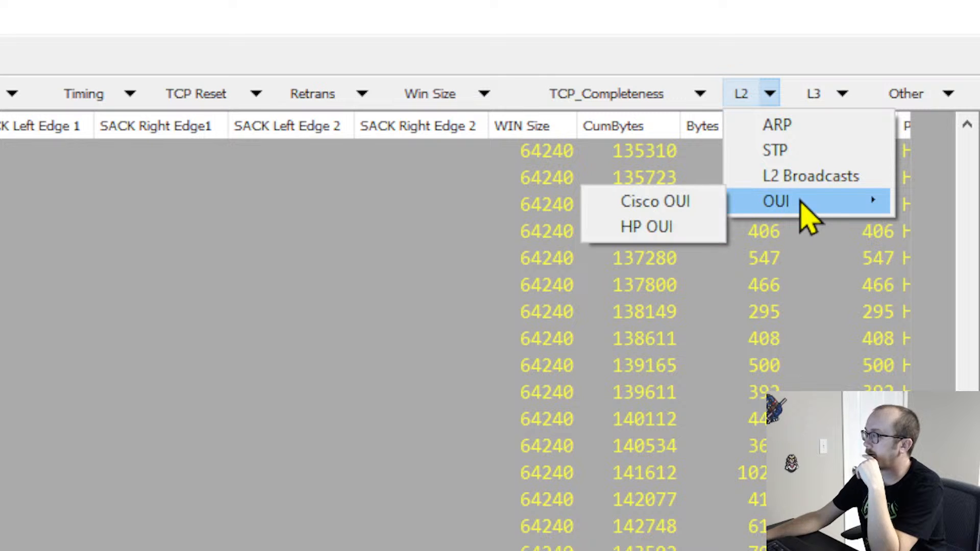
left_click(657, 227)
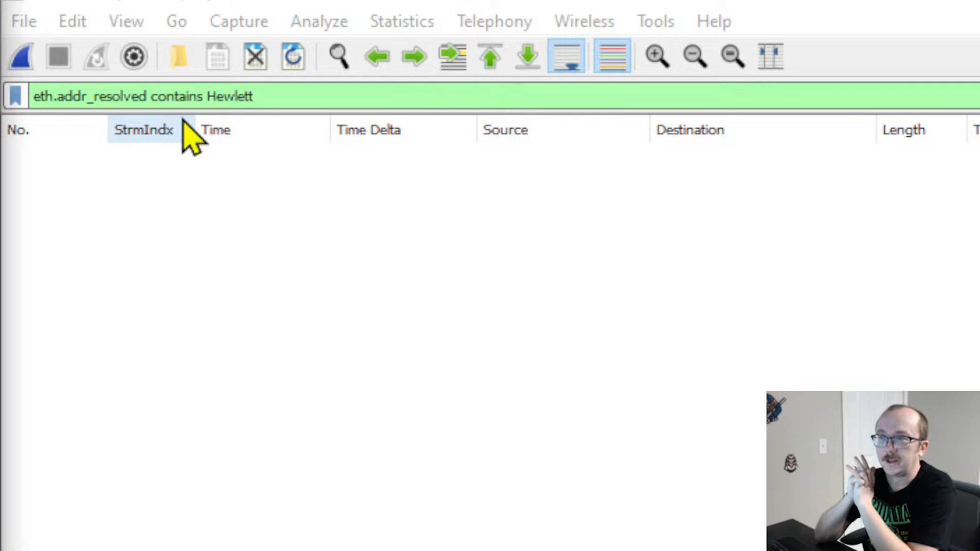
Step: Clear the display filter so that it no longer restricts the packet list
double_click(241, 97)
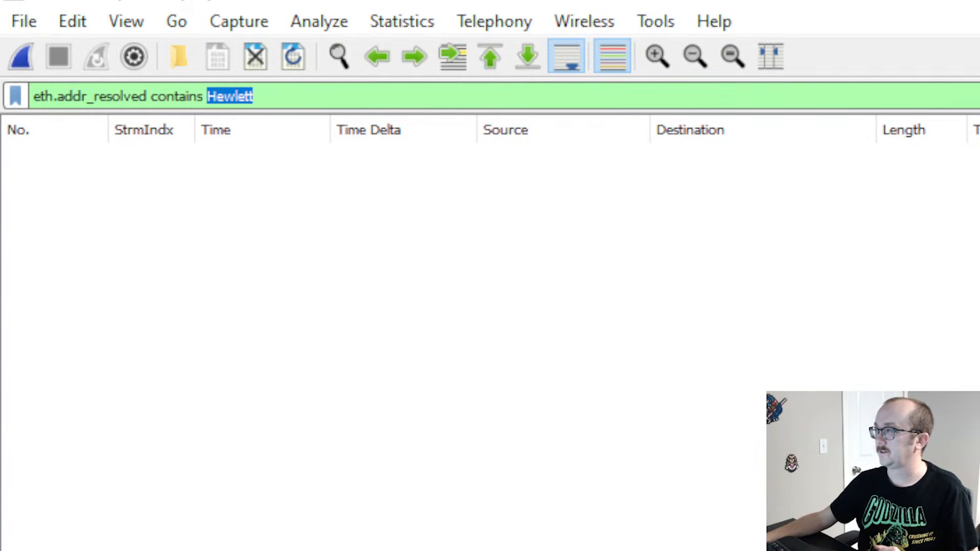
key("ctrl+a")
key("BackSpace")
key("Return")
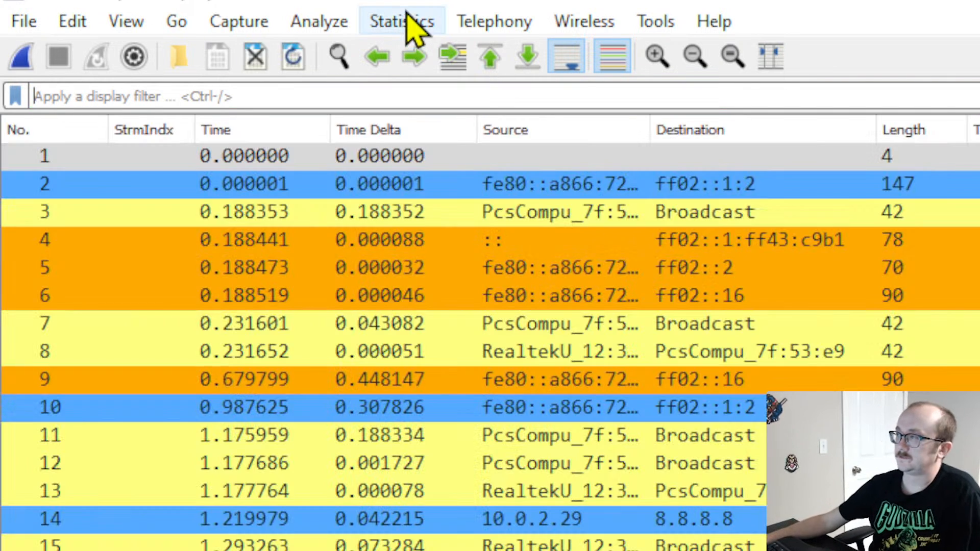
Step: Open the endpoint statistics and compare the Ethernet addresses with name resolution switched on and off
left_click(406, 23)
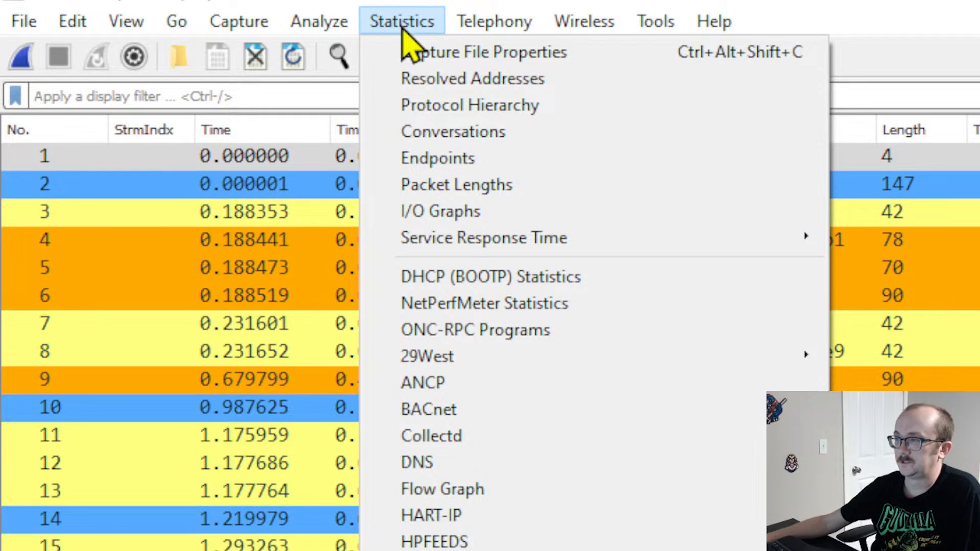
left_click(472, 159)
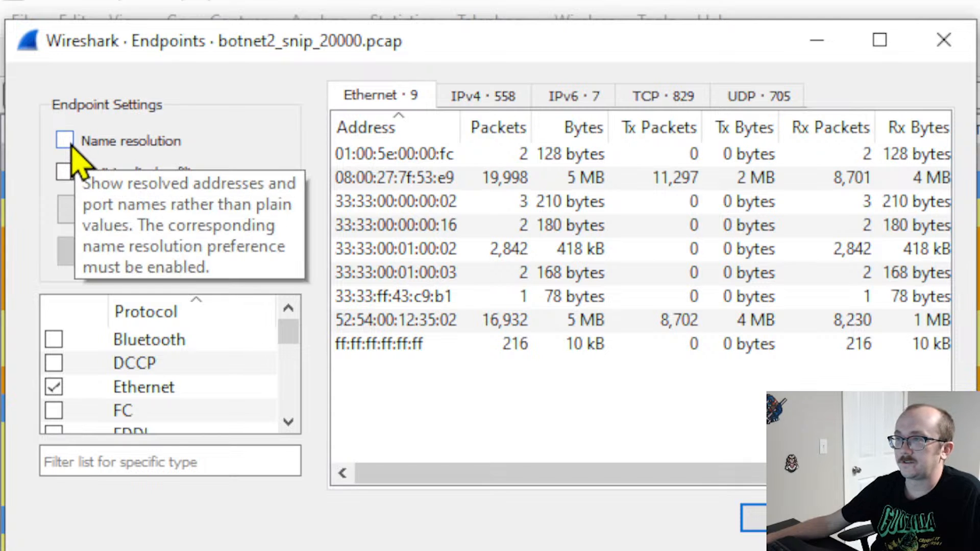
left_click(64, 142)
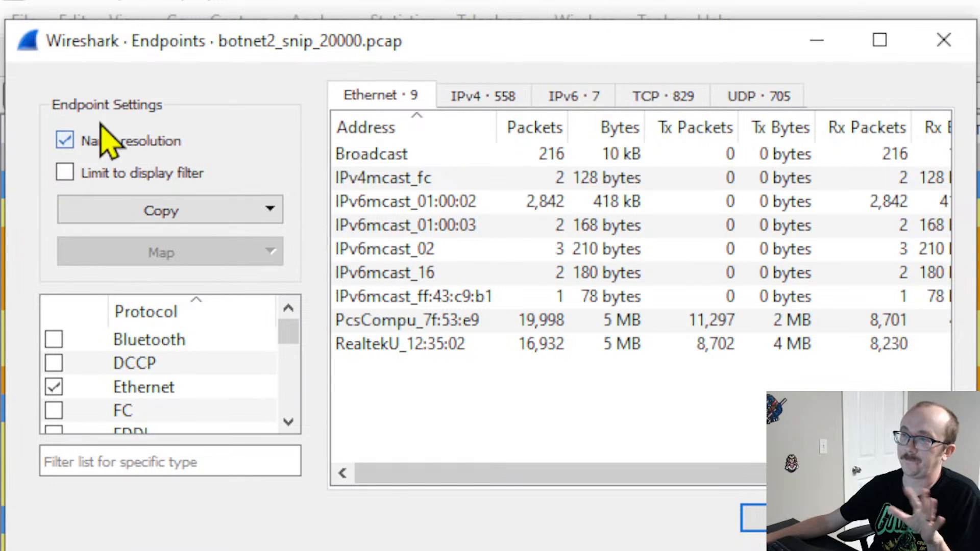
left_click(81, 141)
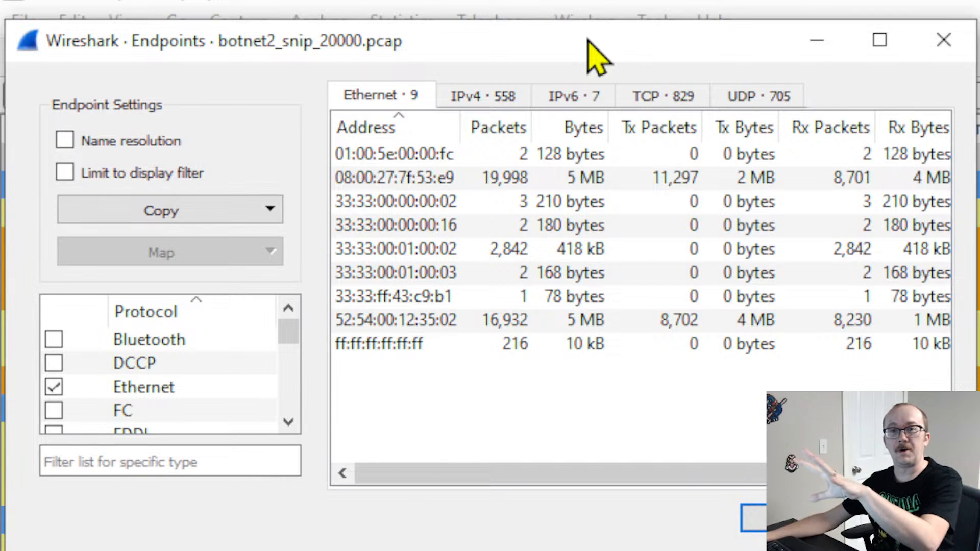
Step: Examine the Ethernet and IPv4 endpoints, including 8.8.4.4, and close the endpoint statistics
left_click(400, 178)
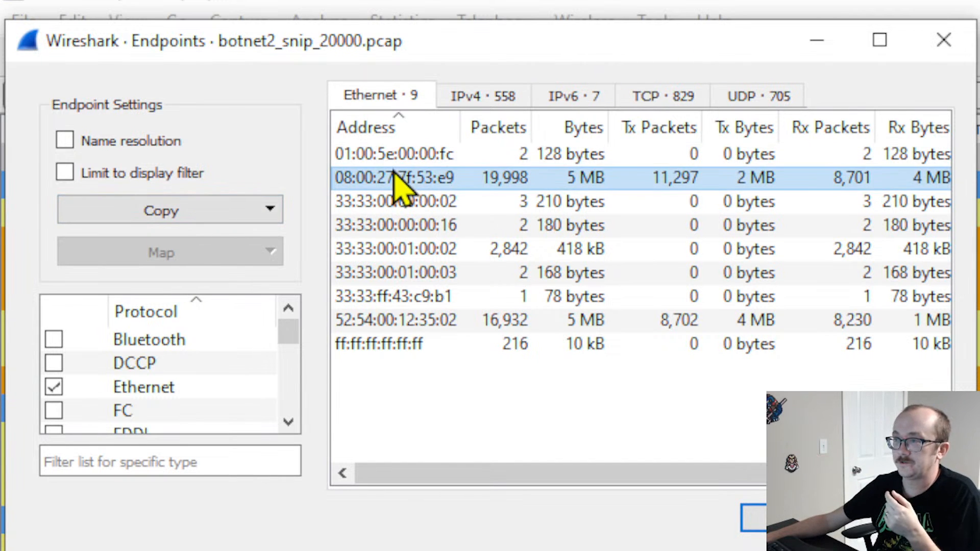
left_click(477, 97)
left_click(387, 368)
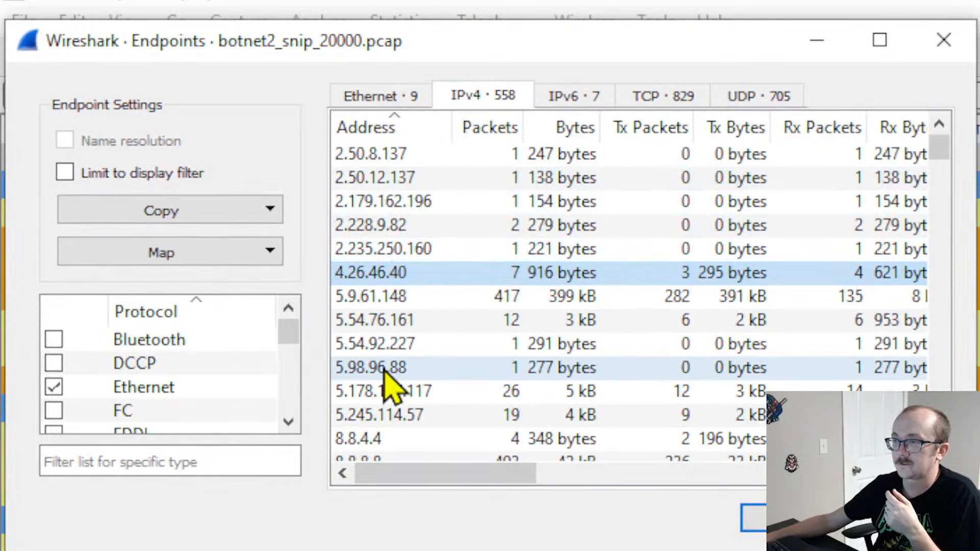
left_click(388, 437)
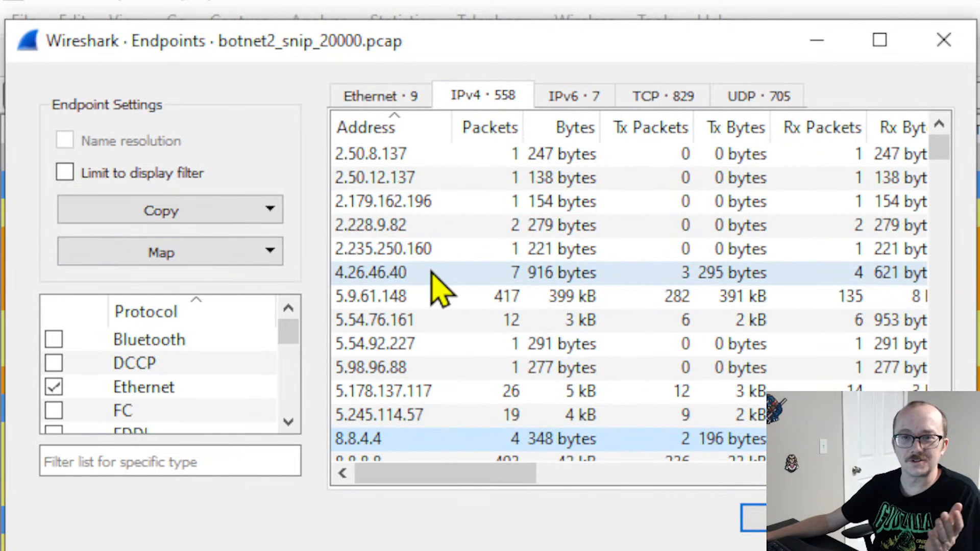
left_click(946, 40)
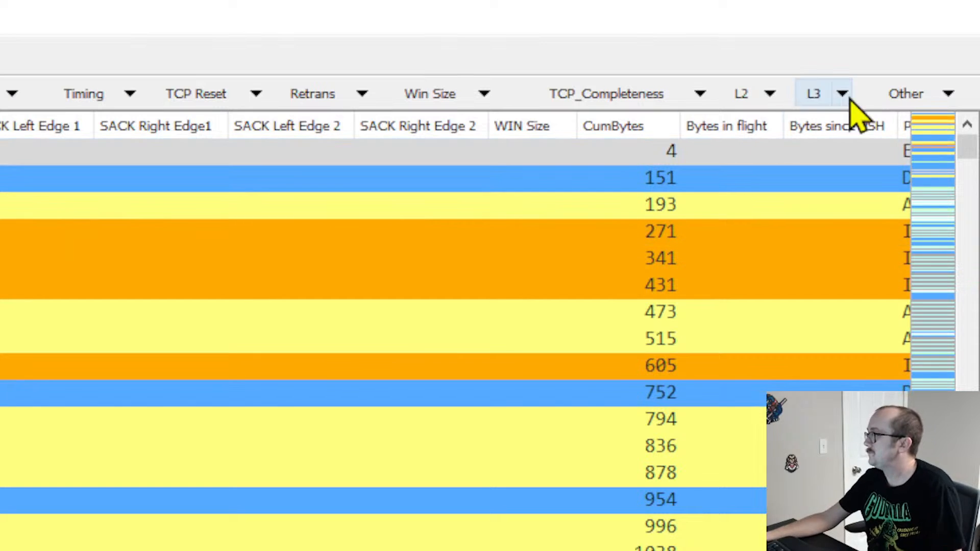
Step: Filter the packet list with the saved TTL < 8 filter from the layer 3 group
left_click(823, 97)
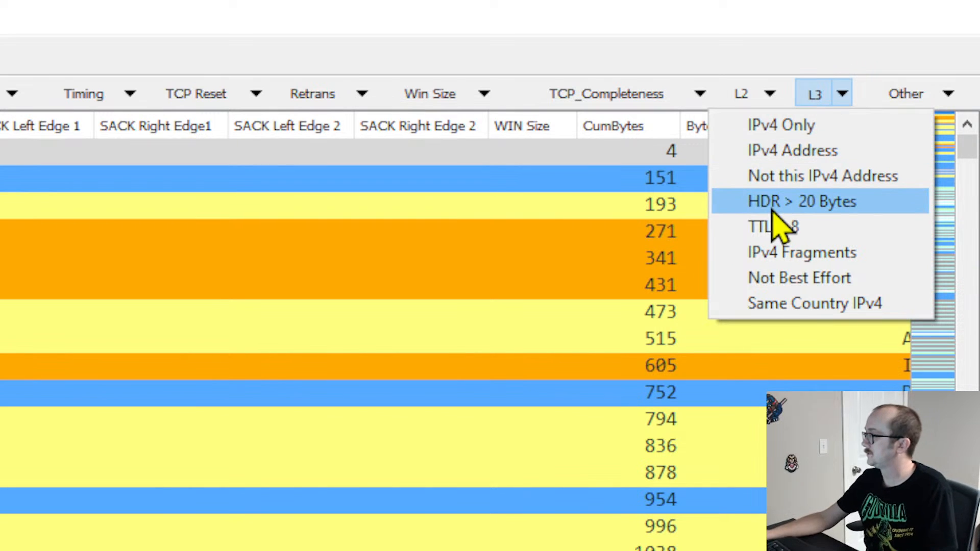
left_click(805, 137)
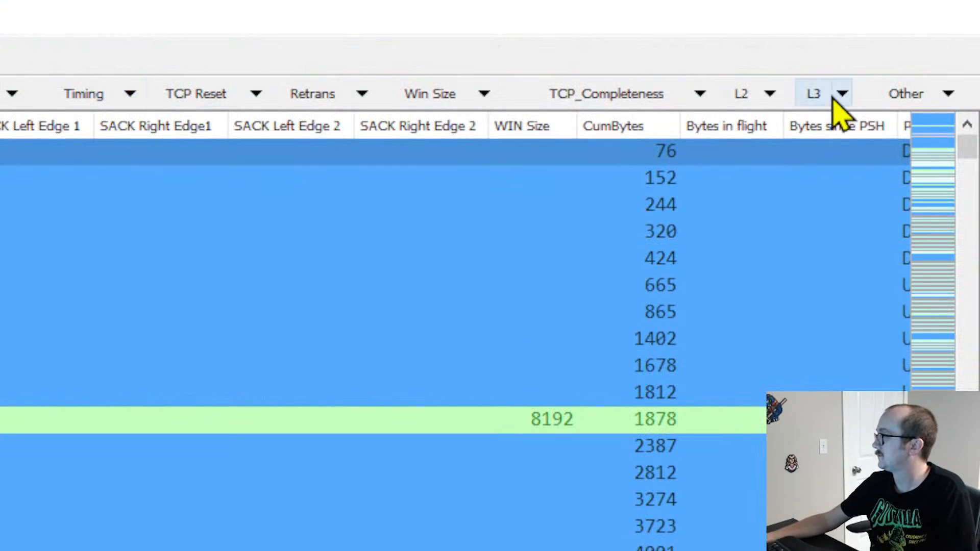
left_click(963, 47)
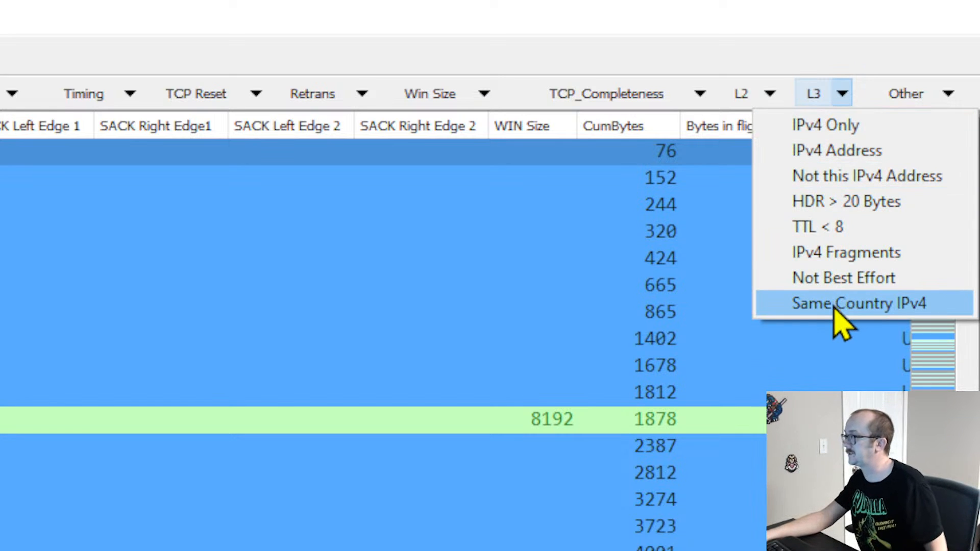
left_click(829, 228)
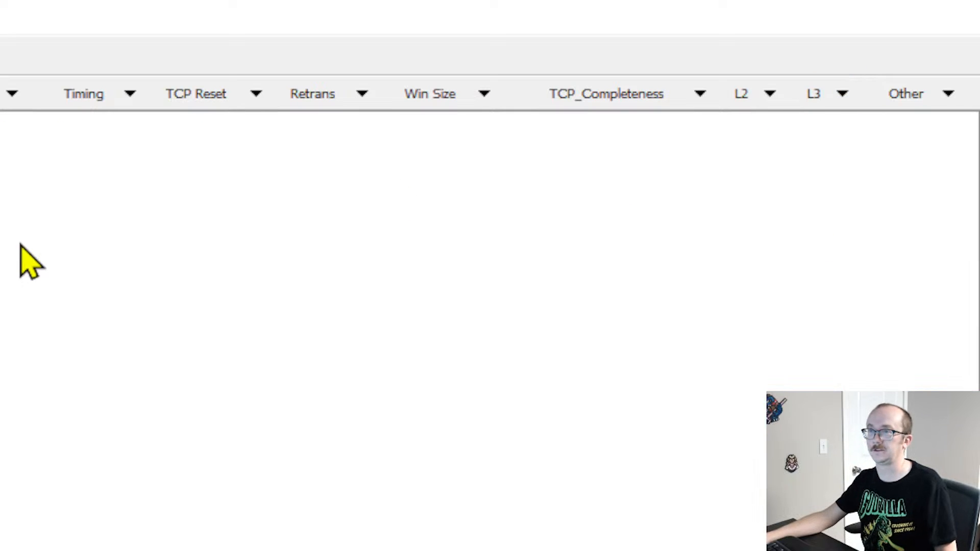
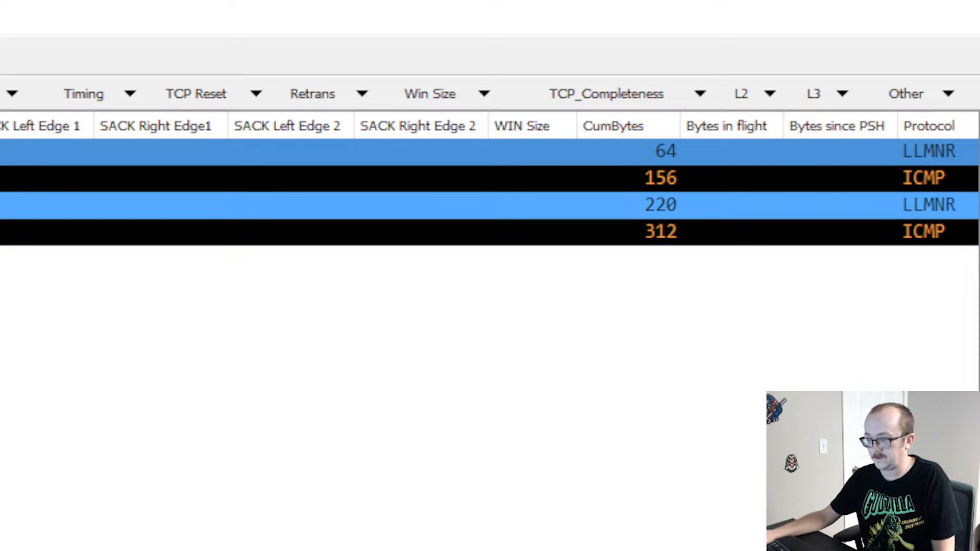
Step: Switch to Sublime Text and add the note "is this a good filter?" with "ip.ttl < 8" on the line below
key("alt+Tab")
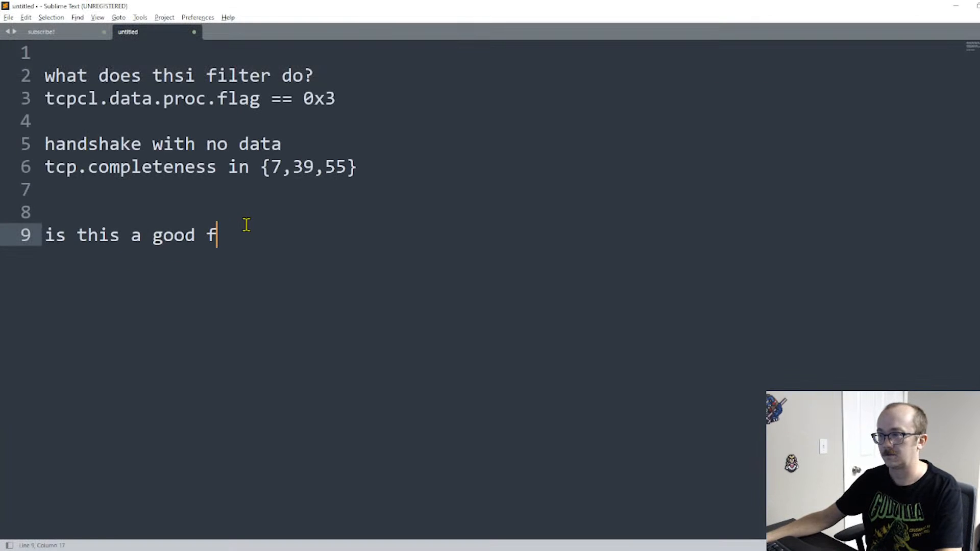
type("ilter?")
key("Return")
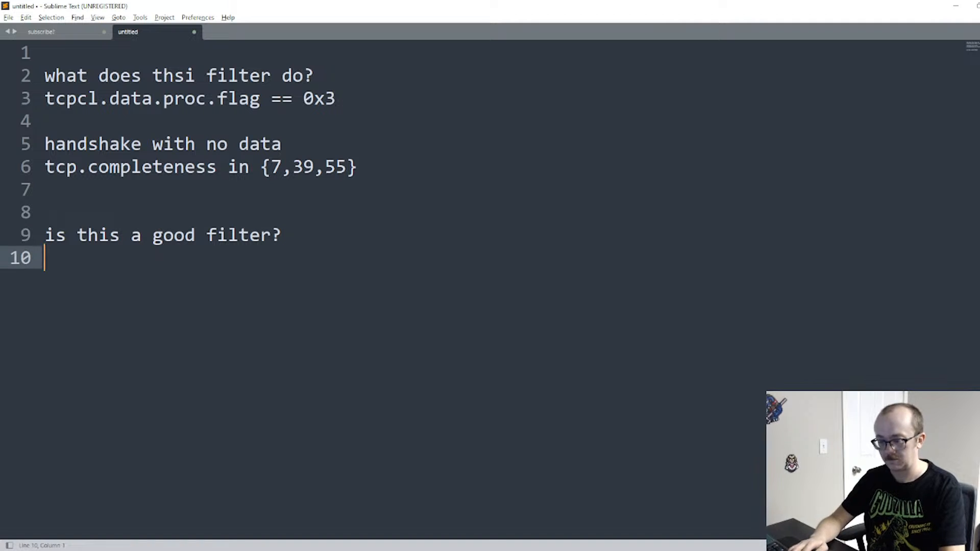
type("ip.ttl < 8")
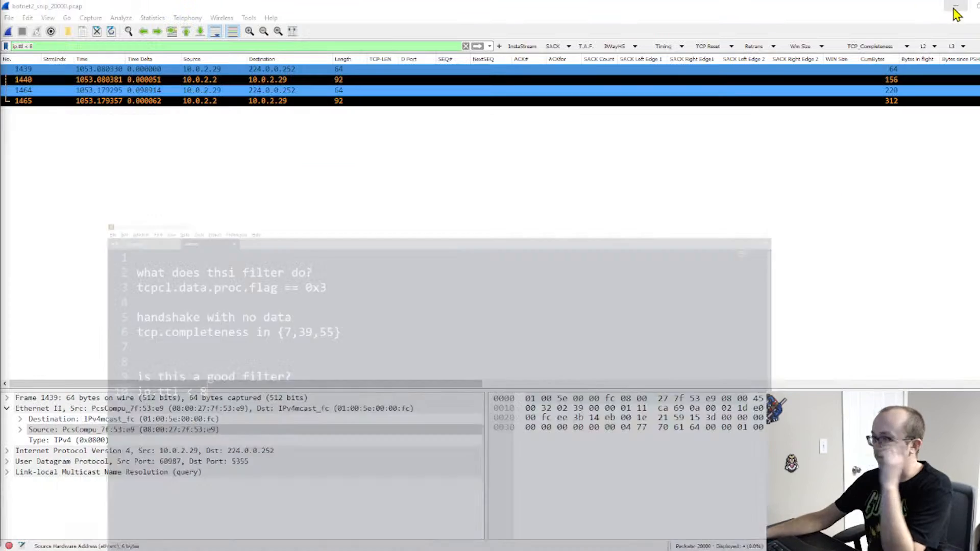
Step: Minimize the notes to return to Wireshark and look at the saved filters in the Other group
left_click(956, 6)
left_click(977, 46)
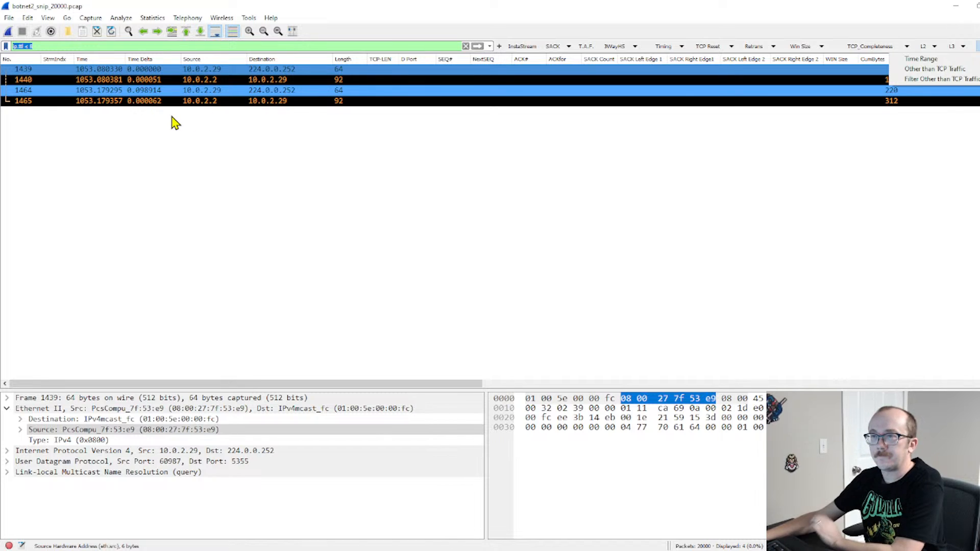
left_click(75, 127)
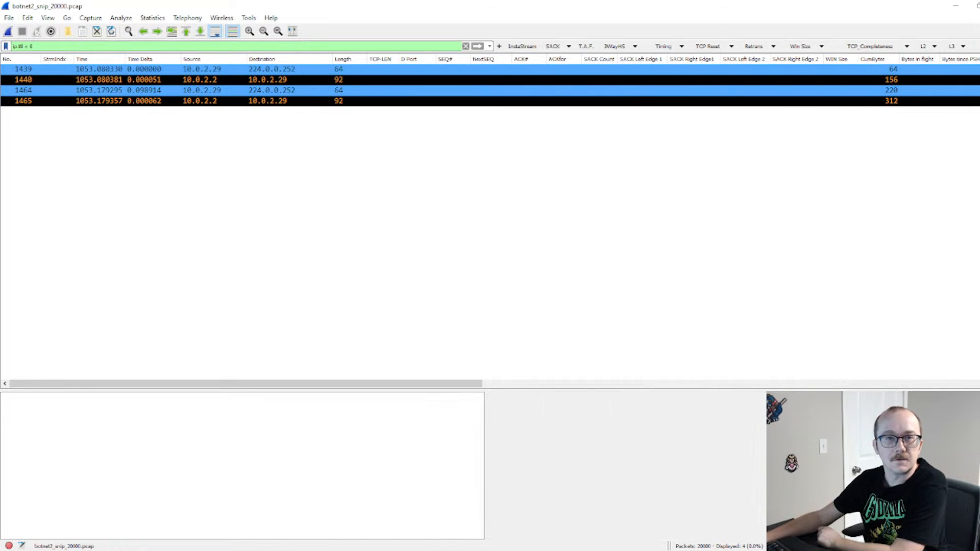
Step: Examine the coloring rules of the TCP SACK Analysis profile, including TCP Push and TTL low or unexpected, and close them
left_click(48, 17)
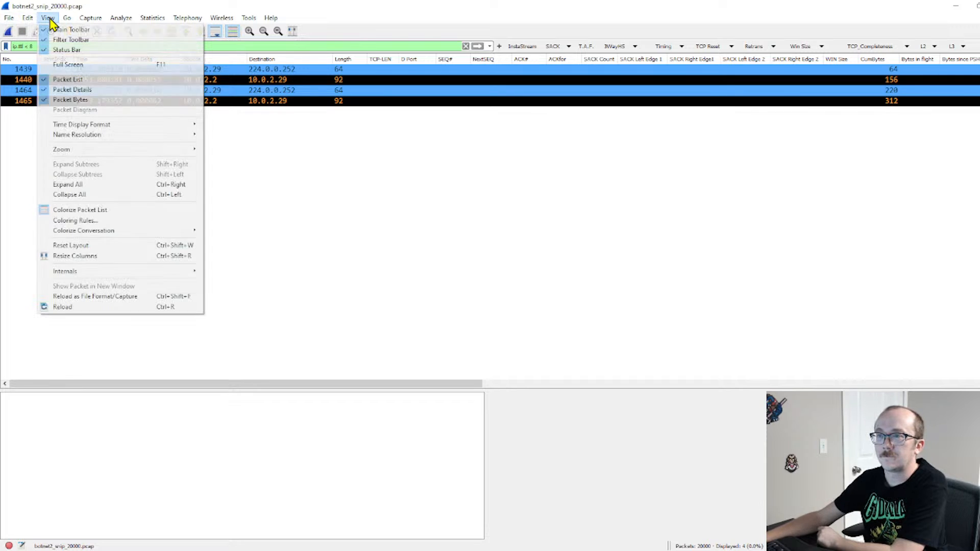
left_click(77, 220)
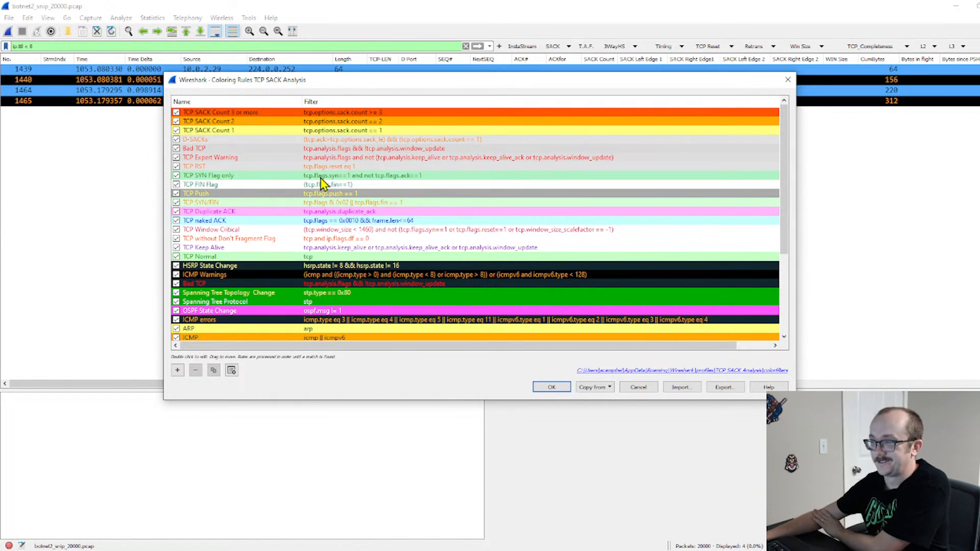
left_click(321, 194)
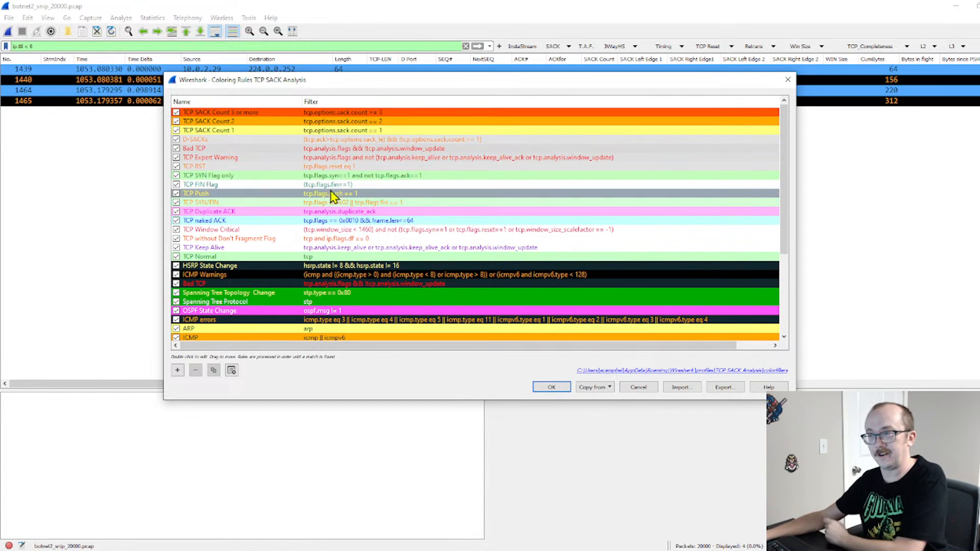
scroll(377, 176, "down", 4)
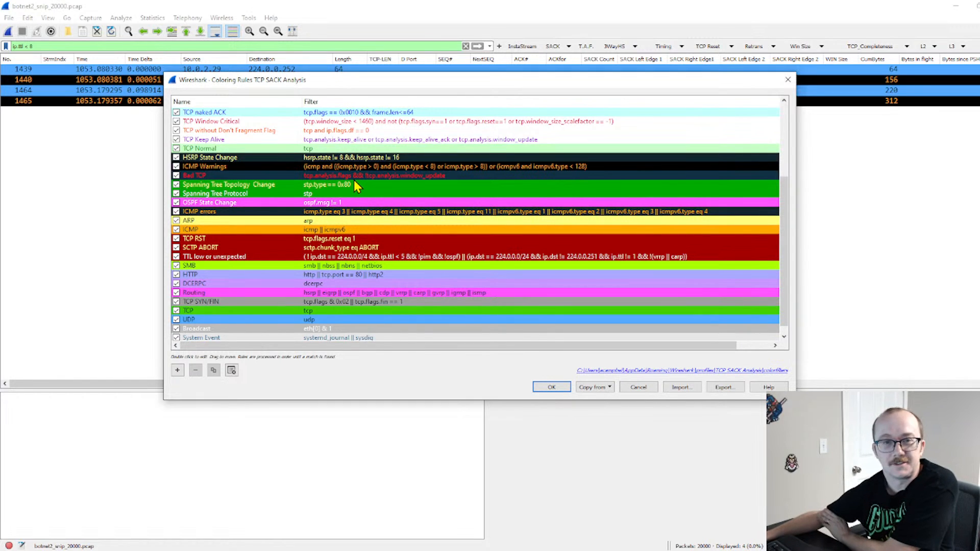
scroll(321, 185, "down", 1)
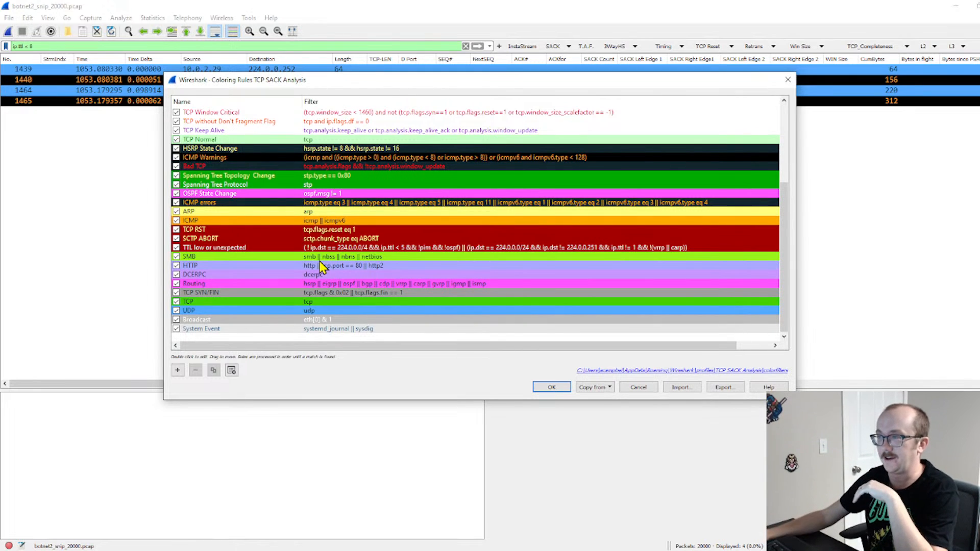
scroll(326, 202, "up", 1)
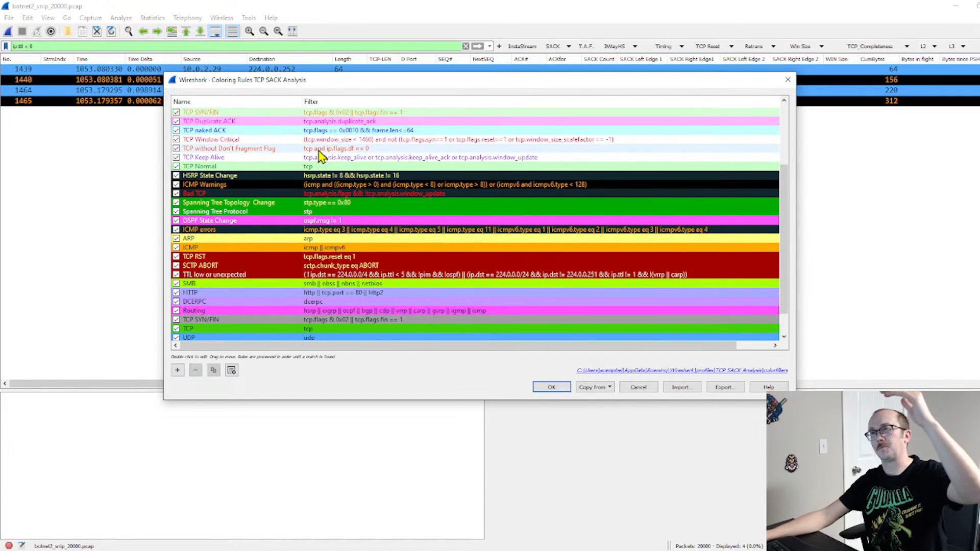
scroll(304, 174, "up", 3)
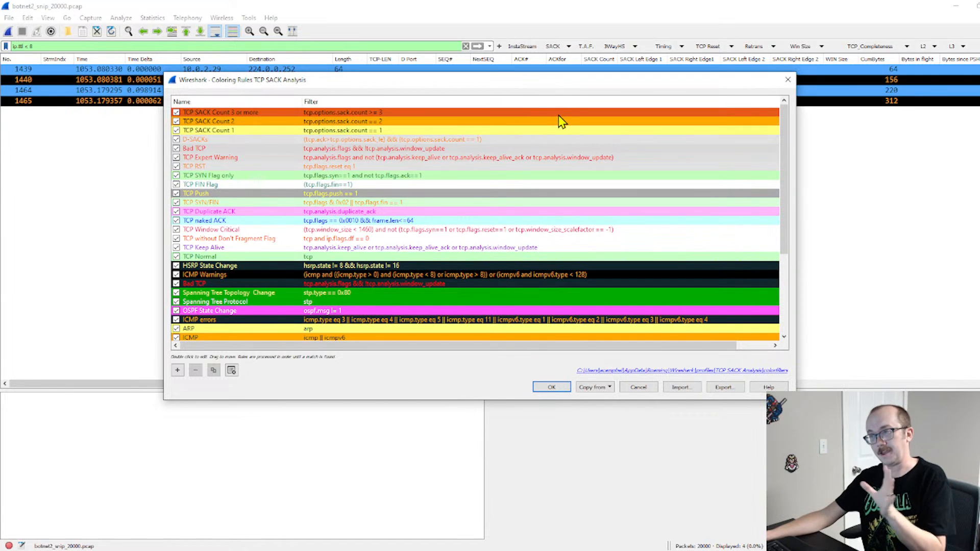
left_click(789, 80)
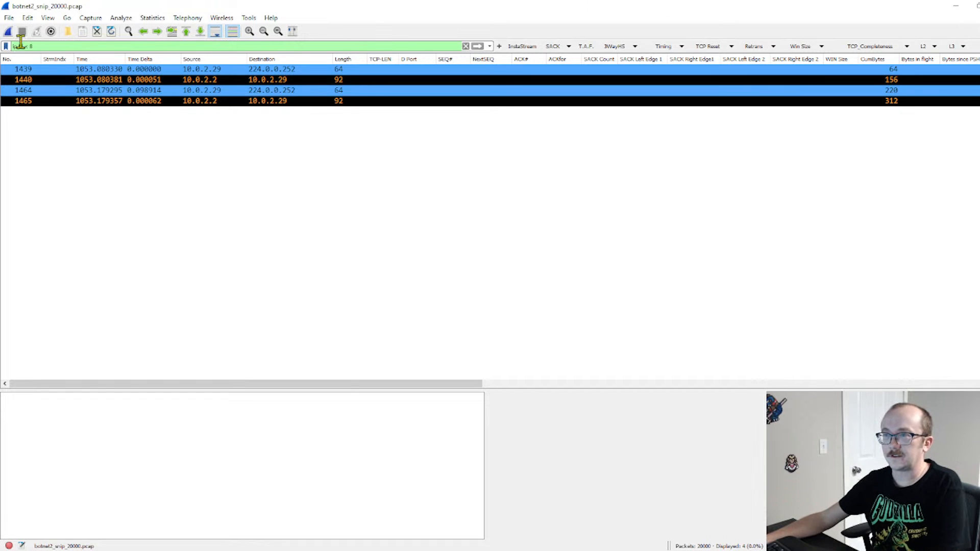
Step: Review the bookmarked display filters without applying one
left_click(5, 46)
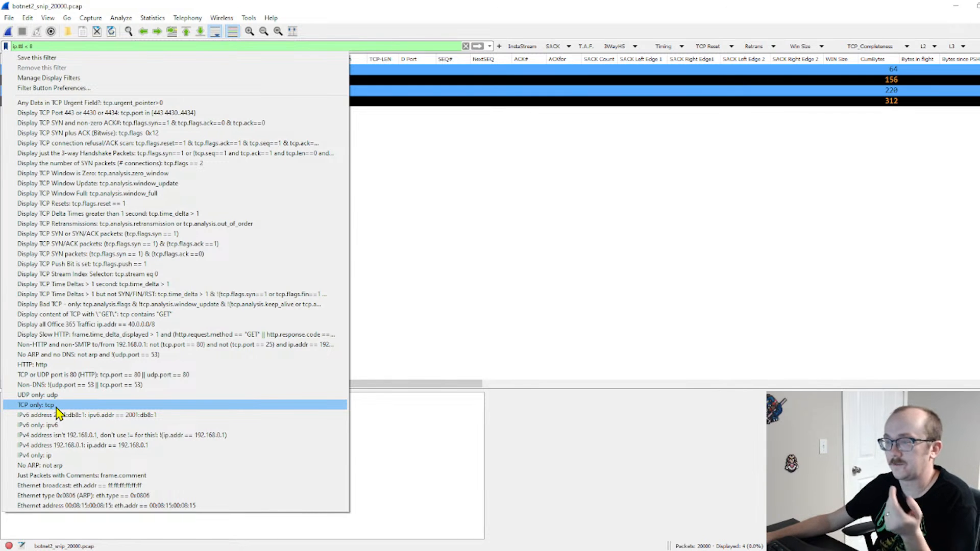
left_click(411, 255)
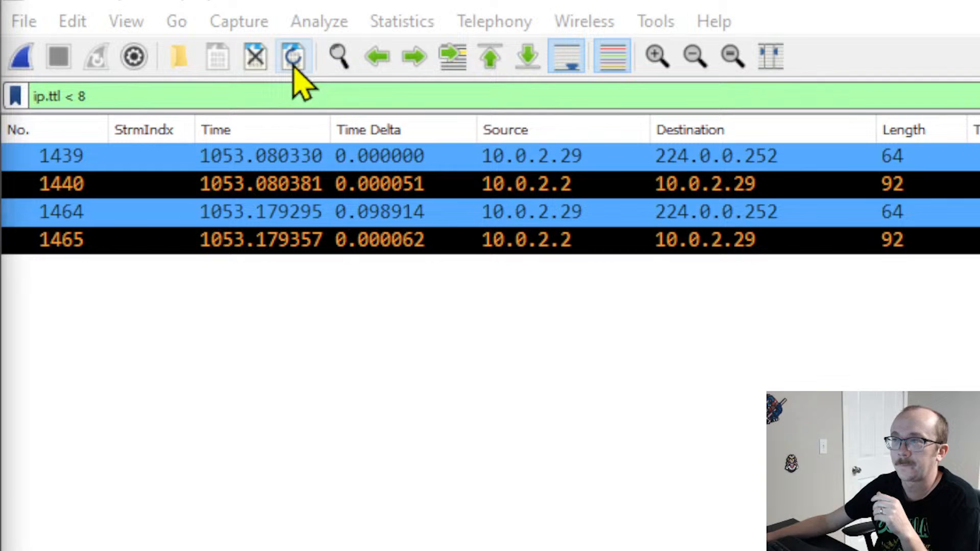
Step: Filter the packet list with the display filter tcp, look over the TCP packets, and clear the filter
triple_click(115, 98)
type("tcp")
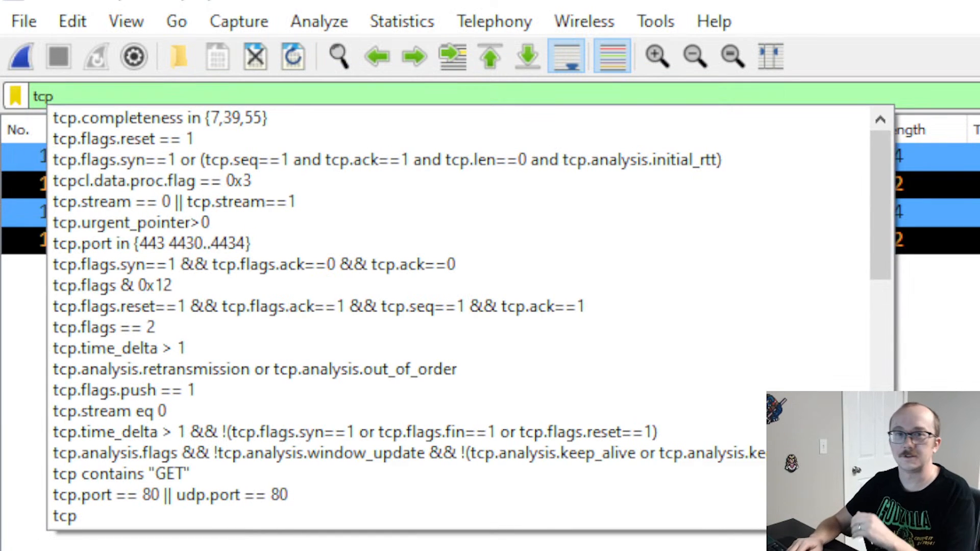
key("Return")
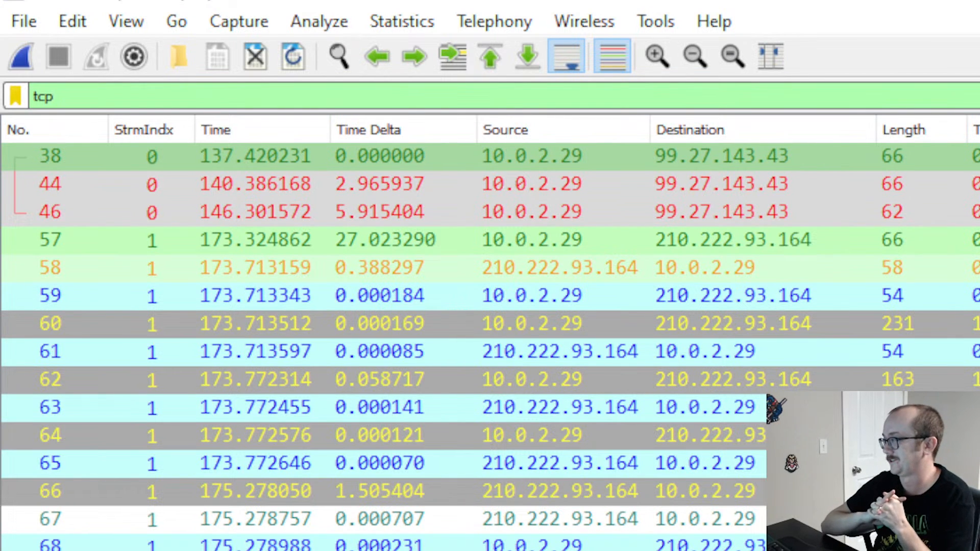
left_click(978, 96)
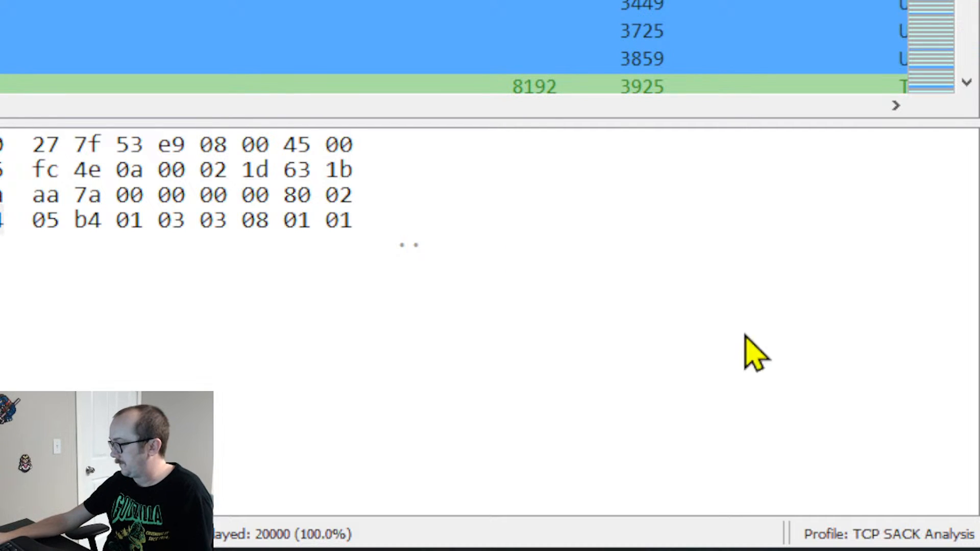
Step: Open the configuration profile manager and review the personal and global profiles
right_click(874, 537)
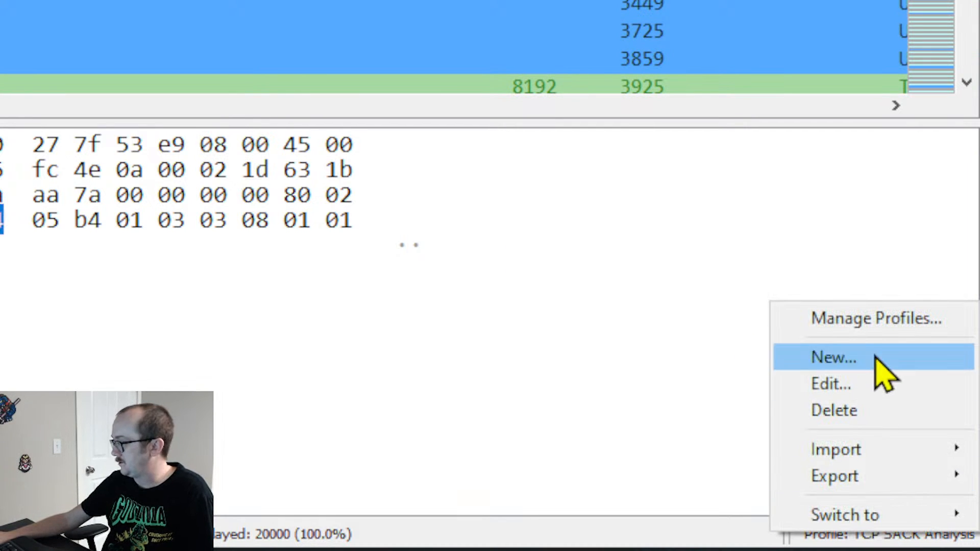
left_click(872, 319)
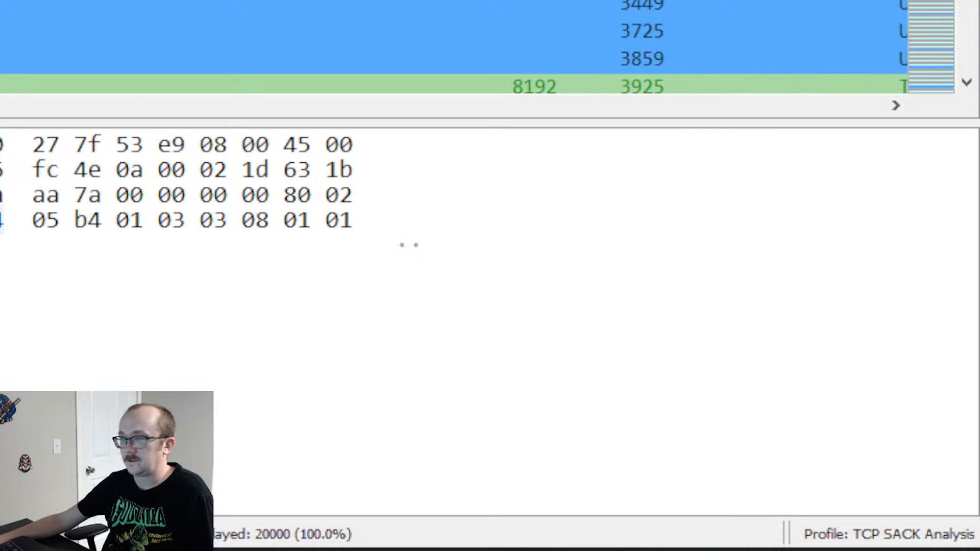
left_click_drag(0, 0, 576, 101)
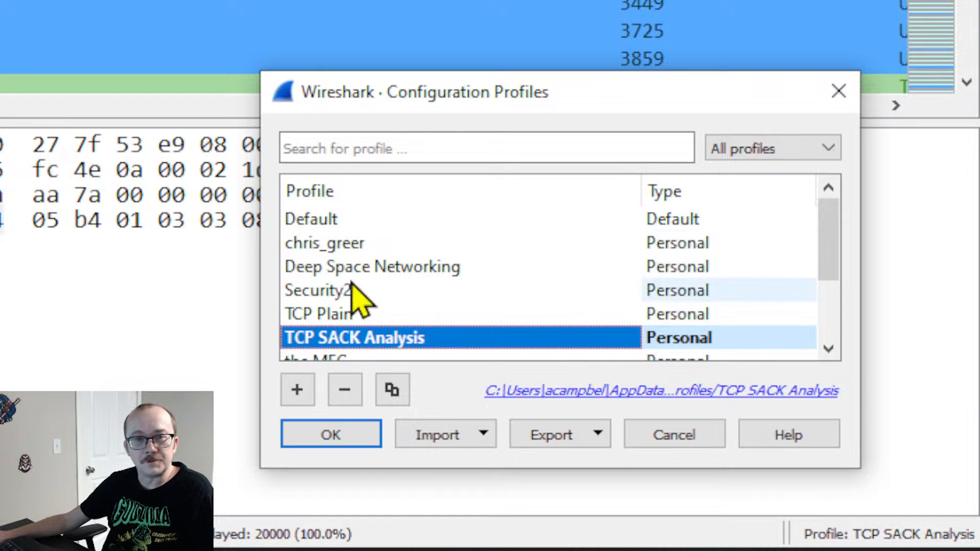
scroll(352, 285, "down", 2)
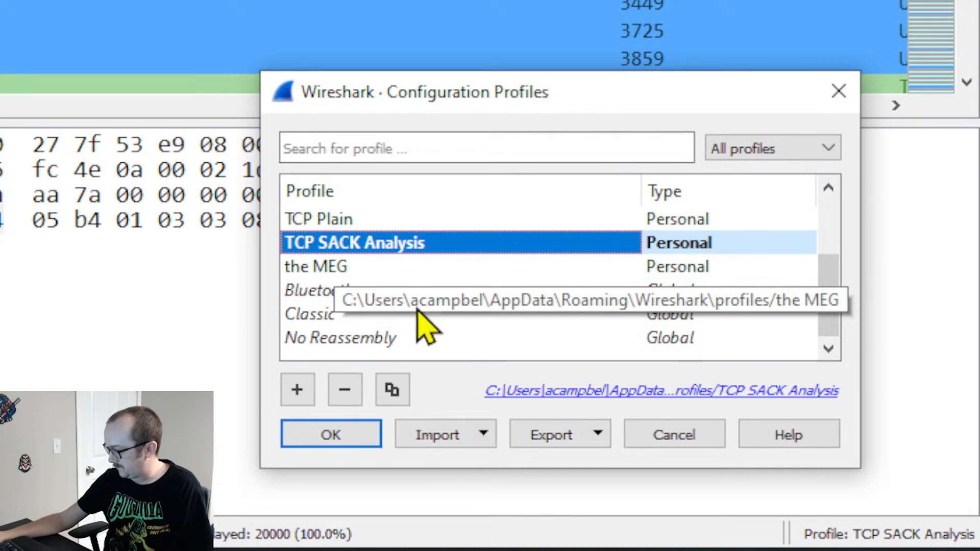
scroll(378, 301, "up", 2)
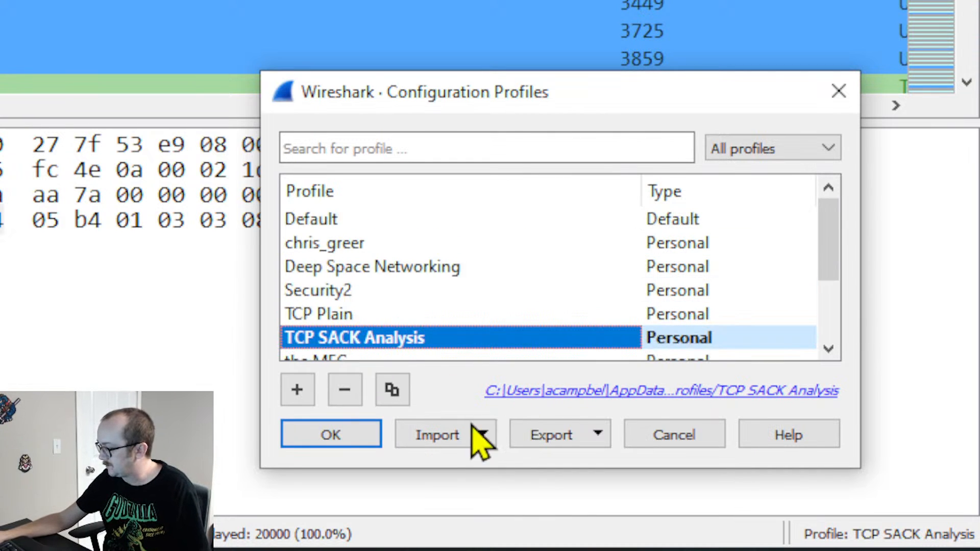
Step: Import Better Default with Packet Diagram.zip from the wireshark_security_profiles folder and activate the Better Default + Packet Diagram profile
left_click(456, 433)
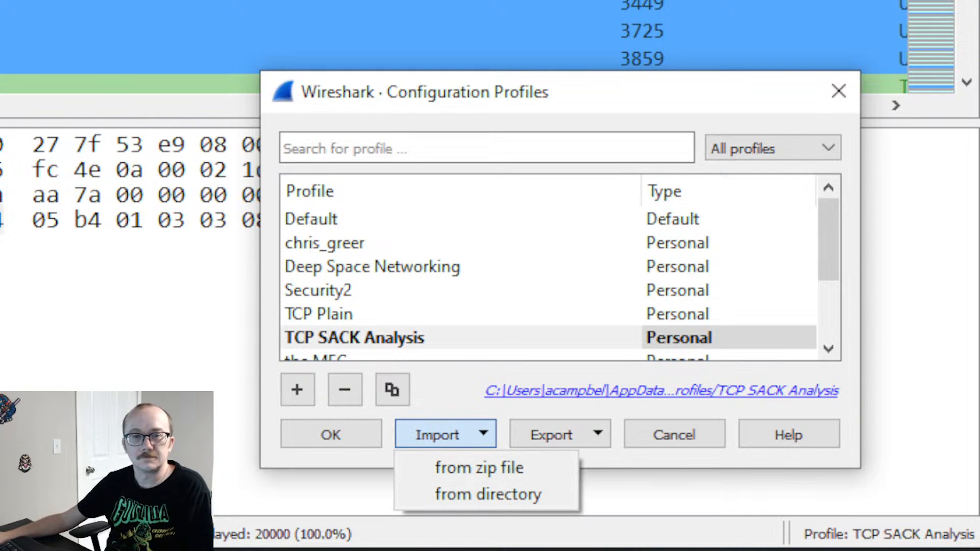
left_click(486, 469)
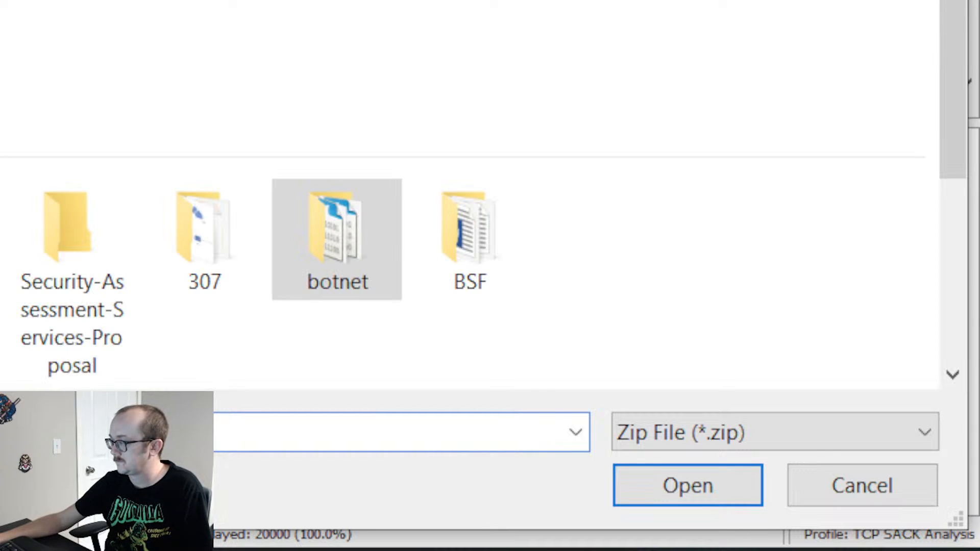
key("Escape")
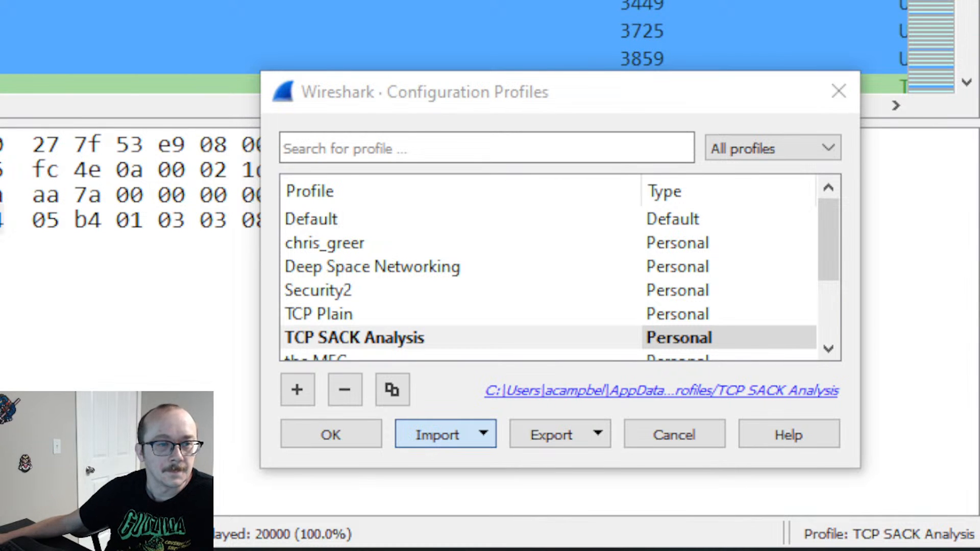
left_click_drag(0, 0, 16, 0)
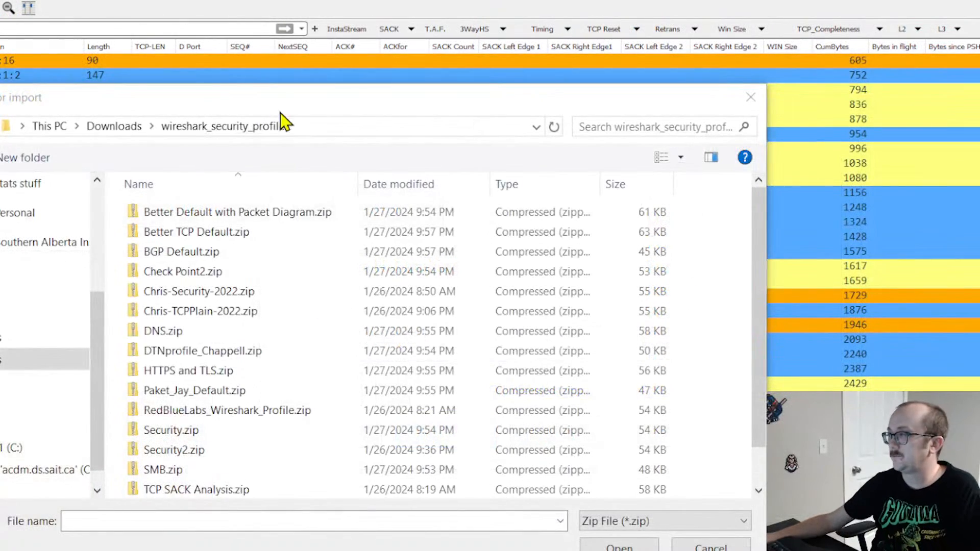
left_click_drag(280, 113, 406, 51)
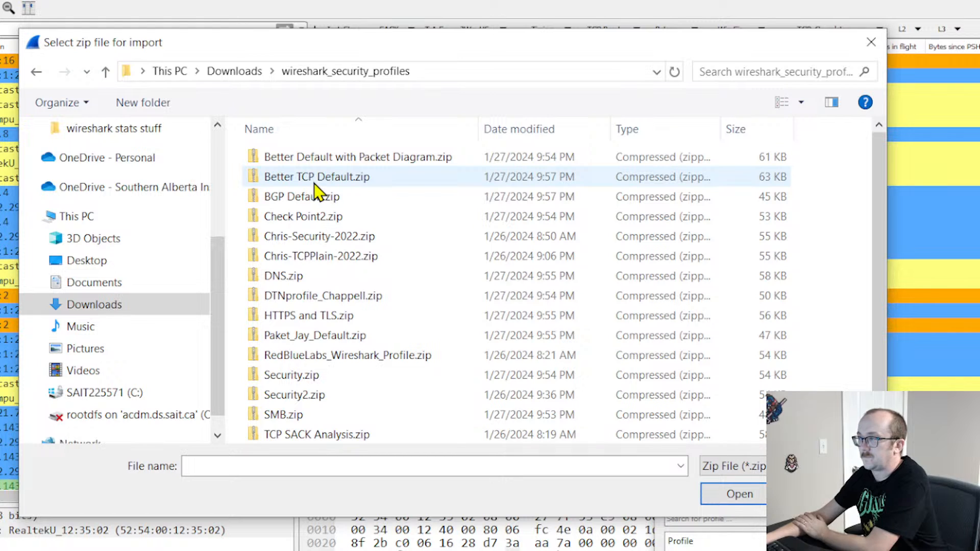
double_click(322, 158)
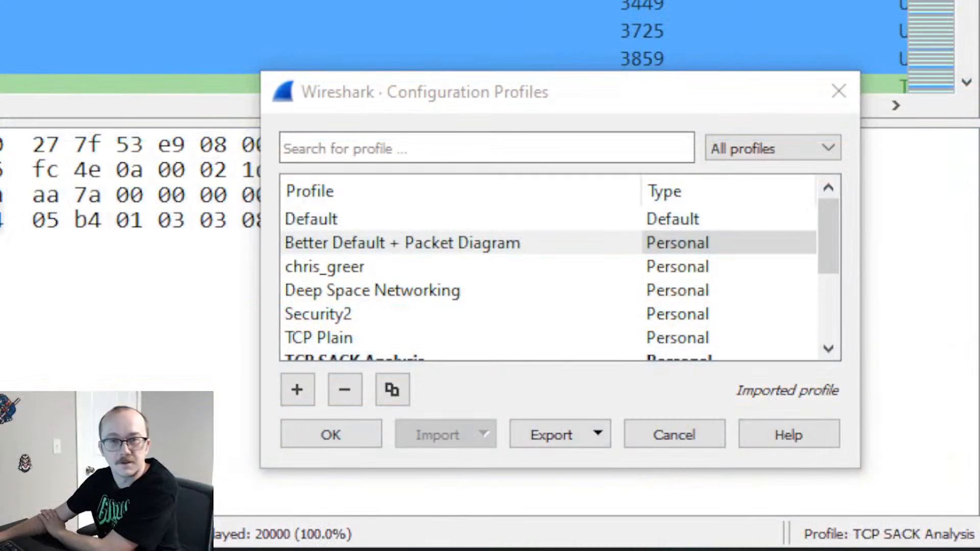
left_click(358, 246)
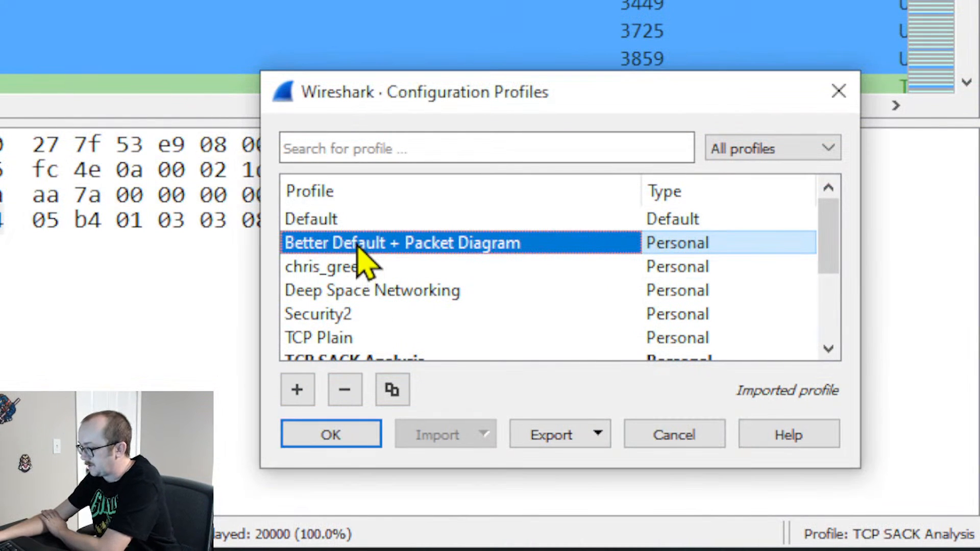
left_click(357, 447)
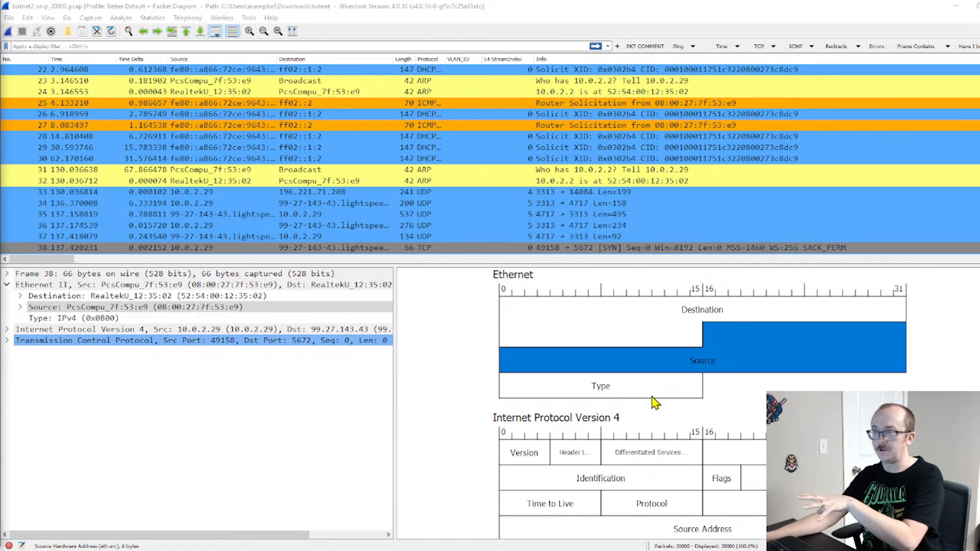
Step: Examine frame 38's packet diagram, matching the TCP Source Port and IPv4 Destination Address with the packet details
scroll(653, 400, "down", 3)
scroll(653, 399, "down", 3)
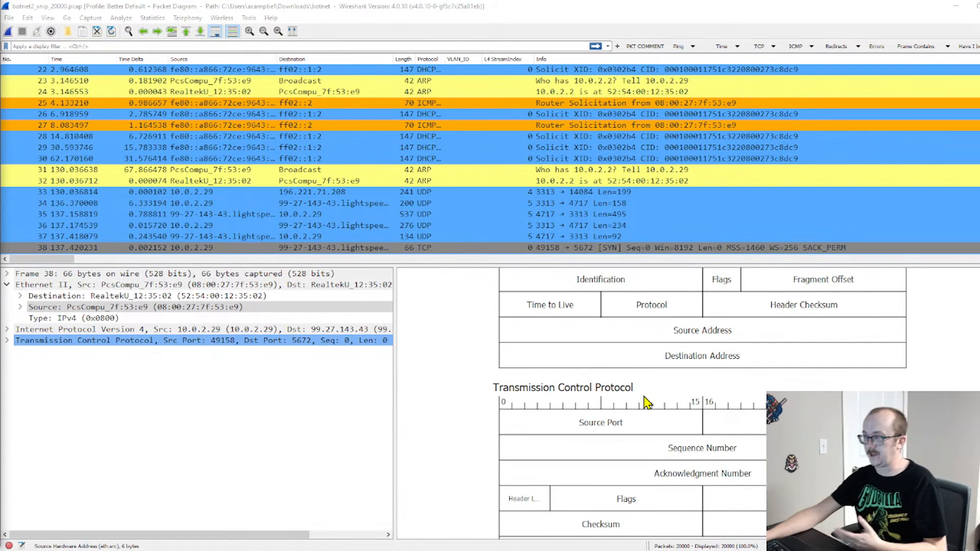
scroll(650, 400, "down", 1)
left_click(647, 418)
left_click(641, 404)
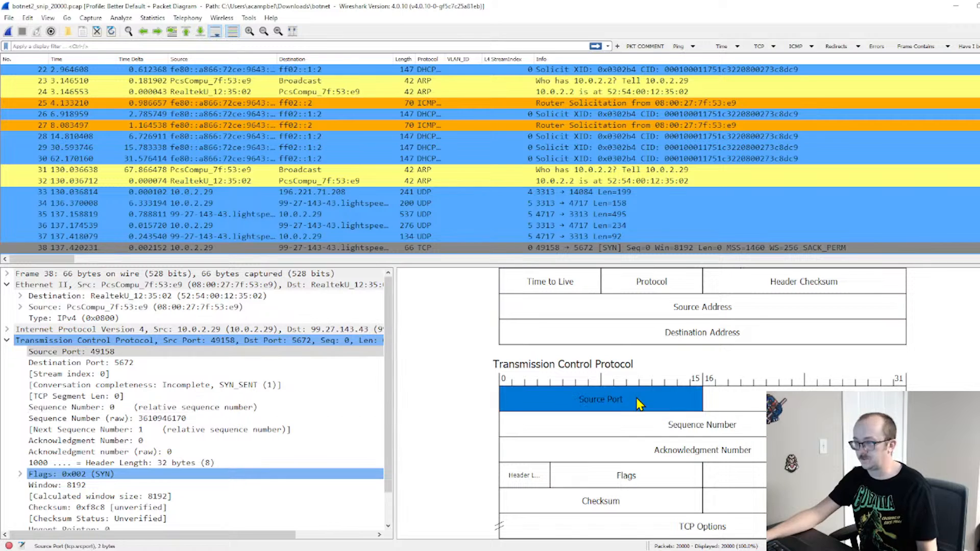
left_click(663, 343)
scroll(603, 363, "up", 3)
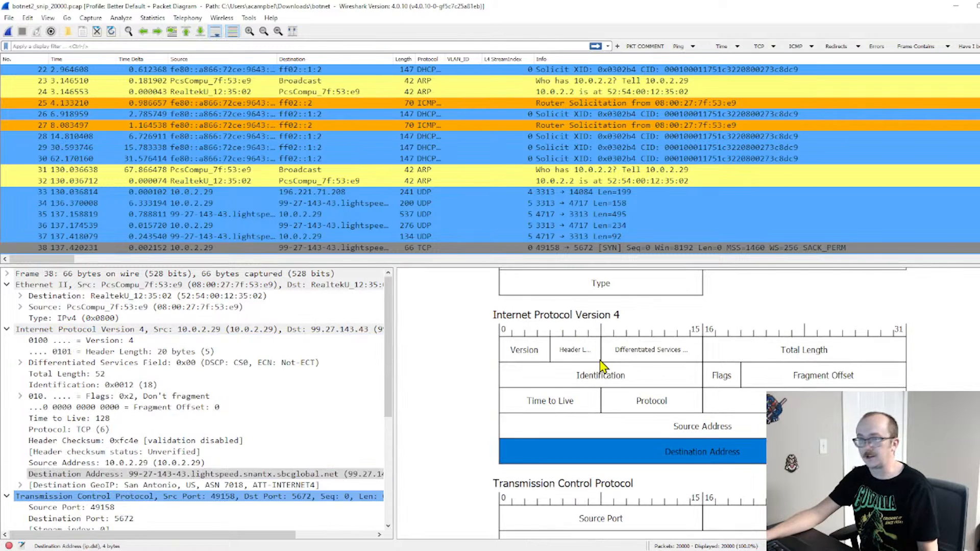
scroll(590, 346, "up", 2)
scroll(593, 350, "up", 1)
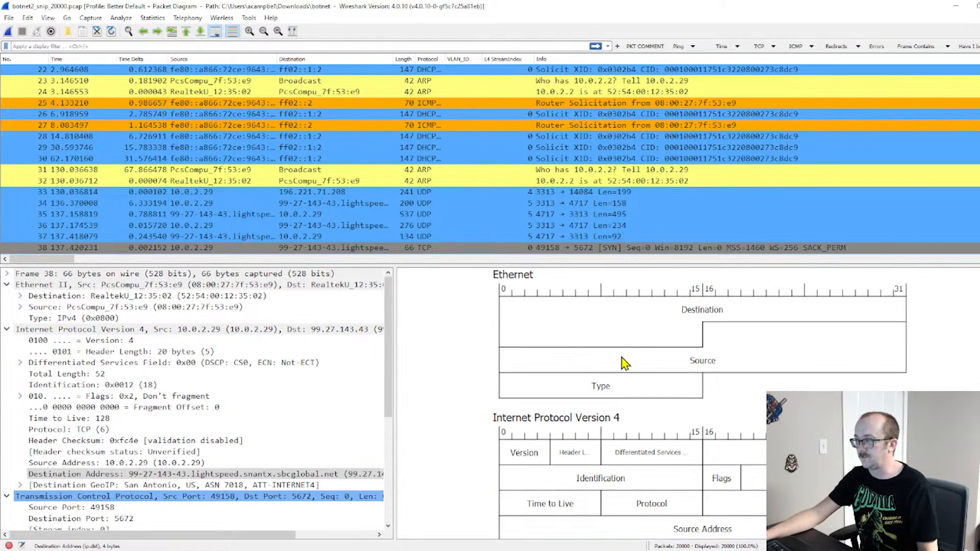
Step: Inspect the Ethernet Destination, Source and Type fields in the packet diagram, and look over its IPv4 and TCP headers
left_click(630, 322)
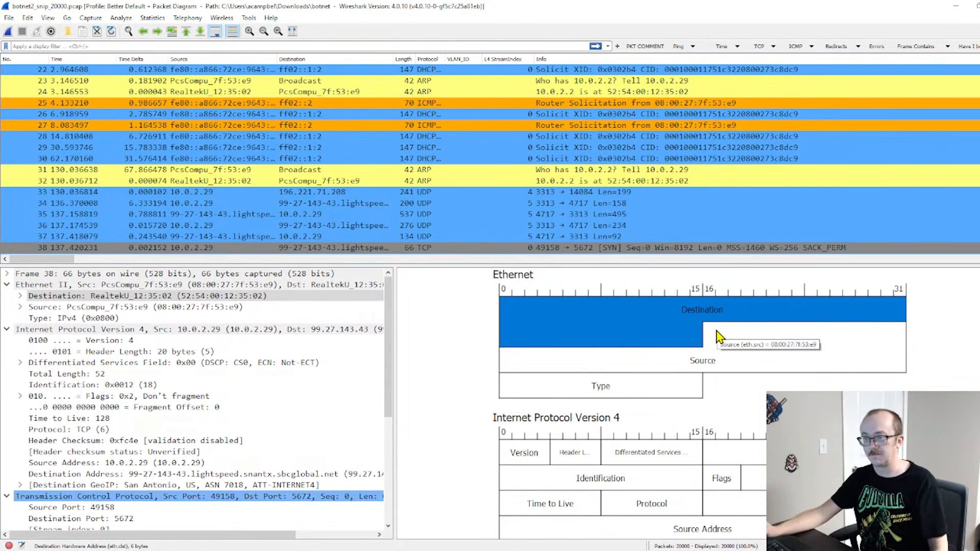
left_click(735, 360)
left_click(654, 396)
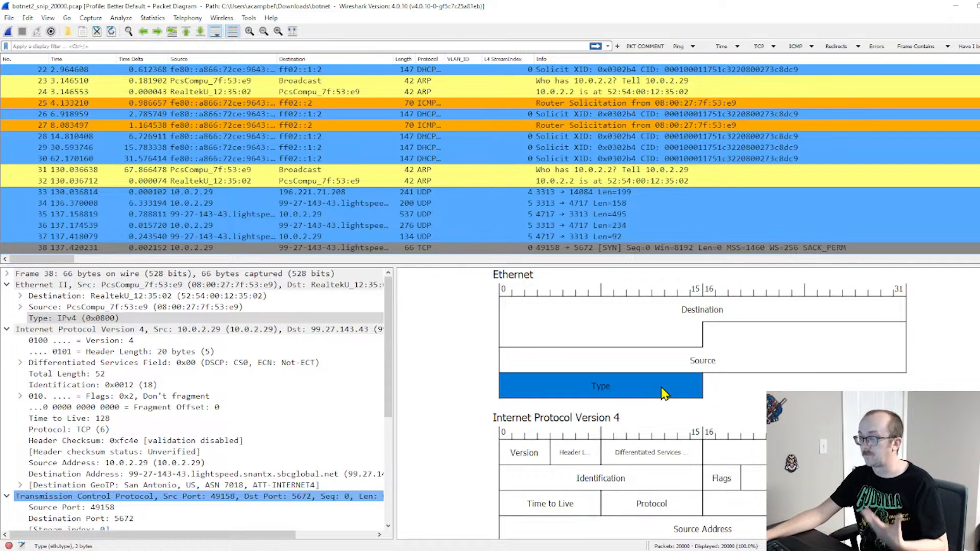
scroll(664, 393, "down", 2)
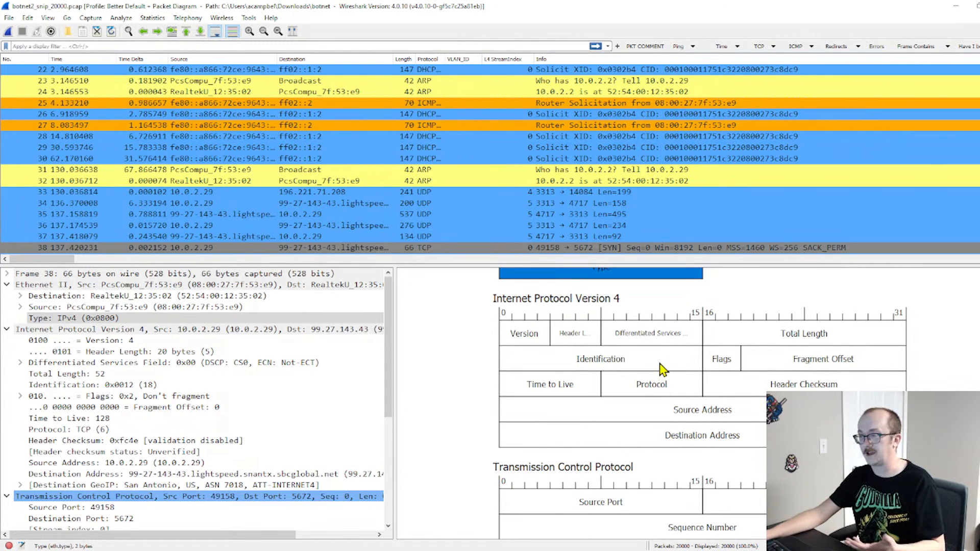
mouse_move(631, 360)
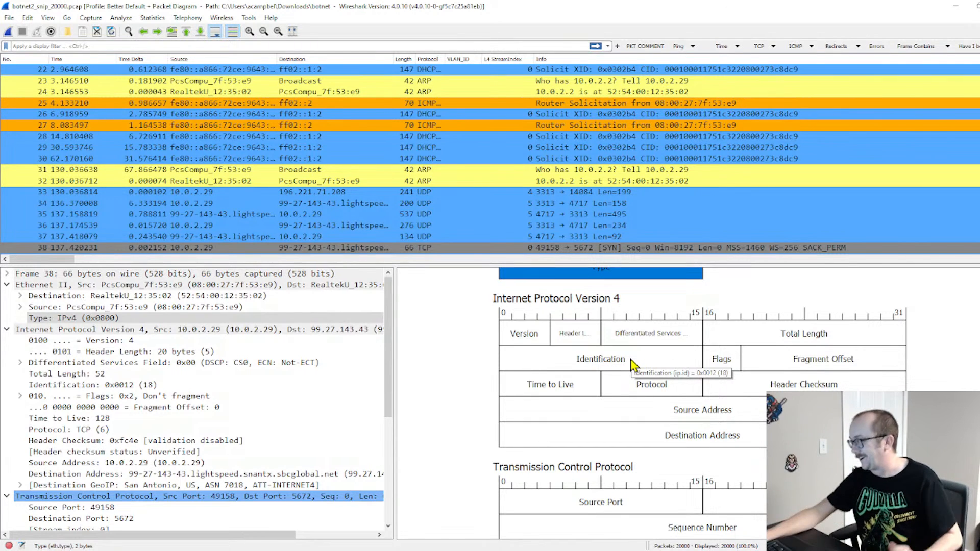
scroll(740, 422, "down", 2)
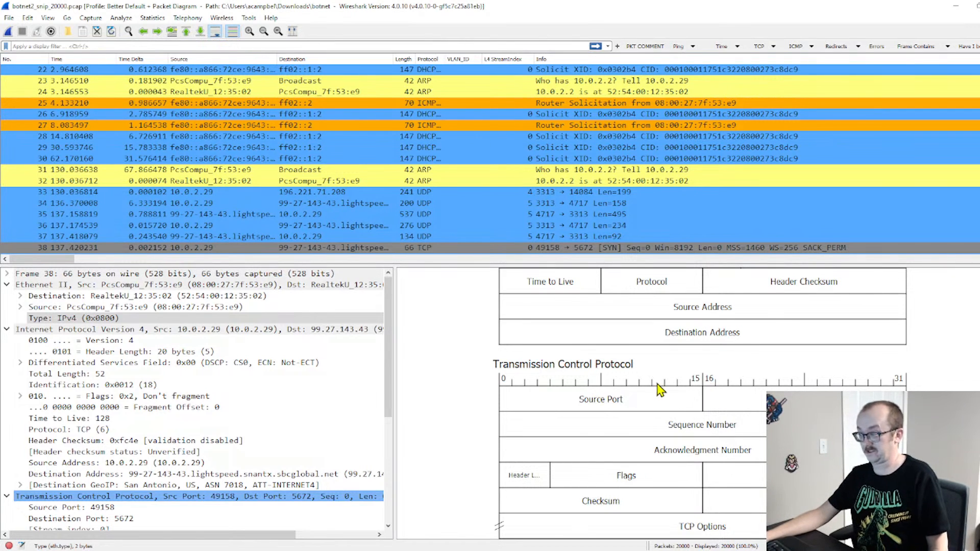
scroll(661, 391, "up", 1)
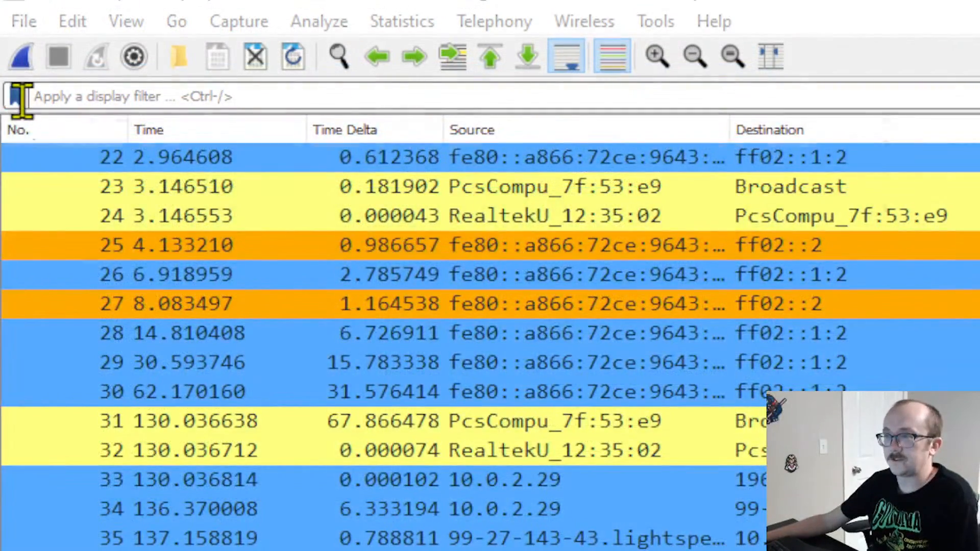
Step: Open the preferences and examine the layout settings that assign the Packet Diagram to a pane
left_click(6, 46)
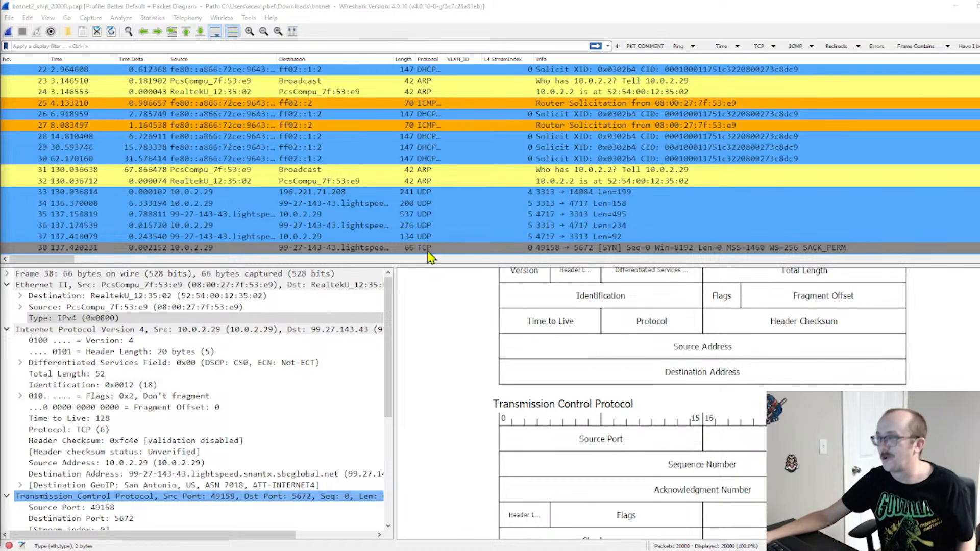
left_click(49, 20)
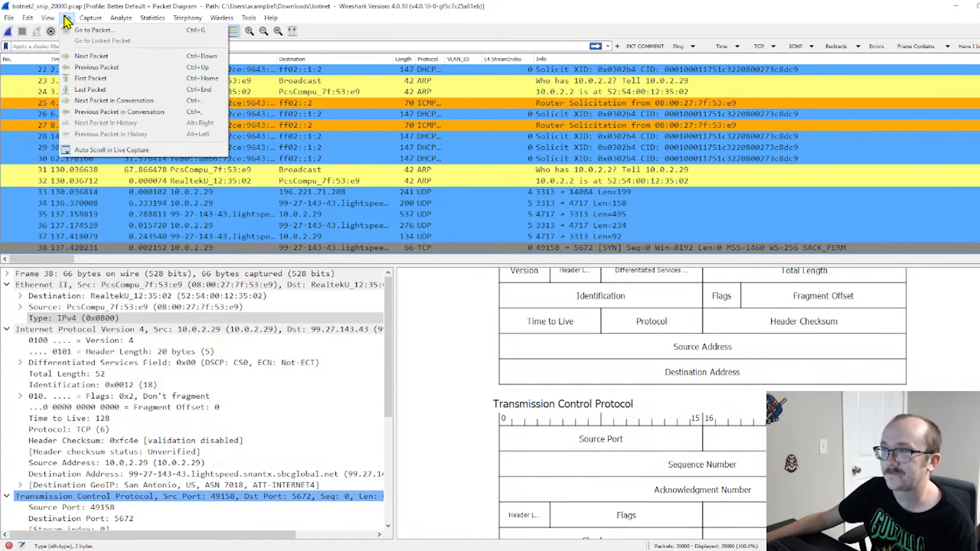
mouse_move(28, 18)
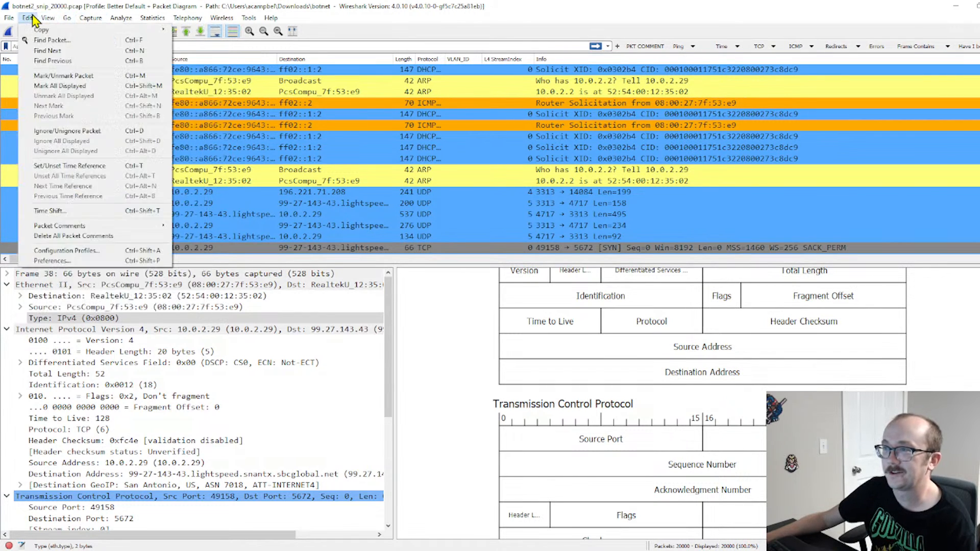
left_click(76, 261)
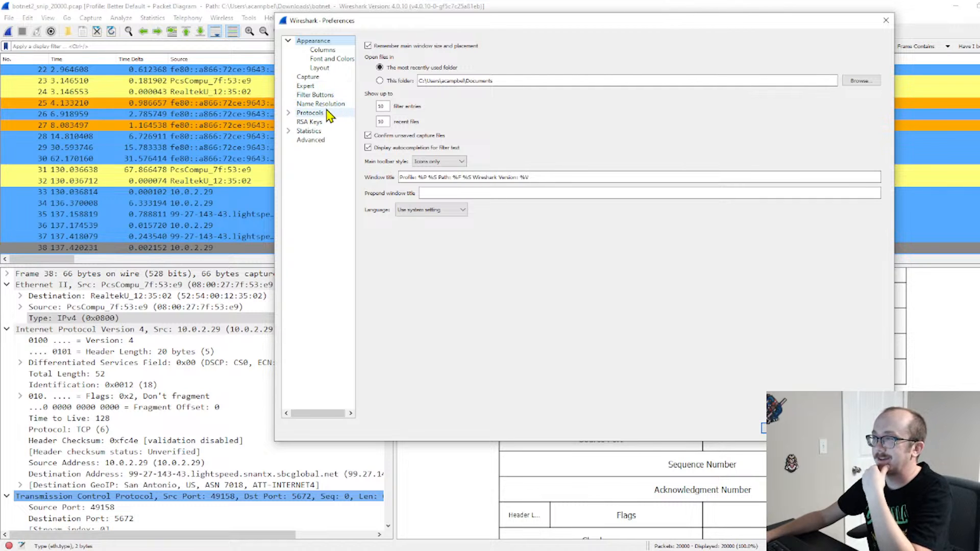
left_click(320, 68)
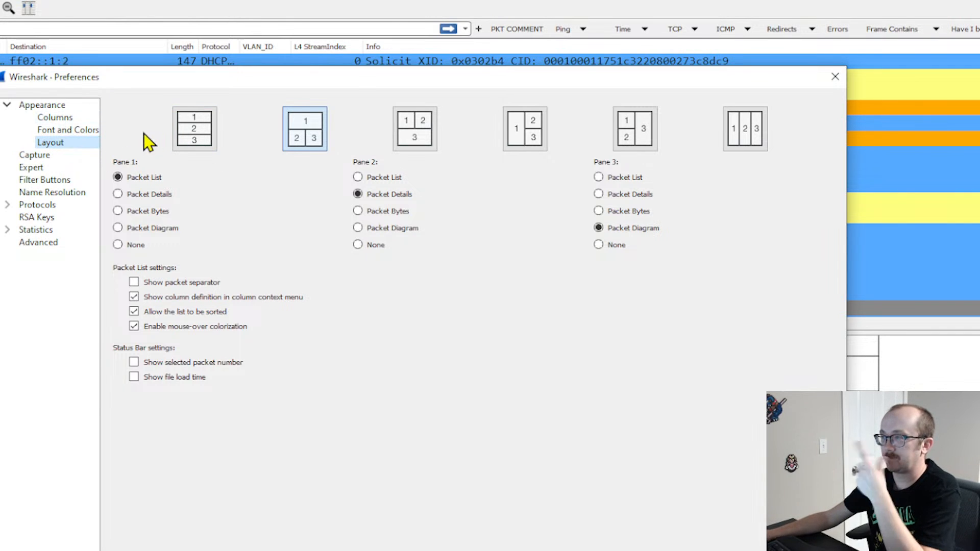
Step: Review the profile's Font and Colors and Columns preferences, and return to the Layout settings
left_click(62, 132)
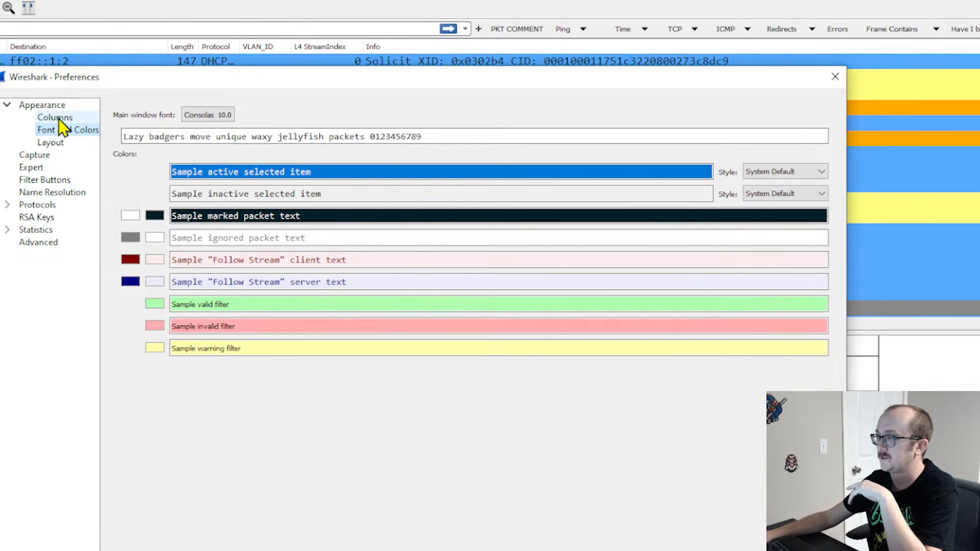
left_click(58, 118)
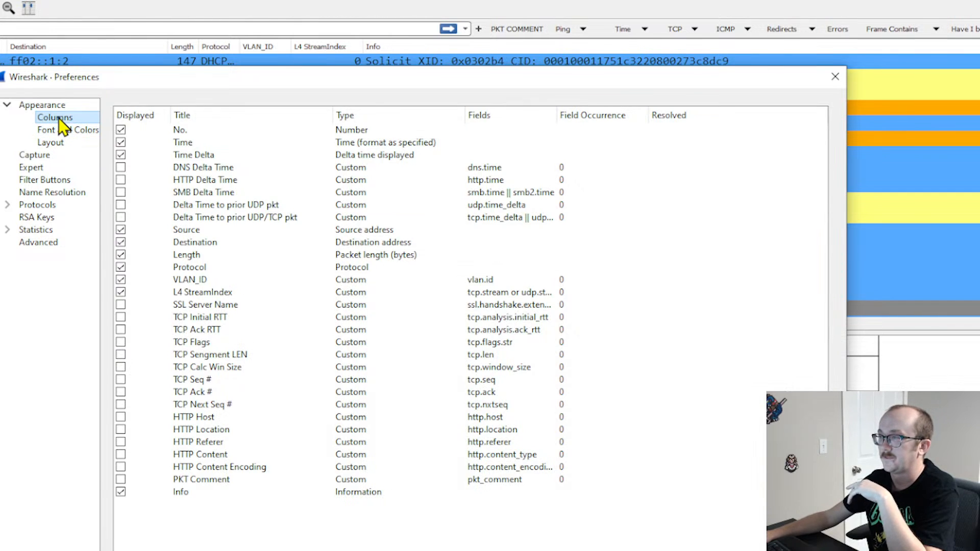
left_click(71, 131)
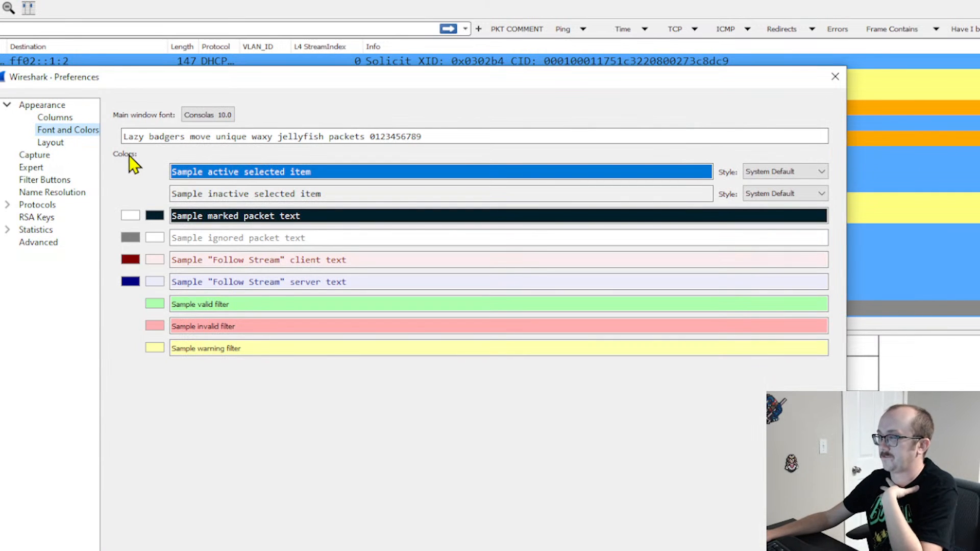
left_click(52, 143)
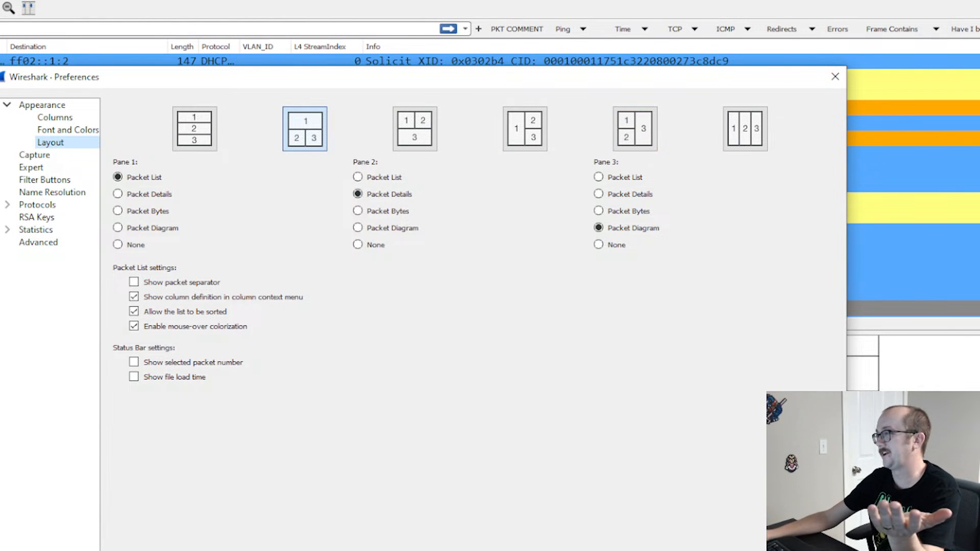
Step: Close the preferences, reopen them to view the general Appearance settings, and close them again
left_click(836, 77)
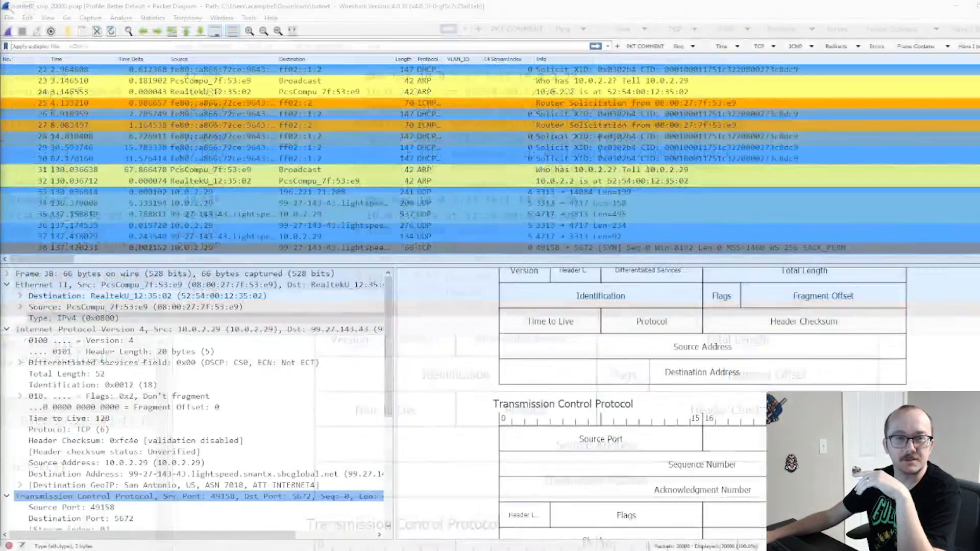
left_click(27, 18)
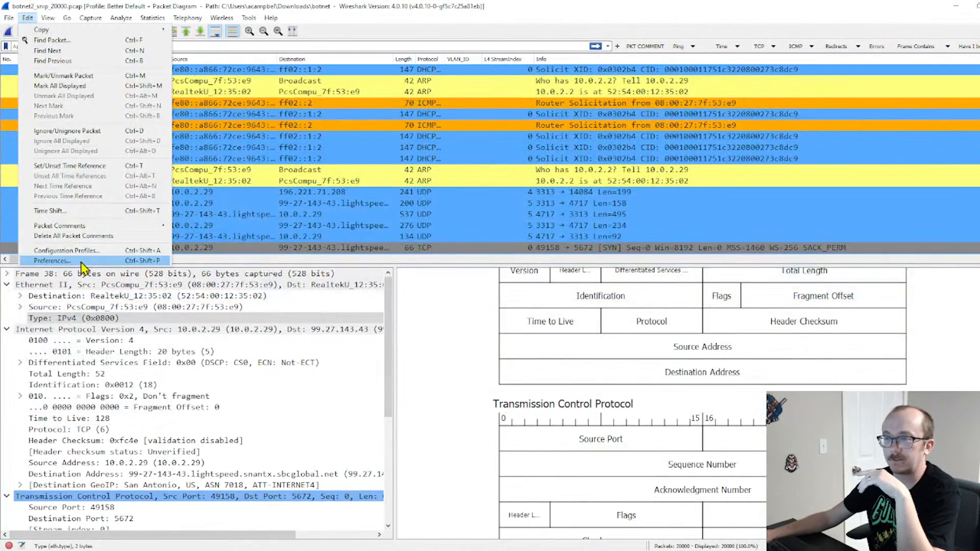
left_click(54, 261)
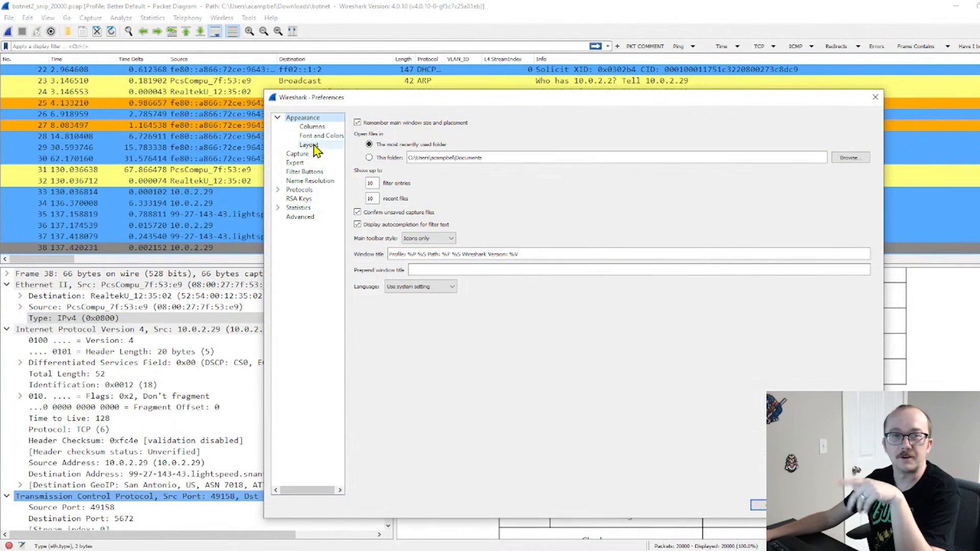
left_click(875, 97)
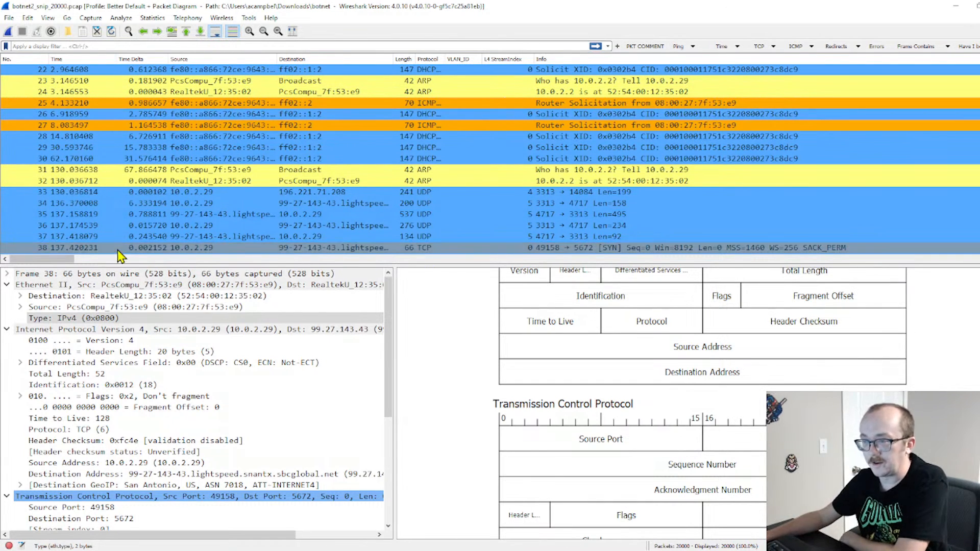
Step: Look over the packet list columns and the list of saved display filters
left_click_drag(64, 263, 31, 263)
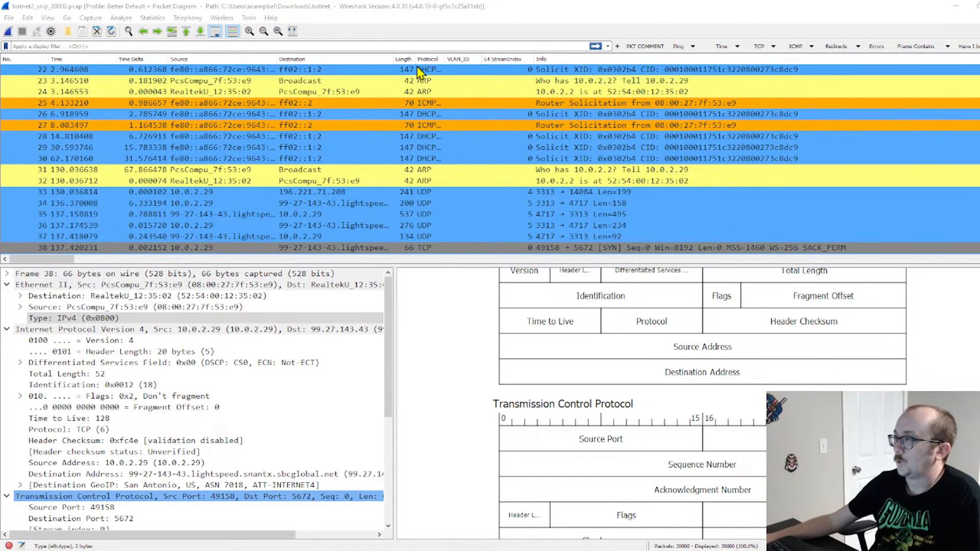
left_click(464, 59)
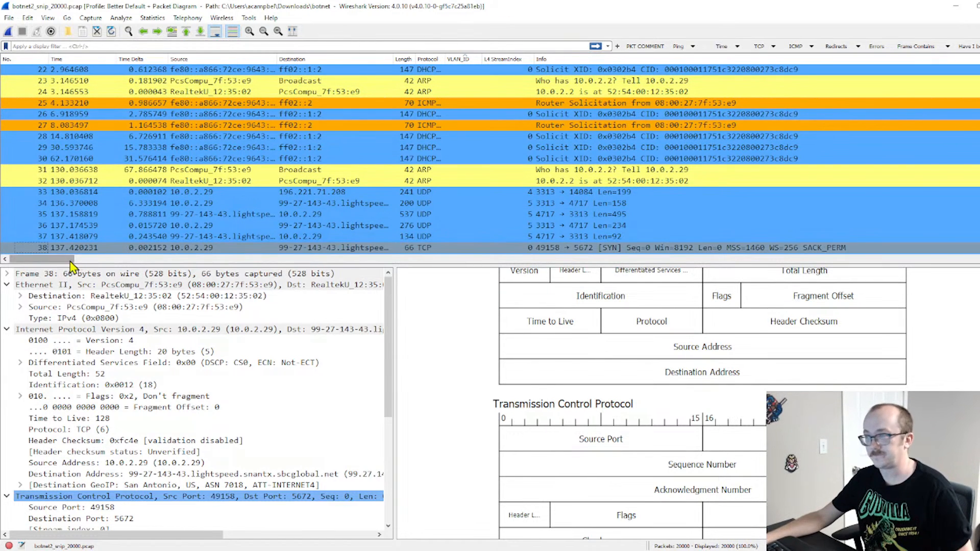
mouse_move(69, 261)
left_mouse_down()
mouse_move(105, 261)
mouse_move(67, 261)
left_mouse_up()
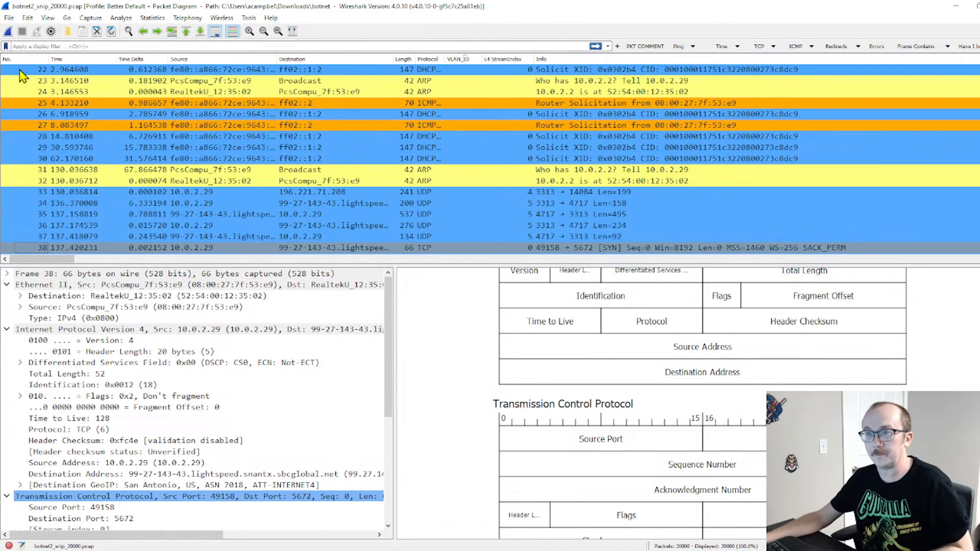
left_click(6, 46)
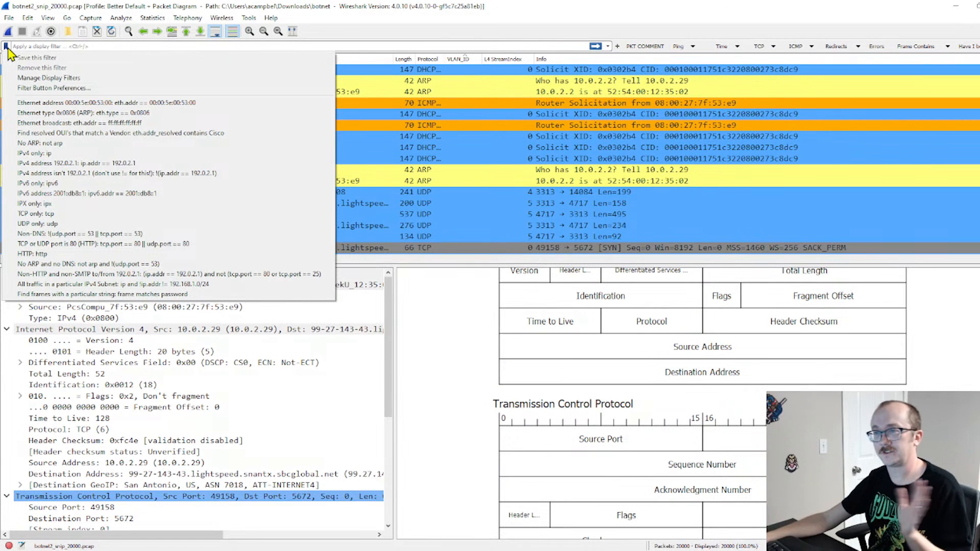
left_click(79, 48)
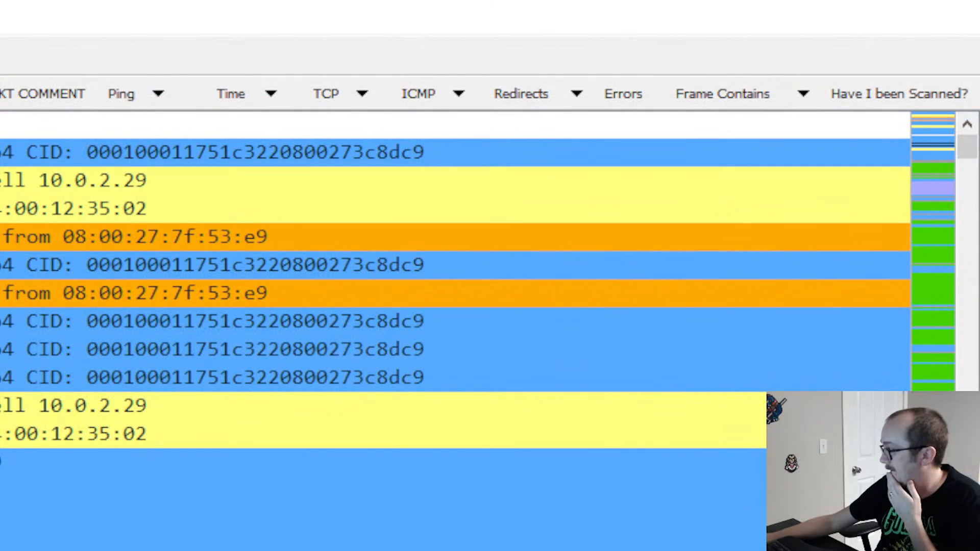
Step: Try the PKT COMMENT filter, and replace it with the Ping filter All Echo Requests and Replies
left_click(54, 97)
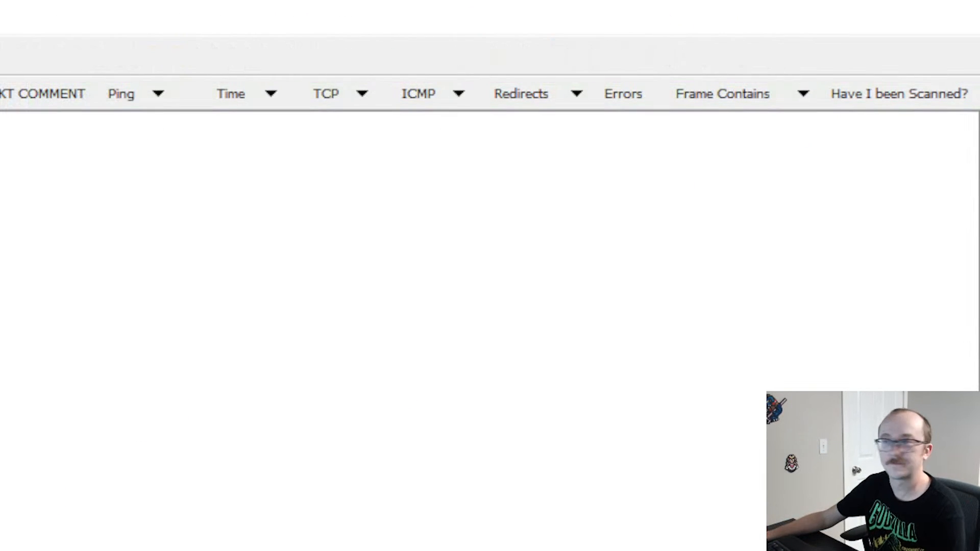
left_click(149, 99)
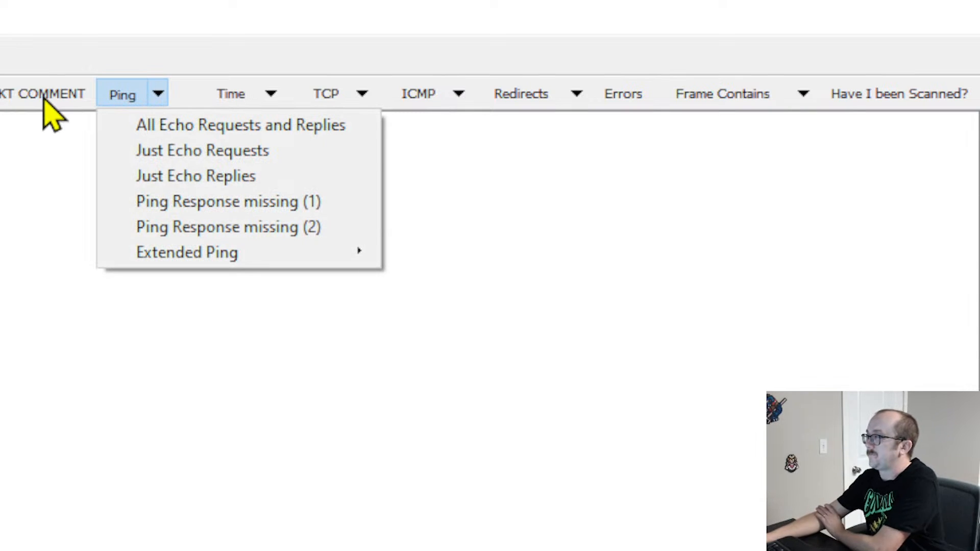
left_click(190, 127)
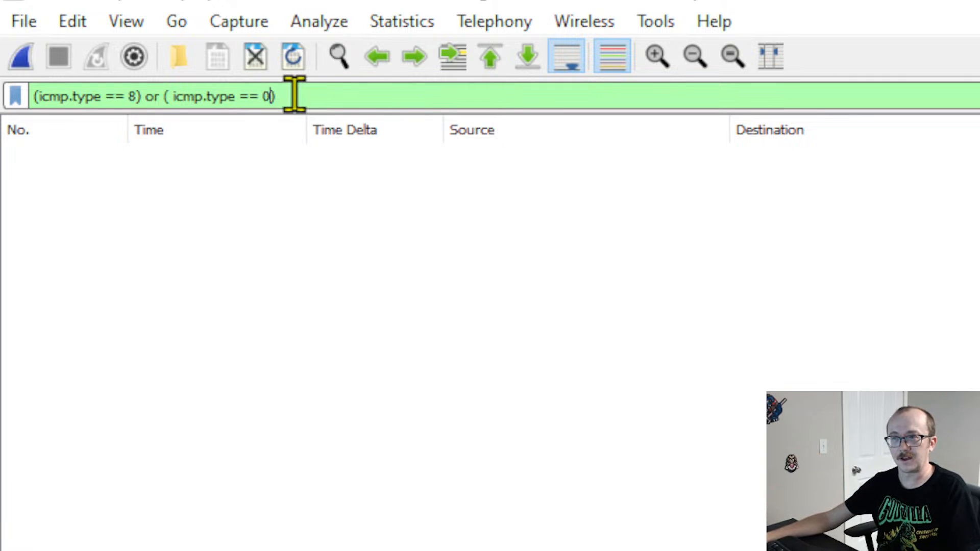
Step: Copy the whole display filter expression (icmp.type == 8) or ( icmp.type == 0)
type(")")
left_click_drag(293, 97, 6, 97)
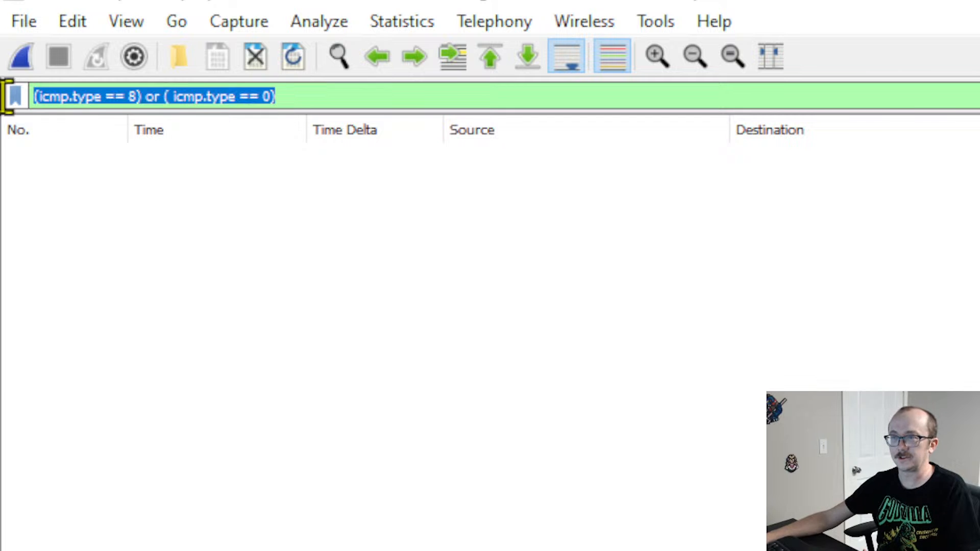
right_click(135, 98)
left_click(209, 244)
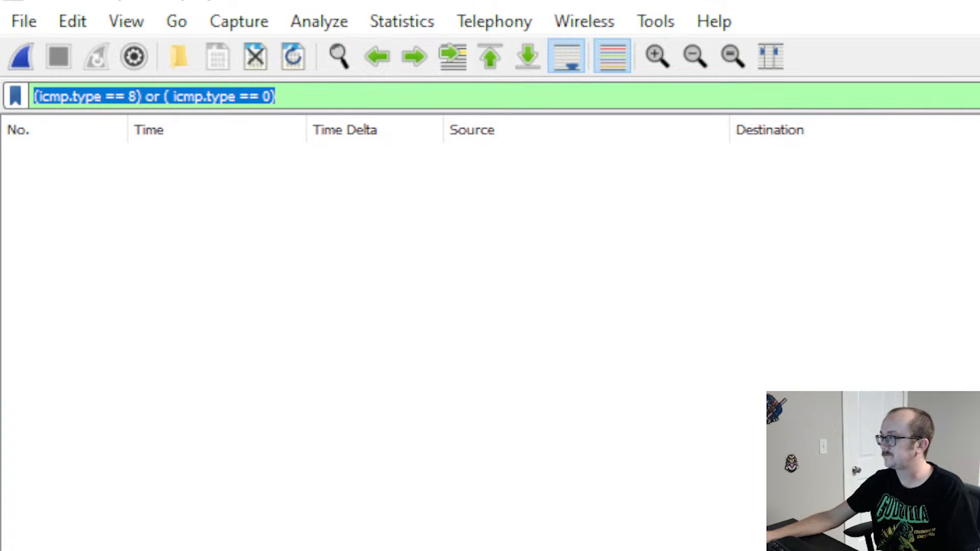
Step: Switch to the profile with the L2, L3, L4 and L7 filter groups and review its filter button preferences
key("ctrl+w")
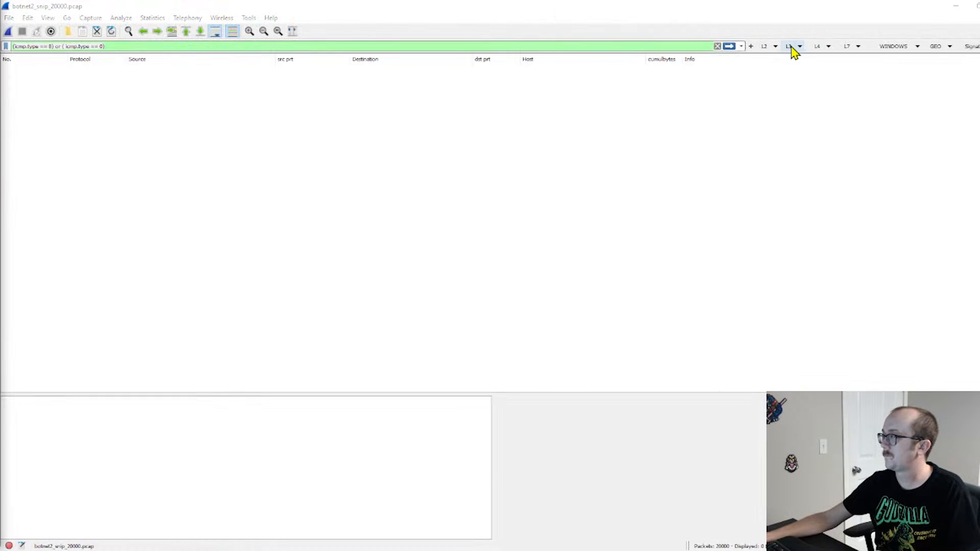
right_click(793, 51)
left_click(818, 53)
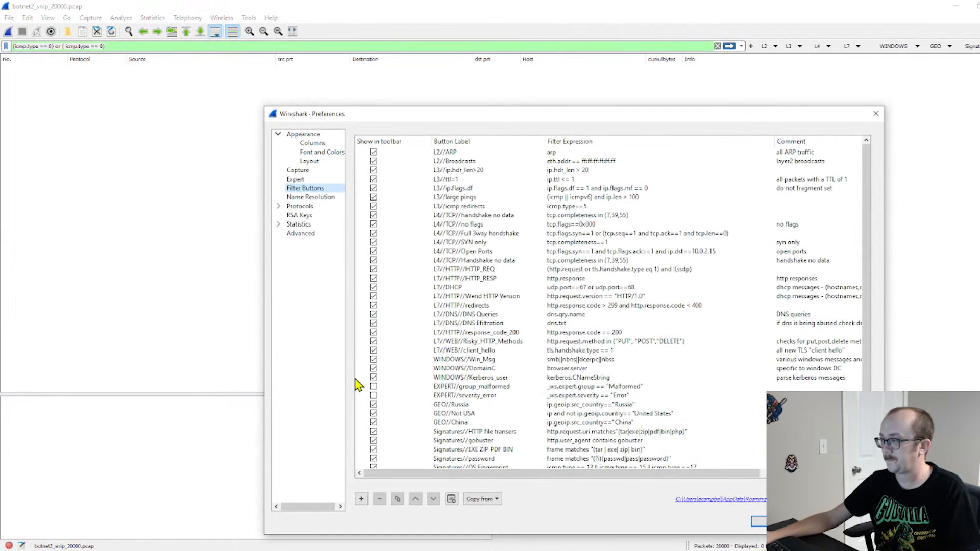
scroll(427, 372, "down", 2)
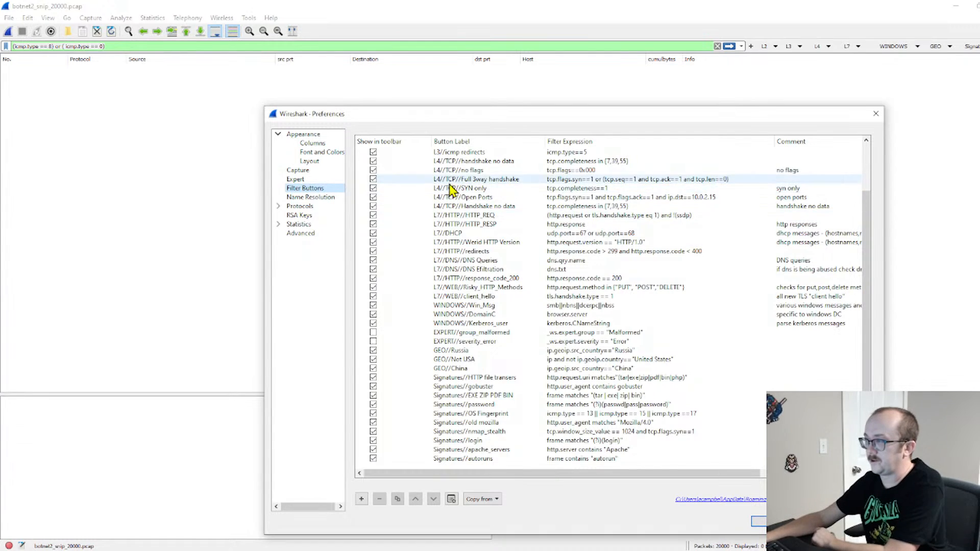
scroll(452, 190, "up", 2)
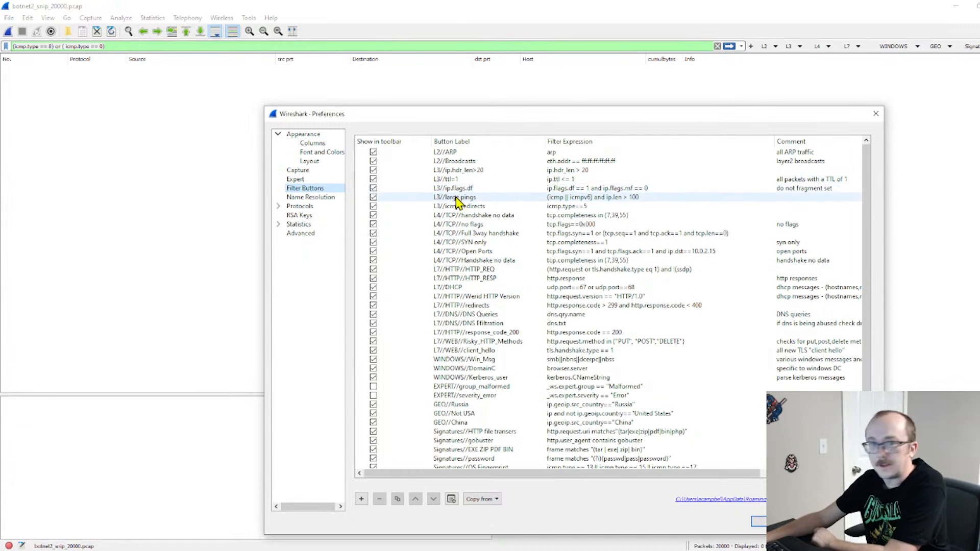
Step: Duplicate the L3//large pings filter button and label the copy L3//all ICMP requests and replies
double_click(457, 198)
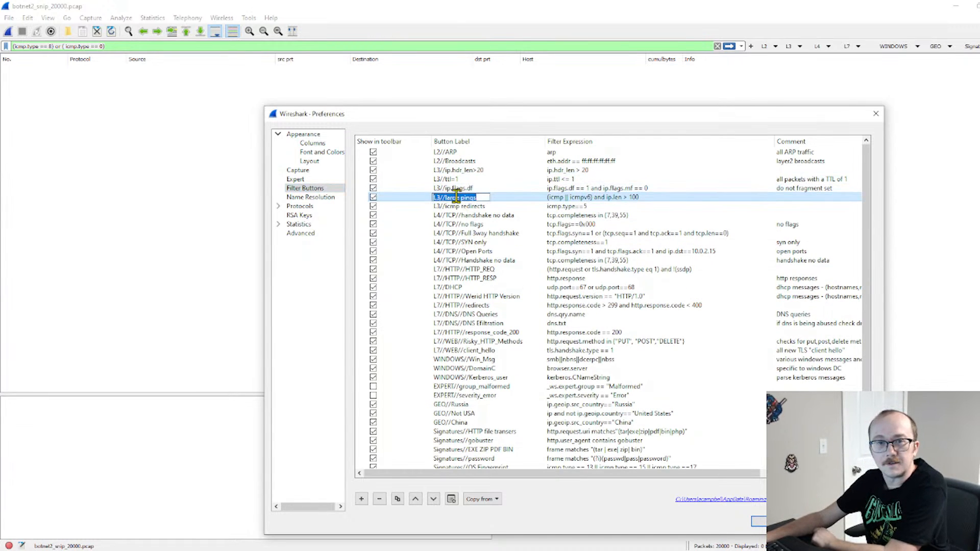
left_click(397, 498)
double_click(454, 459)
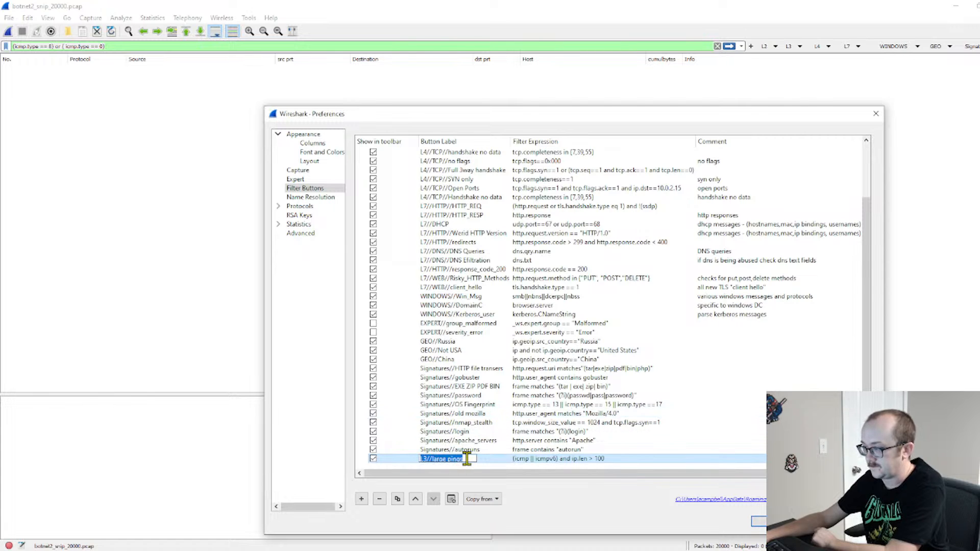
left_click(466, 459)
key("BackSpace")
key("BackSpace")
key("BackSpace")
key("BackSpace")
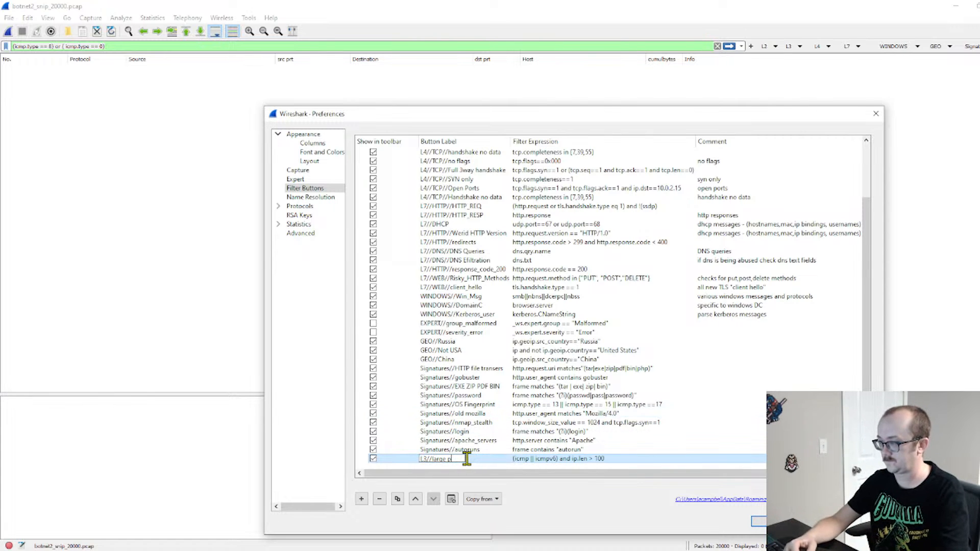
key("BackSpace")
key("BackSpace")
key("BackSpace")
key("BackSpace")
key("BackSpace")
key("BackSpace")
key("BackSpace")
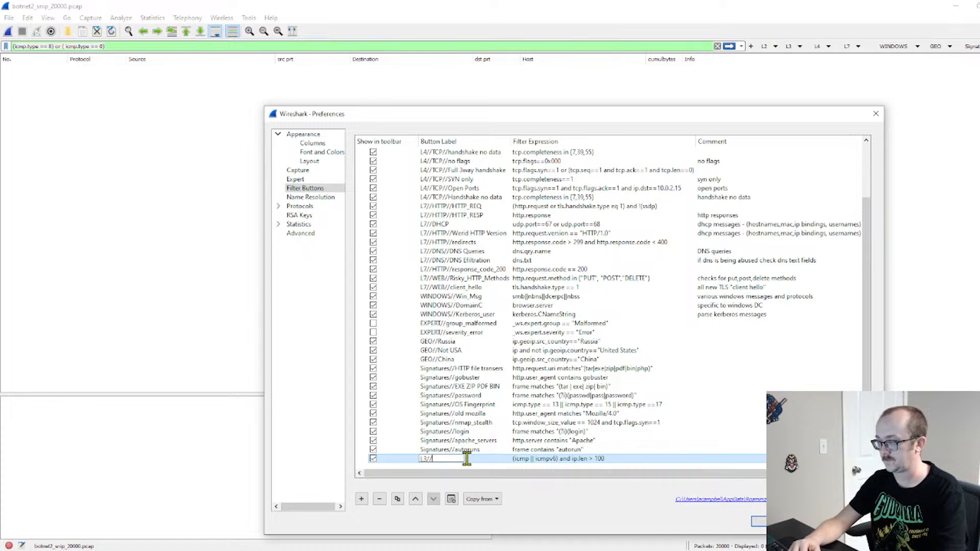
type("all")
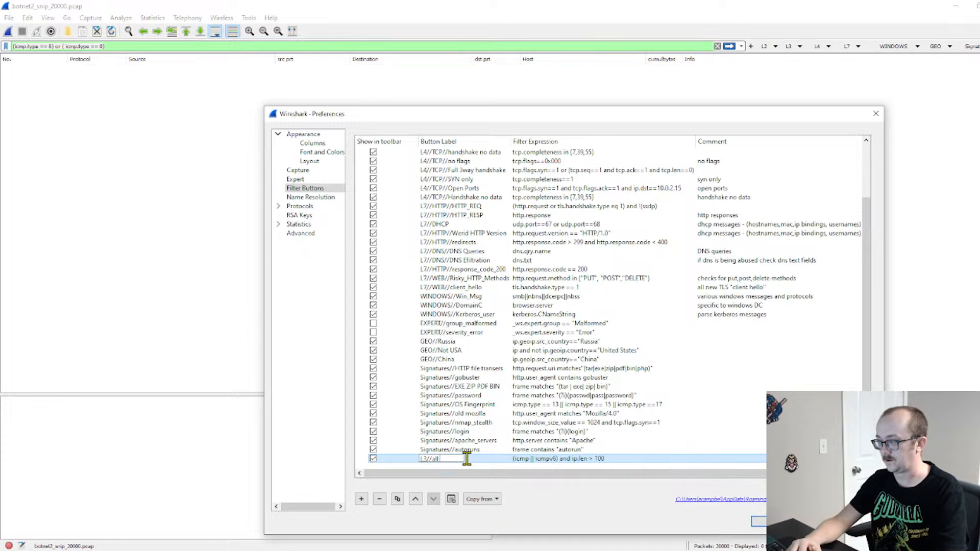
type(" ICMP r")
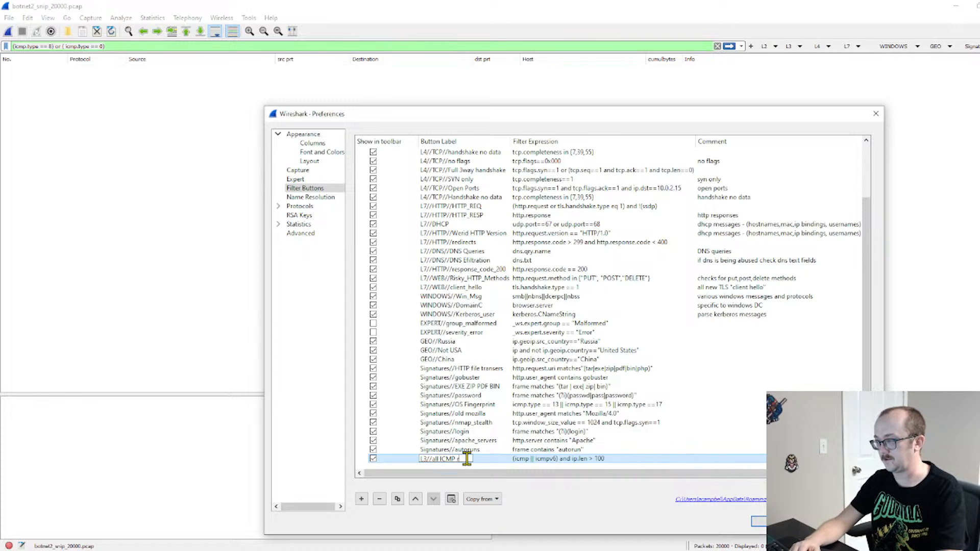
type("equests")
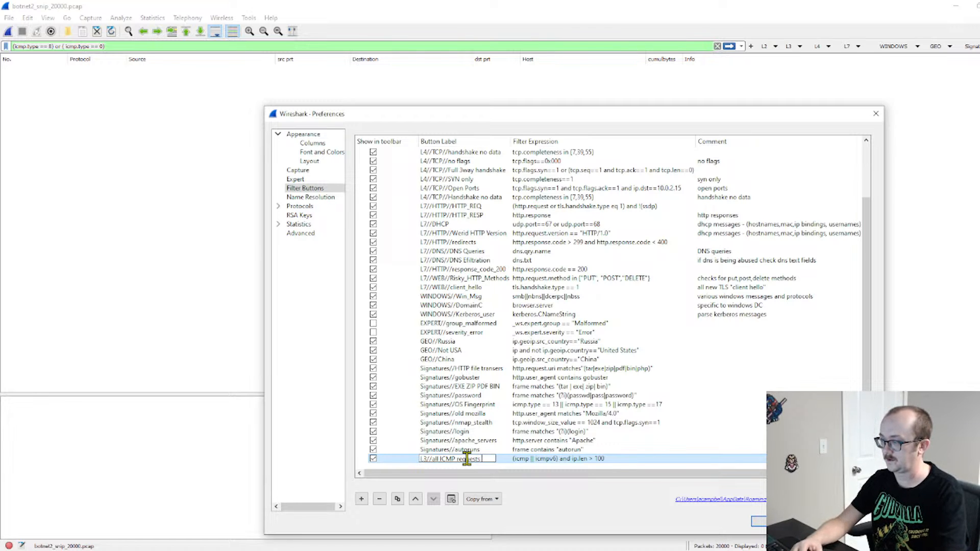
type(" and replies")
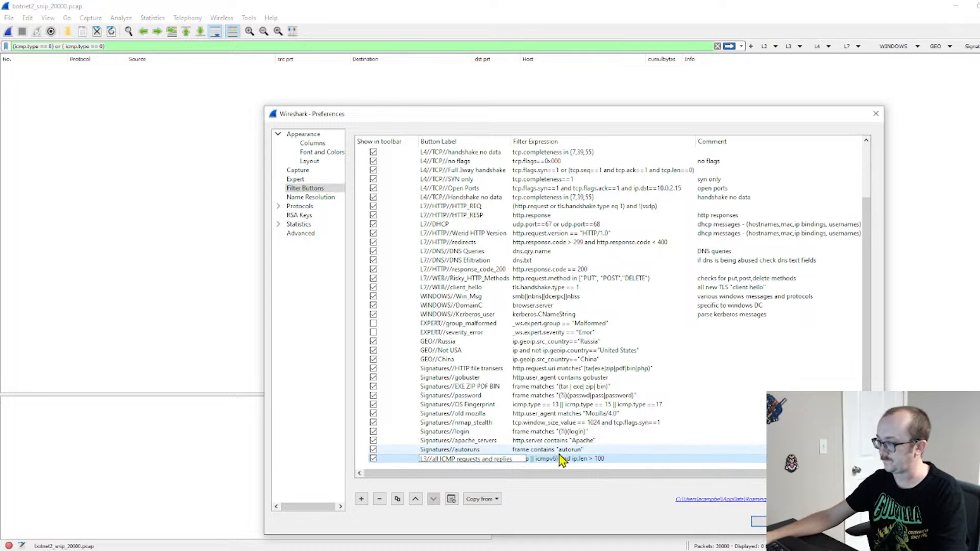
Step: Set the new button's filter expression to the copied (icmp.type == 8) or ( icmp.type == 0) and save the preferences
key("Tab")
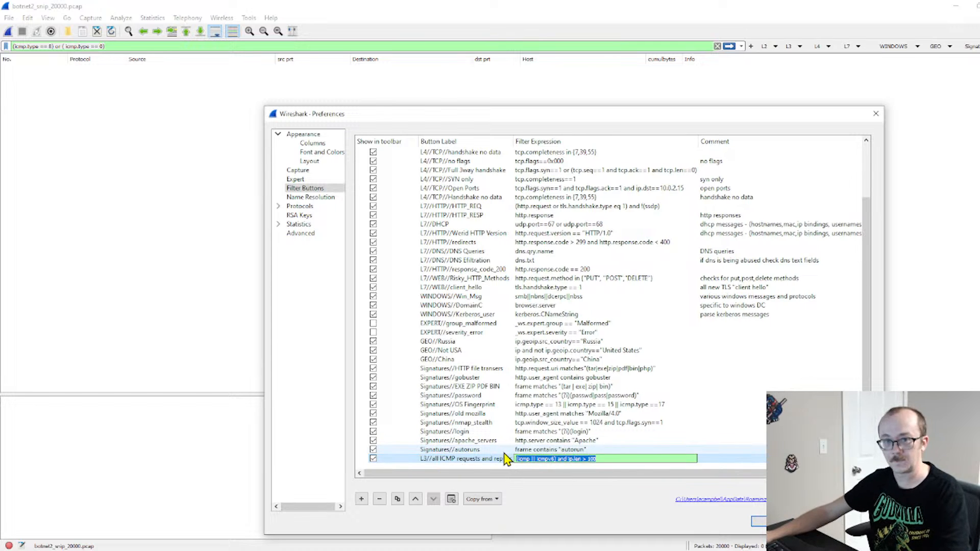
key("ctrl+v")
key("Return")
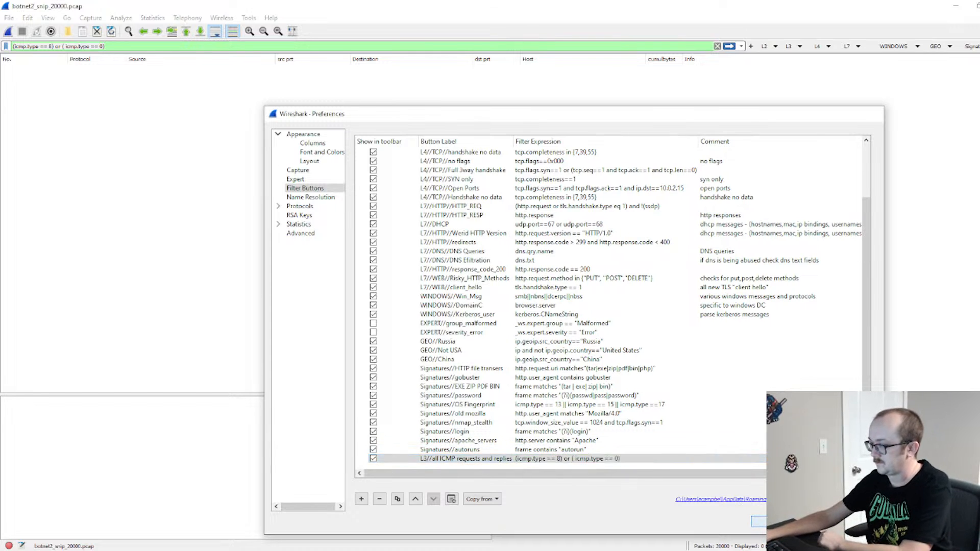
left_click(759, 521)
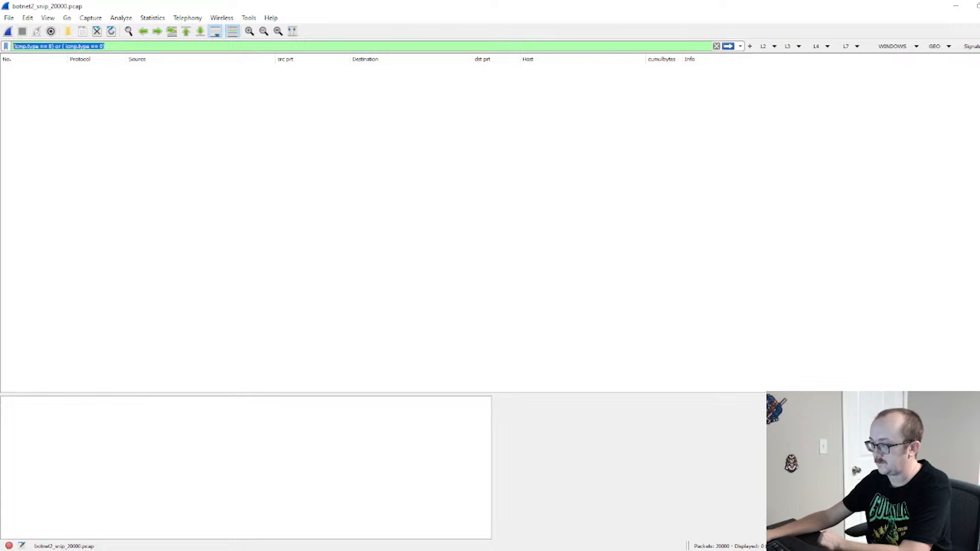
Step: Reopen the filter button preferences and move L3//all ICMP requests and replies up to just above L3//ip.flags.df
left_click(868, 55)
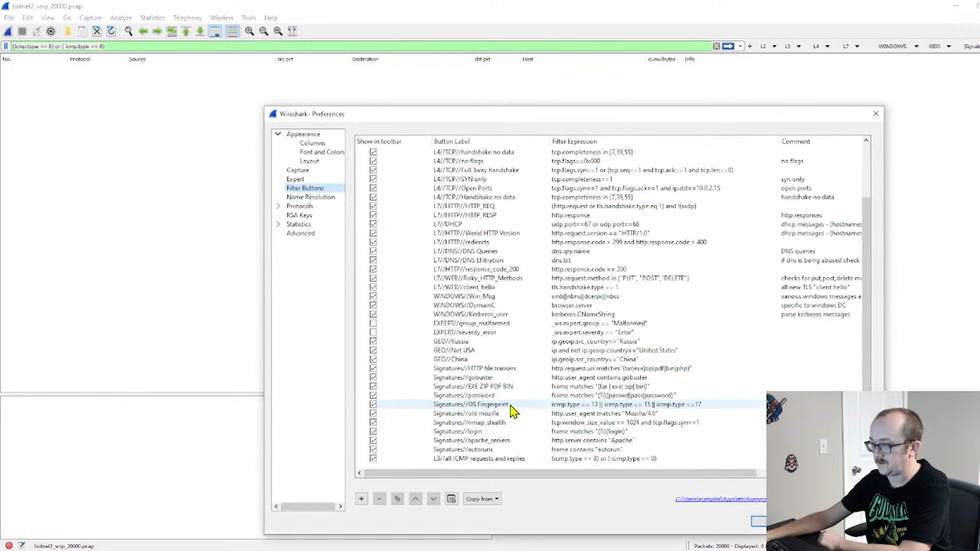
double_click(469, 460)
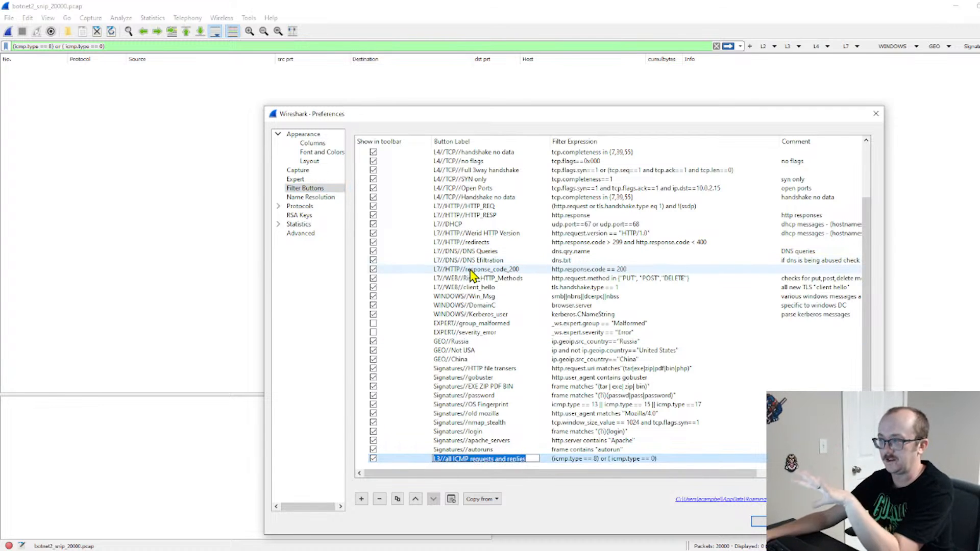
double_click(417, 500)
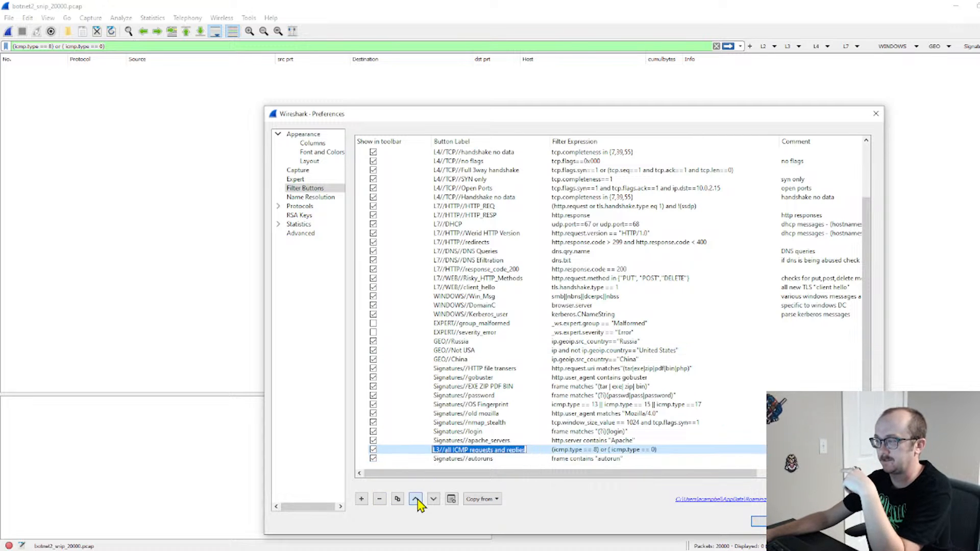
triple_click(416, 500)
triple_click(417, 500)
triple_click(417, 500)
double_click(417, 500)
double_click(417, 499)
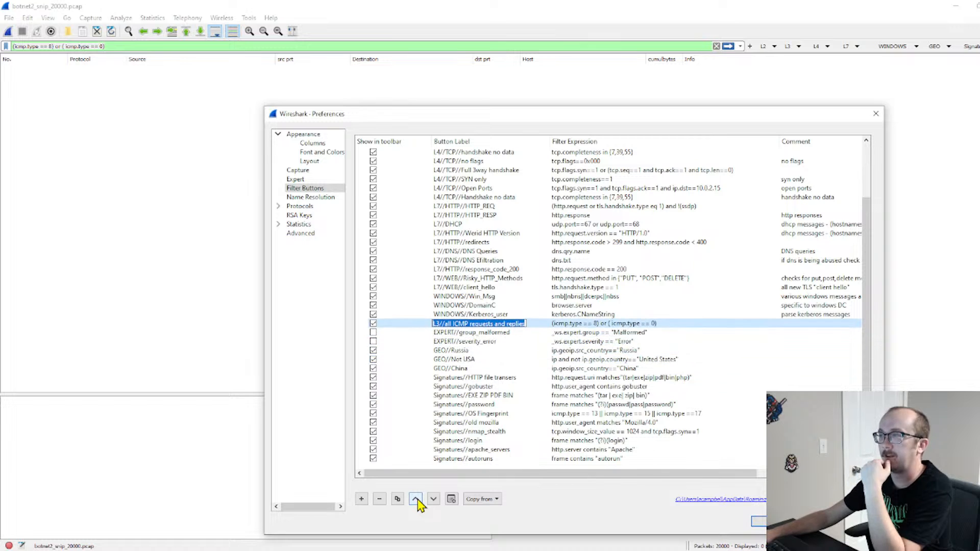
double_click(417, 500)
double_click(416, 500)
triple_click(416, 499)
triple_click(417, 499)
double_click(416, 499)
double_click(416, 500)
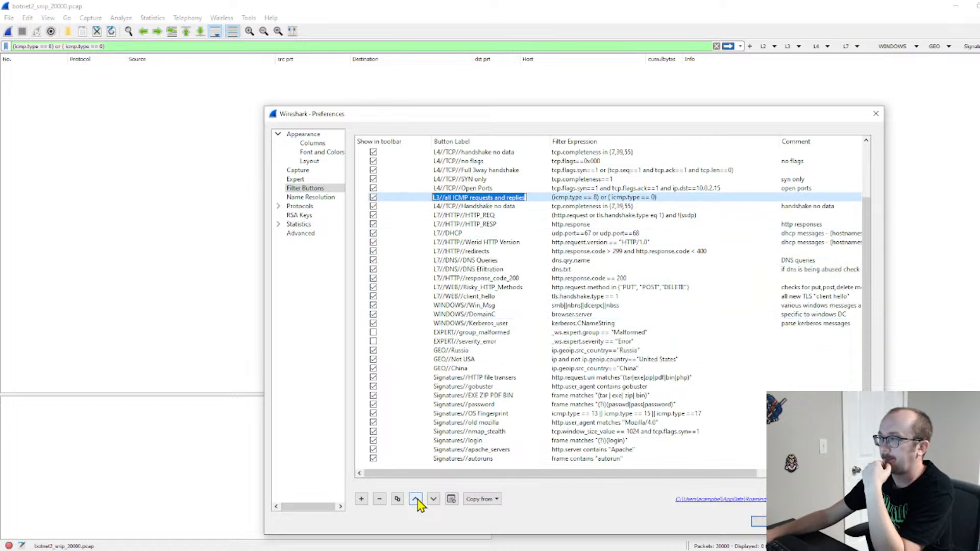
triple_click(417, 500)
triple_click(417, 499)
double_click(417, 499)
left_click(417, 500)
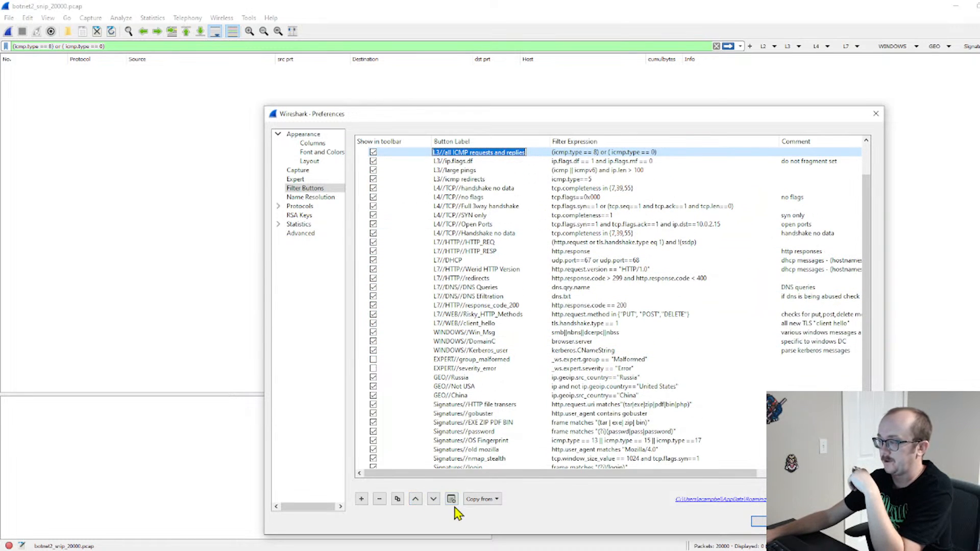
Step: Move the L3//all ICMP requests and replies button below L3//icmp redirects, save the preferences and check the L3 filter group
left_click(434, 499)
double_click(433, 500)
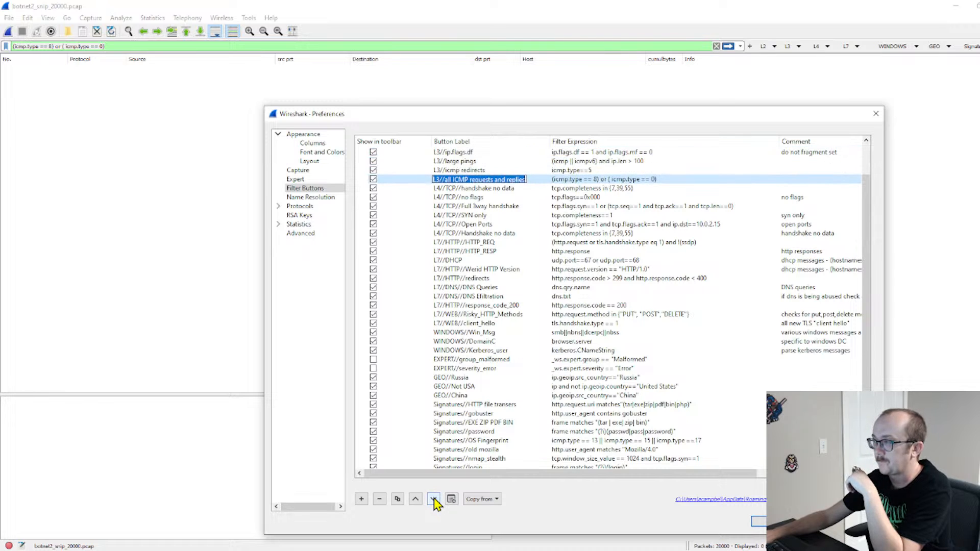
left_click(757, 521)
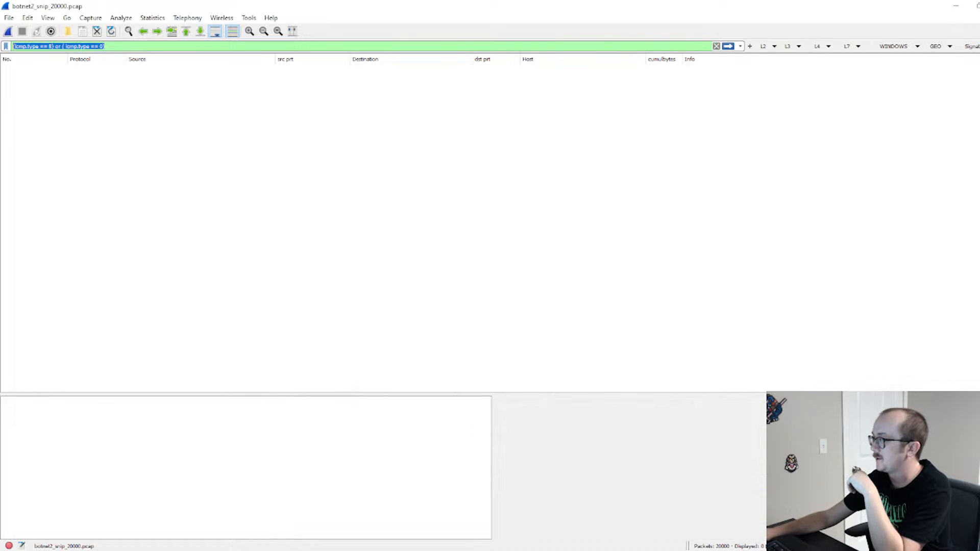
left_click(799, 46)
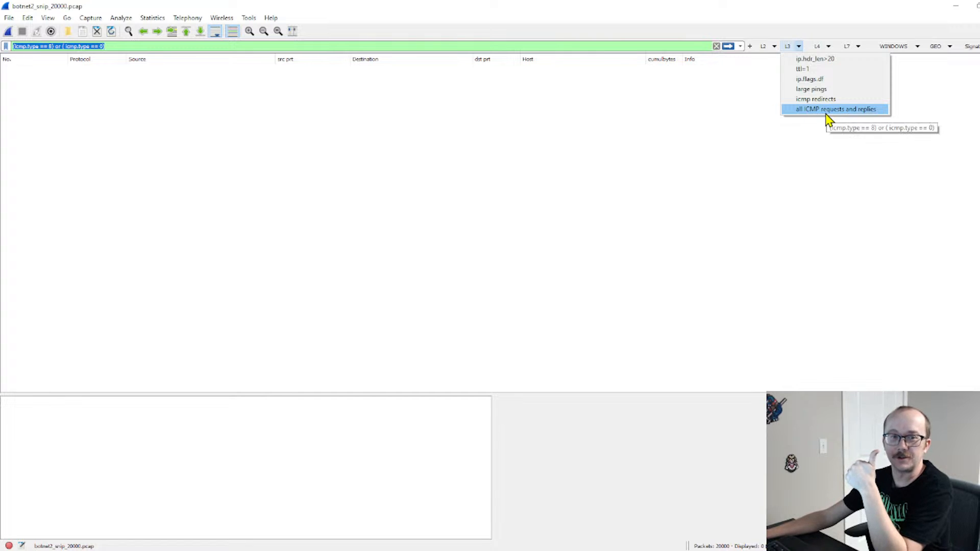
key("Escape")
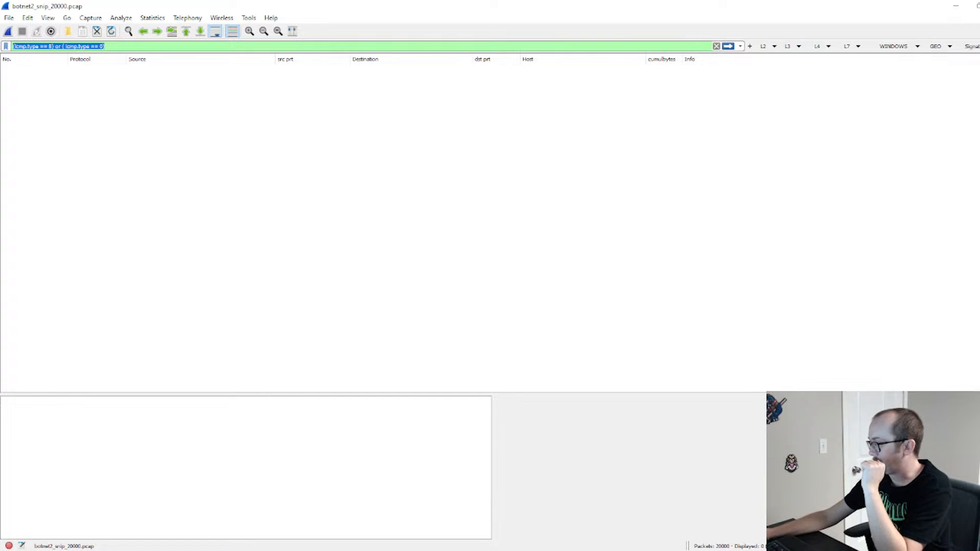
Step: Switch to the Better Default + Packet Diagram profile and replace the ICMP display filter with the TCP group's SYN w/Options filter
left_click(919, 490)
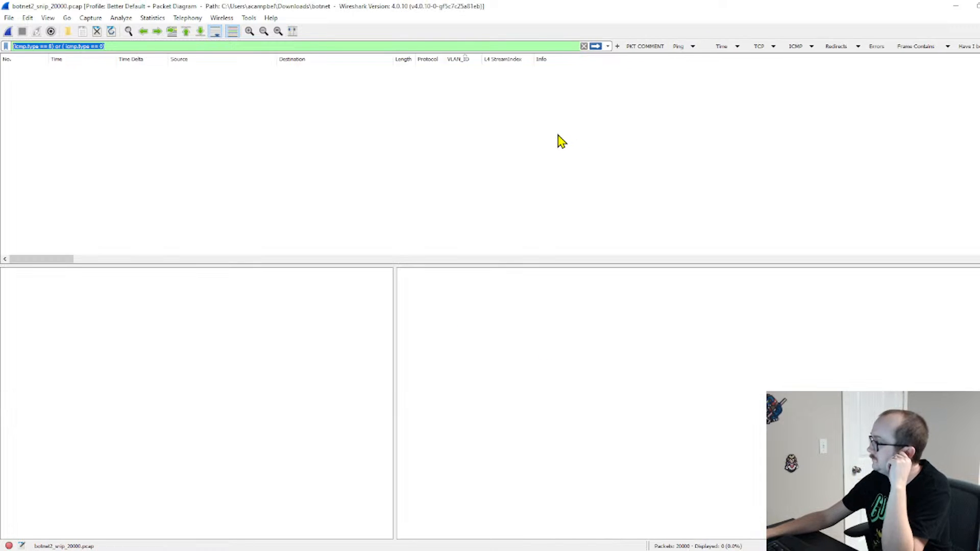
left_click(584, 46)
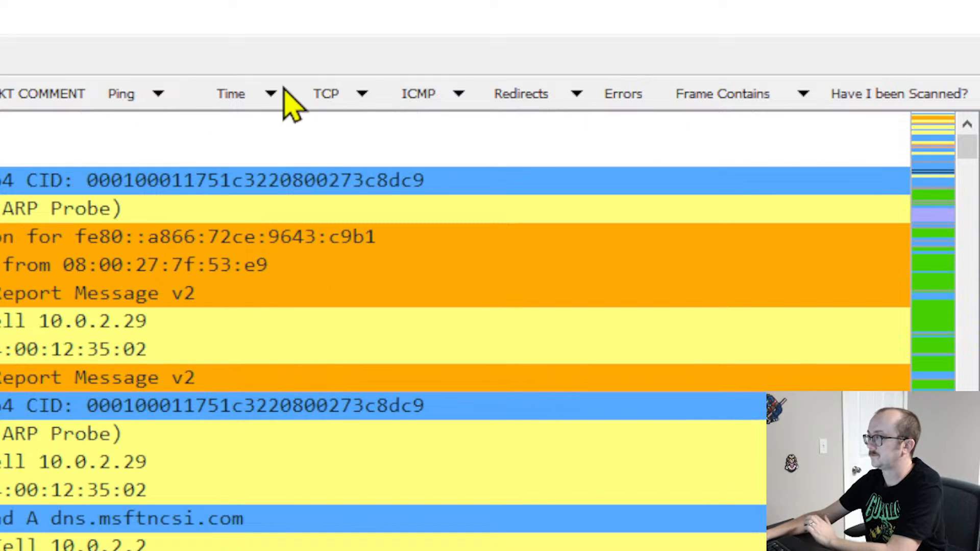
left_click(363, 93)
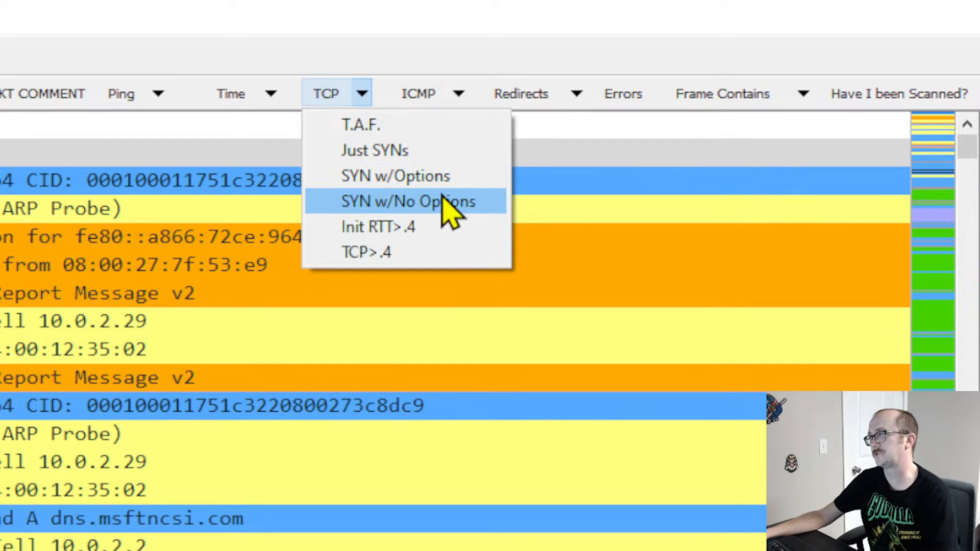
left_click(427, 178)
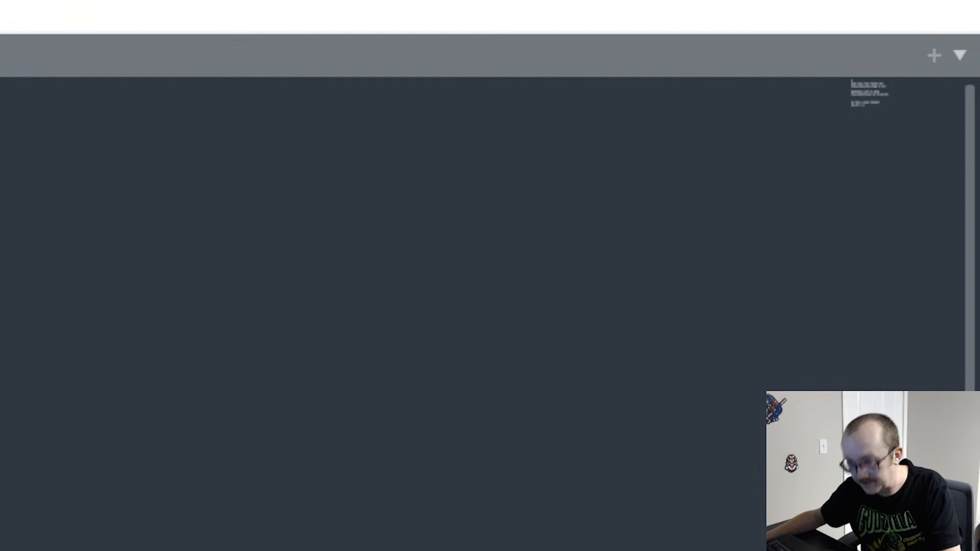
Step: Switch to the text editor notes, add a Wireshark heading with a TCP entry, and paste the copied text beneath it
type("ireshark")
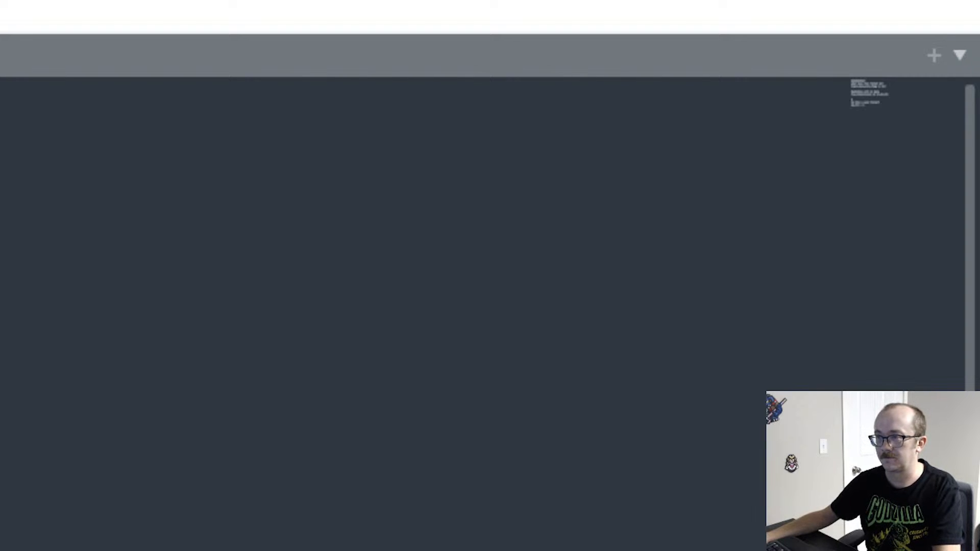
type("ireshark")
key("Return")
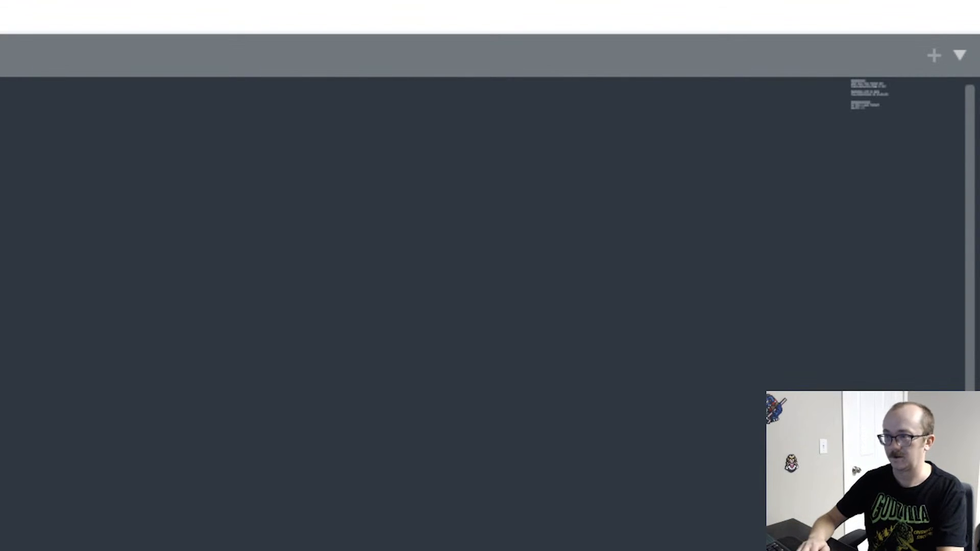
type("CP d")
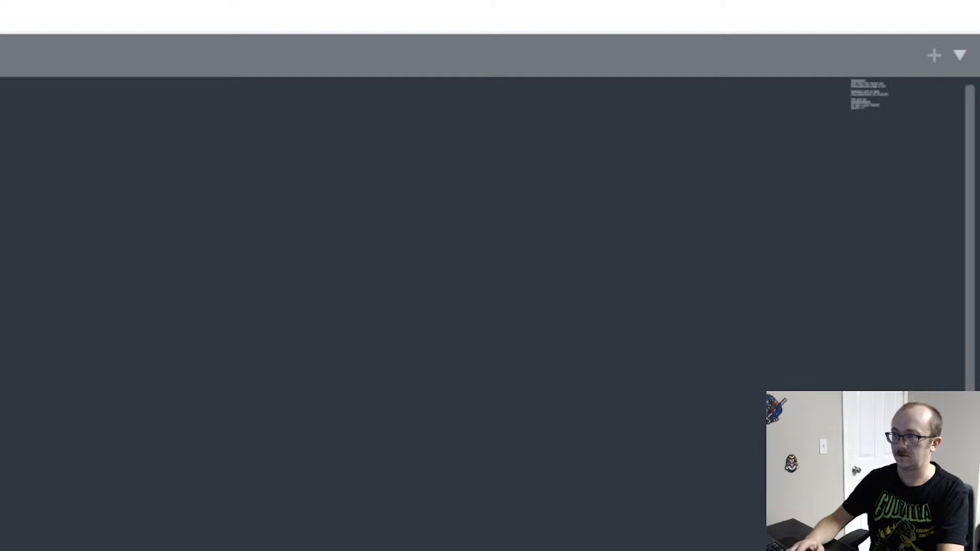
type("p:")
key("Return")
key("ctrl+v")
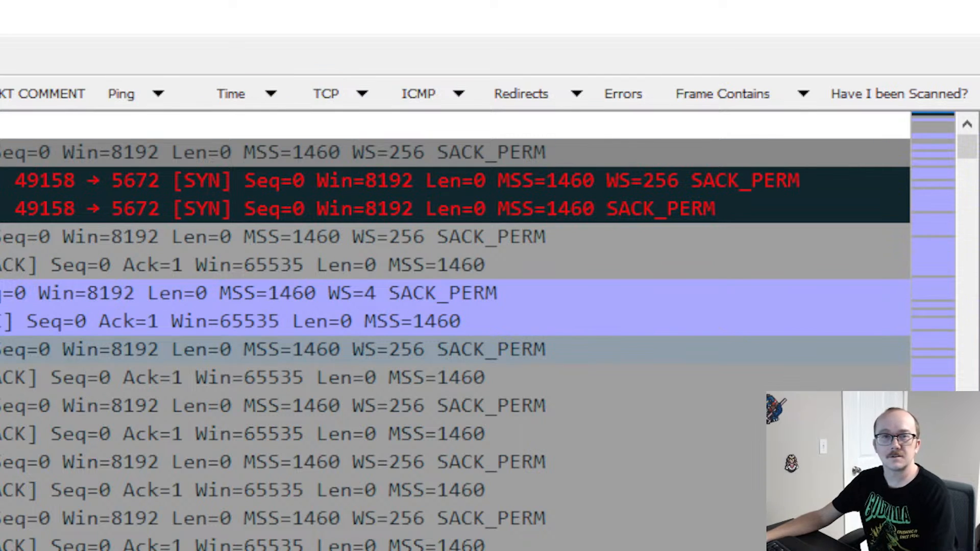
Step: Filter the capture in the Better Default + Packet Diagram profile with the Any ICMP button and widen the Protocol column
left_click(460, 94)
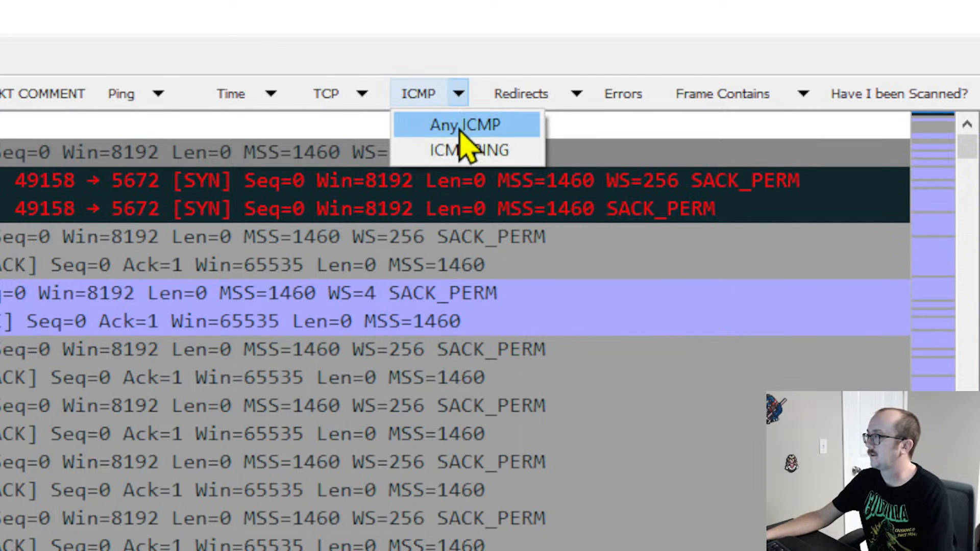
left_click(457, 128)
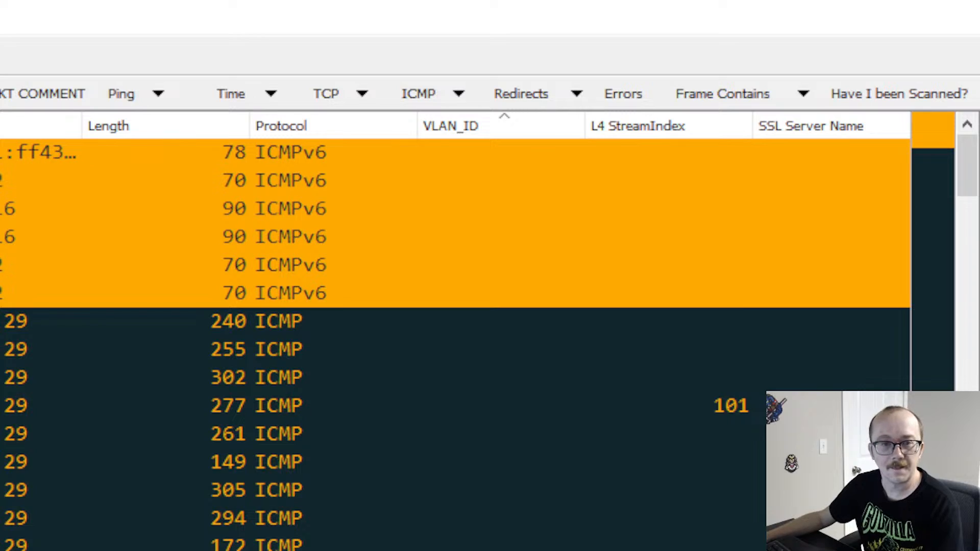
left_click(455, 293)
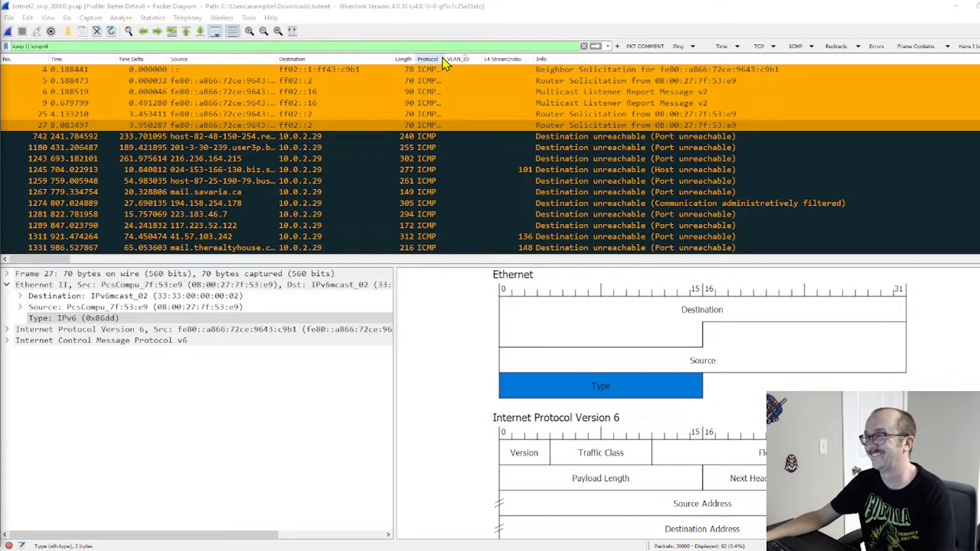
left_click_drag(443, 56, 461, 57)
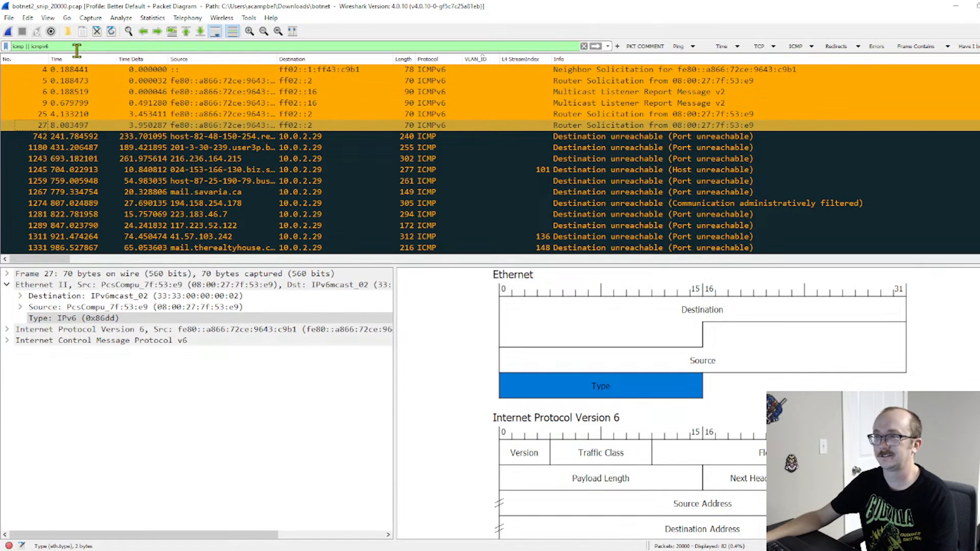
Step: Review the colors of the ICMP and ICMP errors coloring rules in the Better Default + Packet Diagram profile
left_click(47, 18)
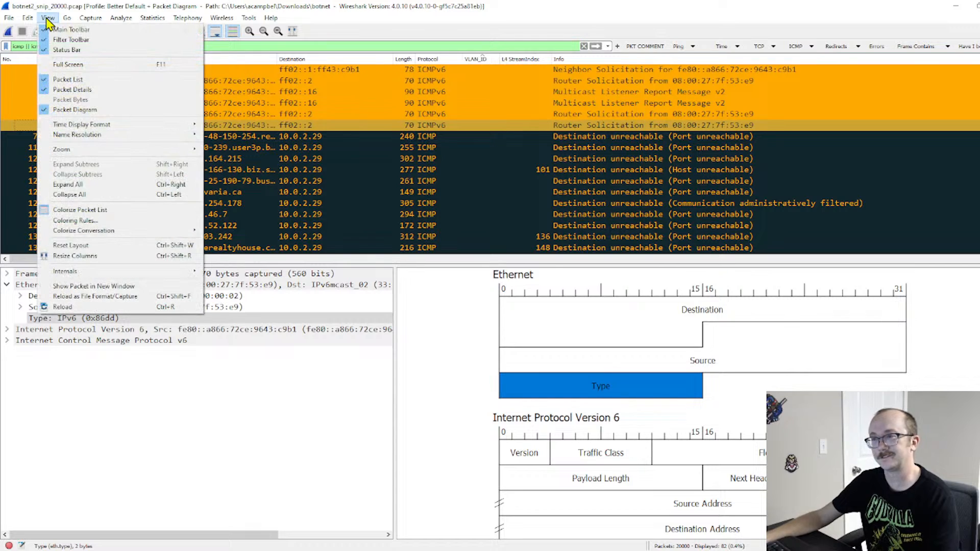
left_click(93, 225)
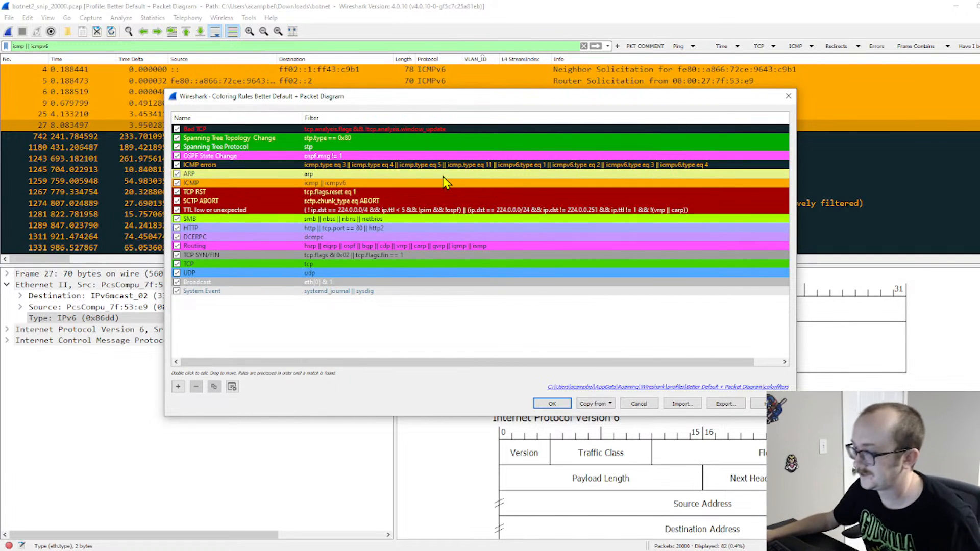
left_click(789, 97)
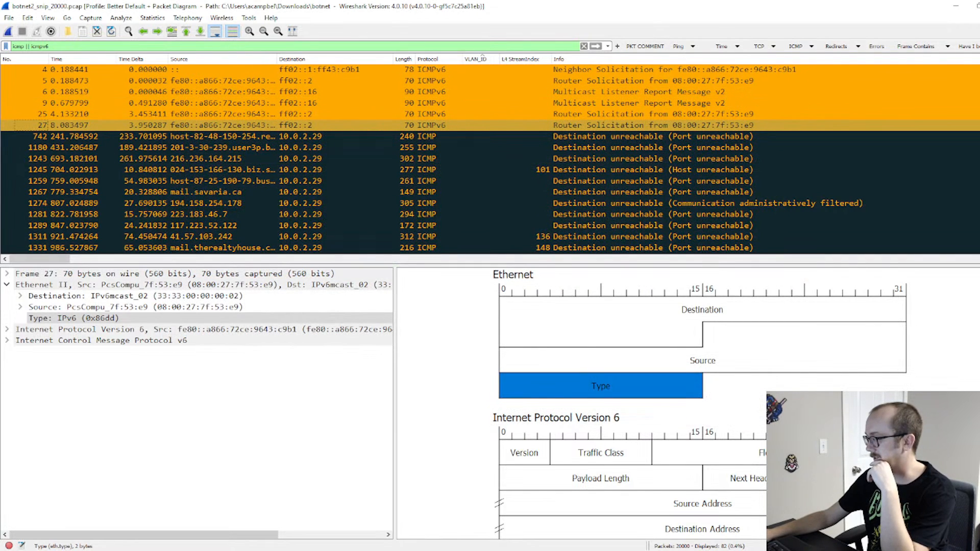
Step: Switch to the MEG profile and set the ICMP coloring rule's background to orange #ffaa00
left_click(827, 454)
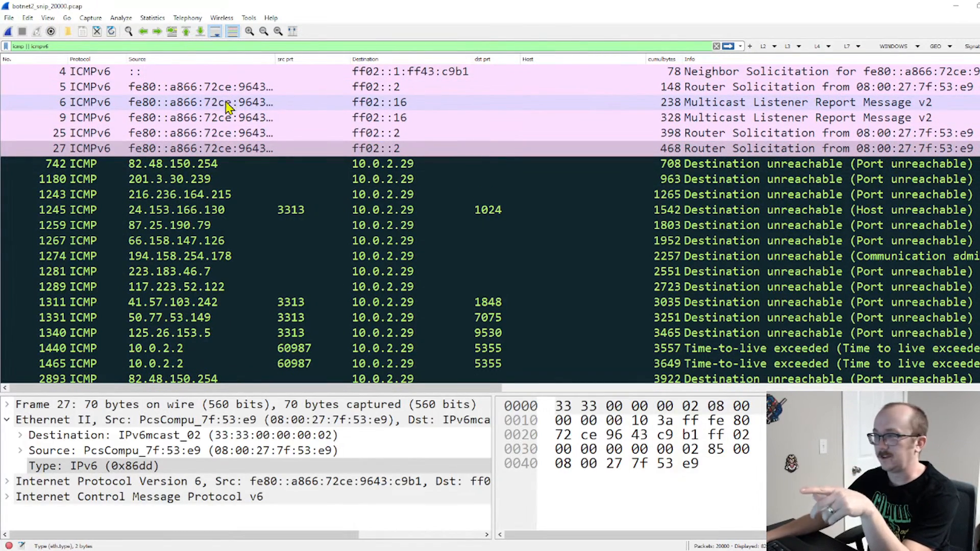
left_click(48, 18)
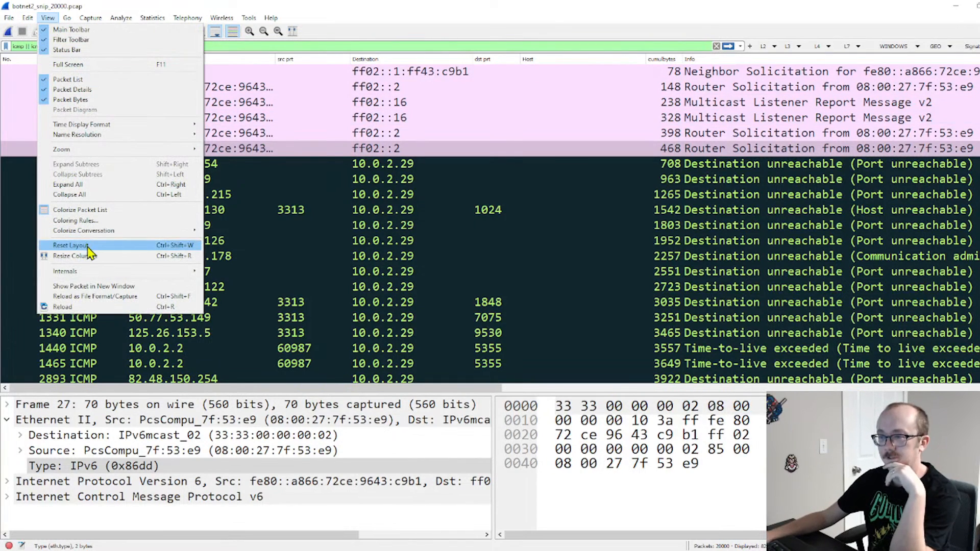
left_click(84, 220)
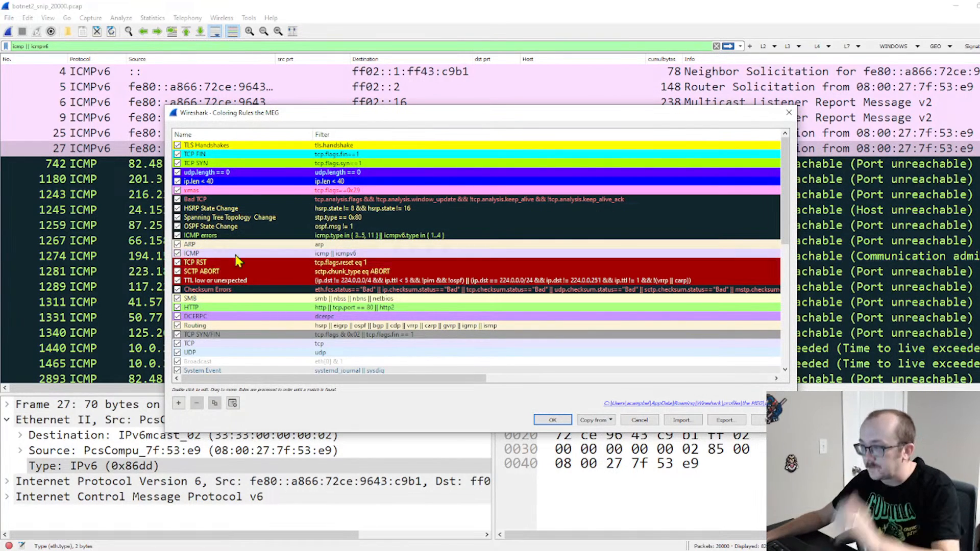
left_click(213, 253)
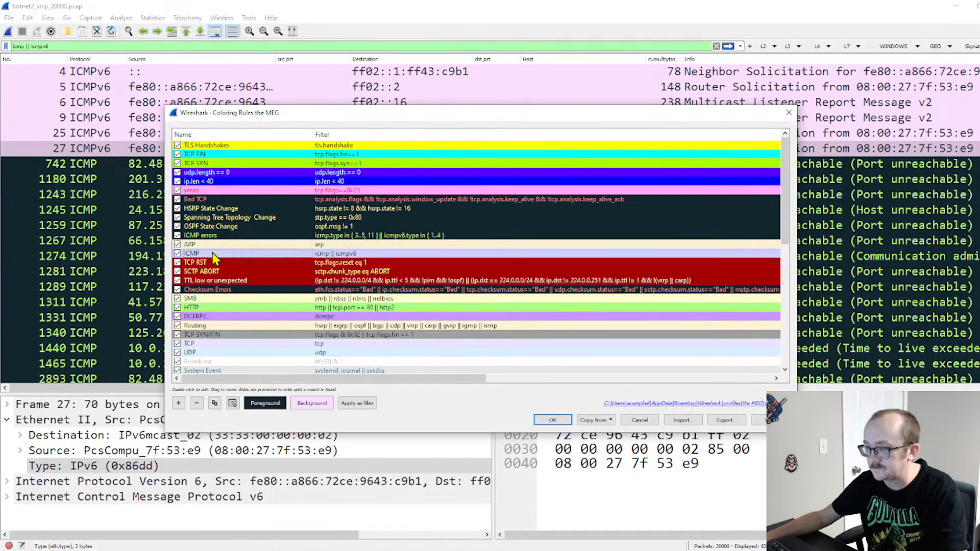
left_click(313, 403)
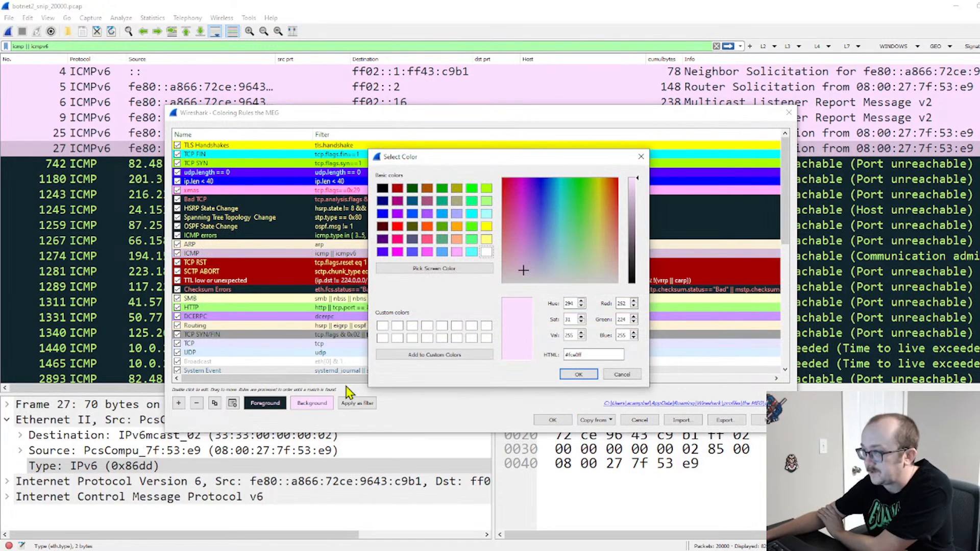
left_click(457, 226)
left_click(580, 374)
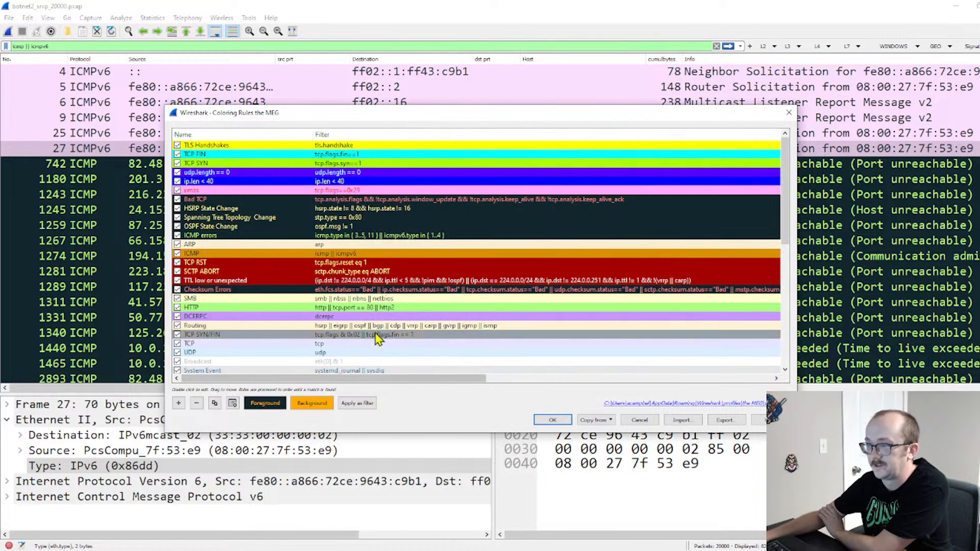
left_click(551, 420)
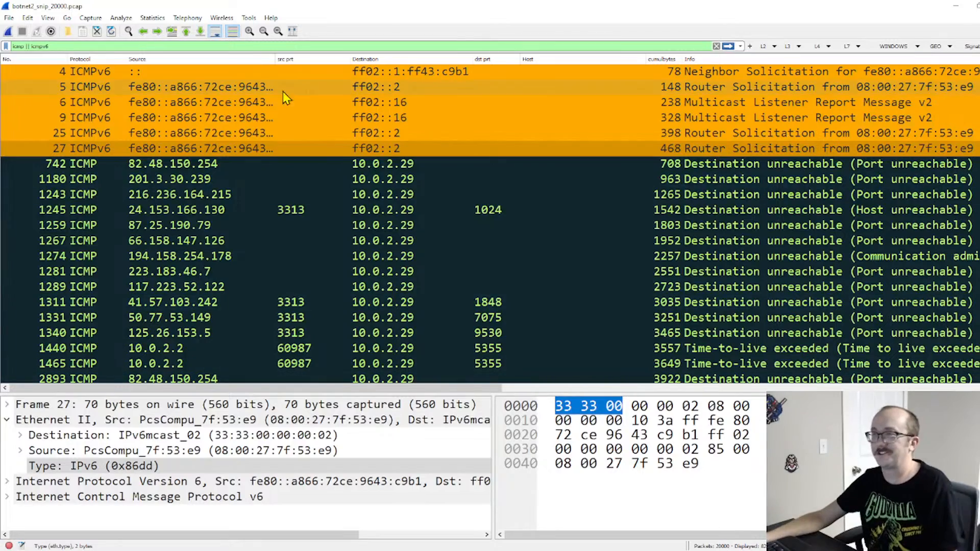
Step: Set the foreground of the MEG profile's ICMP errors coloring rule to orange #ffaa00 and save the rules
left_click(50, 19)
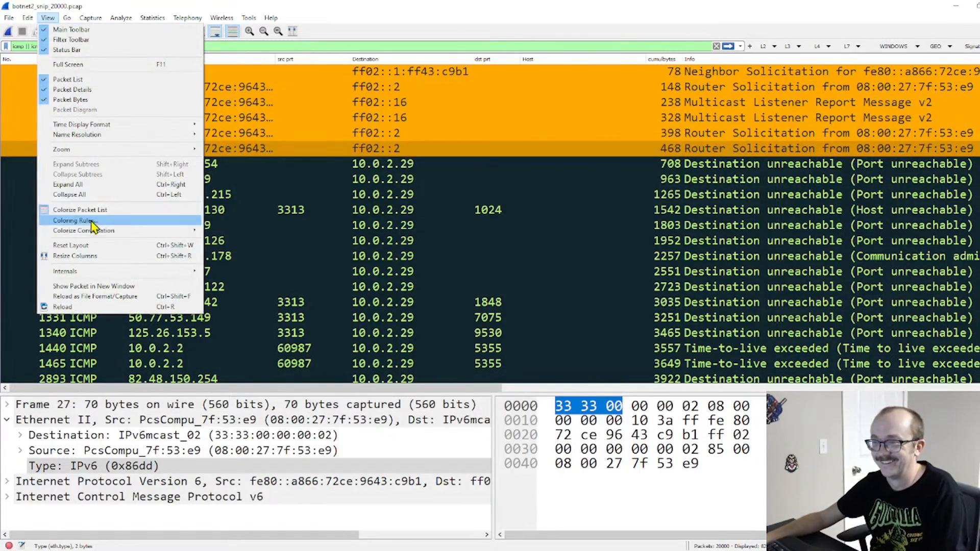
left_click(94, 225)
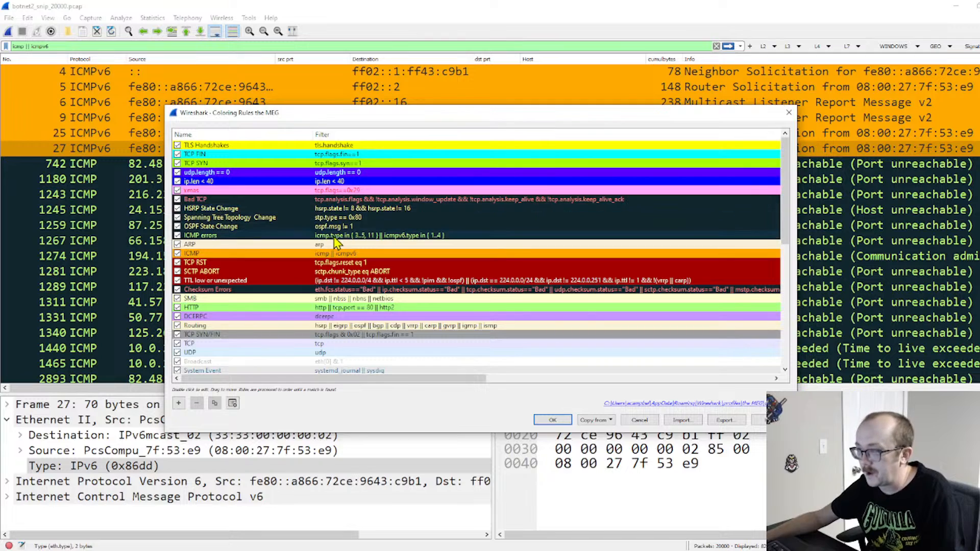
left_click(250, 237)
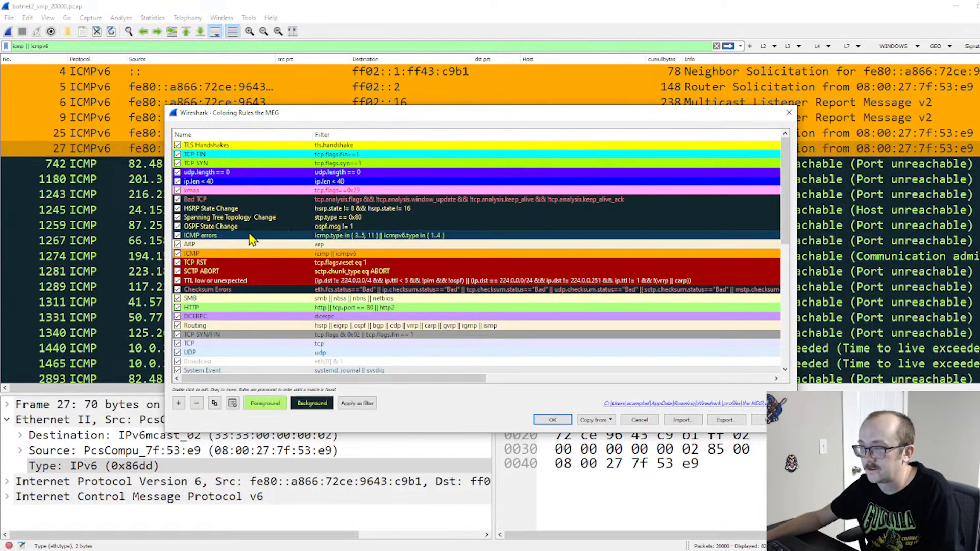
left_click(265, 404)
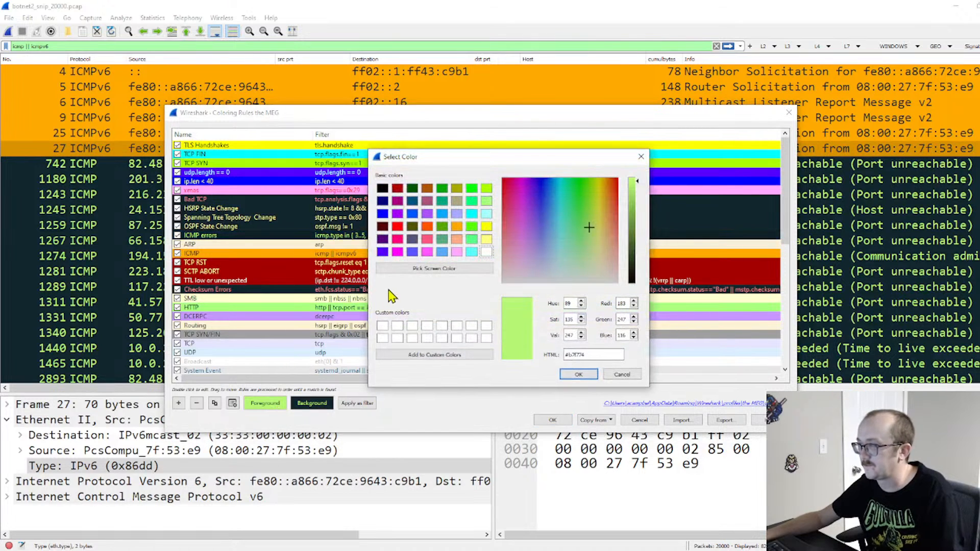
left_click(457, 226)
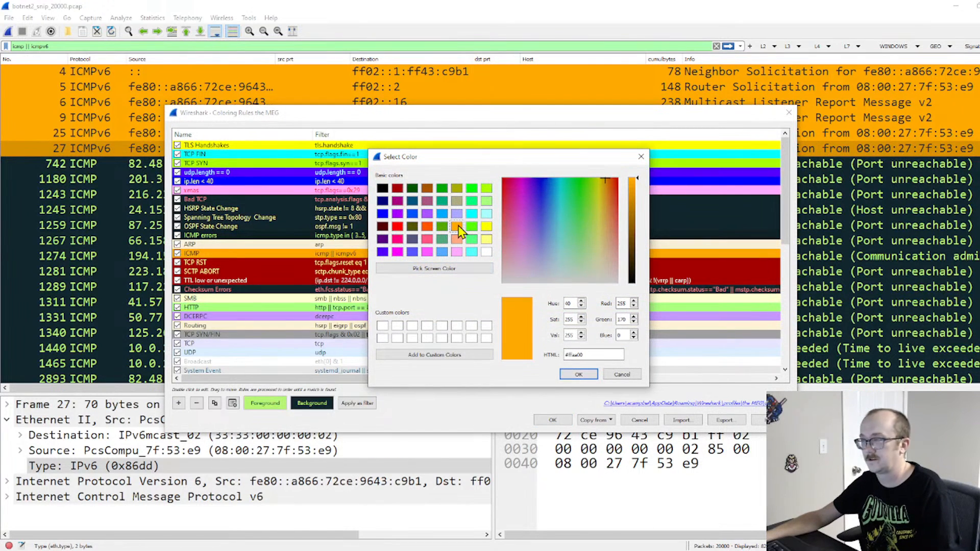
left_click(580, 376)
left_click(552, 420)
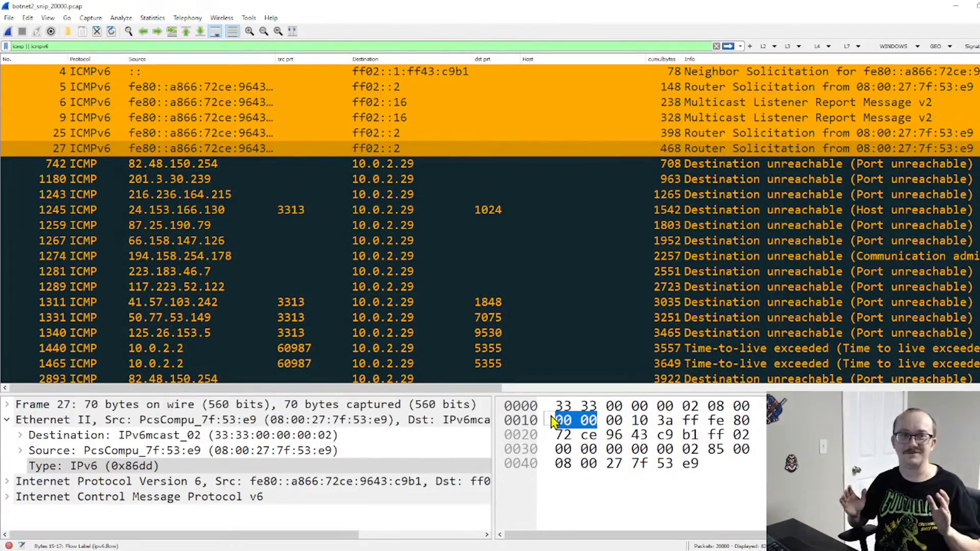
Step: Check the ICMP coloring in the packet list and review the Time and TCP filter buttons of the Better Default + Packet Diagram profile
scroll(603, 227, "down", 1)
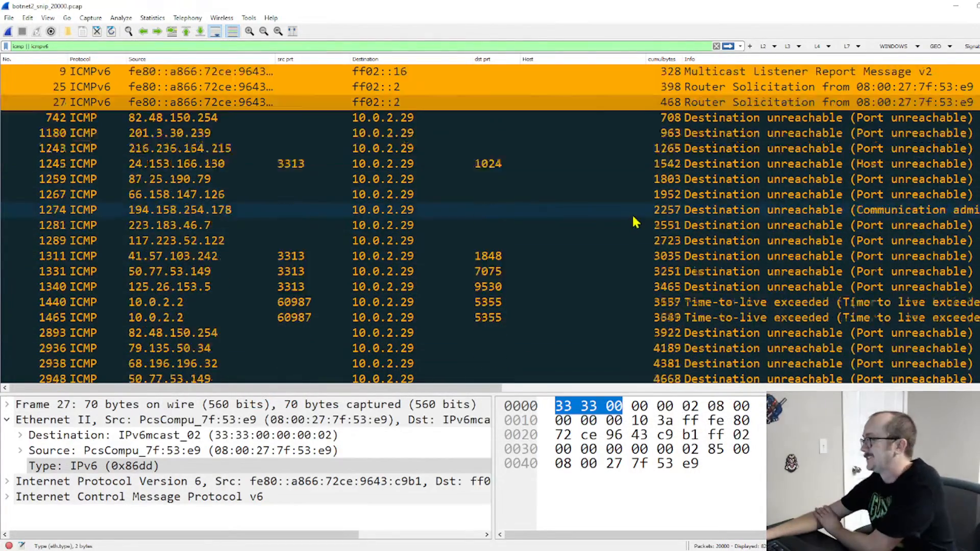
scroll(607, 225, "up", 1)
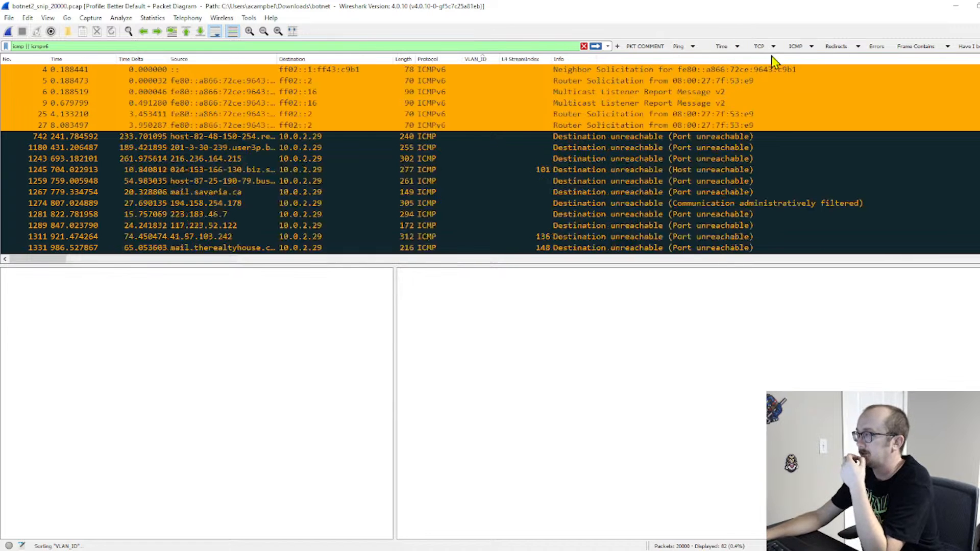
left_click(738, 46)
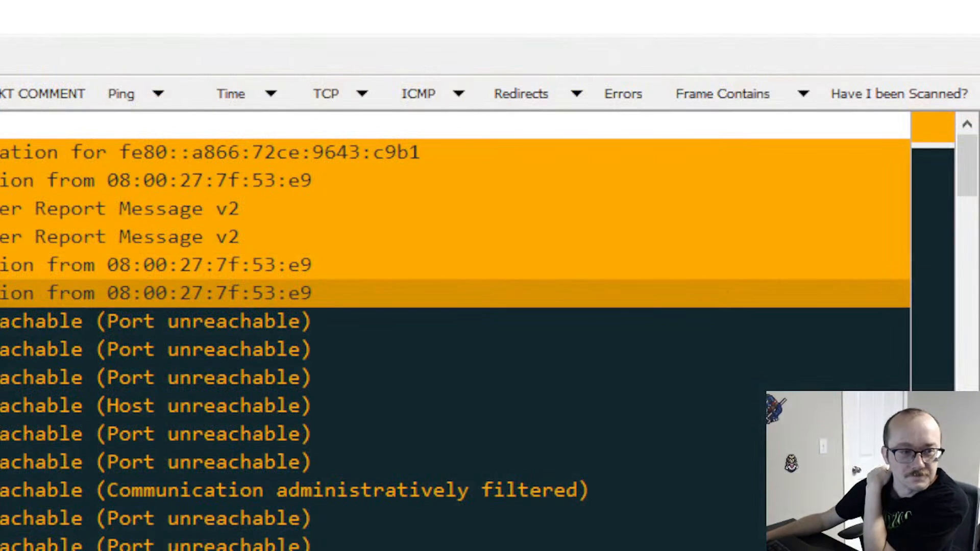
left_click(362, 94)
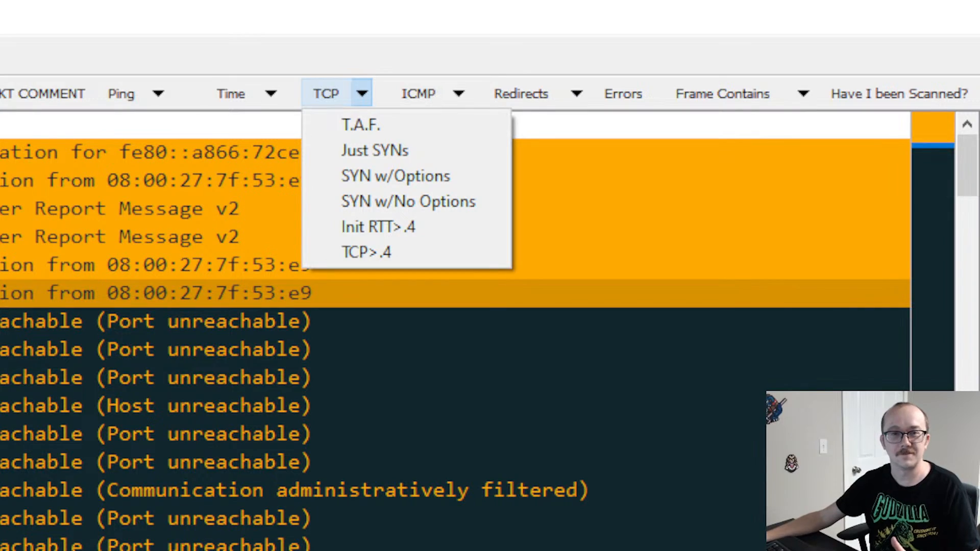
key("Escape")
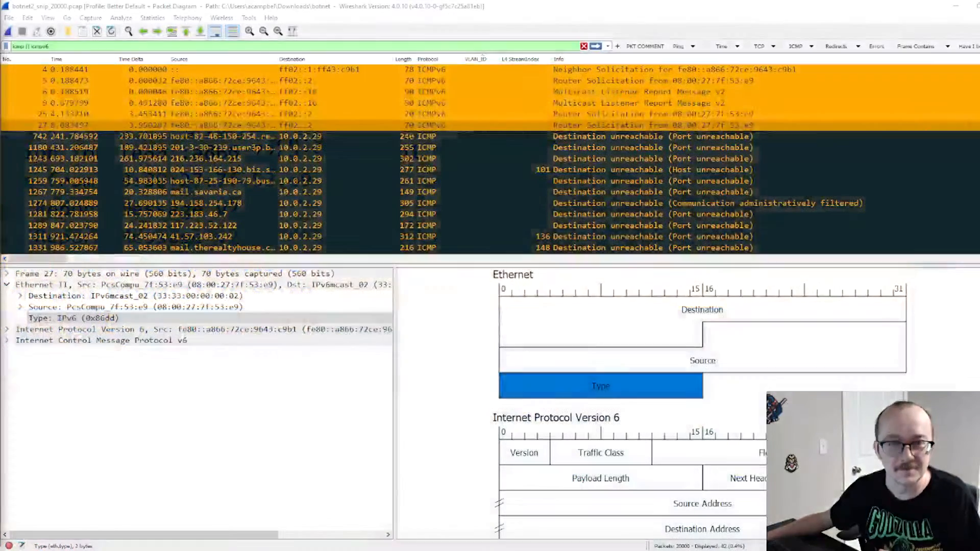
Step: Switch to Sublime Text and begin a personal reminder below the ip.ttl < 8 line reading "don't forget to do a shark picture"
key("alt+Tab")
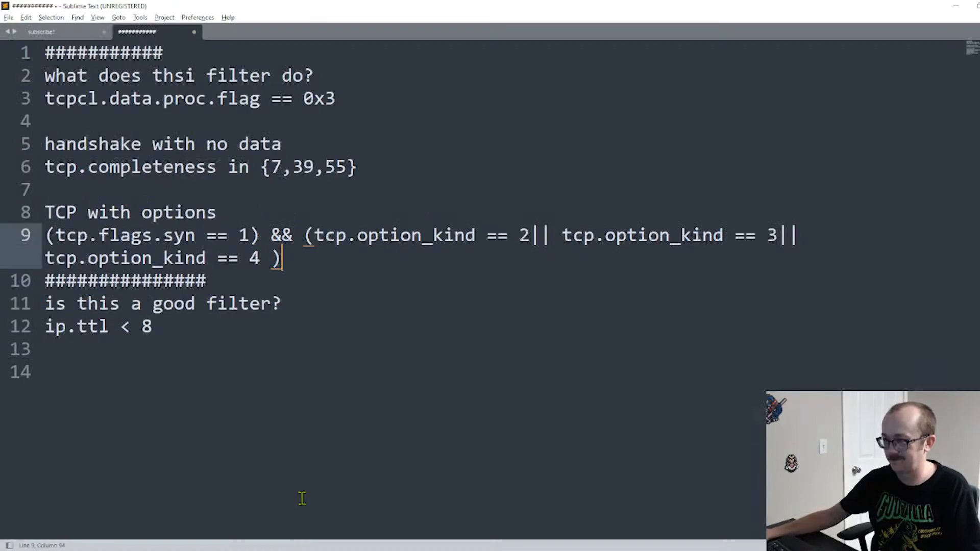
left_click(221, 334)
key("Return")
key("Return")
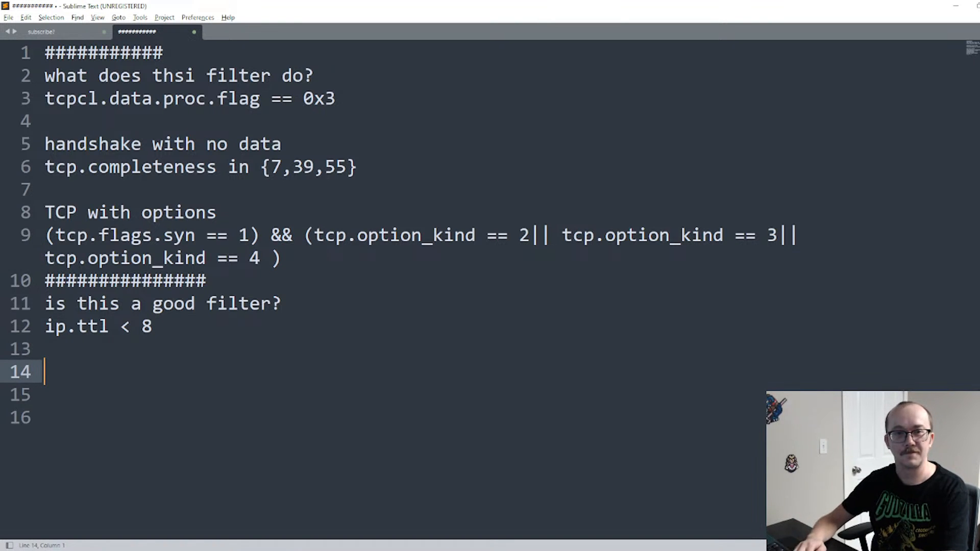
scroll(265, 321, "up", 8, "ctrl")
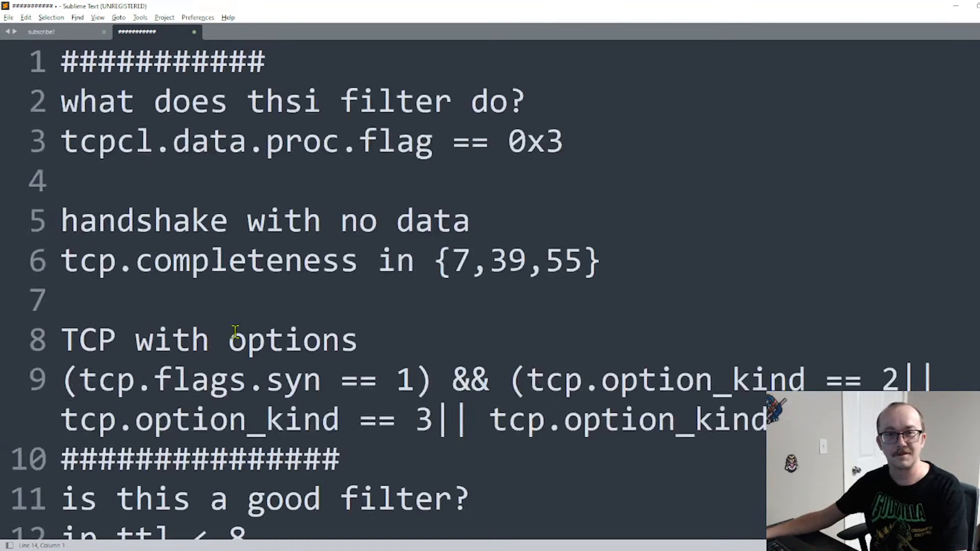
type("Andrew ")
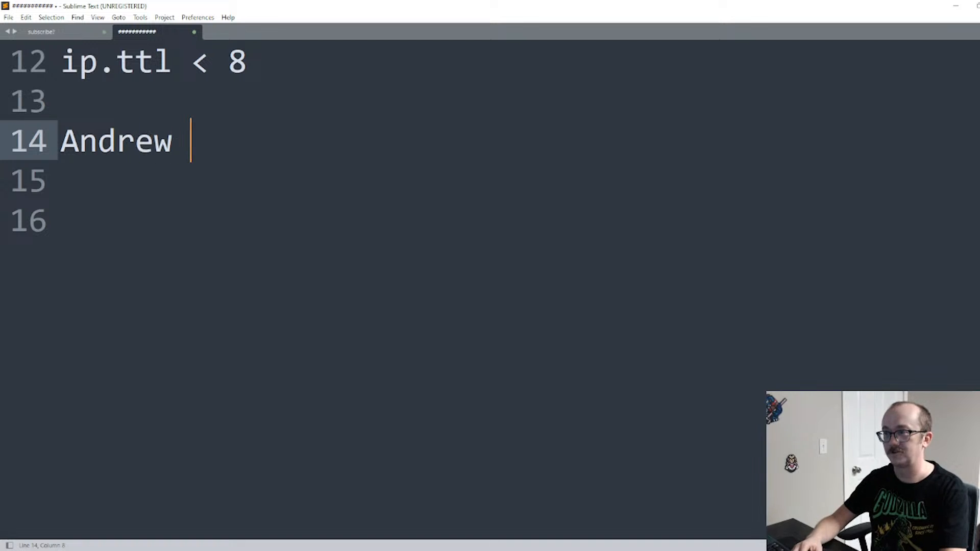
type("don't forget to do a ")
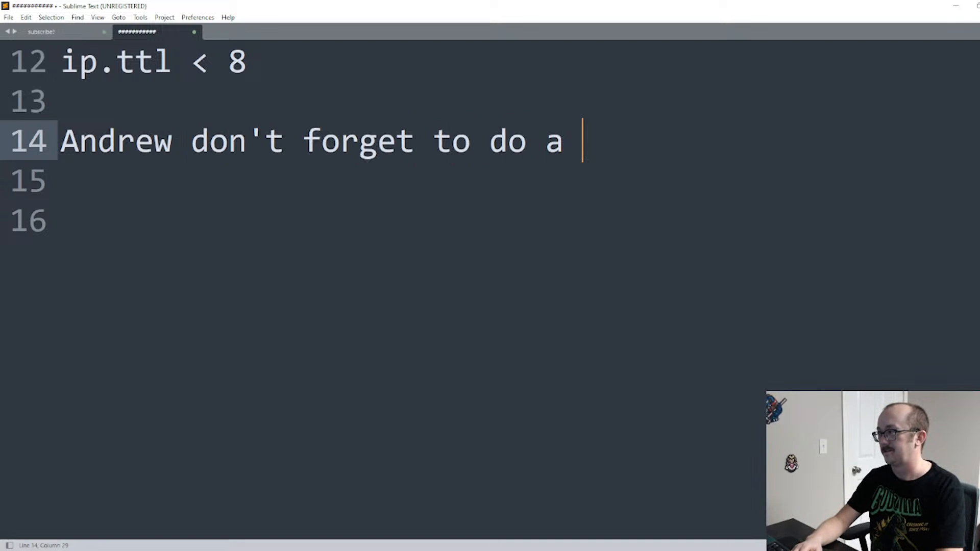
type("shark picture")
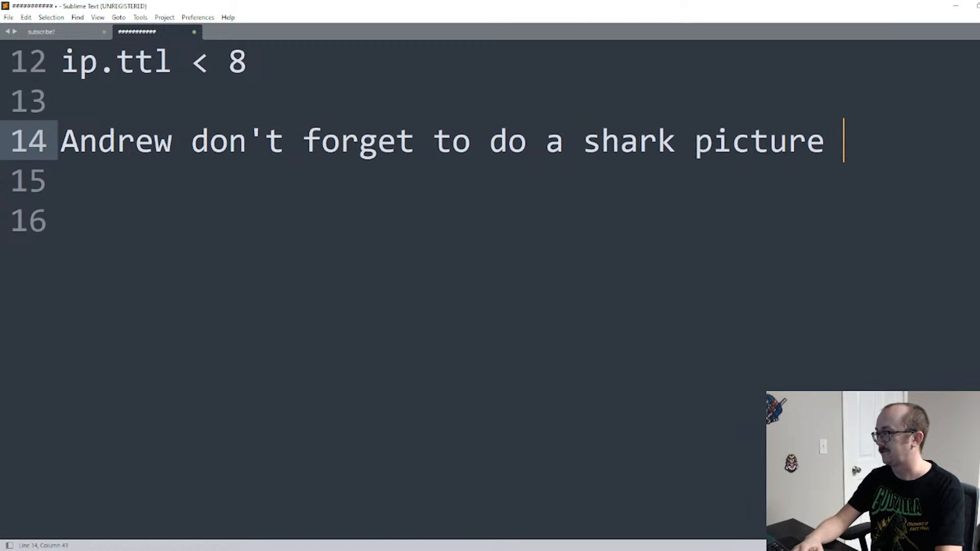
Step: Complete the reminder with "that also includes pumpkin spice in some way", reduce the text size and return to Wireshark
scroll(263, 322, "down", 2)
type("that")
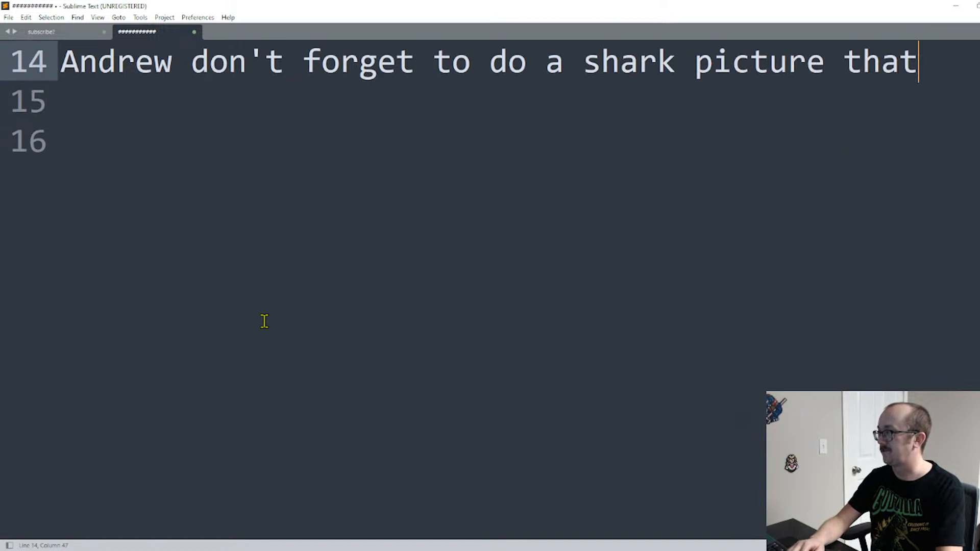
type("also")
key("BackSpace")
key("BackSpace")
key("BackSpace")
key("BackSpace")
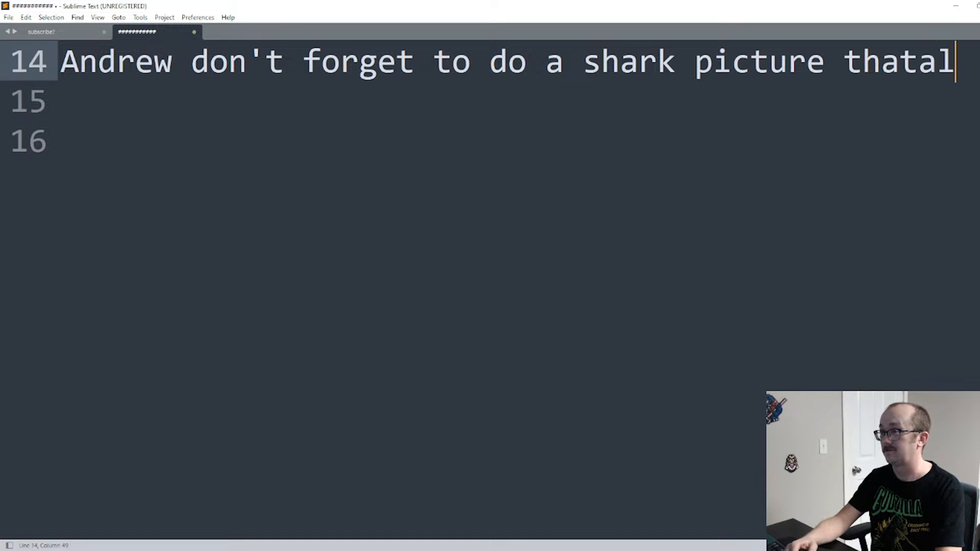
type("also include")
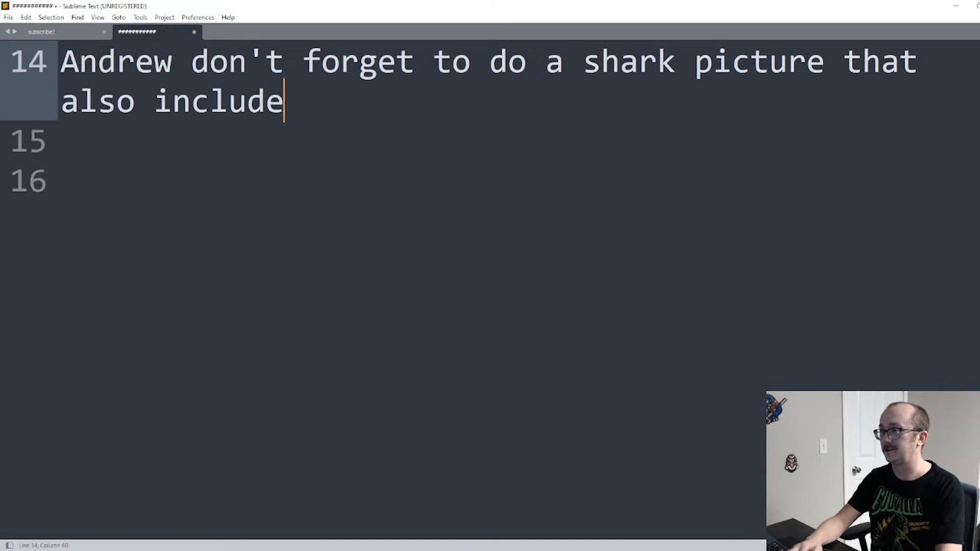
type("s pumpkin")
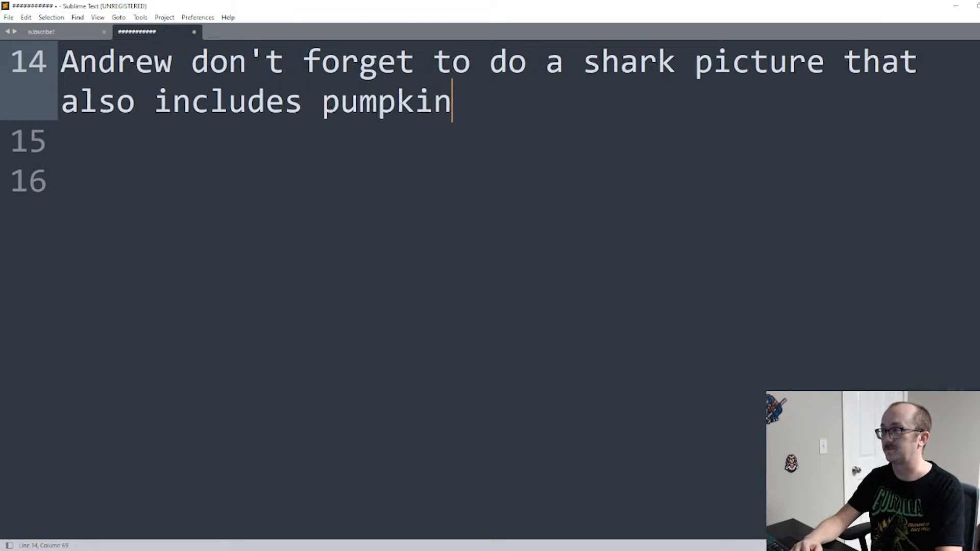
type(" spice in some way")
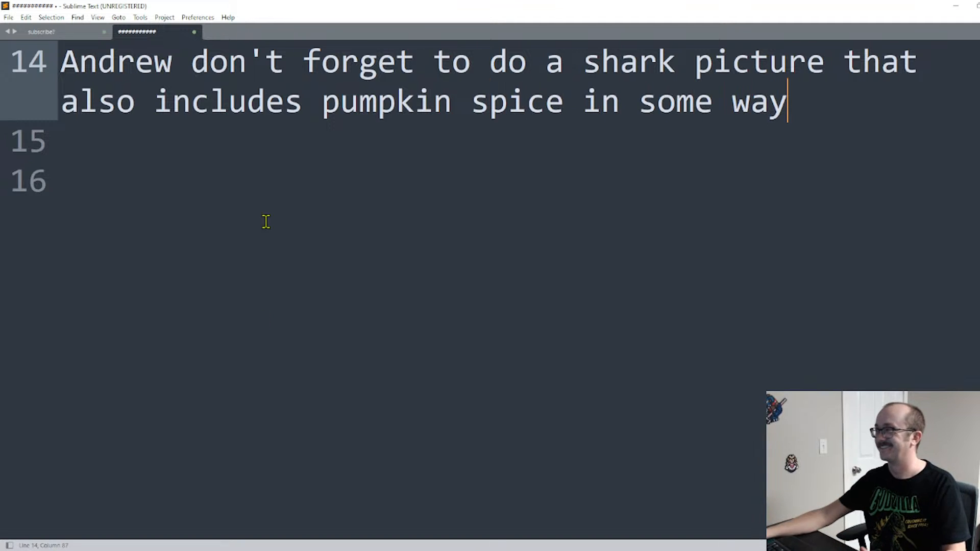
key("ctrl+minus")
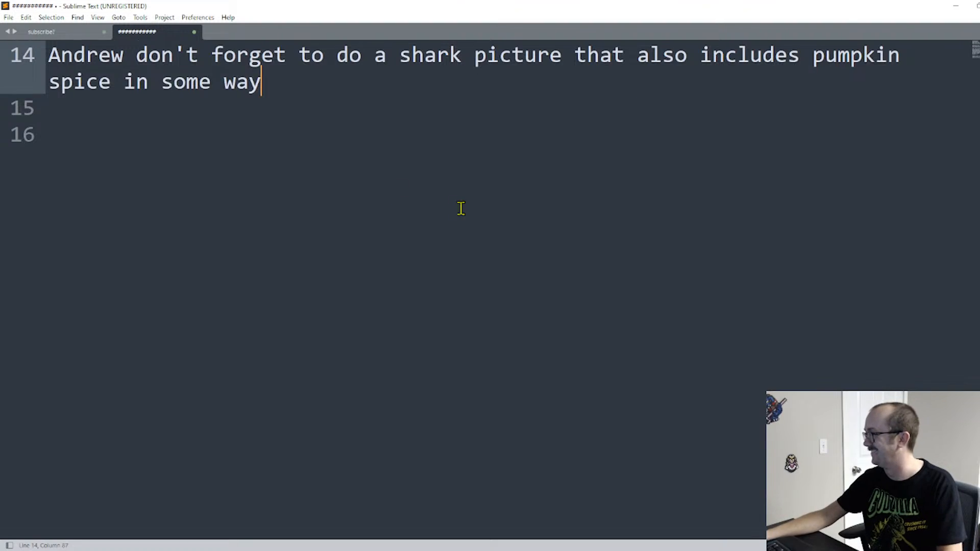
scroll(461, 209, "up", 4)
left_click(956, 6)
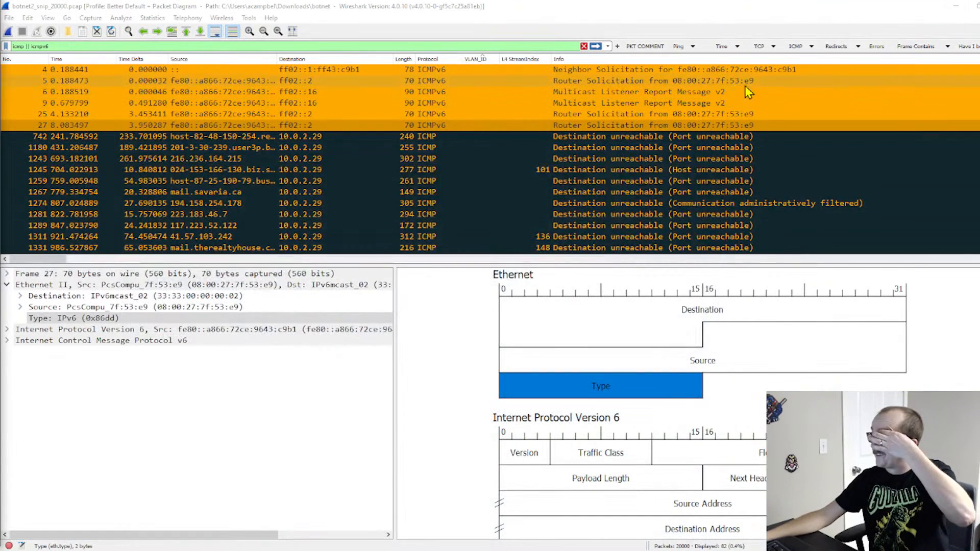
Step: Review the ICMP filter buttons and filter the capture for HTTP redirects and ICMP redirects
left_click(812, 47)
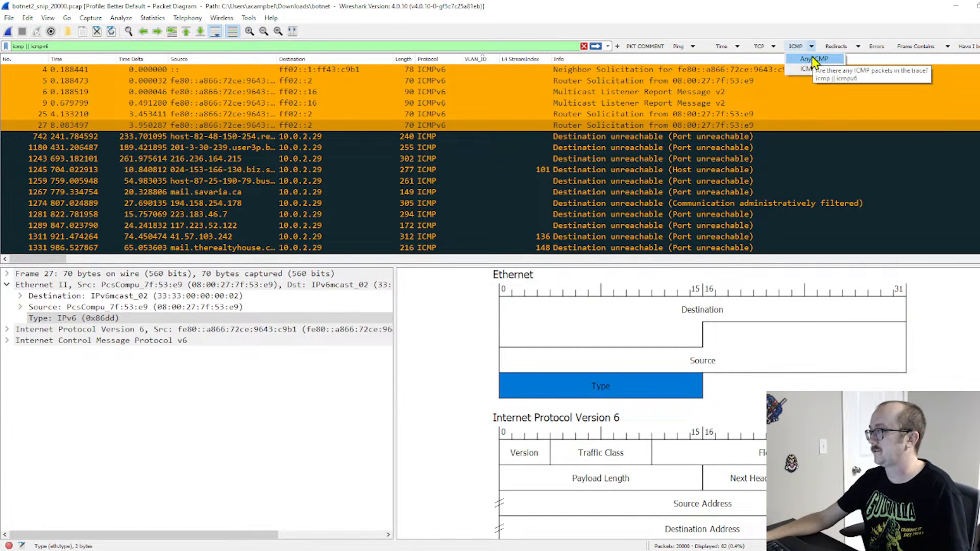
left_click(857, 47)
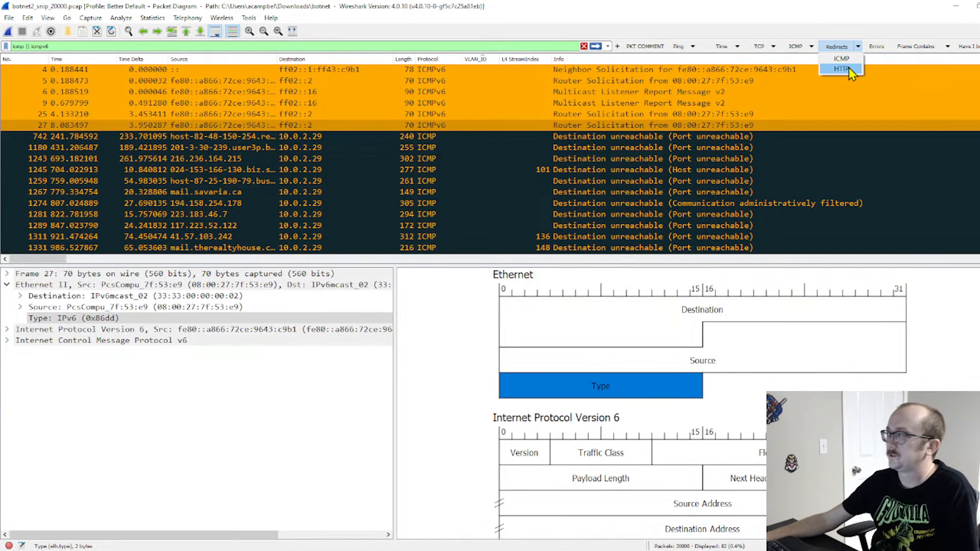
left_click(850, 68)
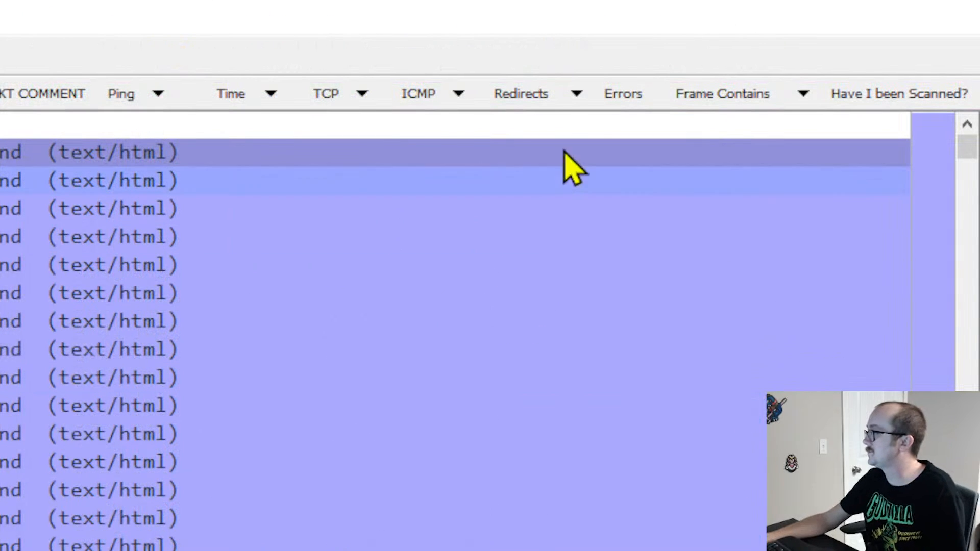
left_click(560, 99)
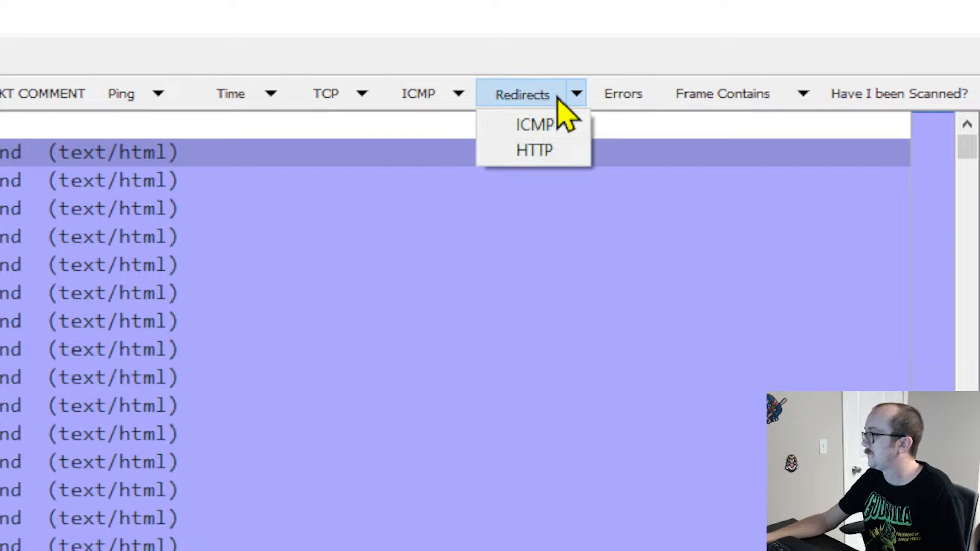
left_click(544, 126)
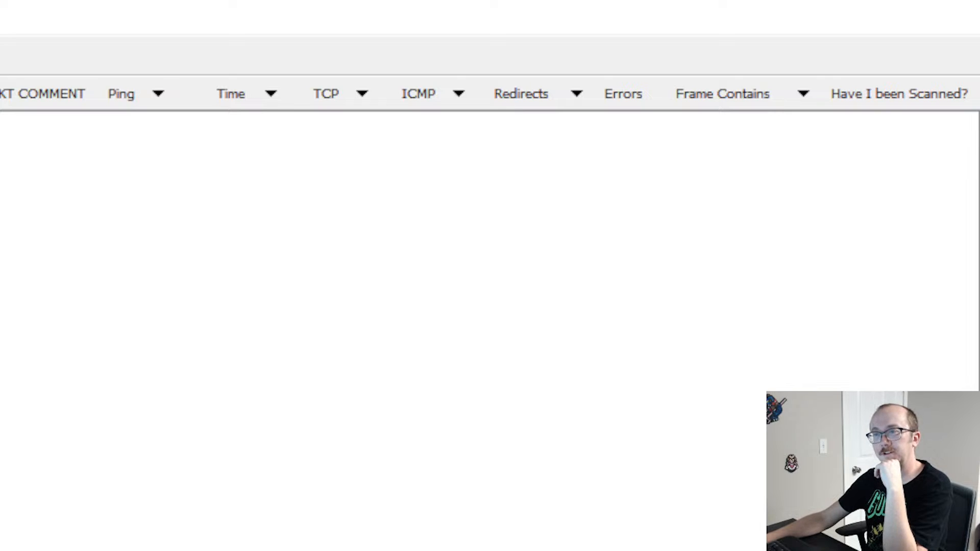
Step: Add the question "is there any value in having an ICMP redirect?" with icmp.type==5 below ip.ttl < 8 in the Sublime Text notes
key("alt+Tab")
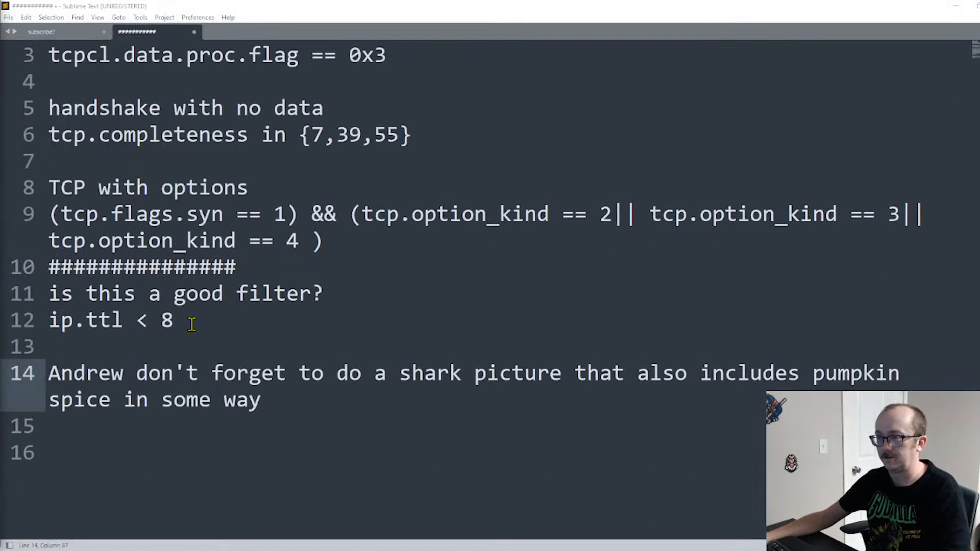
left_click(191, 324)
key("Return")
key("Return")
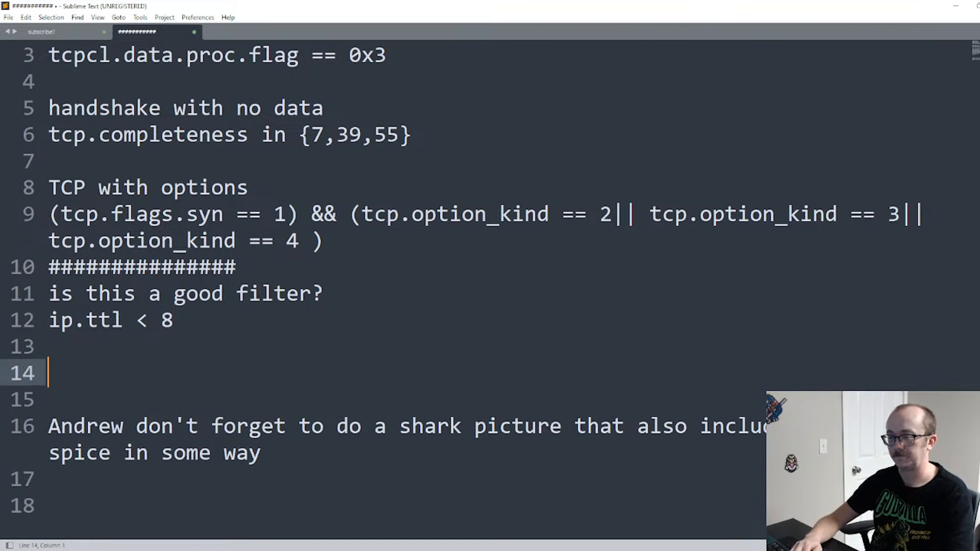
type("is there any")
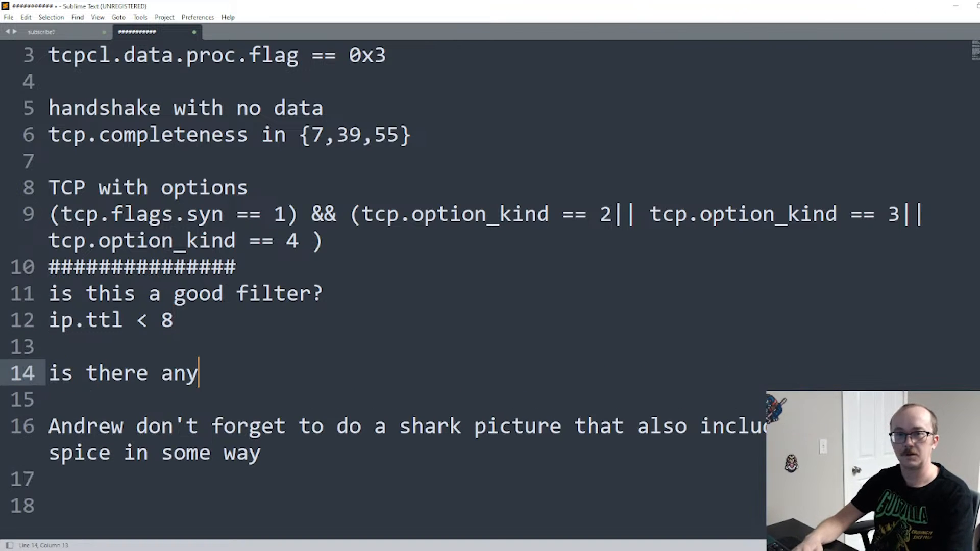
type(" value in having an")
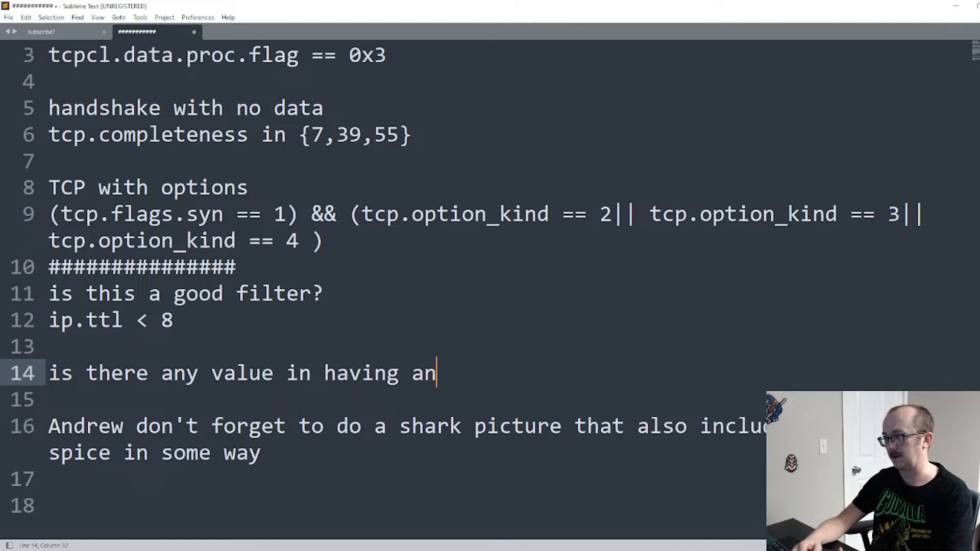
type(" ICMP redirect")
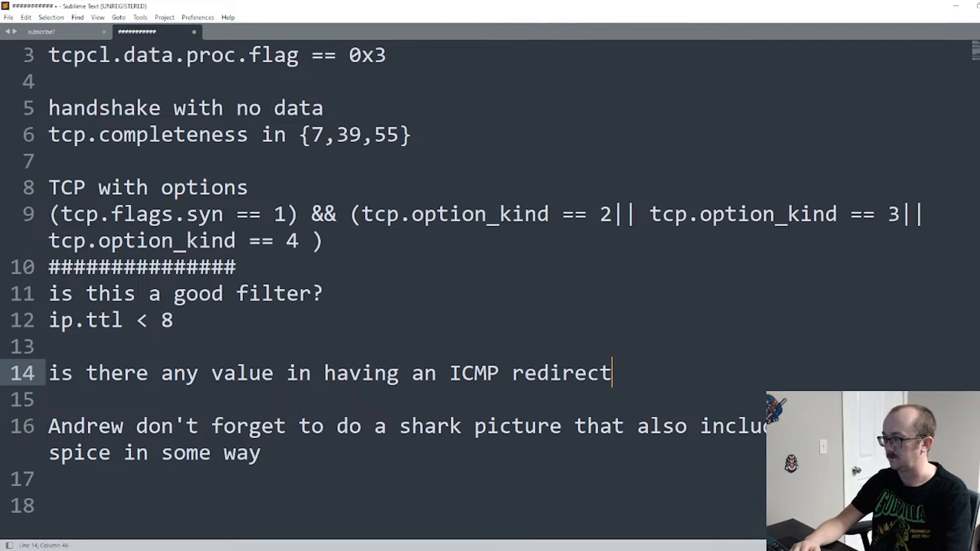
type("?")
key("Return")
type("icmp.type==5")
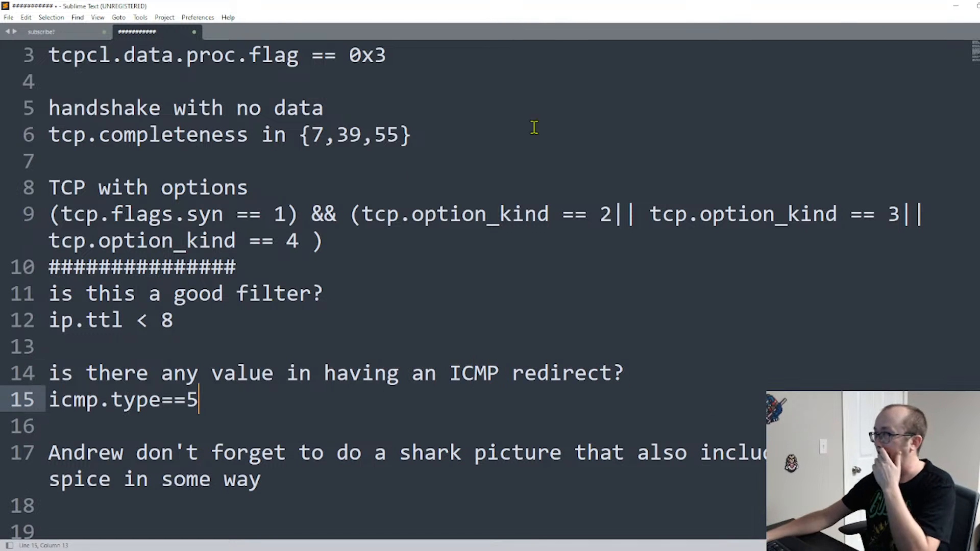
left_click(956, 6)
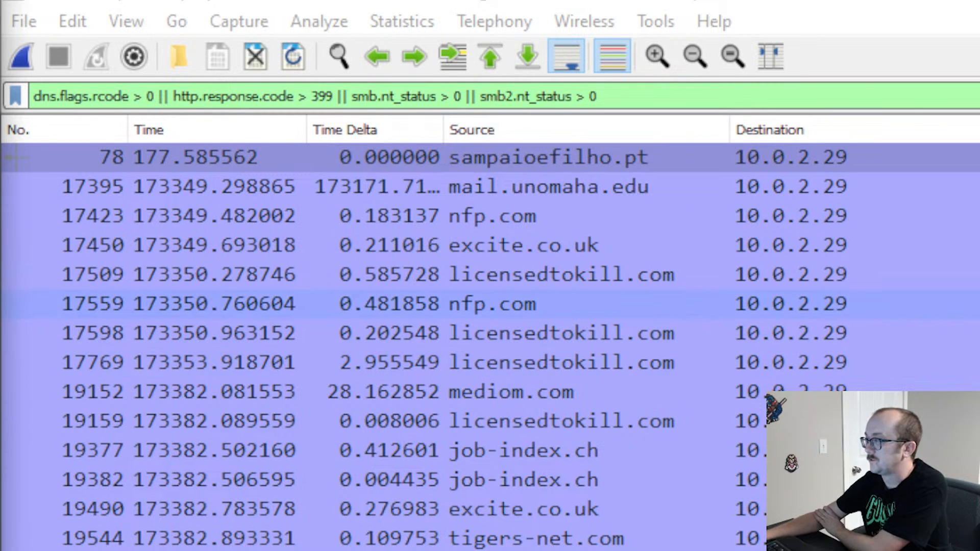
Step: Copy the applied filter dns.flags.rcode > 0 || http.response.code > 399 || smb.nt_status > 0 || smb2.nt_status > 0
scroll(490, 304, "down", 2)
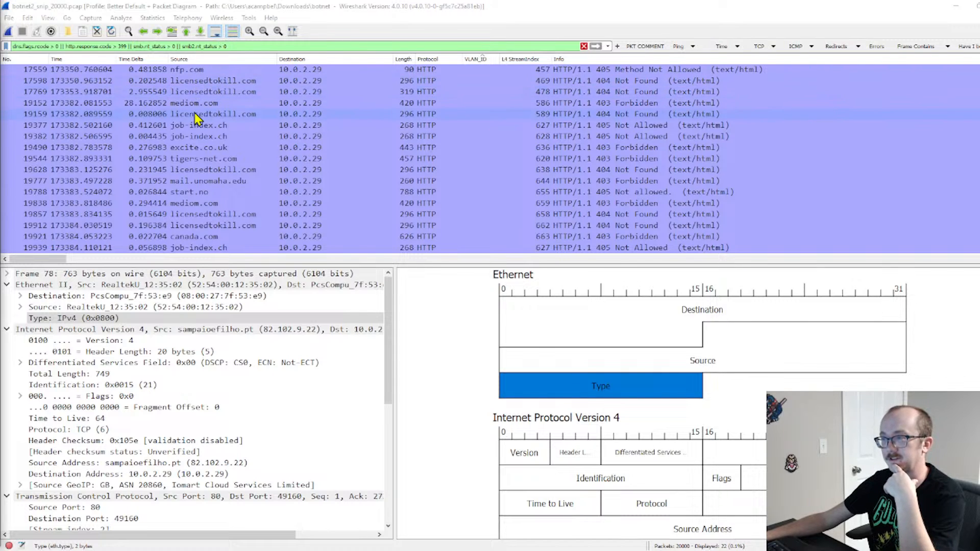
left_click_drag(228, 46, 10, 47)
key("ctrl+c")
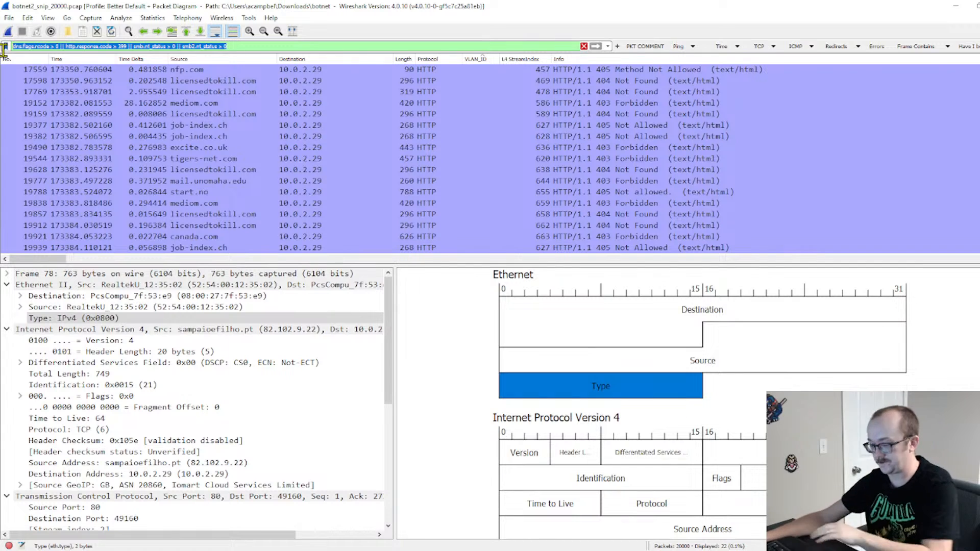
right_click(124, 46)
left_click(155, 104)
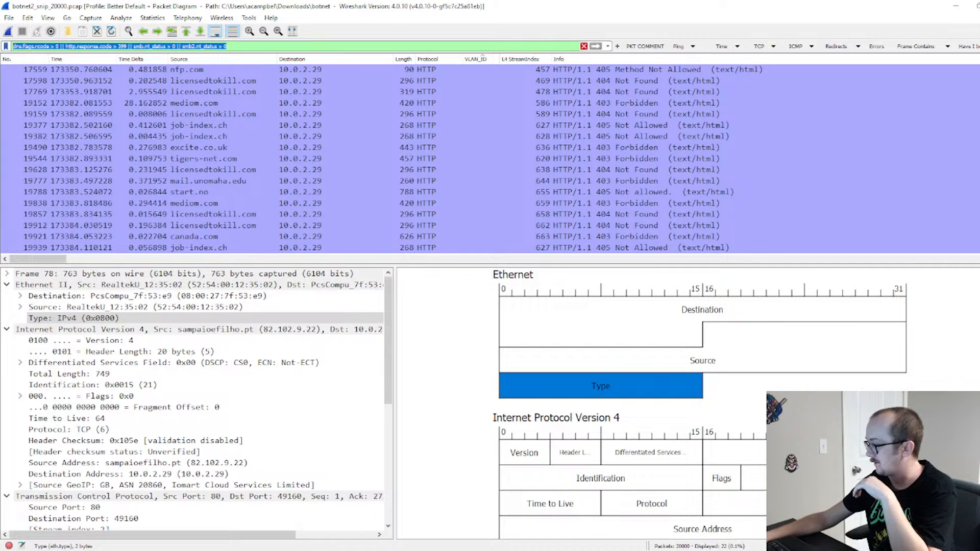
Step: Switch to the MEG profile and add a saved display filter with the copied expression dns.flags.rcode > 0 || http.response.code > 399 || smb.nt_status > 0 || smb2.nt_status > 0
left_click(909, 490)
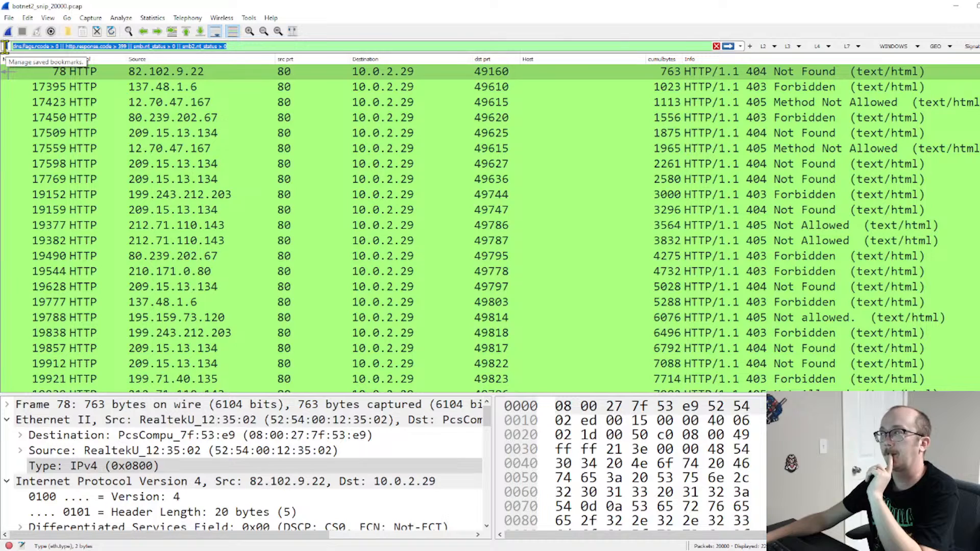
left_click(6, 47)
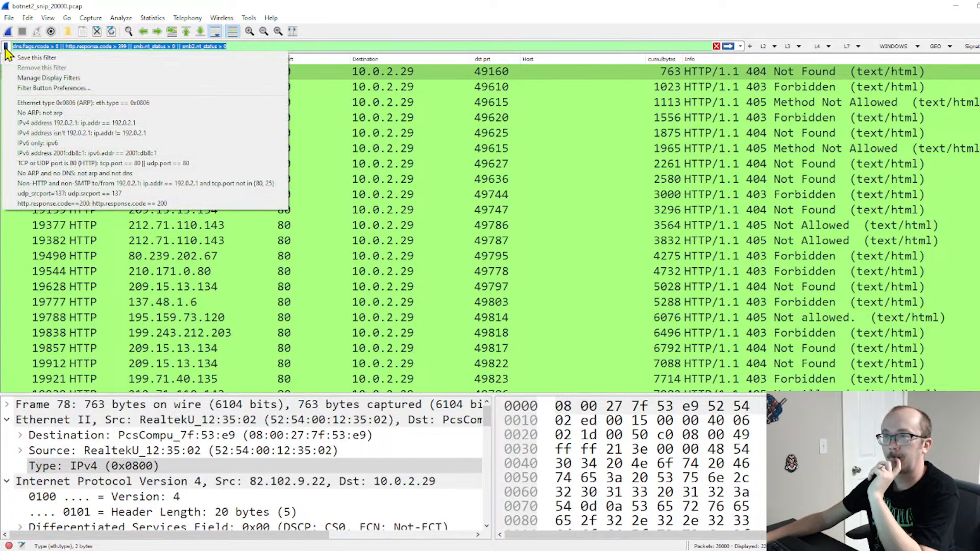
left_click(67, 80)
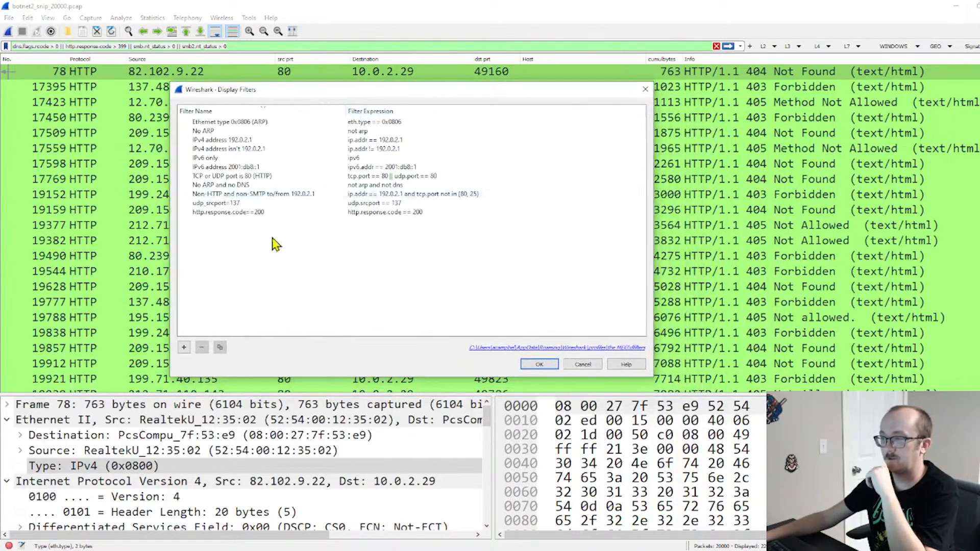
left_click(183, 347)
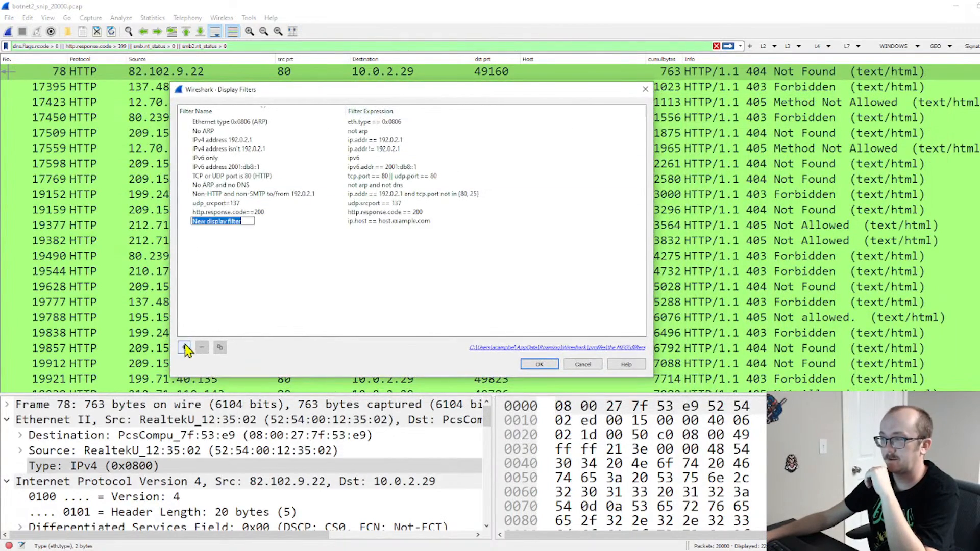
double_click(408, 223)
key("ctrl+v")
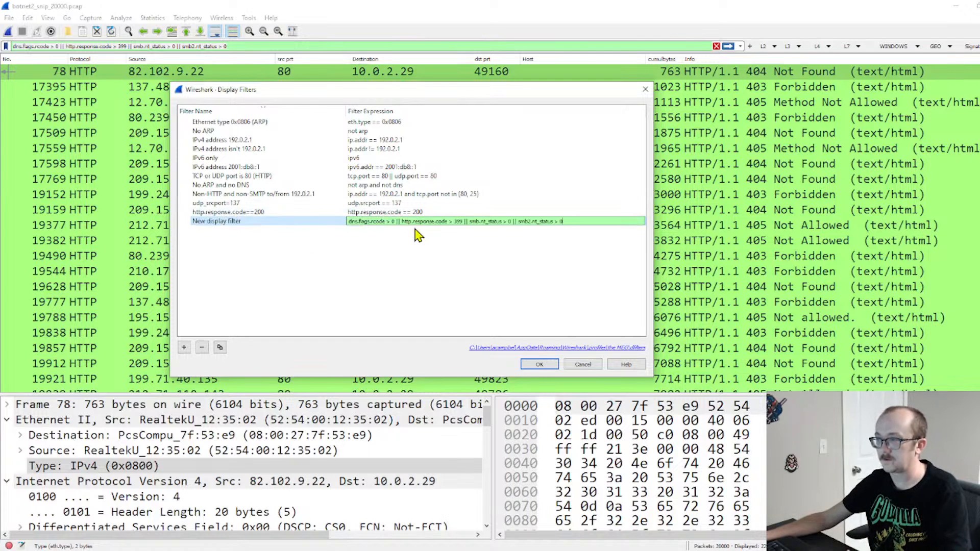
Step: Name the new display filter "error codes" and save the filter list
double_click(235, 223)
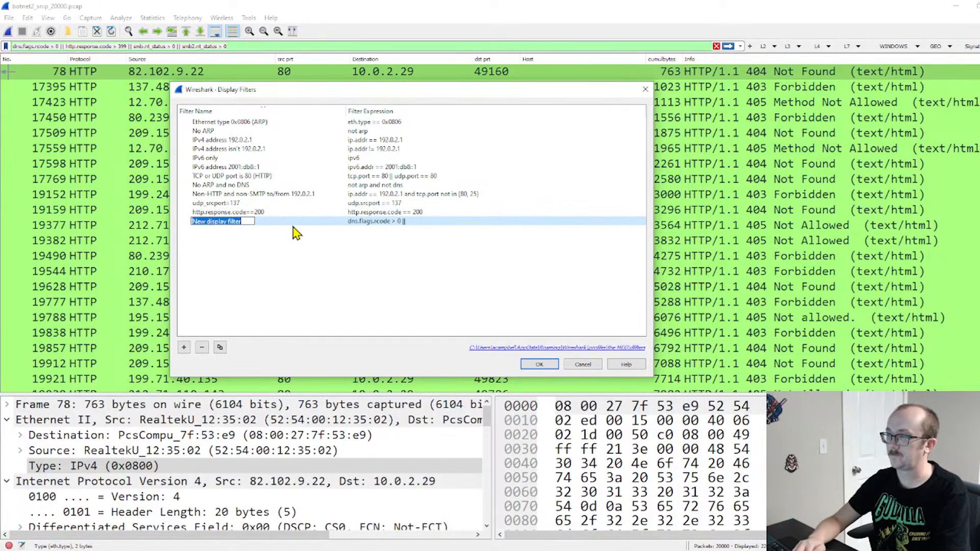
type("error codes")
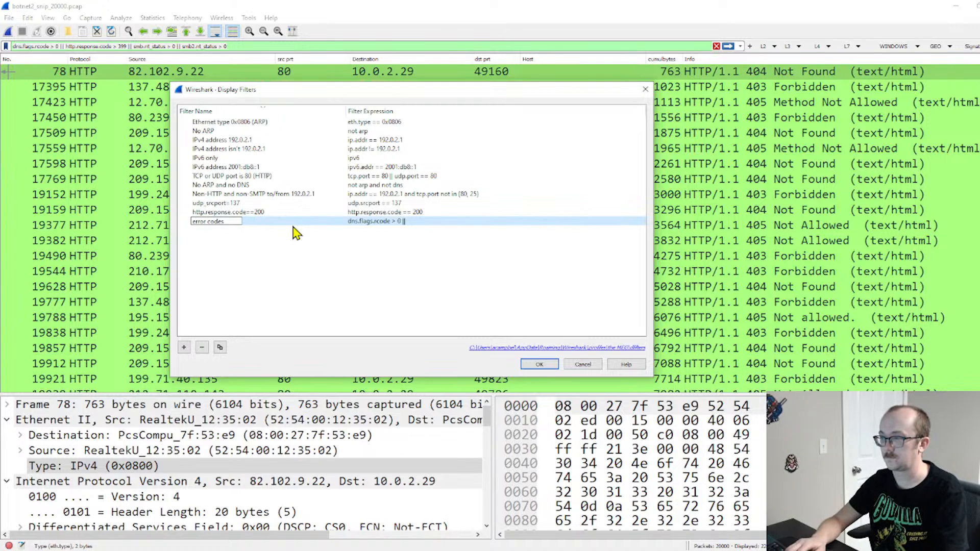
key("Return")
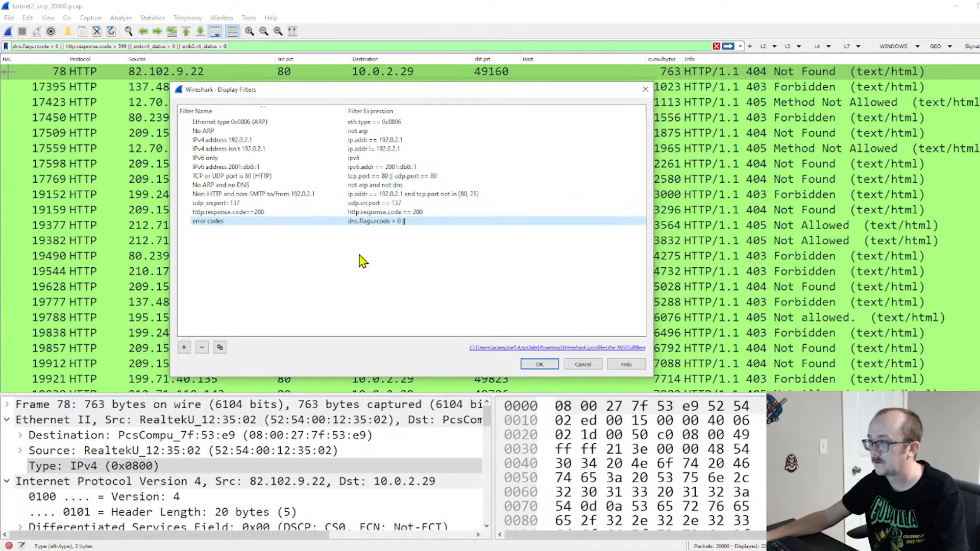
left_click(540, 364)
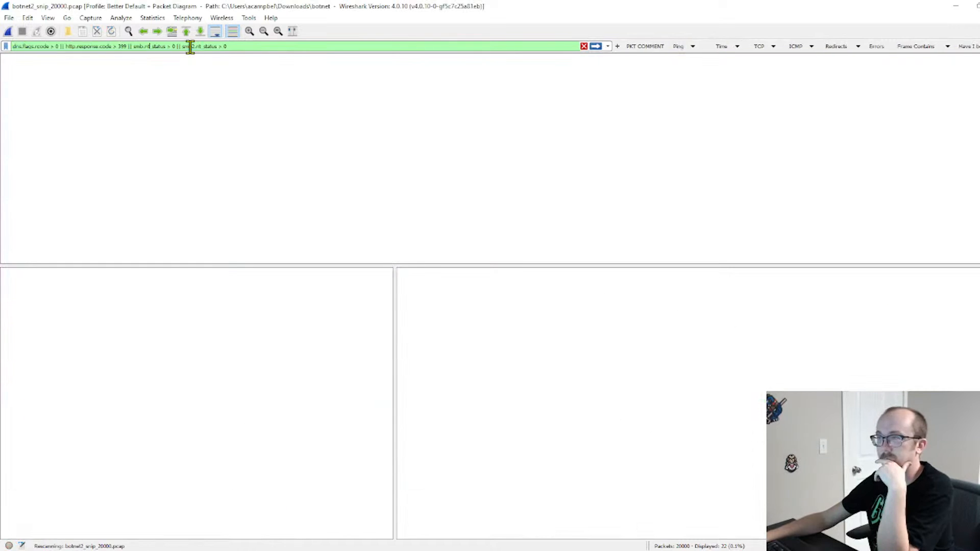
Step: Copy the complete DNS, HTTP and SMB error filter from the Better Default profile again and return to the MEG profile
left_click_drag(222, 46, 3, 46)
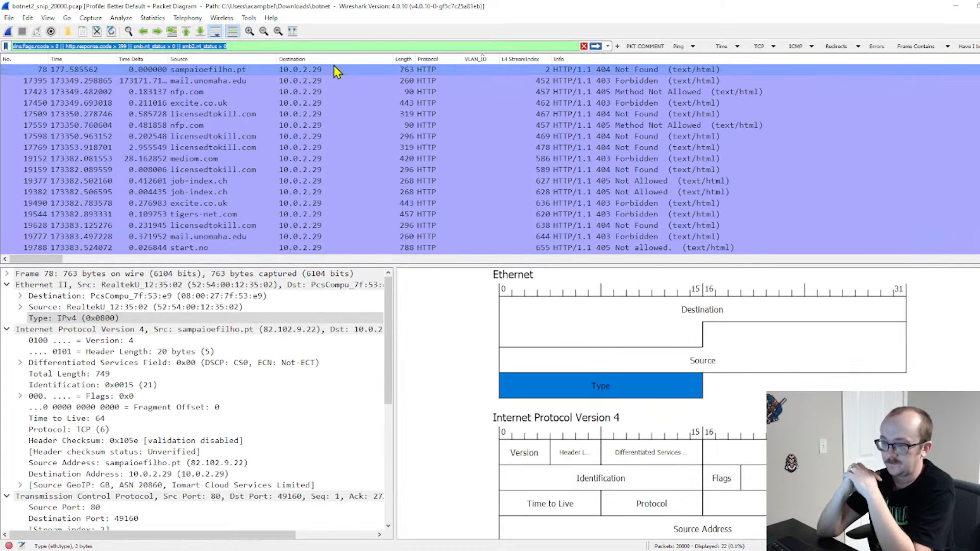
right_click(166, 48)
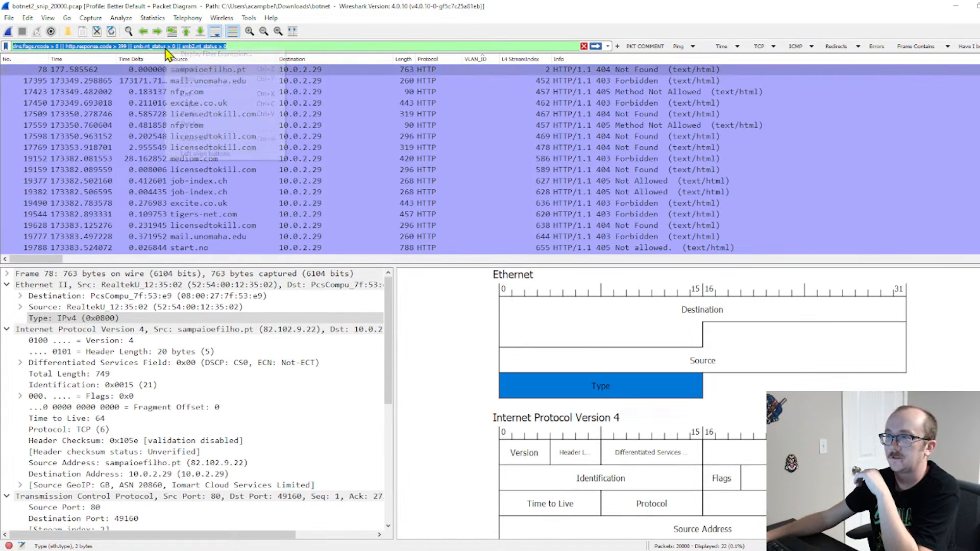
left_click(190, 103)
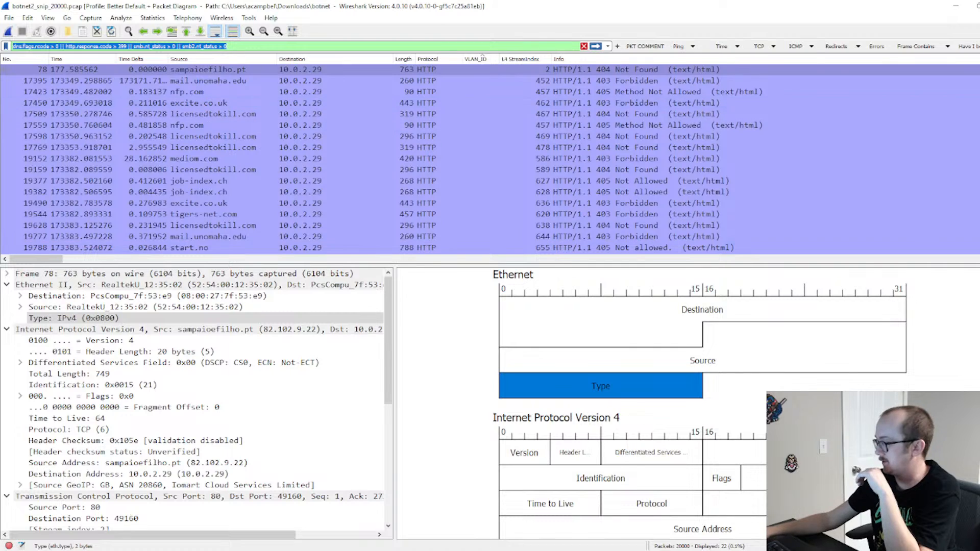
key("alt+Tab")
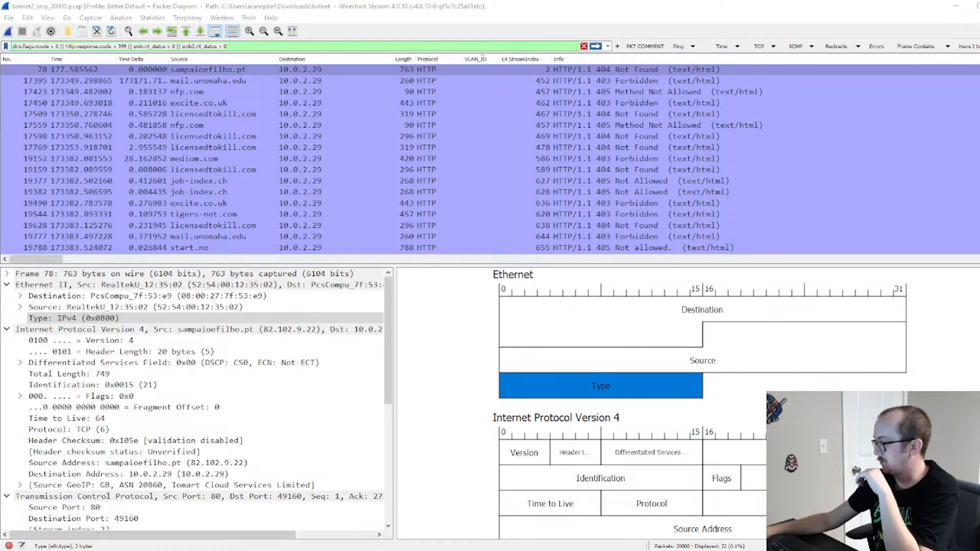
left_click(799, 321)
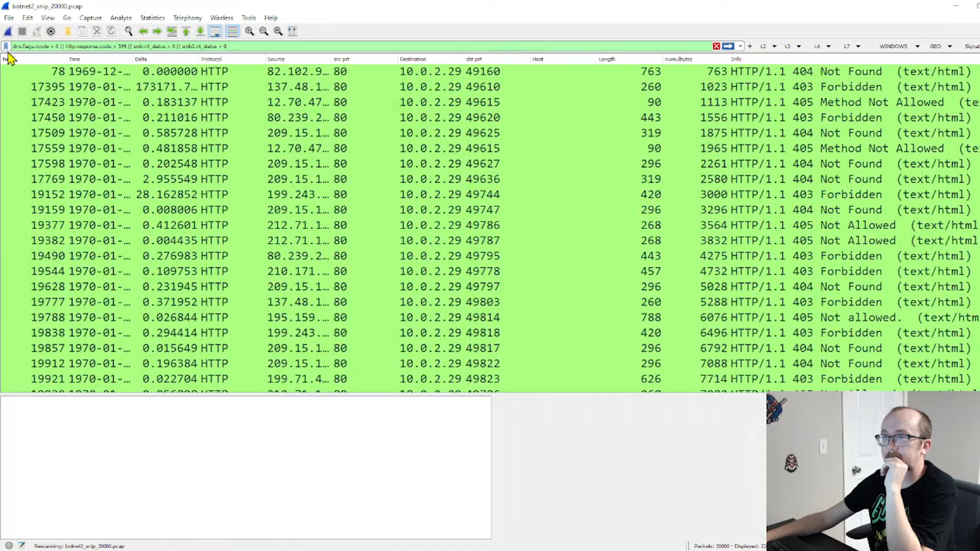
Step: Try to replace the "error codes" filter's expression with the full copied dns.flags.rcode, http.response.code, smb.nt_status and smb2.nt_status expression
left_click(6, 46)
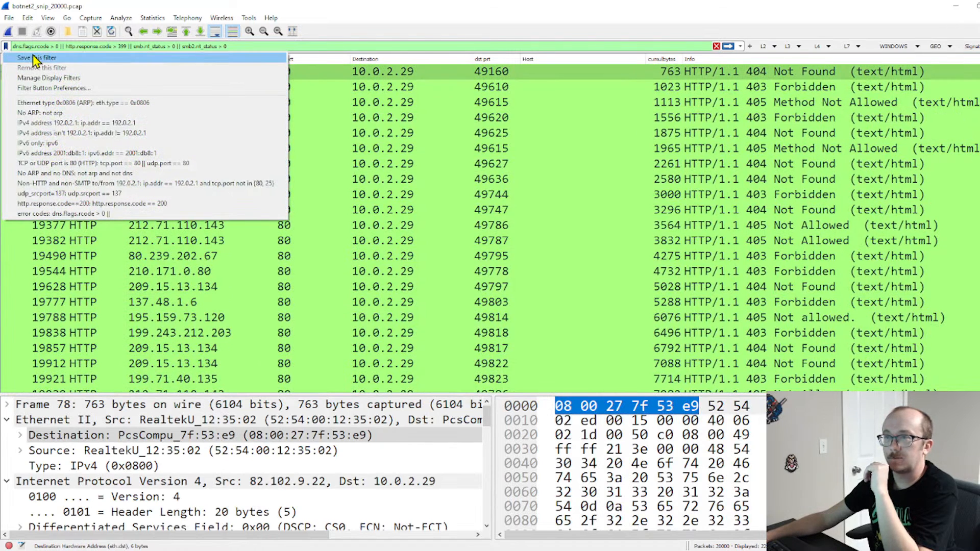
left_click(47, 78)
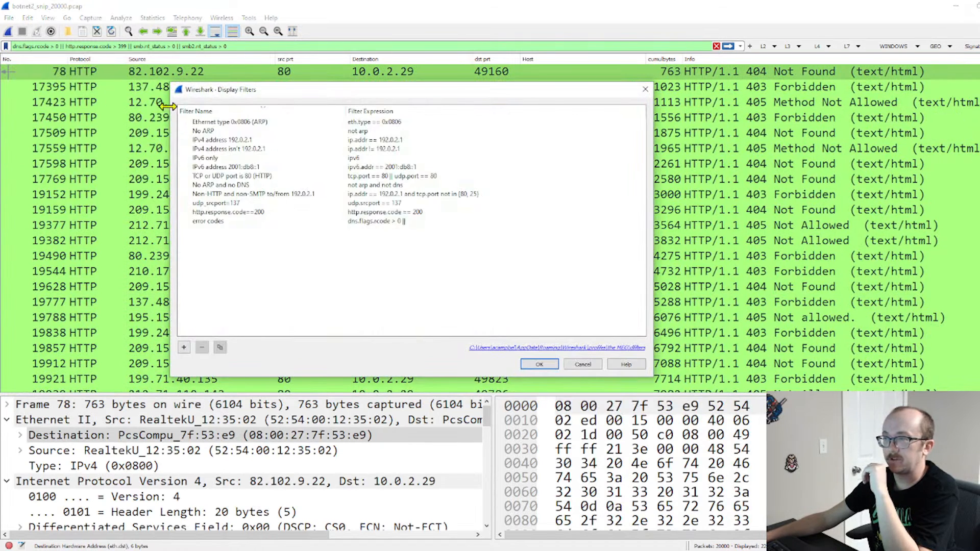
double_click(390, 222)
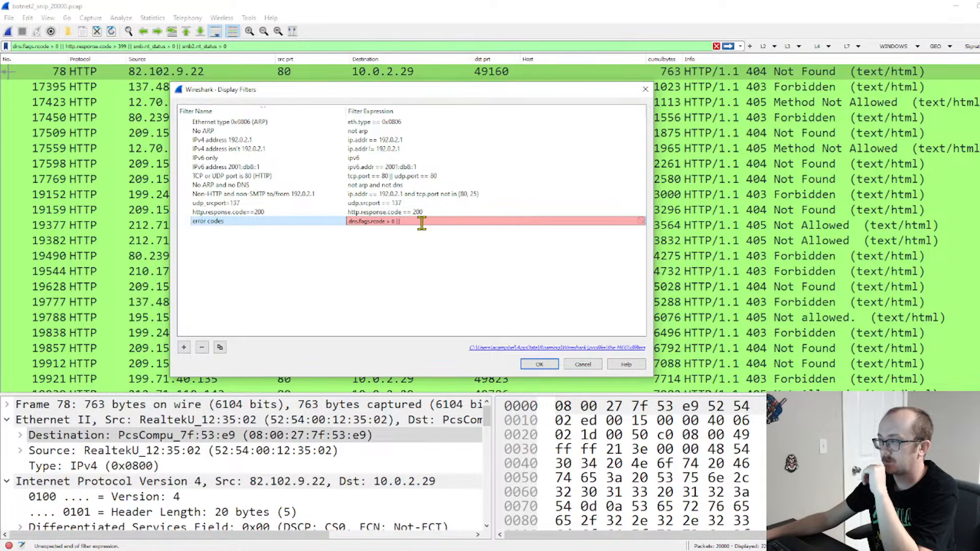
key("ctrl+a")
key("ctrl+v")
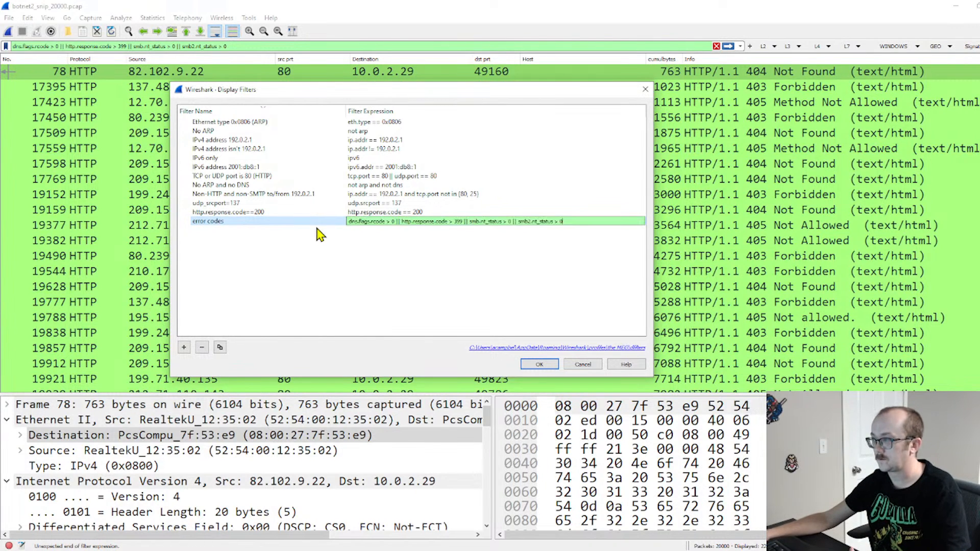
left_click(550, 367)
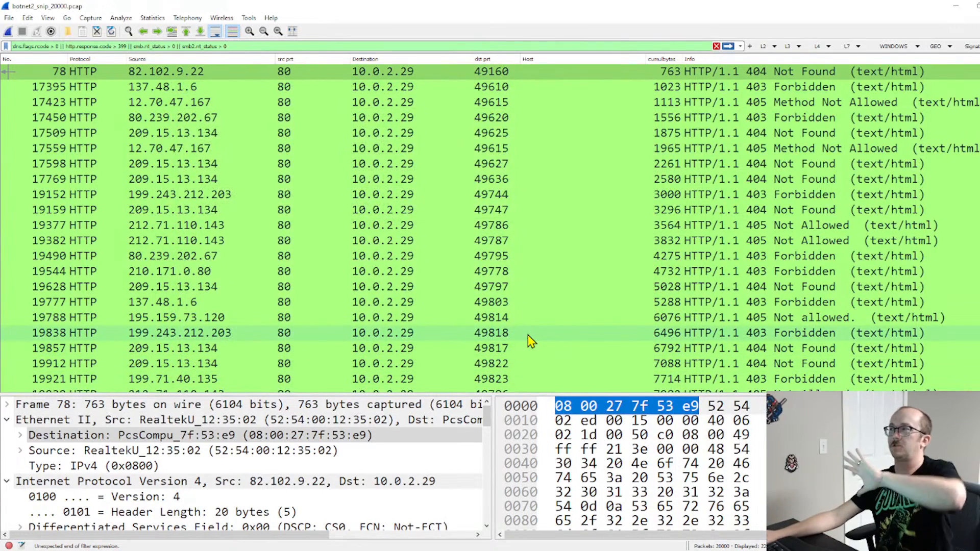
Step: Check the "error codes" entry among MEG's saved display filters and return to the Better Default profile
left_click(7, 46)
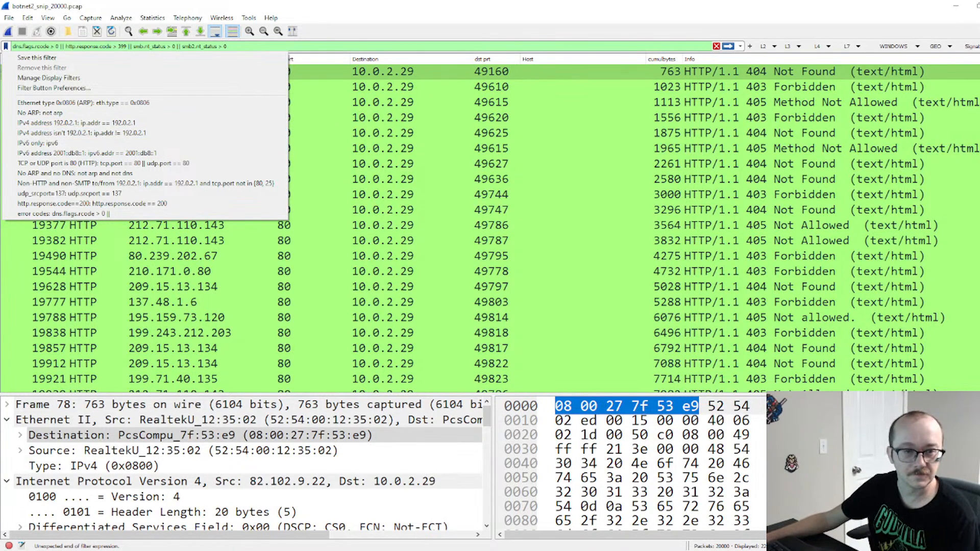
key("alt+Tab")
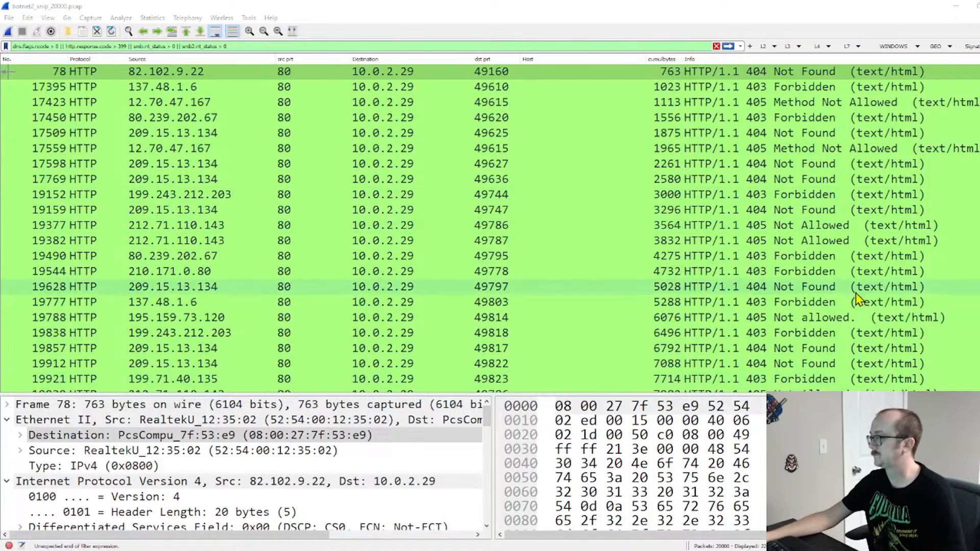
key("alt+Tab")
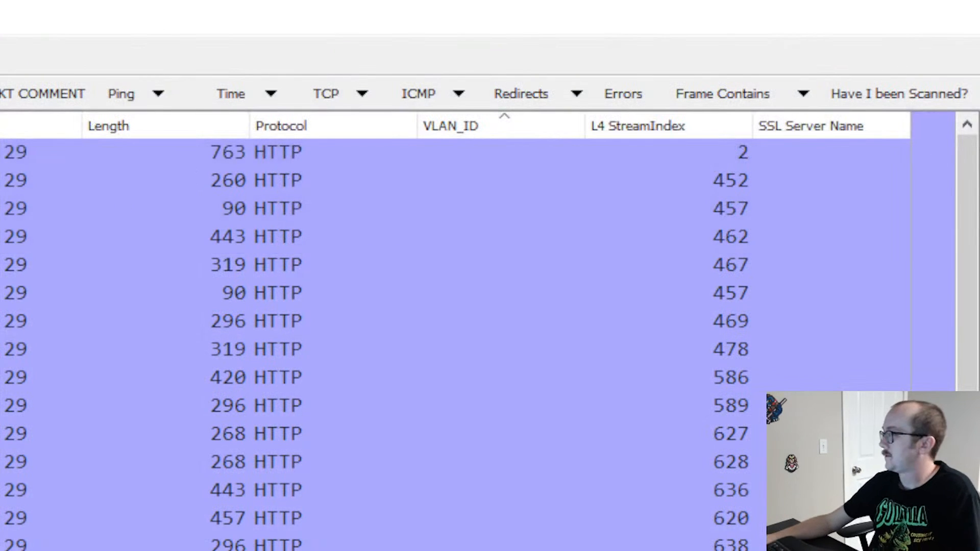
Step: Try the General and A domain filters under Frame Contains and examine the filtered packets' info
left_click(556, 95)
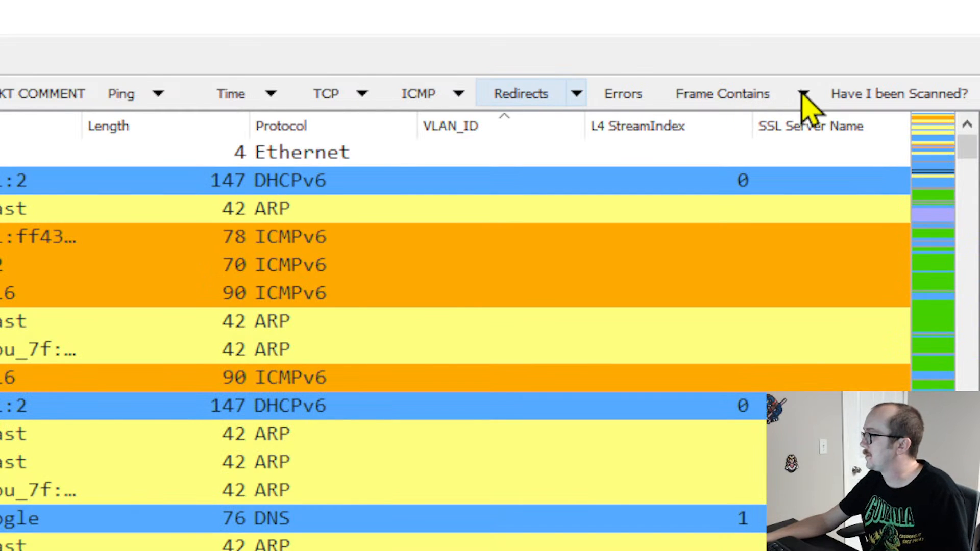
left_click(744, 99)
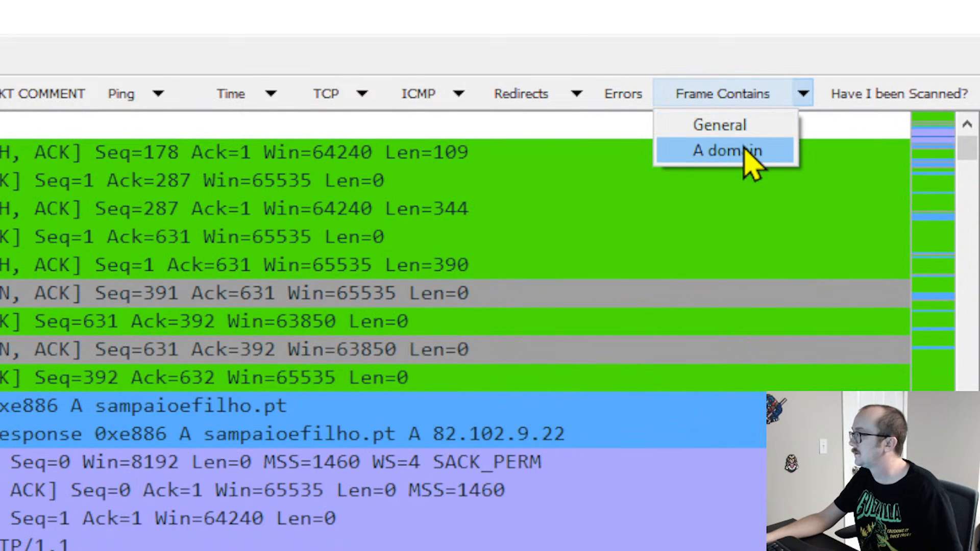
left_click(735, 125)
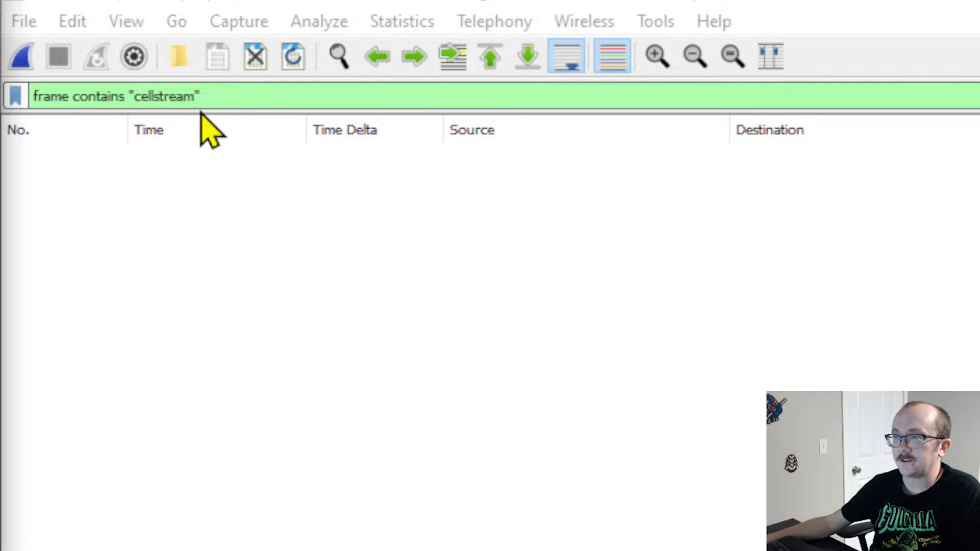
double_click(166, 97)
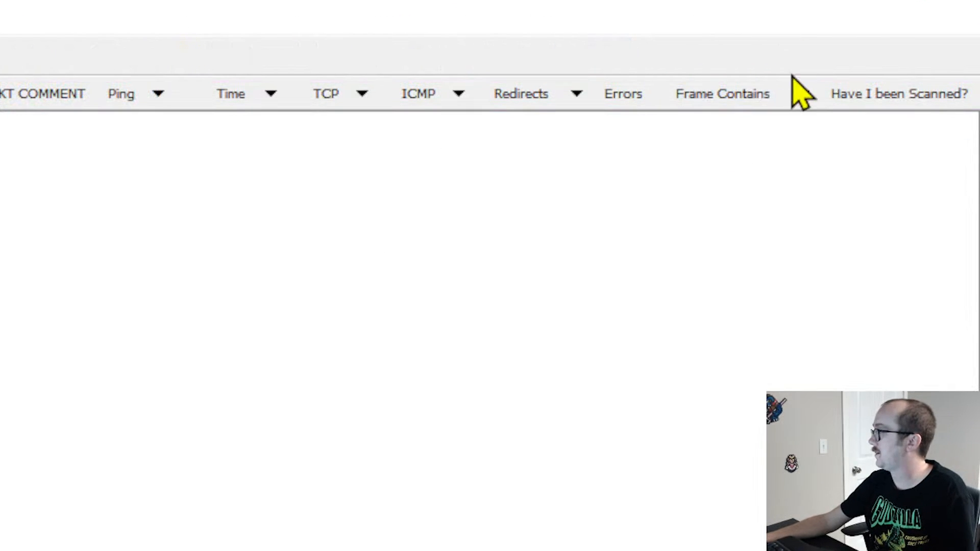
left_click(804, 94)
left_click(718, 155)
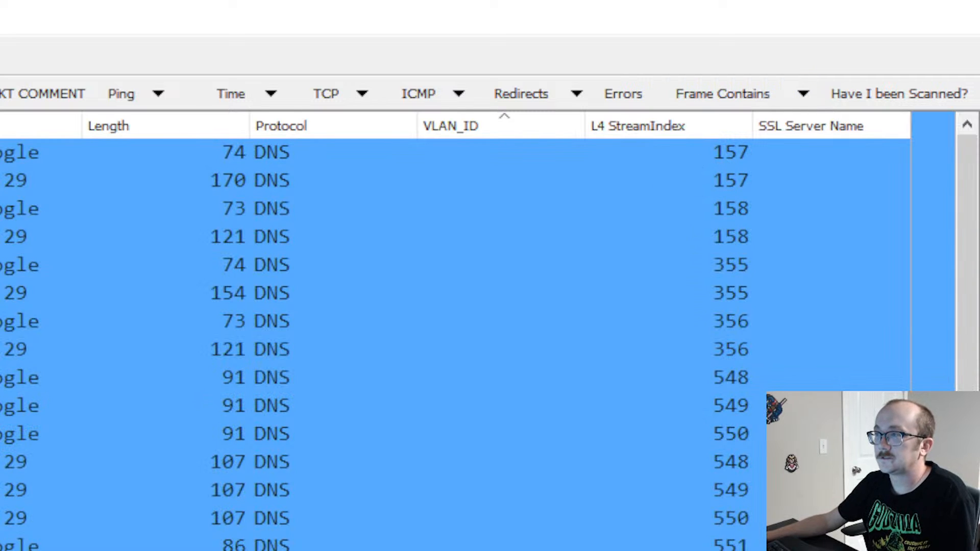
scroll(460, 306, "right", 5)
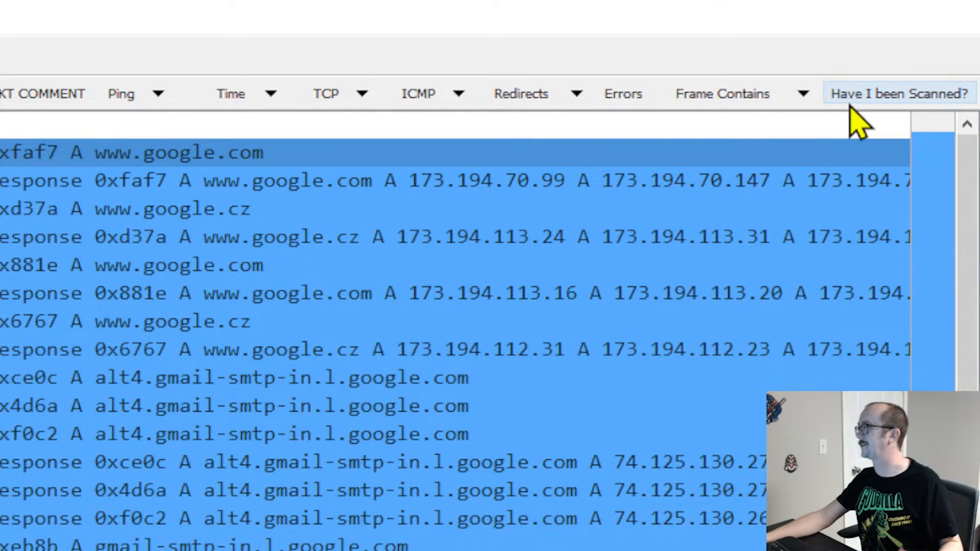
Step: Filter the capture with Have I been Scanned? and examine its expression and the ARP packets
left_click(863, 100)
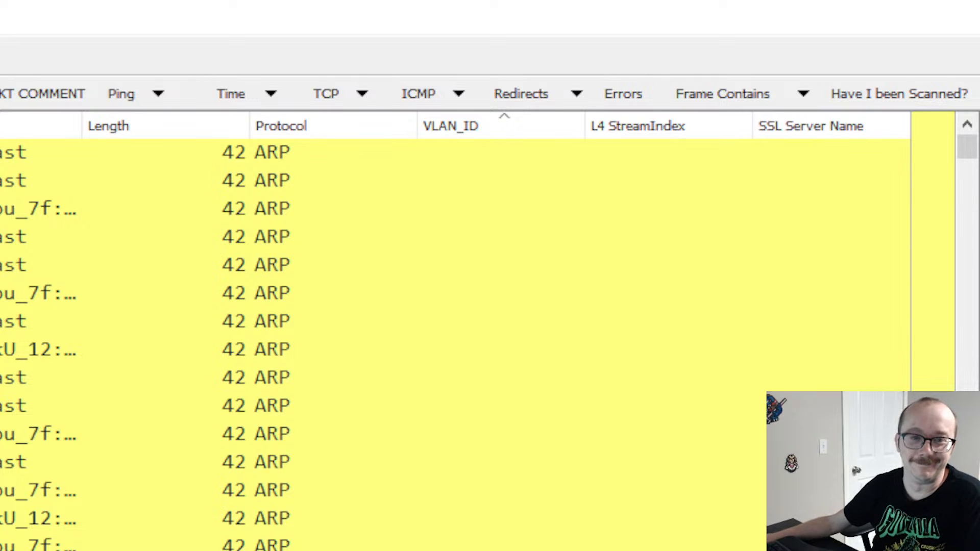
scroll(454, 332, "right", 10)
scroll(454, 332, "down", 10)
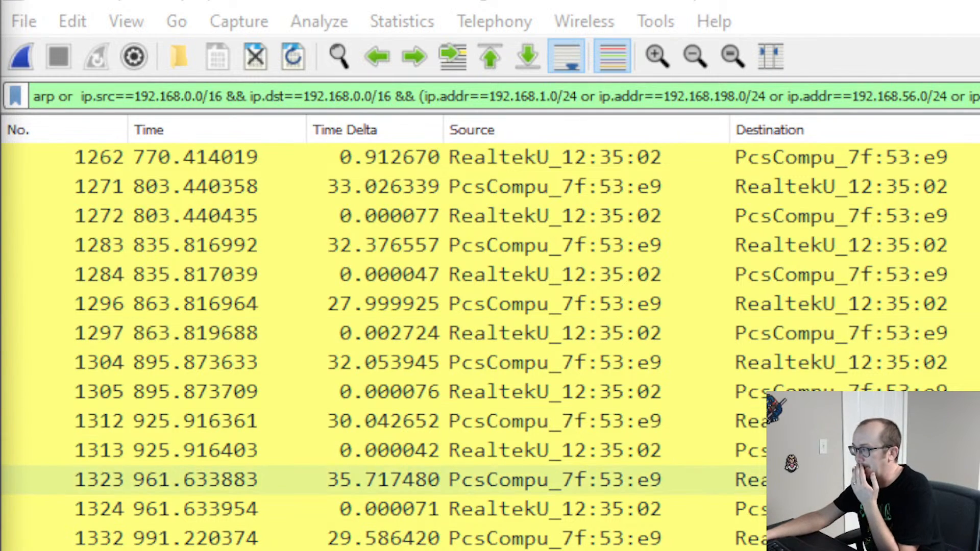
scroll(490, 332, "down", 5)
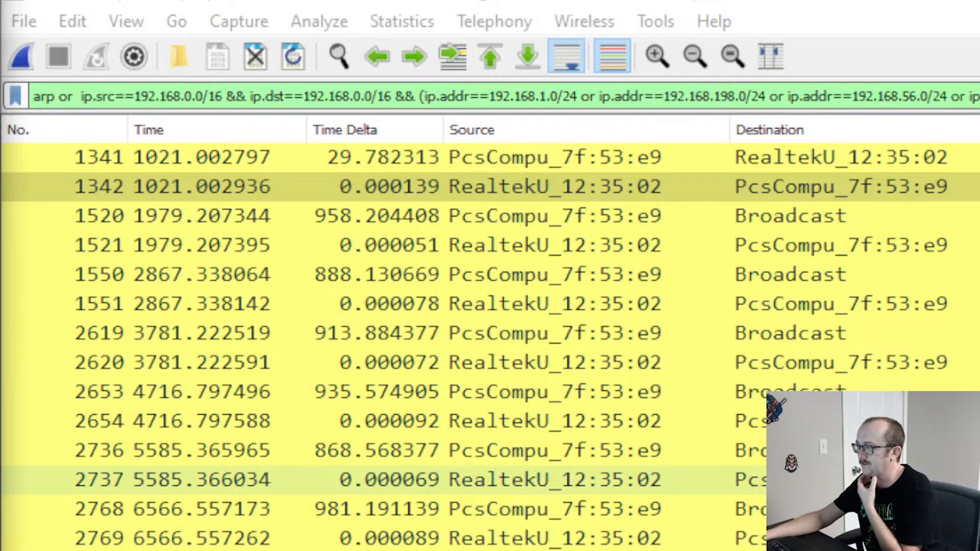
scroll(490, 347, "down", 1)
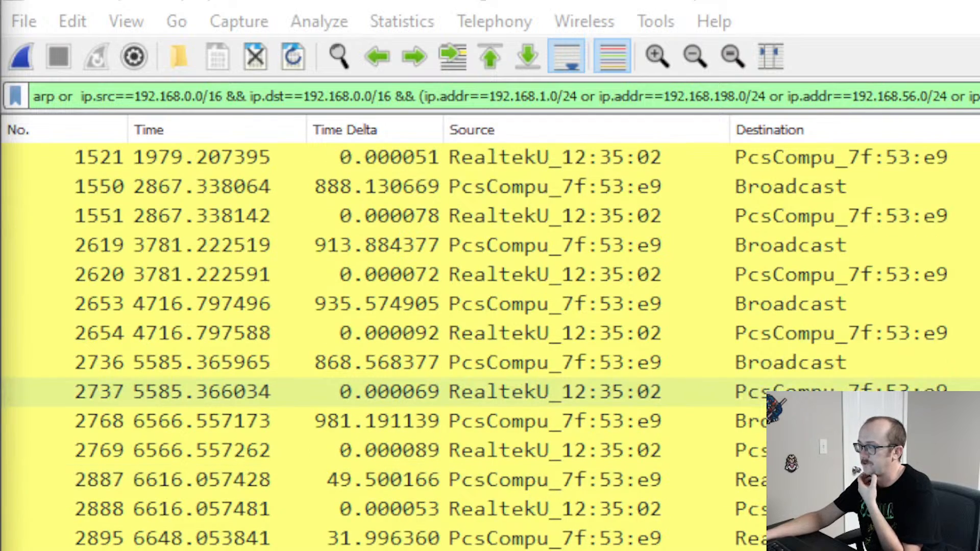
scroll(490, 392, "down", 13)
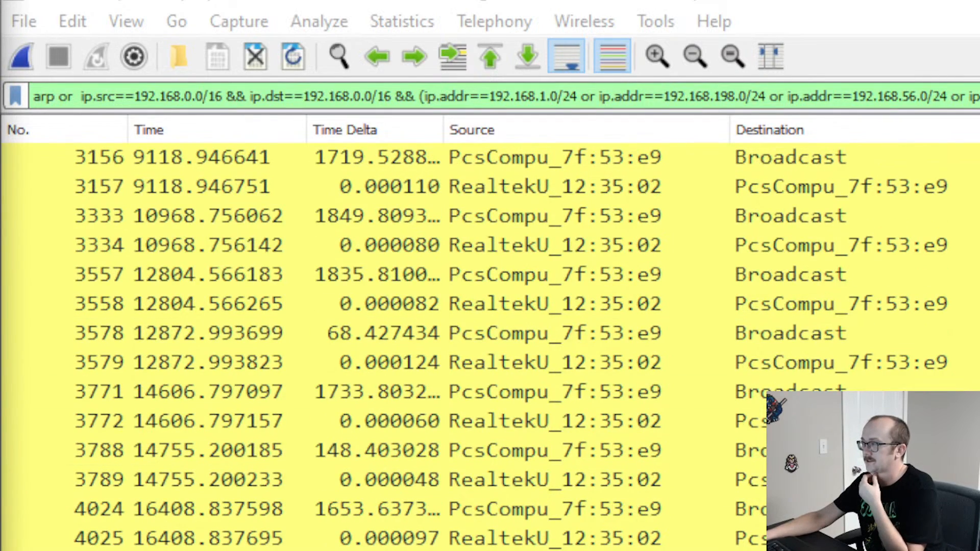
scroll(490, 347, "down", 20)
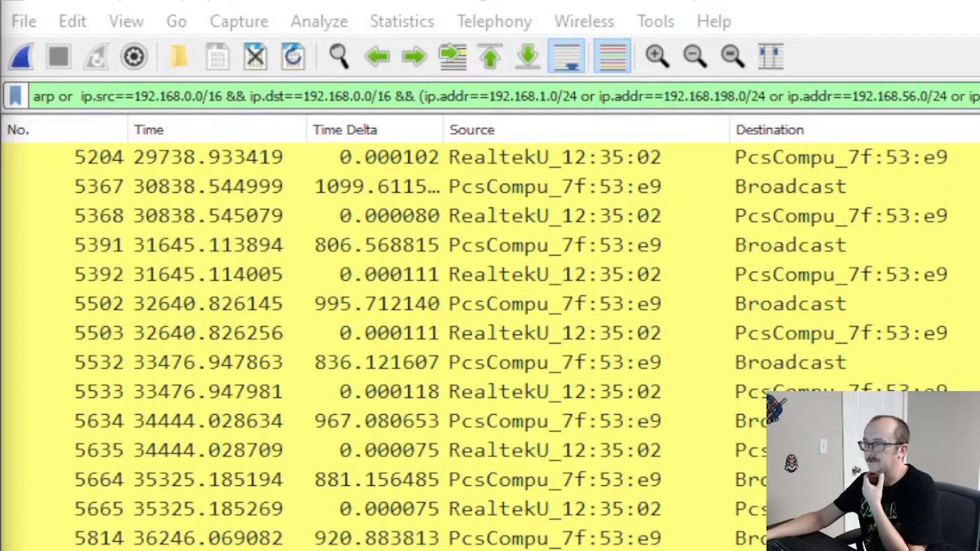
scroll(490, 347, "down", 10)
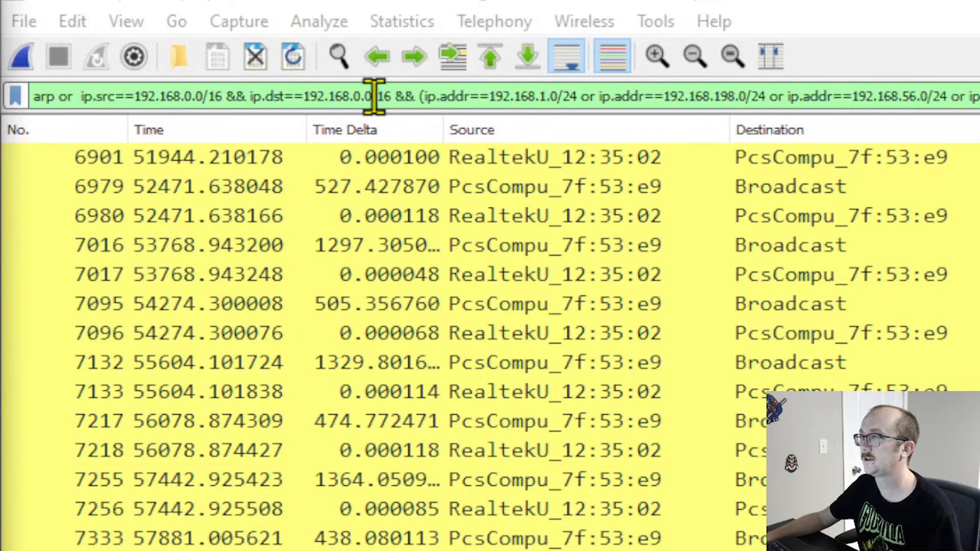
Step: Examine the subnets listed in the Have I been Scanned? filter expression, from 192.168.0.0/16 through 192.168.56.0/24 onward
double_click(337, 96)
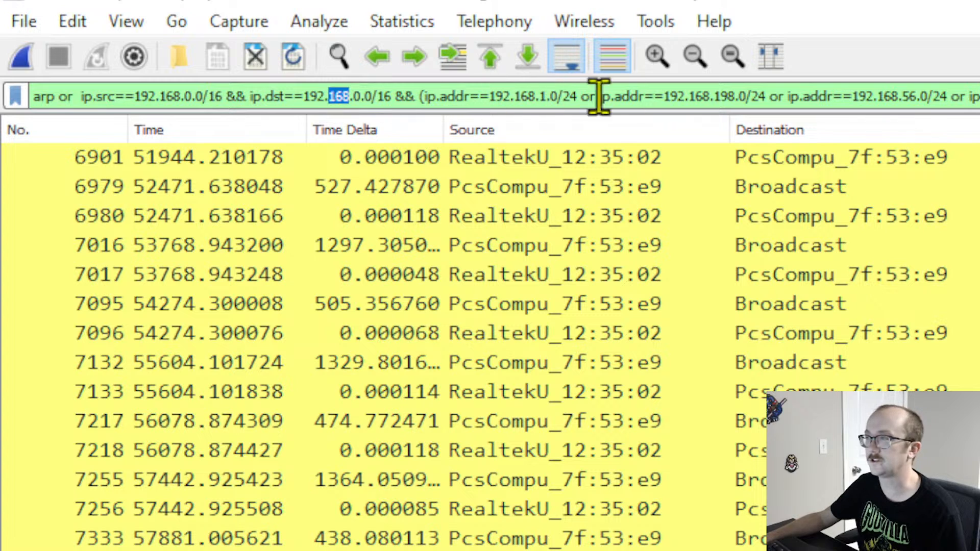
double_click(725, 96)
double_click(909, 96)
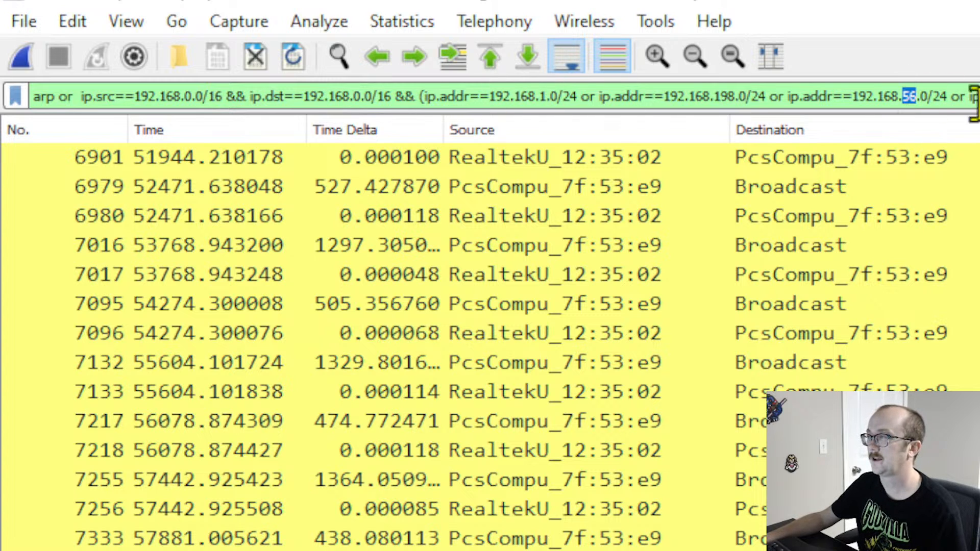
double_click(979, 96)
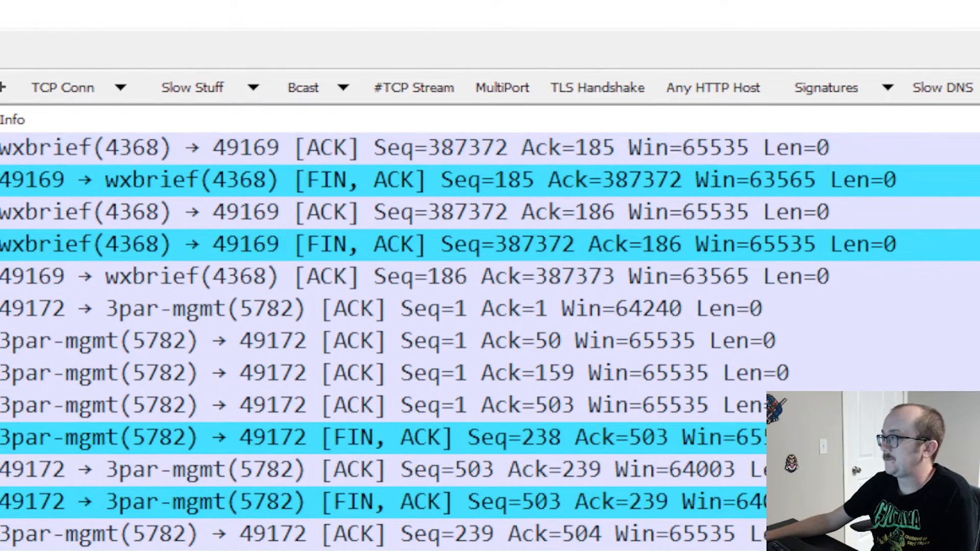
Step: Try the Full Handshake and Retransmissions filters under TCP Conn, examining the handshake expression and the filtered packets
left_click(121, 88)
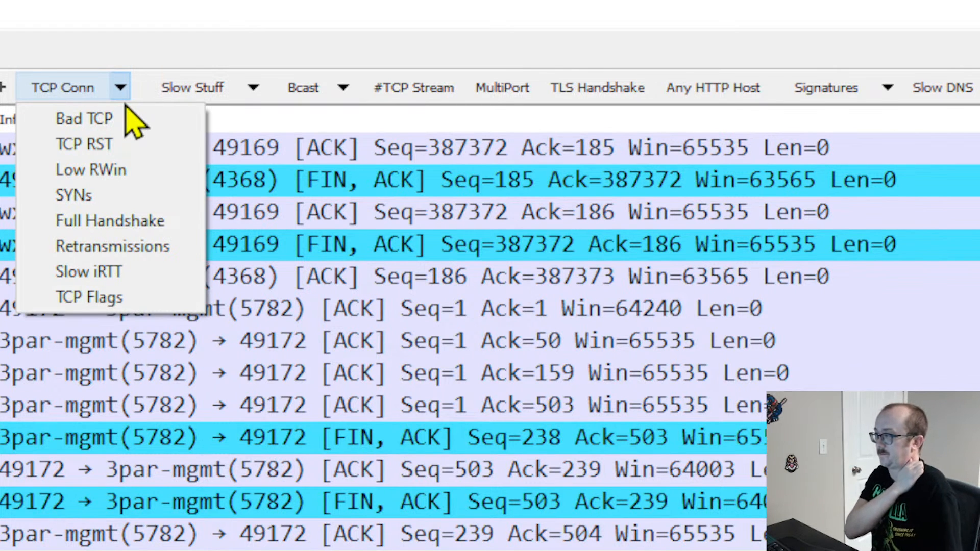
left_click(119, 221)
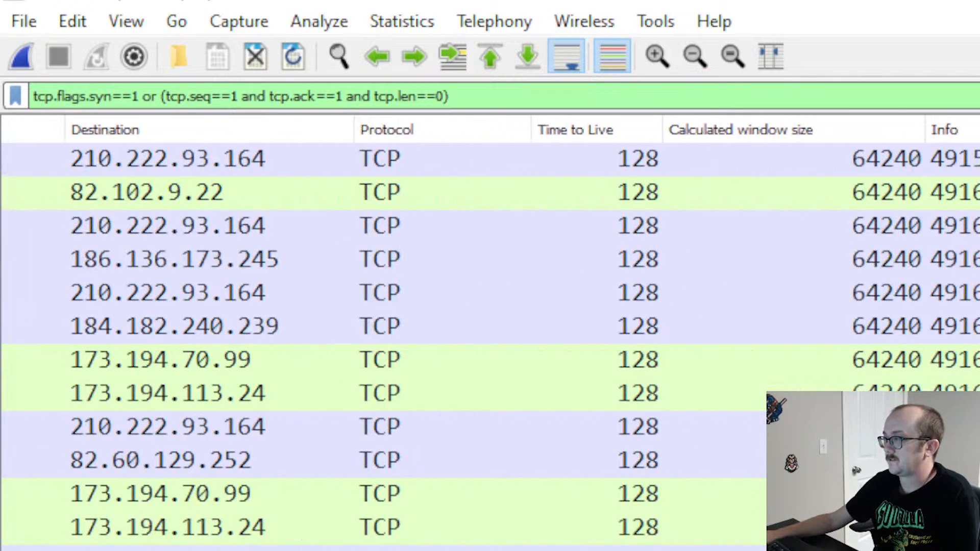
scroll(491, 327, "left", 1)
scroll(491, 327, "left", 10)
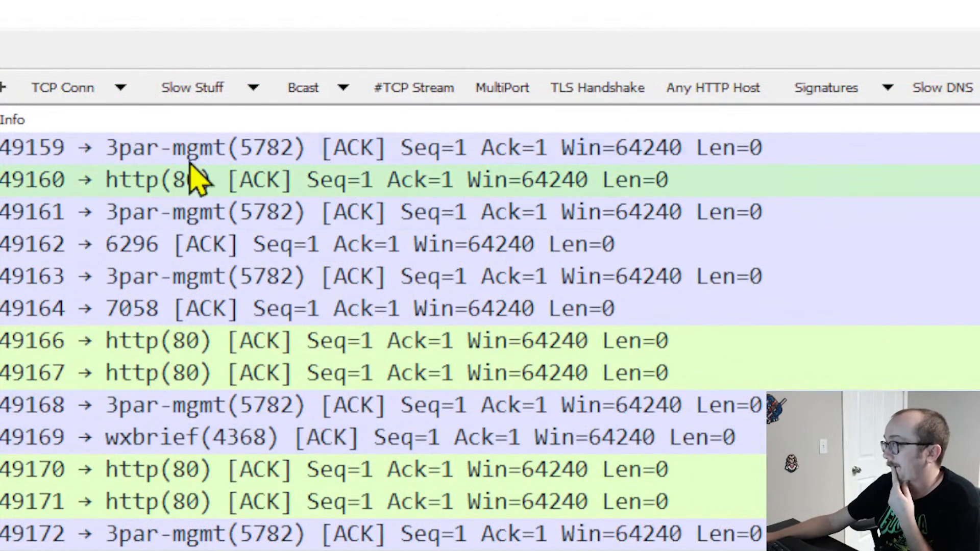
left_click(121, 87)
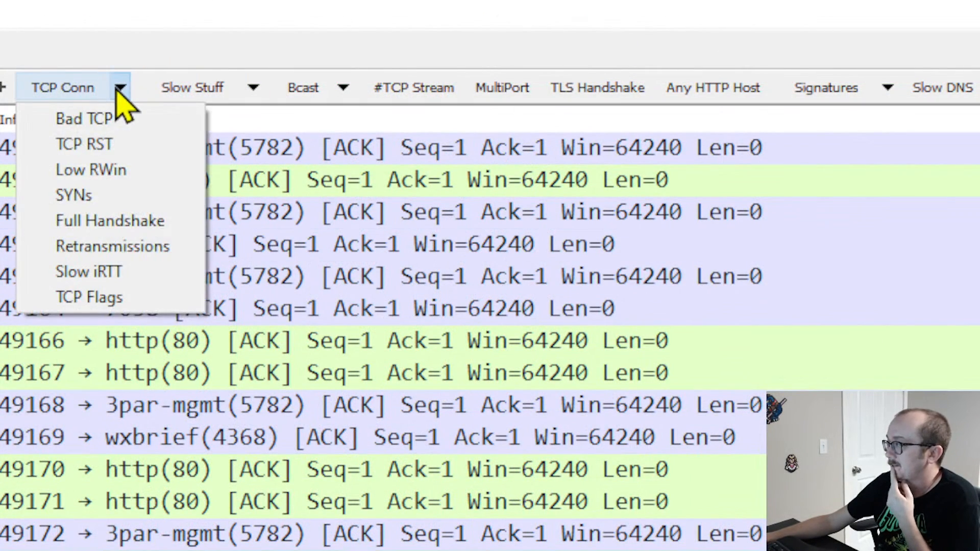
left_click(136, 249)
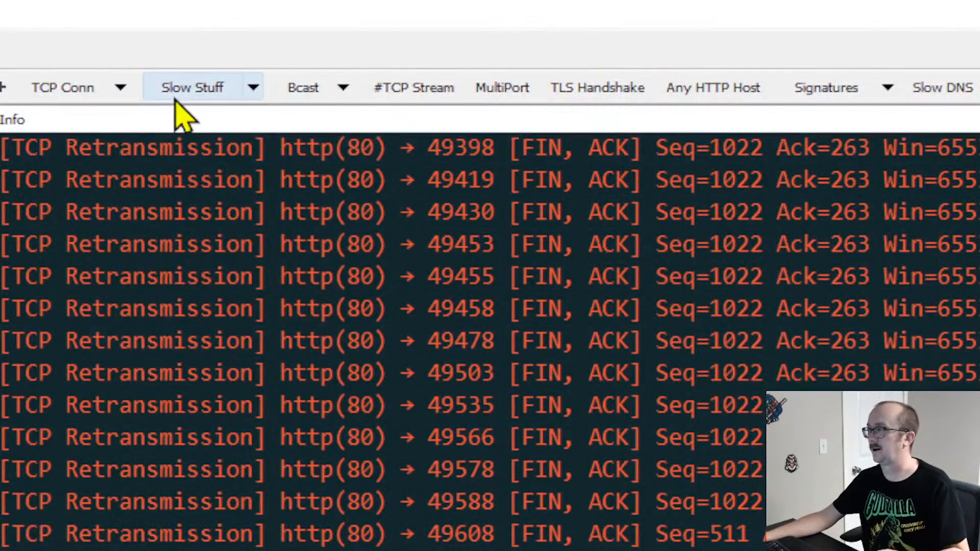
Step: Filter the capture with TCP Flags under TCP Conn and review the filtered packets' info
left_click(119, 89)
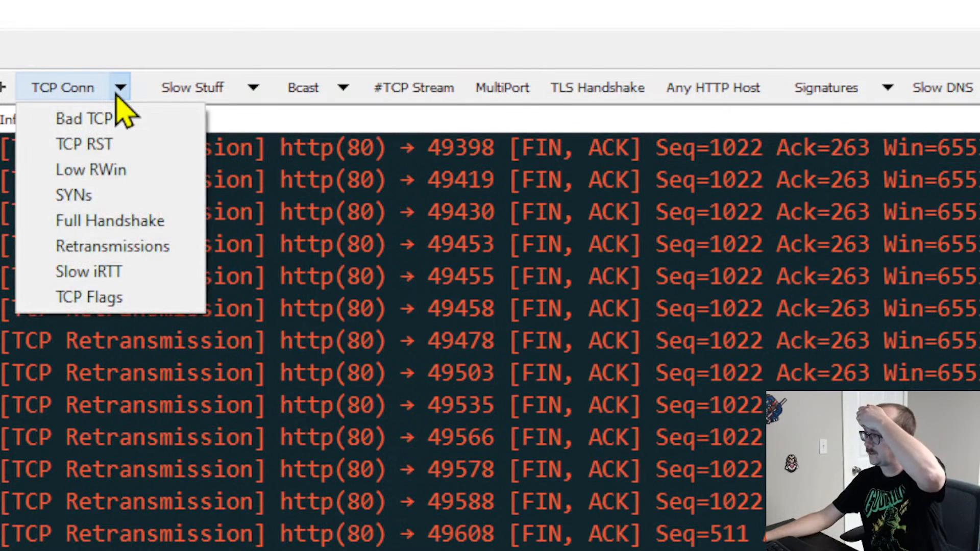
left_click(121, 298)
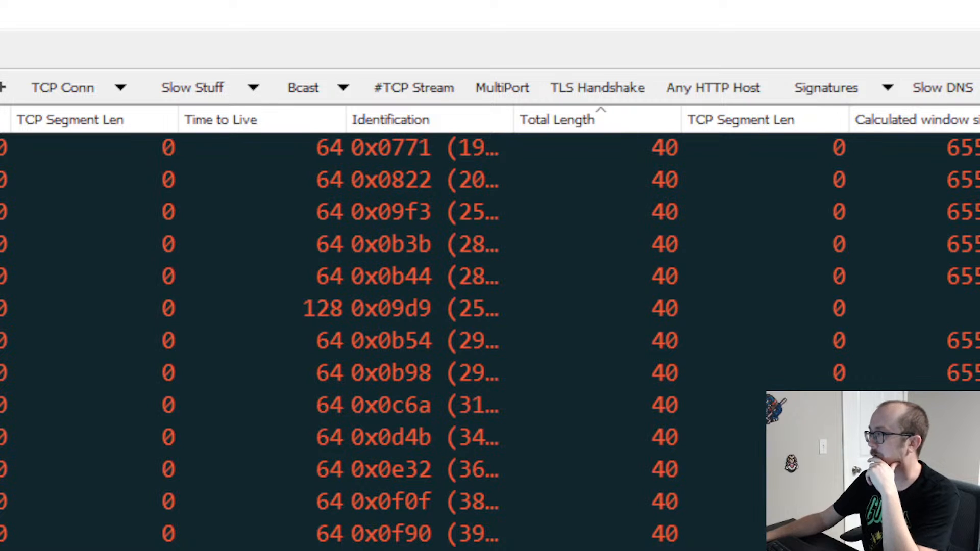
scroll(491, 337, "right", 10)
scroll(186, 123, "down", 5)
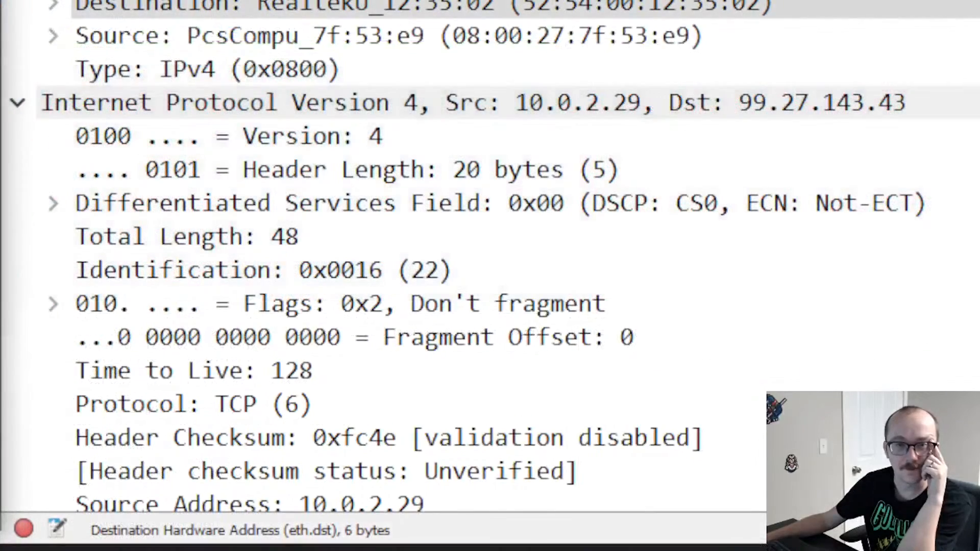
Step: Examine the individual TCP flags in the SYN packet's Transmission Control Protocol details, then collapse the flags
left_click(18, 103)
scroll(30, 5, "down", 1)
left_click(19, 36)
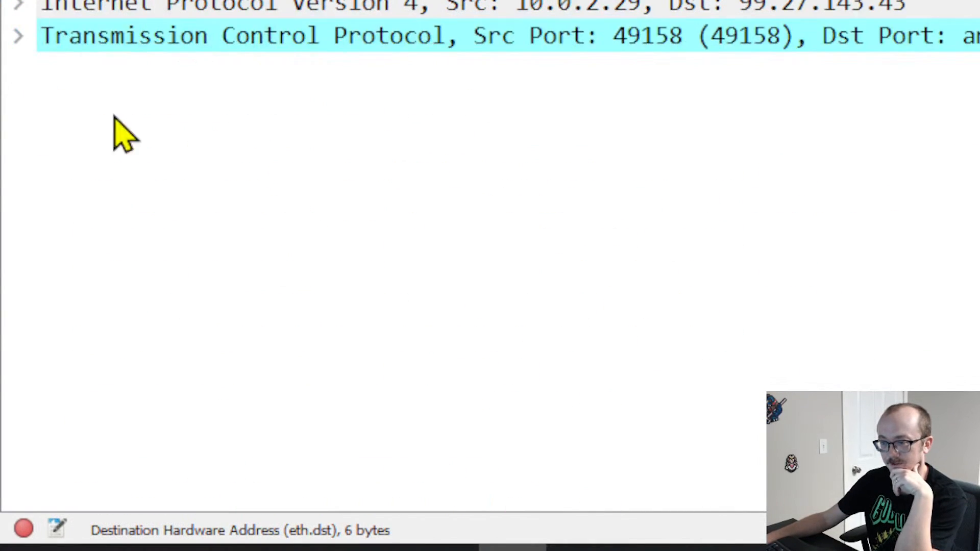
left_click(19, 36)
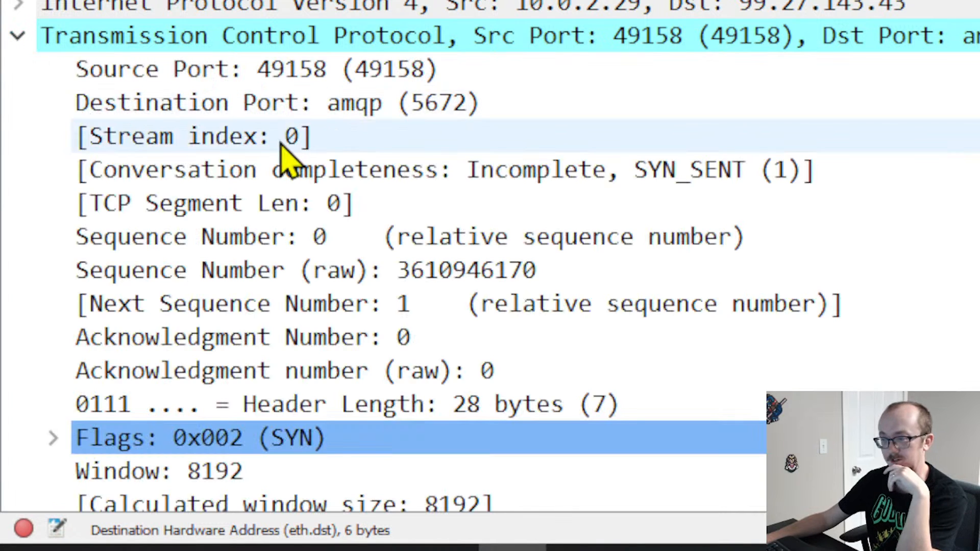
scroll(371, 171, "down", 3)
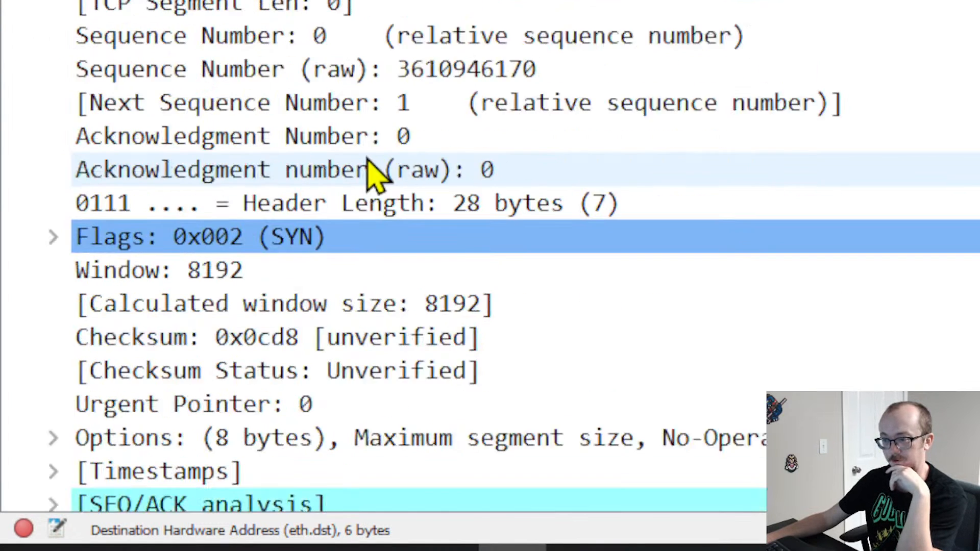
left_click(53, 204)
scroll(102, 245, "down", 2)
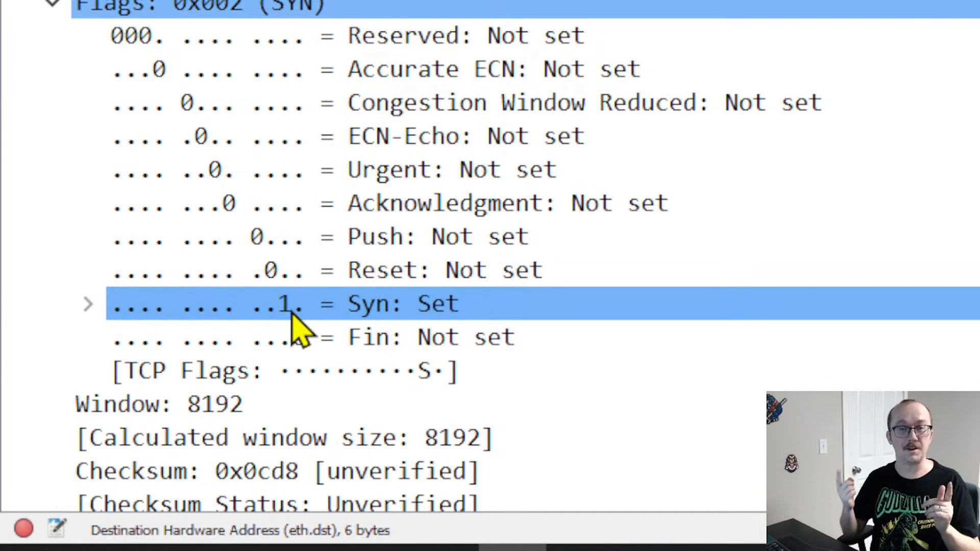
left_click(56, 4)
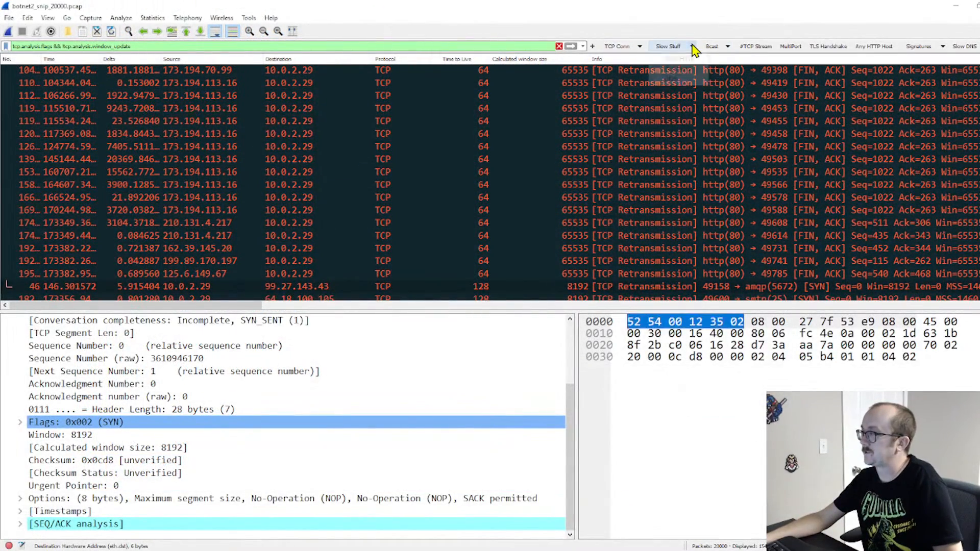
Step: Filter the capture with Slow HTTP, examine the packets' deltas and sources, and clear the filter
left_click(693, 47)
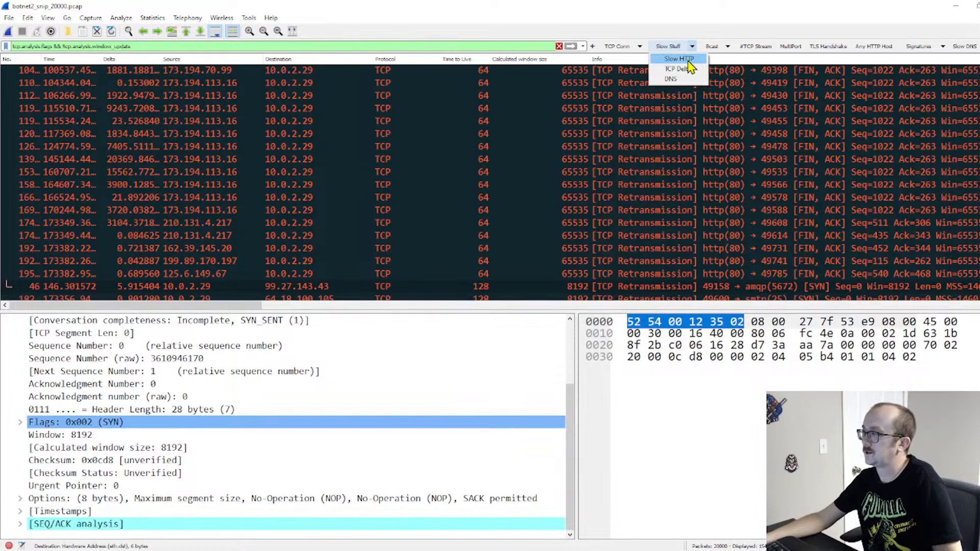
left_click(679, 60)
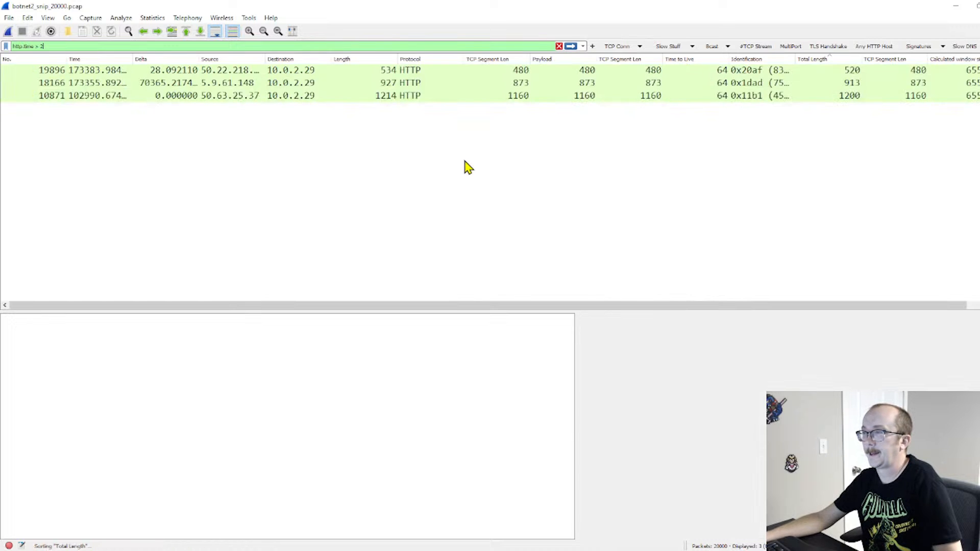
left_click(207, 96)
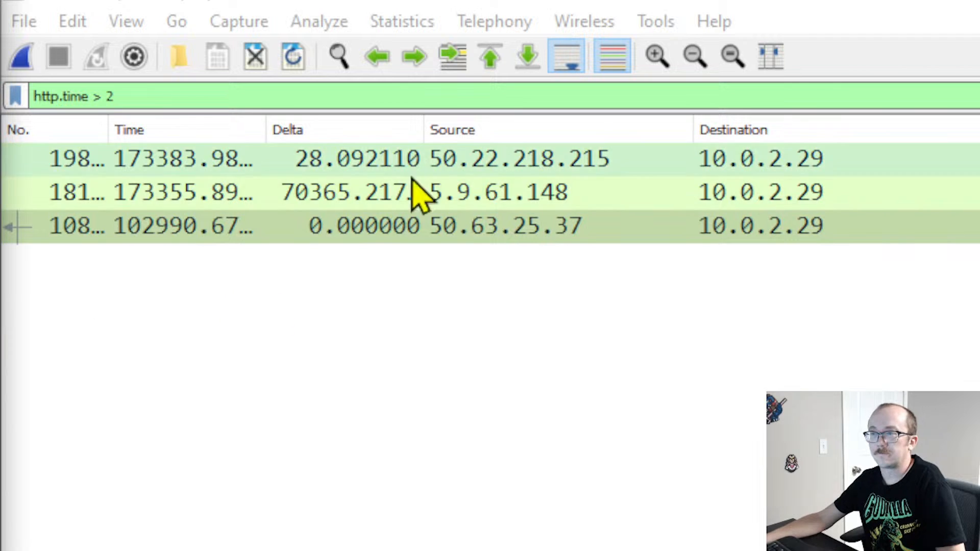
left_click(357, 195)
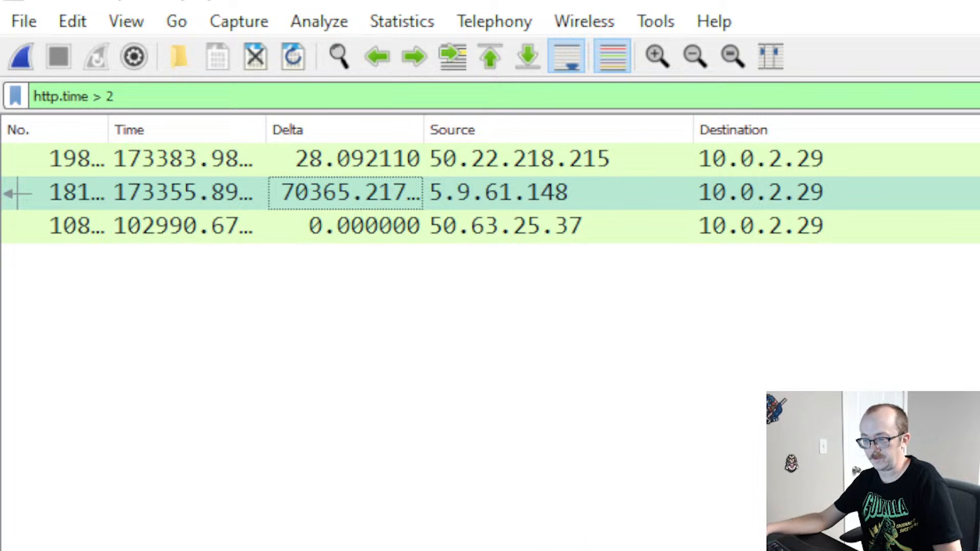
left_click(479, 194)
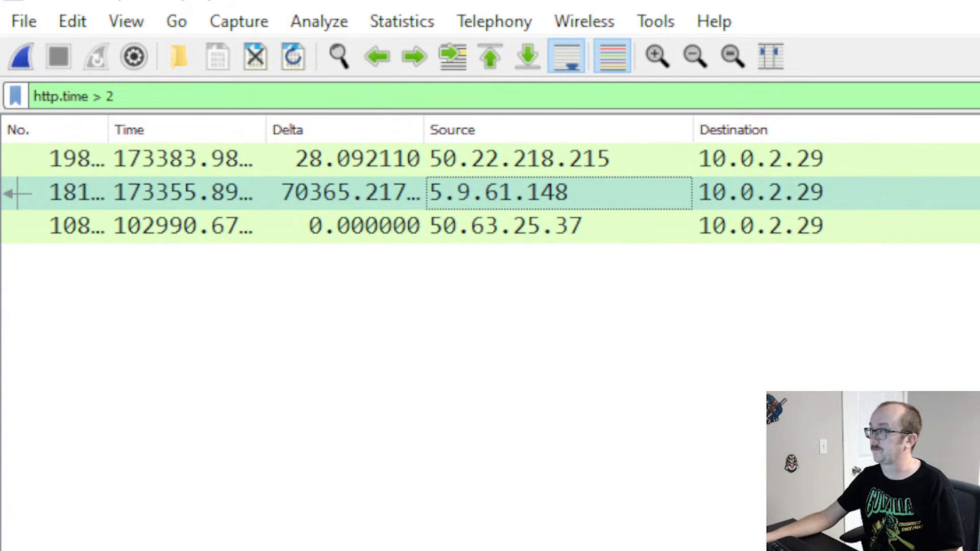
left_click(978, 96)
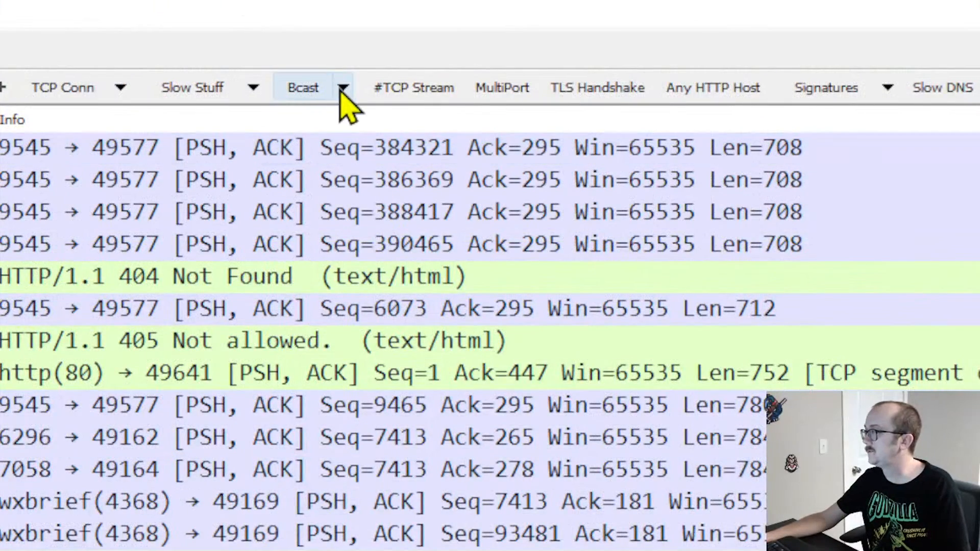
Step: Try the Any IP Broadcast and #TCP Stream filters and review the filtered packets' info
left_click(342, 88)
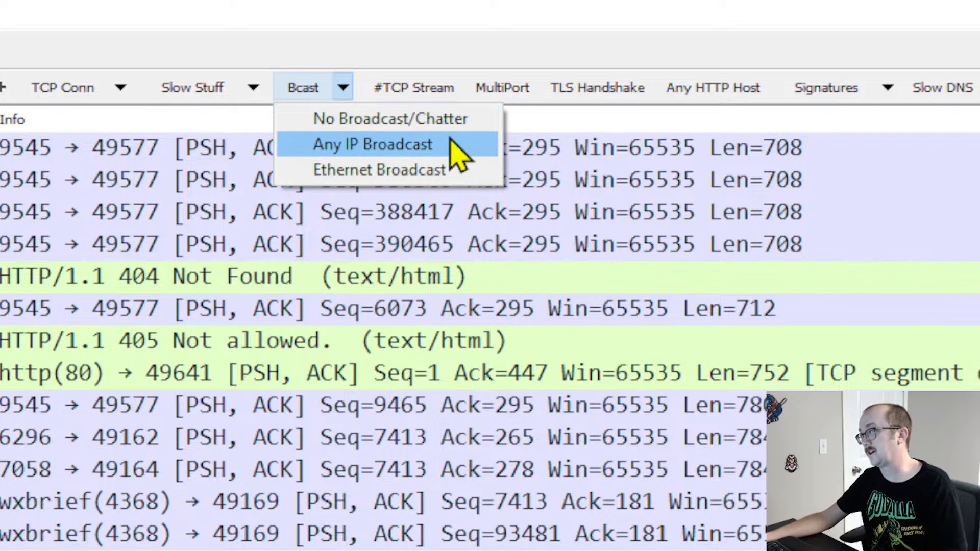
left_click(340, 147)
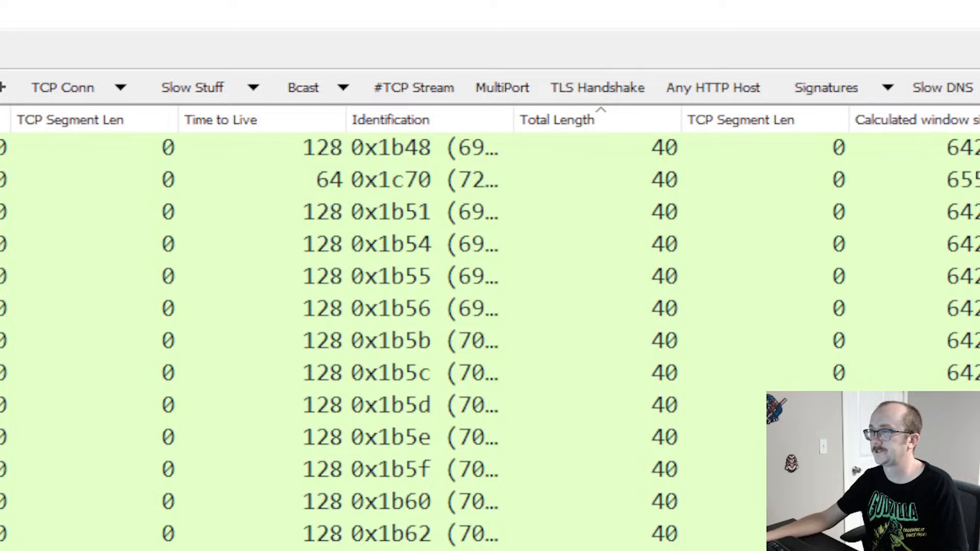
scroll(490, 326, "right", 10)
scroll(490, 326, "down", 20)
scroll(490, 327, "up", 8)
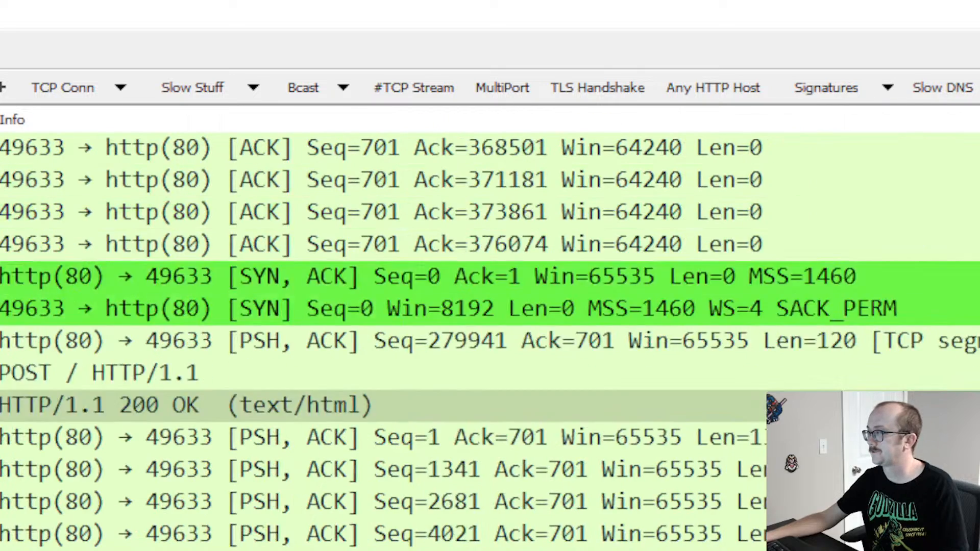
scroll(490, 245, "up", 20)
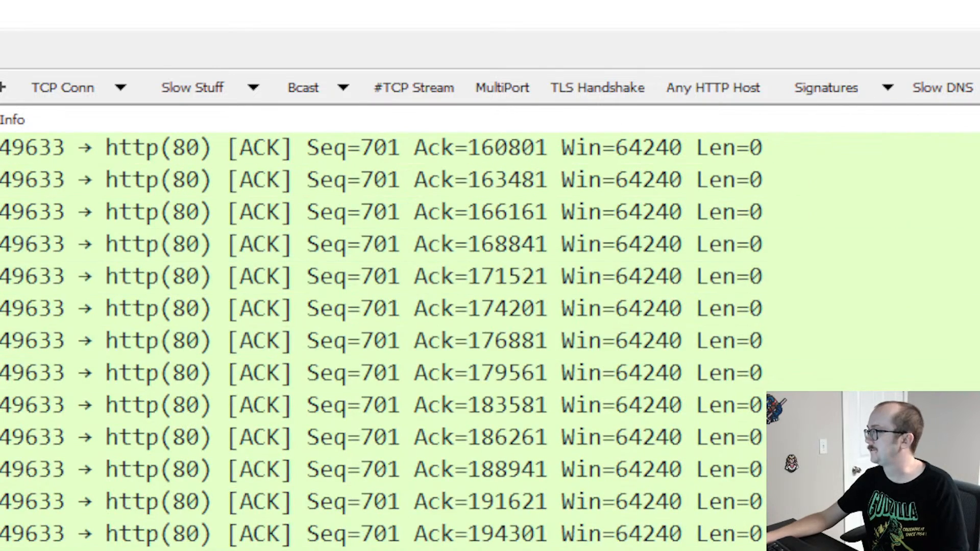
scroll(490, 327, "up", 5)
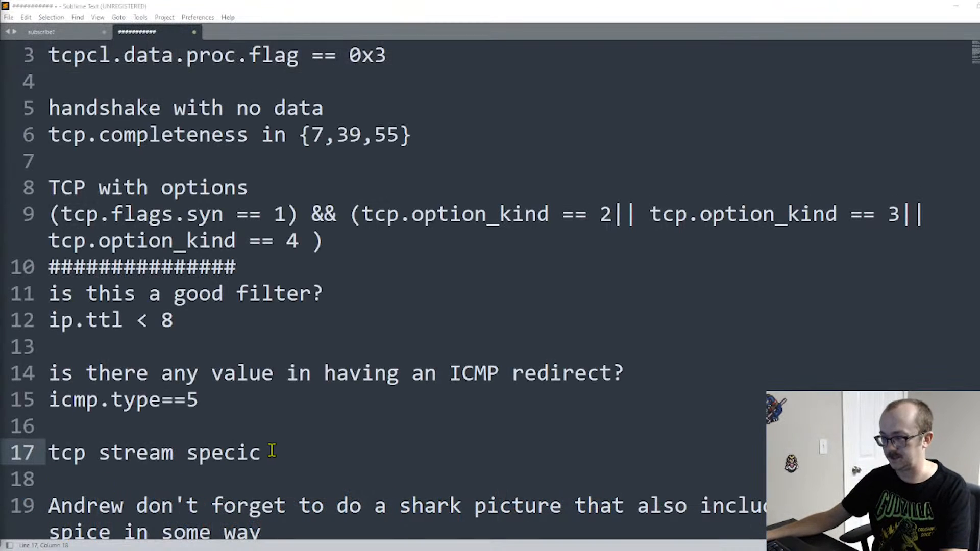
Step: Add the note "tcp stream specific" with tcp.stream == ${tcp.stream} in Sublime Text and return to Wireshark
key("BackSpace")
type("fic")
key("Return")
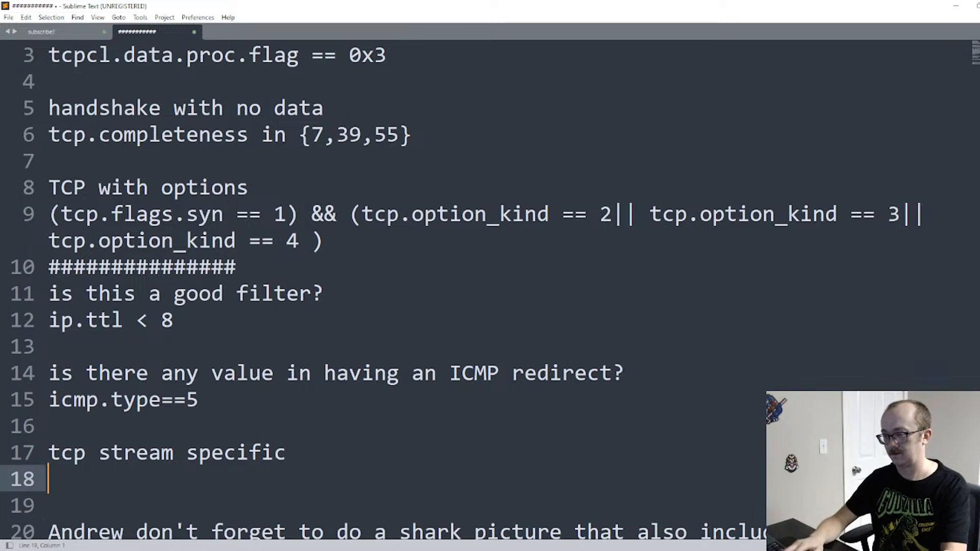
type("tcp.stream == ${tcp.stream}")
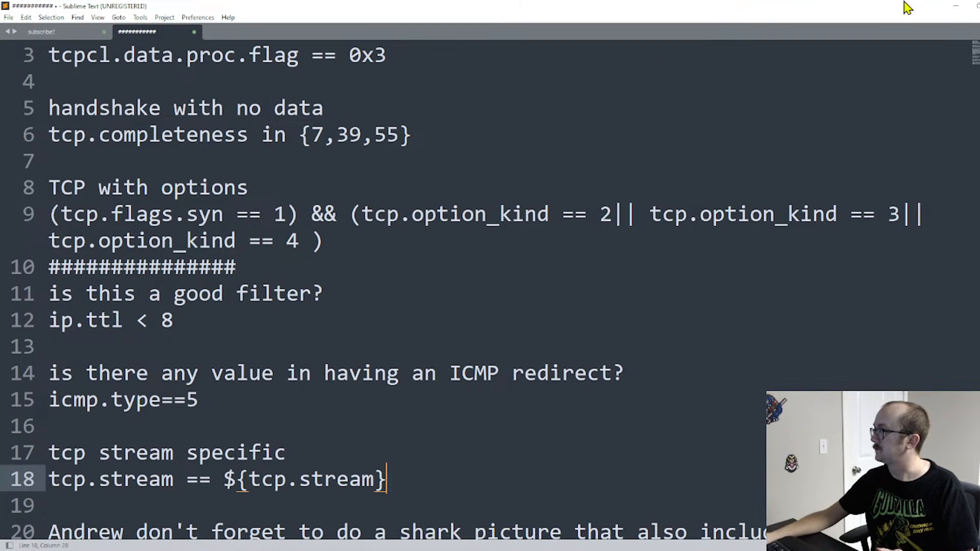
left_click(955, 6)
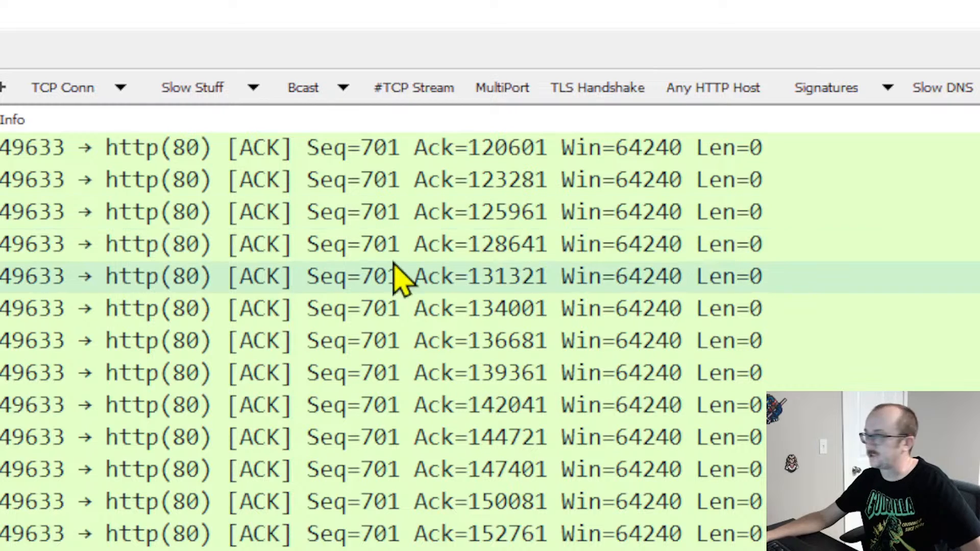
Step: Try the MultiPort filter and the NMAPStealth filter under Signatures
left_click(516, 91)
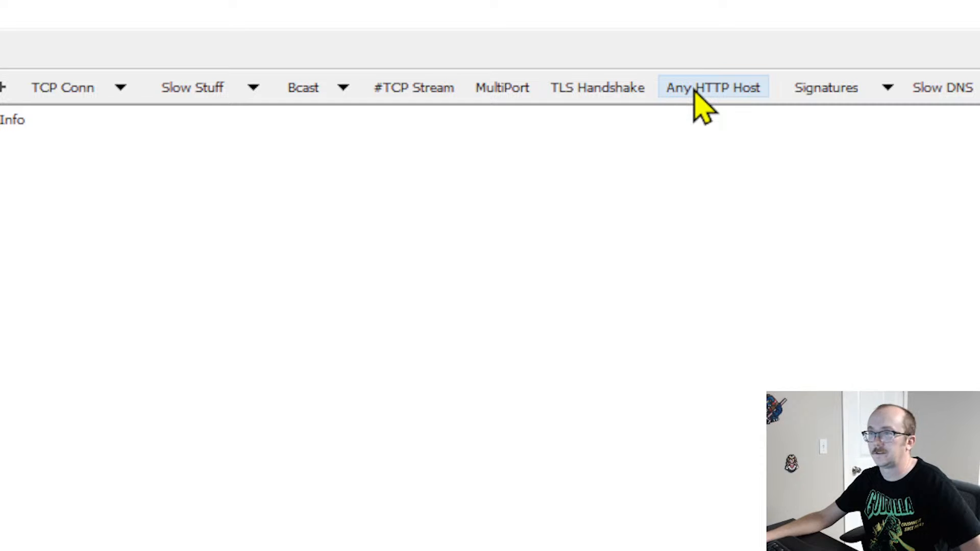
left_click(829, 95)
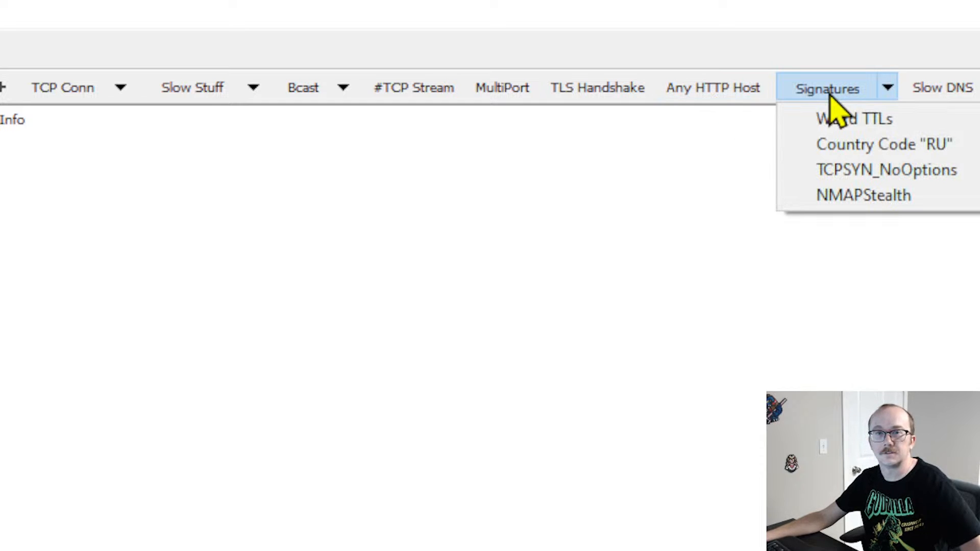
left_click(847, 202)
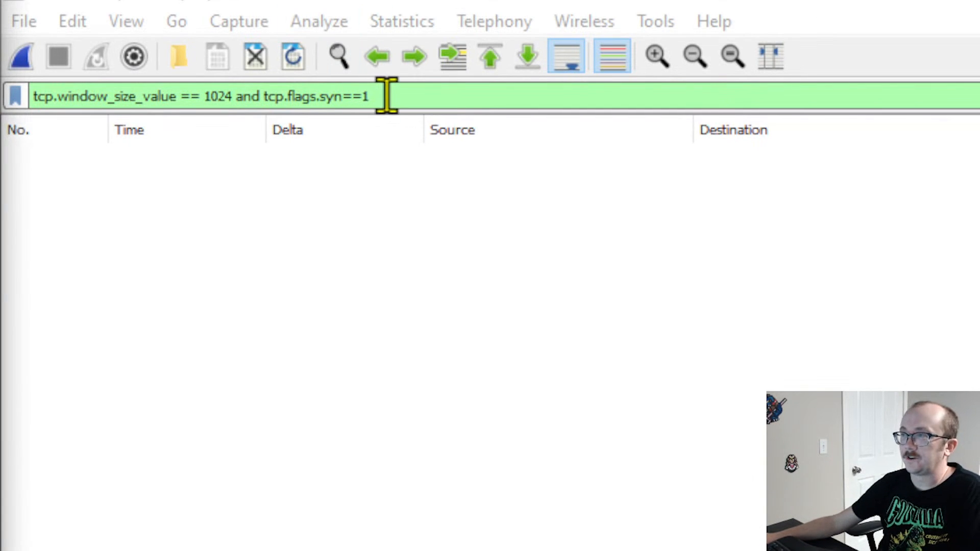
Step: Copy the expression tcp.window_size_value == 1024 and tcp.flags.syn==1 and switch to Sublime Text
left_click_drag(384, 96, 33, 97)
right_click(293, 98)
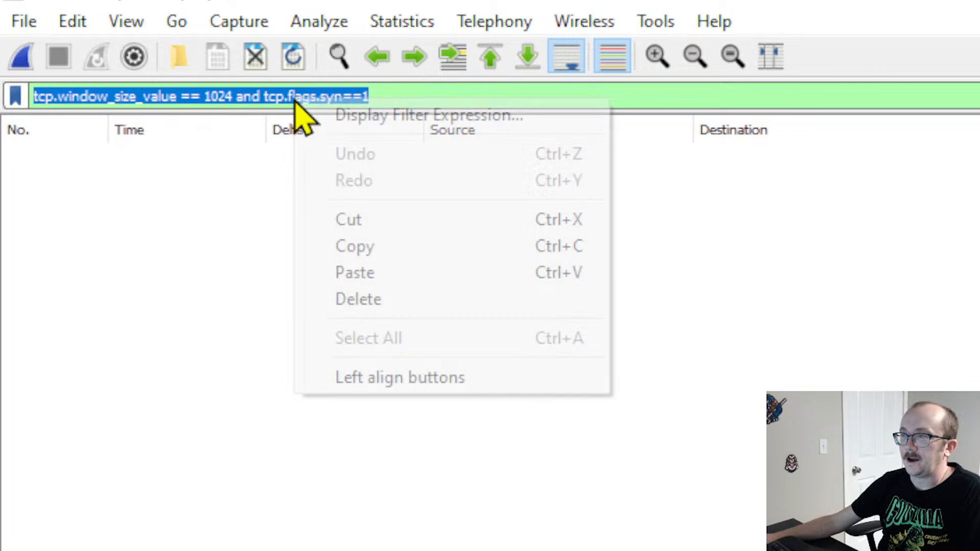
left_click(386, 247)
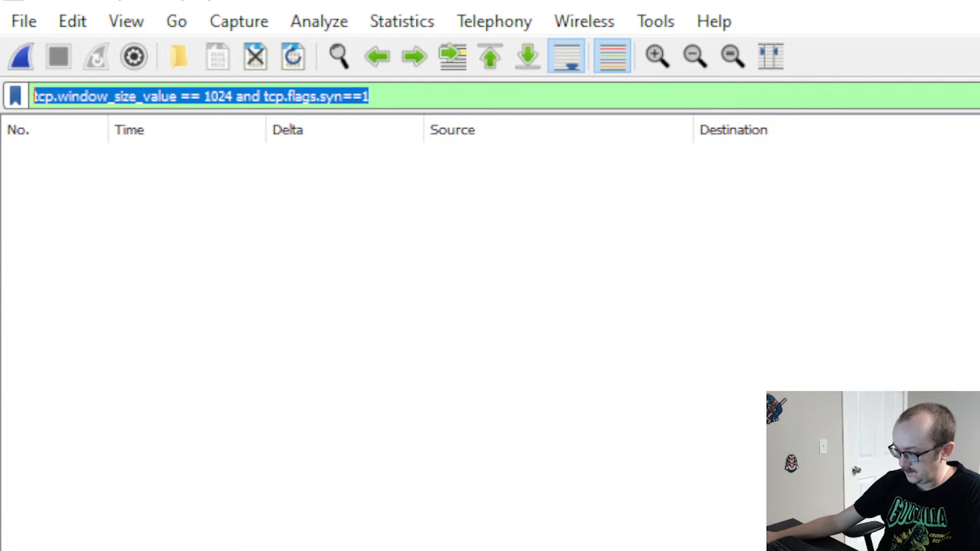
key("alt+Tab")
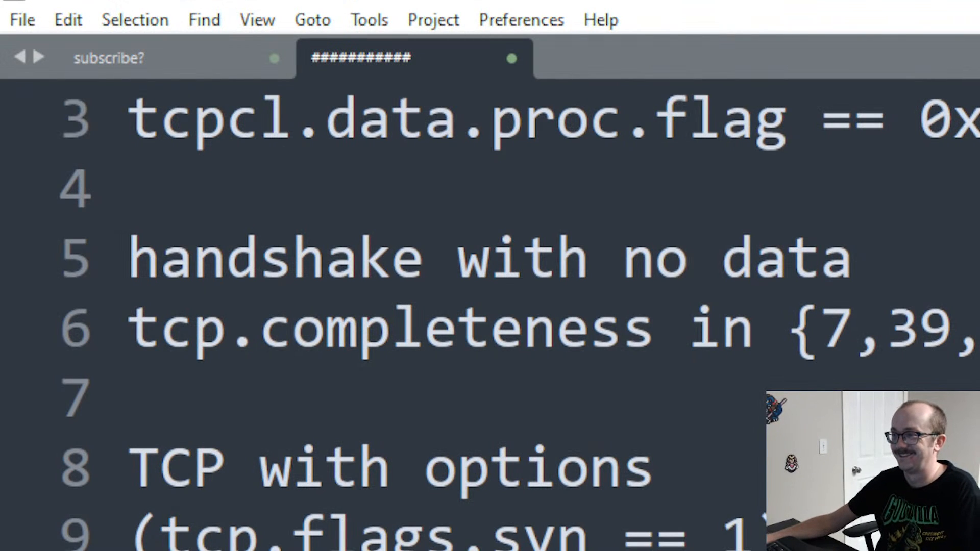
Step: Look through the Sublime Text notes, return to Wireshark and filter the capture with ip.geoip.country_iso == "GB"
scroll(490, 306, "down", 2)
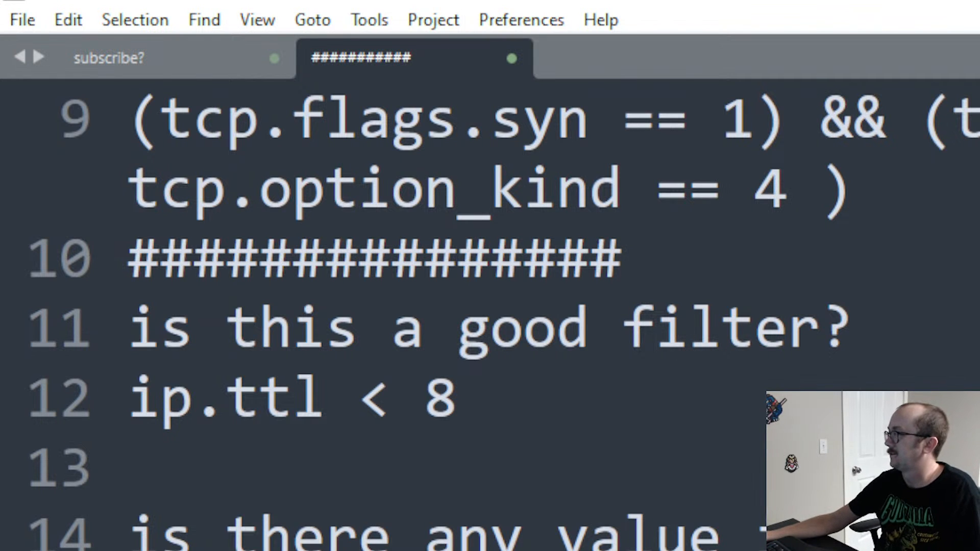
key("alt+Tab")
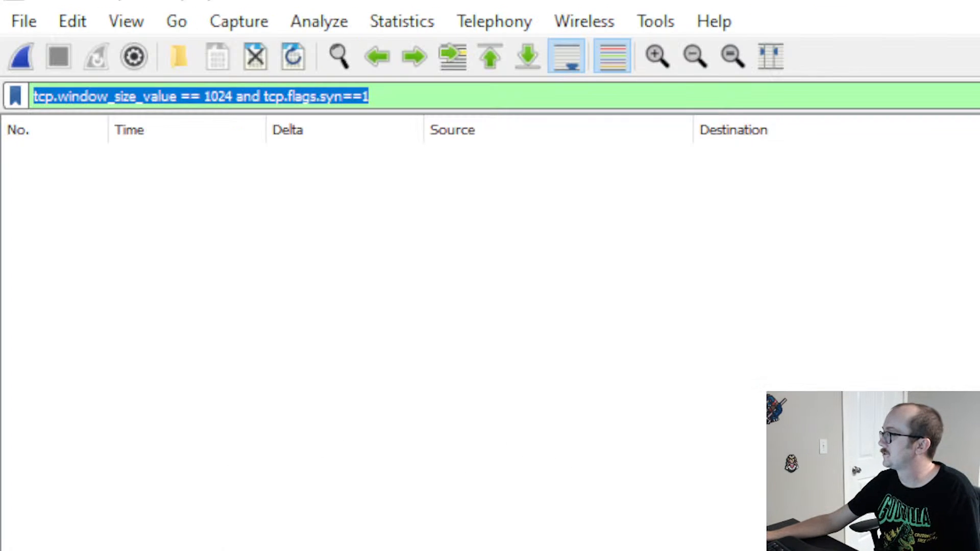
key("ctrl+v")
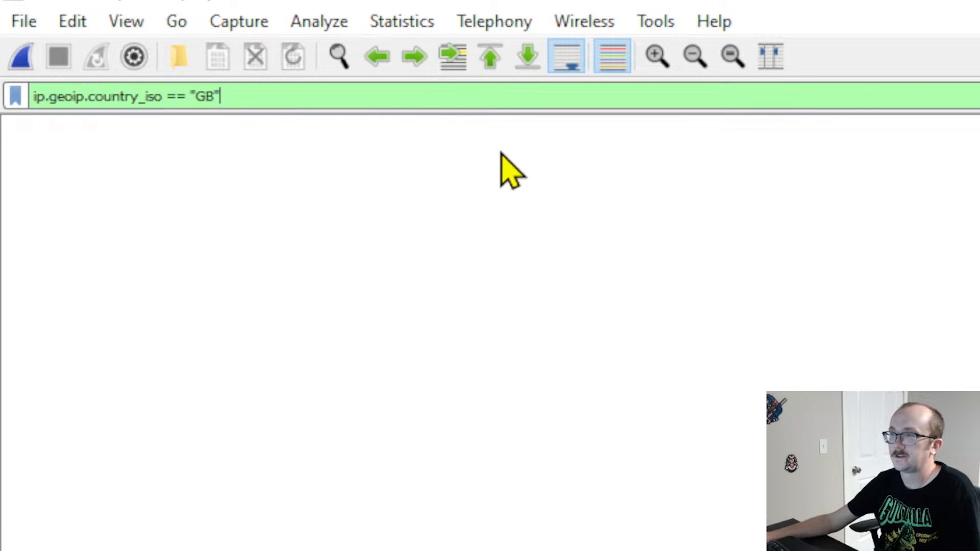